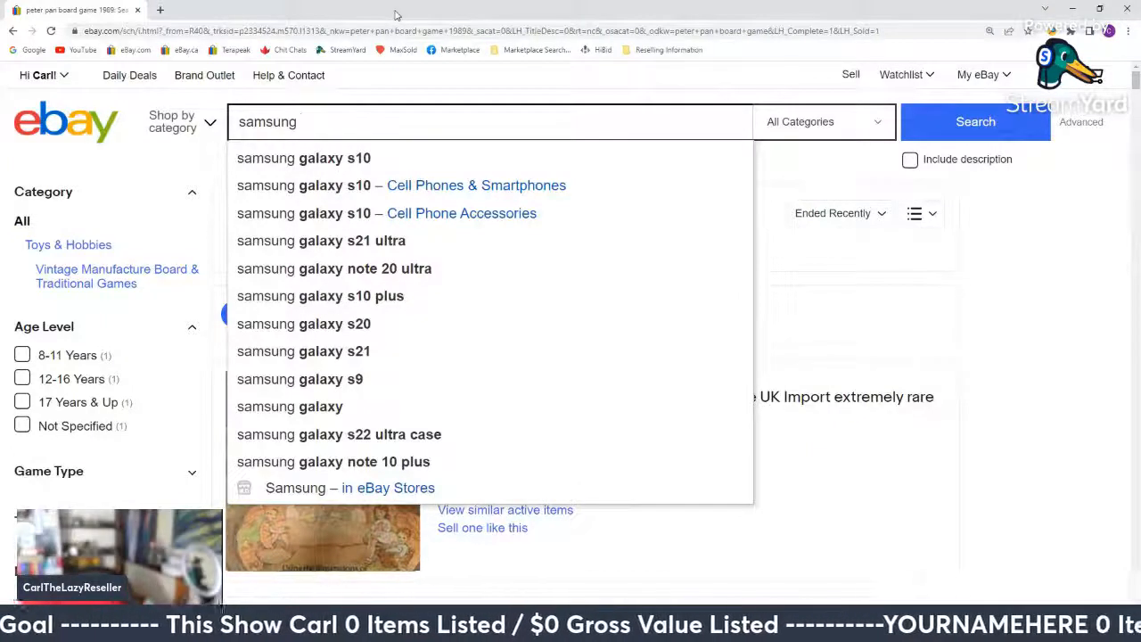
Step: Search the sold listings for "samsung K4006s" and look over the results
type("K")
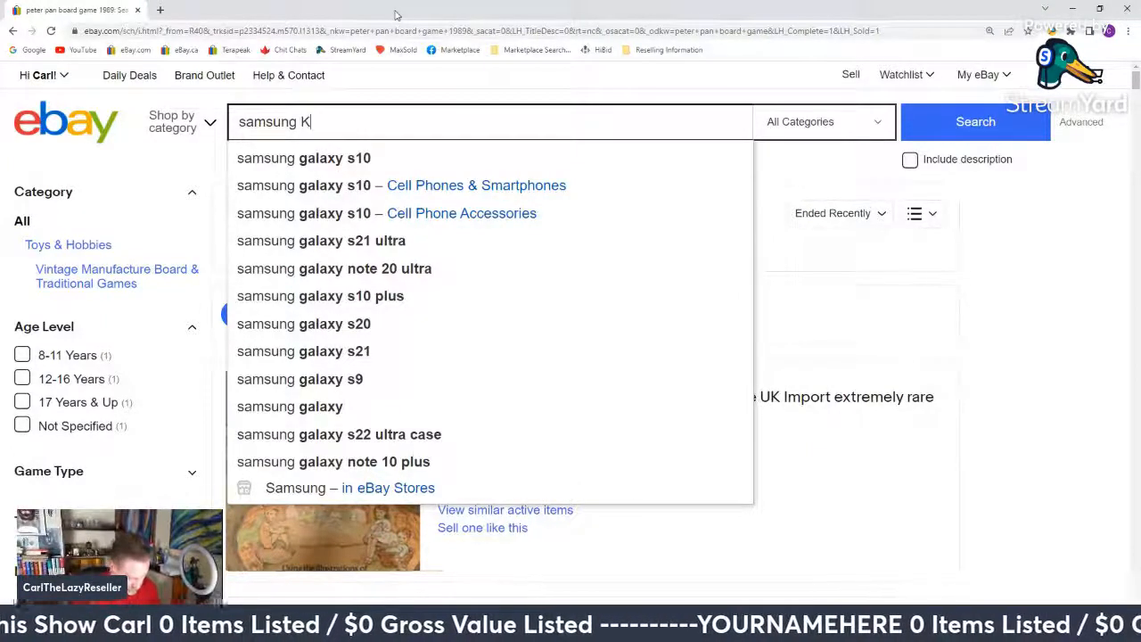
type("400")
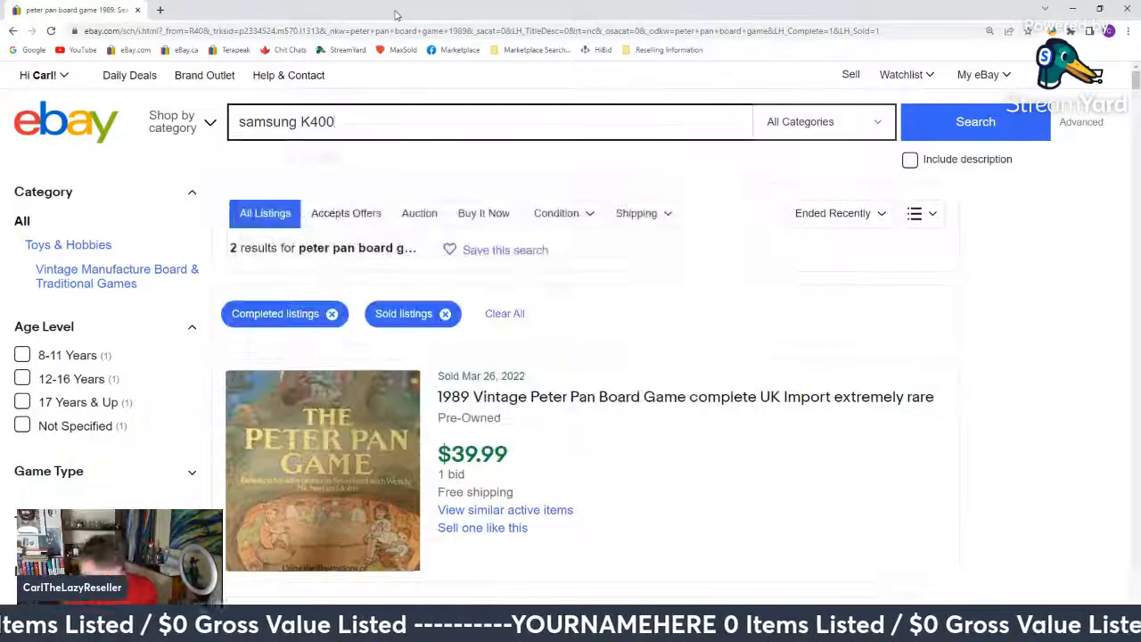
type("6s")
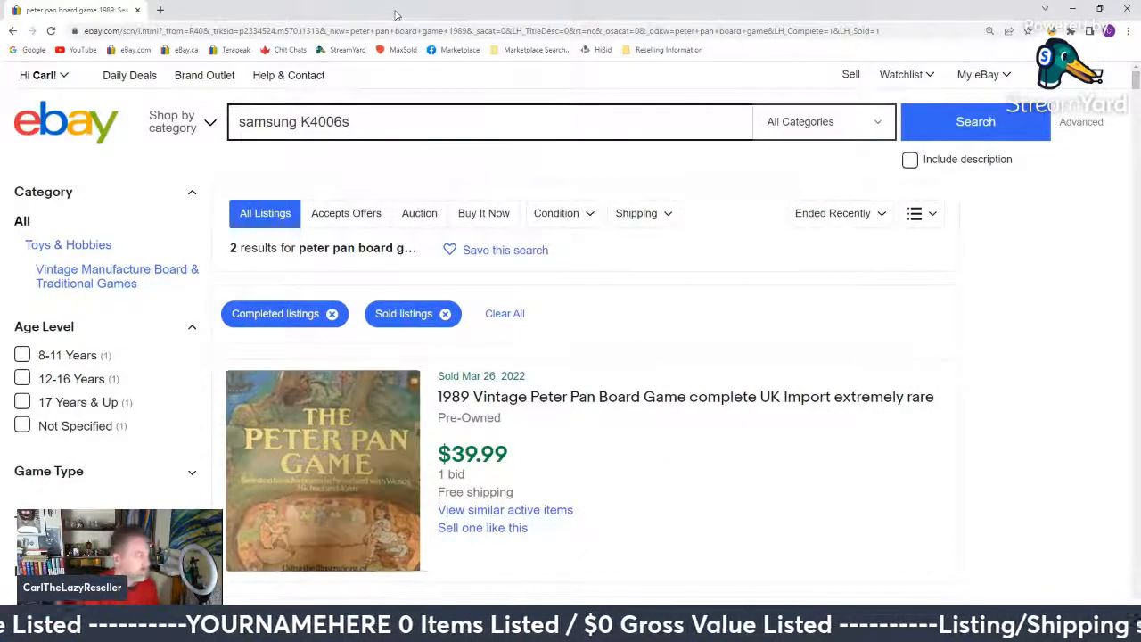
key("Return")
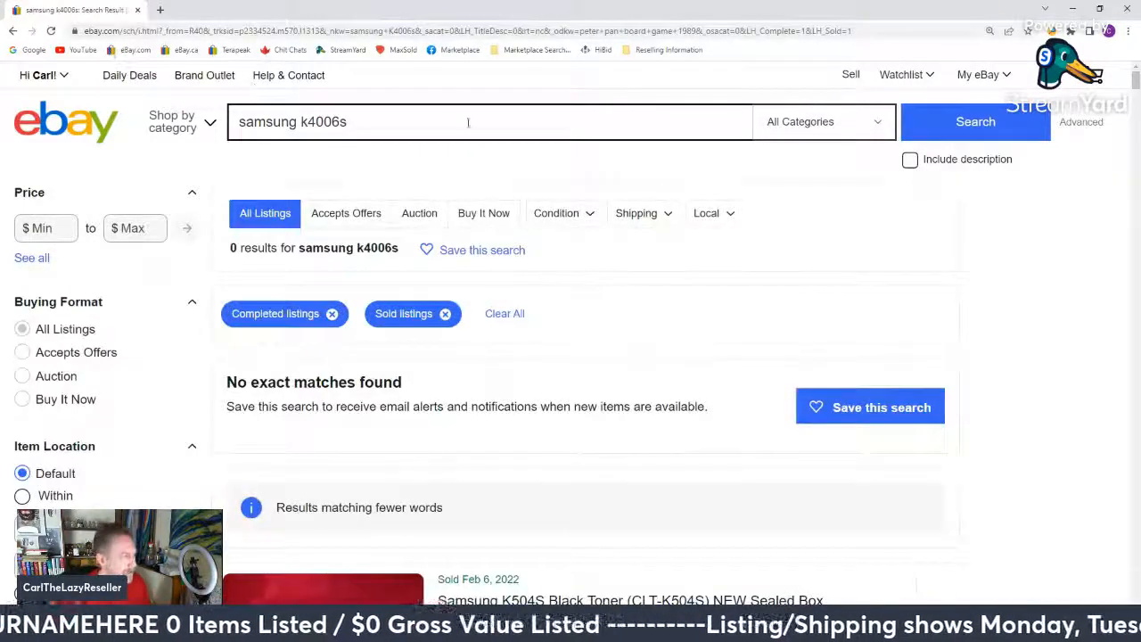
scroll(464, 118, "down", 4)
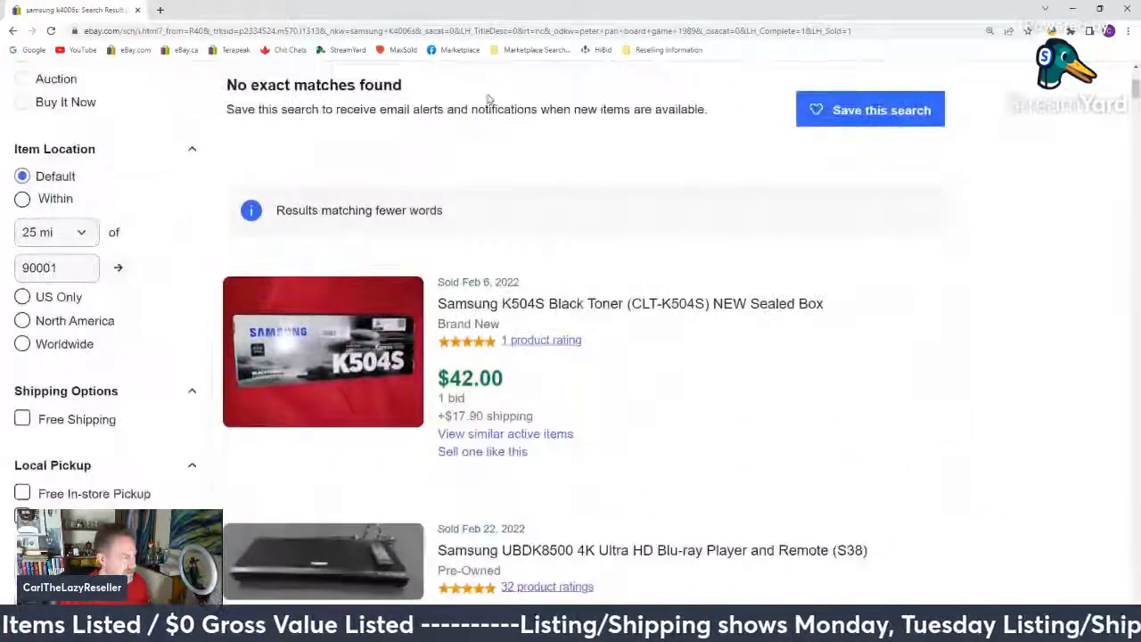
scroll(442, 161, "up", 3)
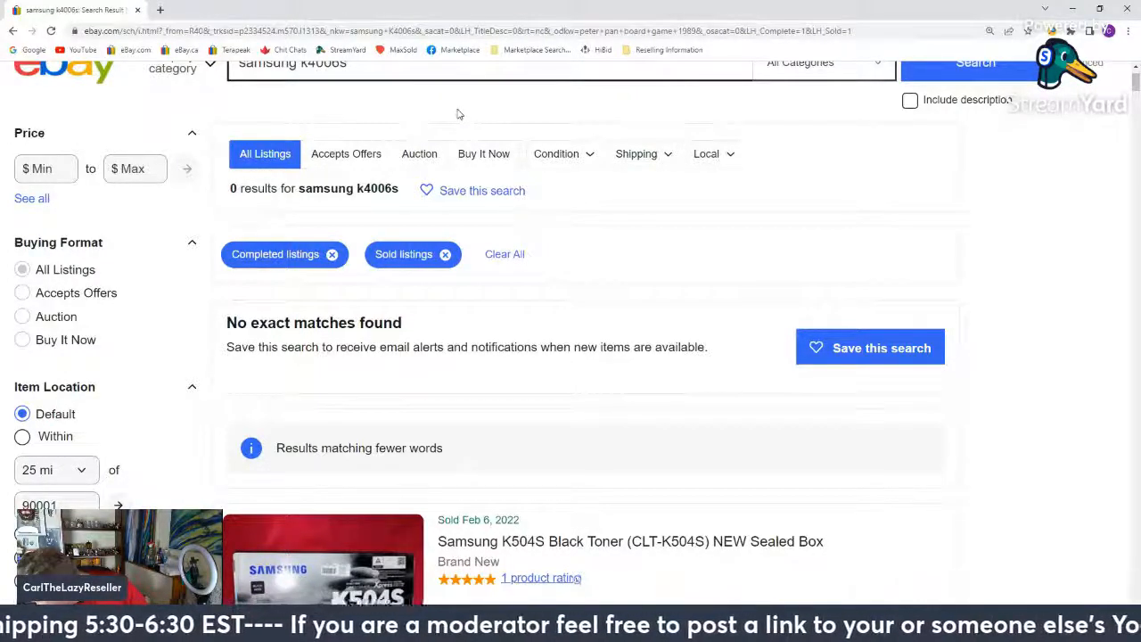
scroll(458, 114, "up", 1)
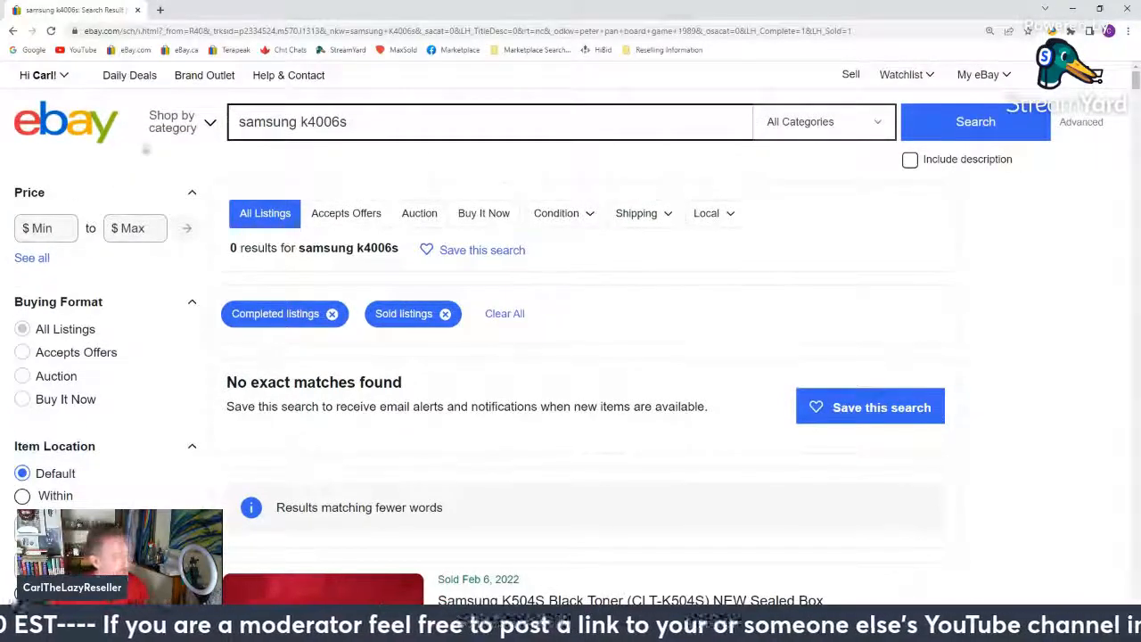
Step: Replace the model number in the search and look up sold listings for "samsung clt-k406s"
left_click_drag(301, 123, 392, 122)
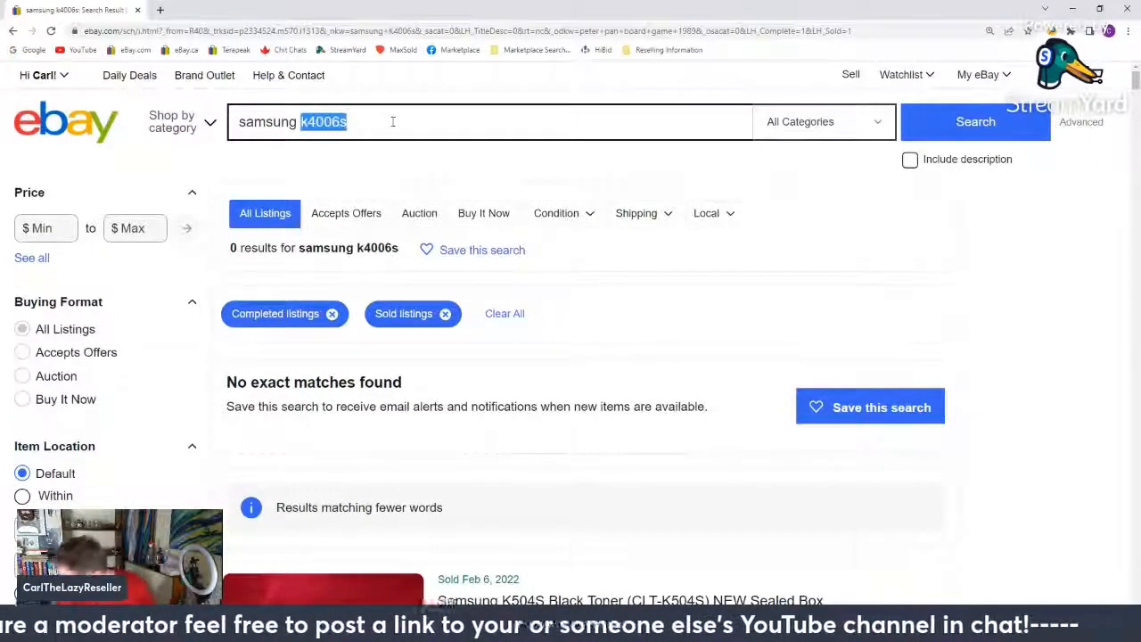
type("c")
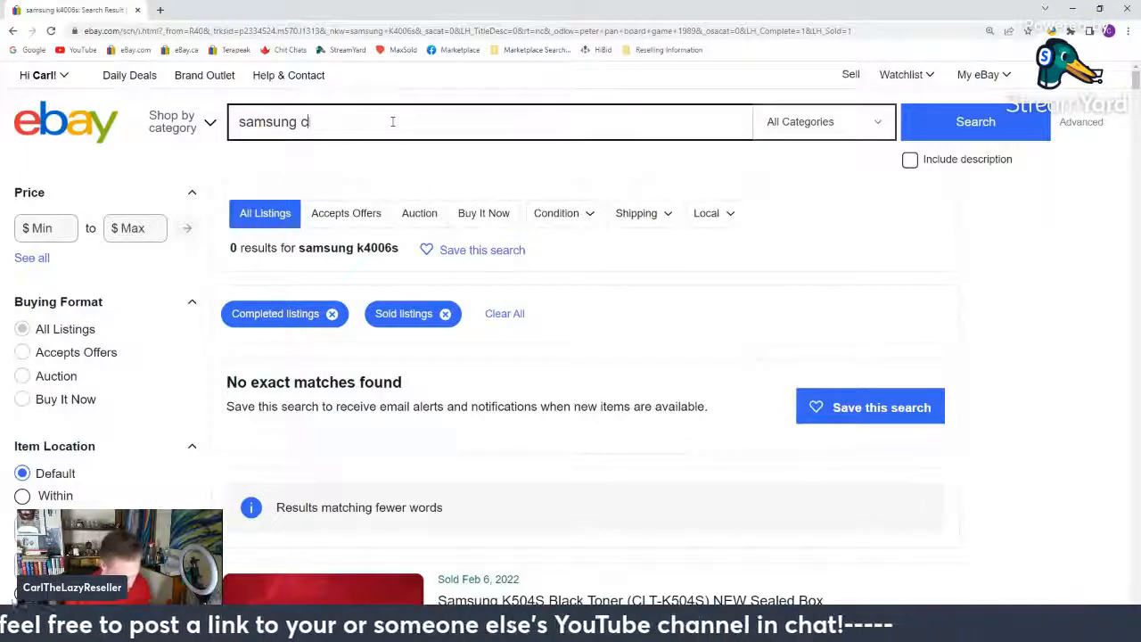
type("lt-")
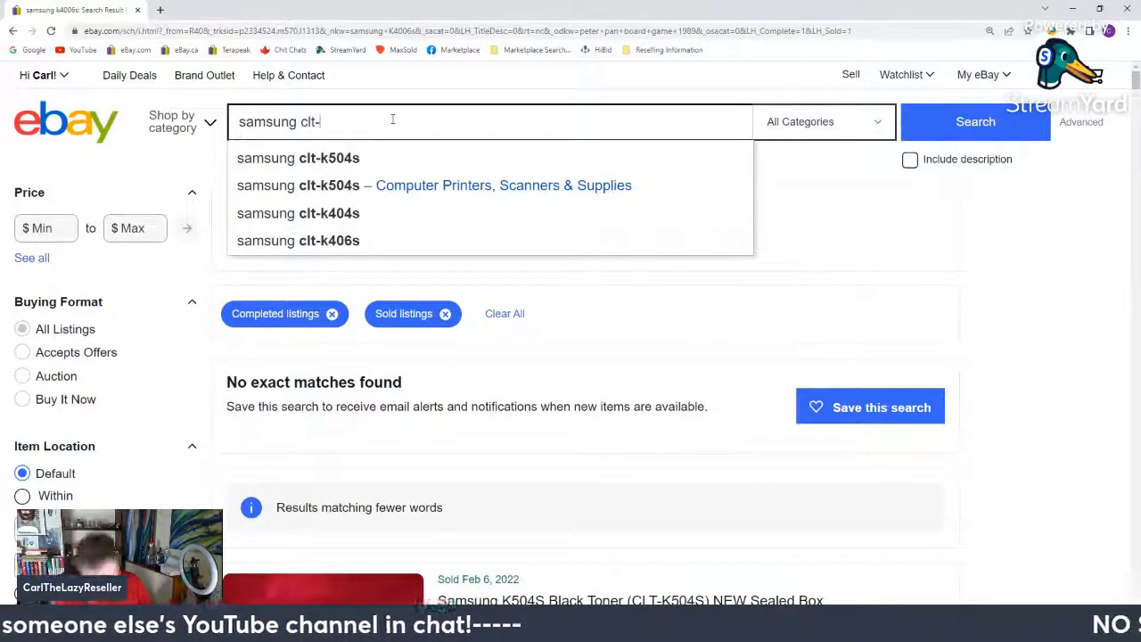
type("k")
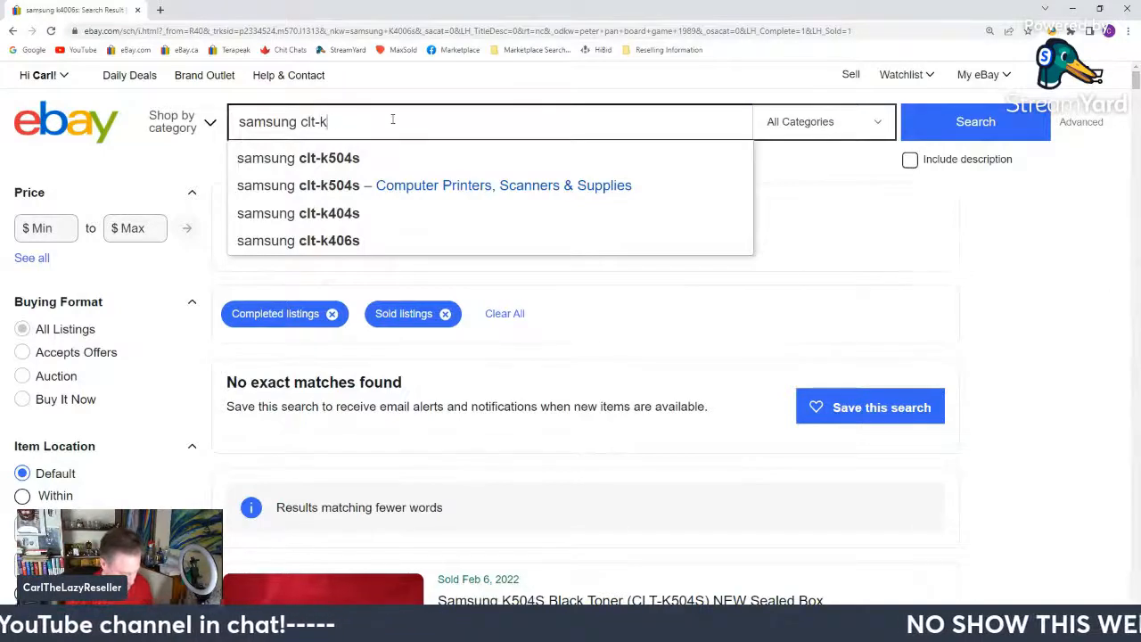
type("406s")
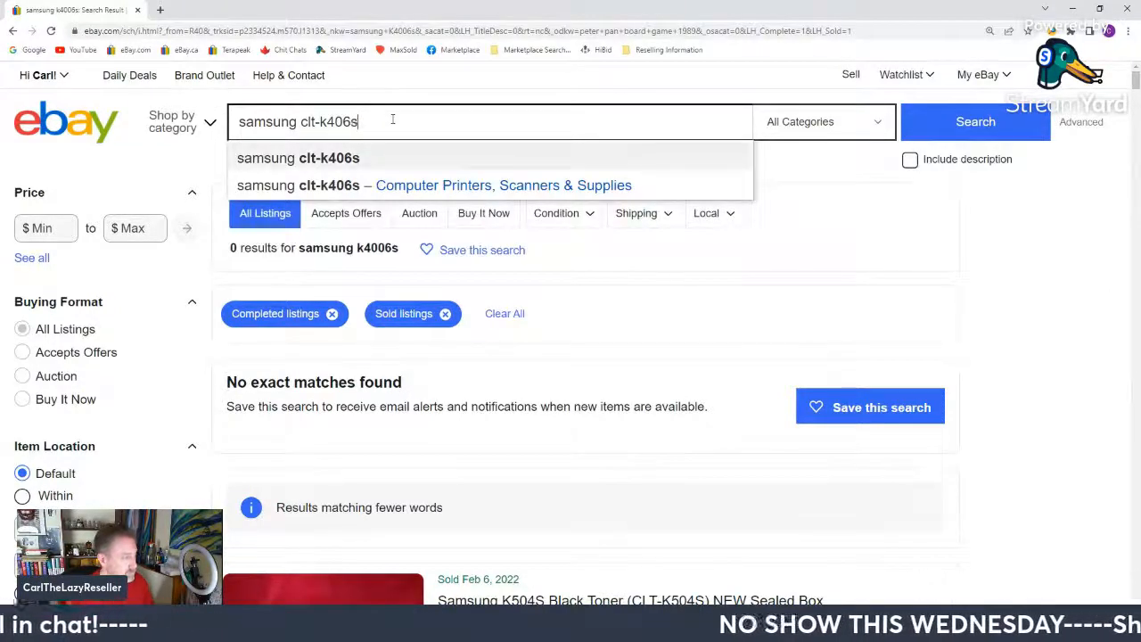
key("Return")
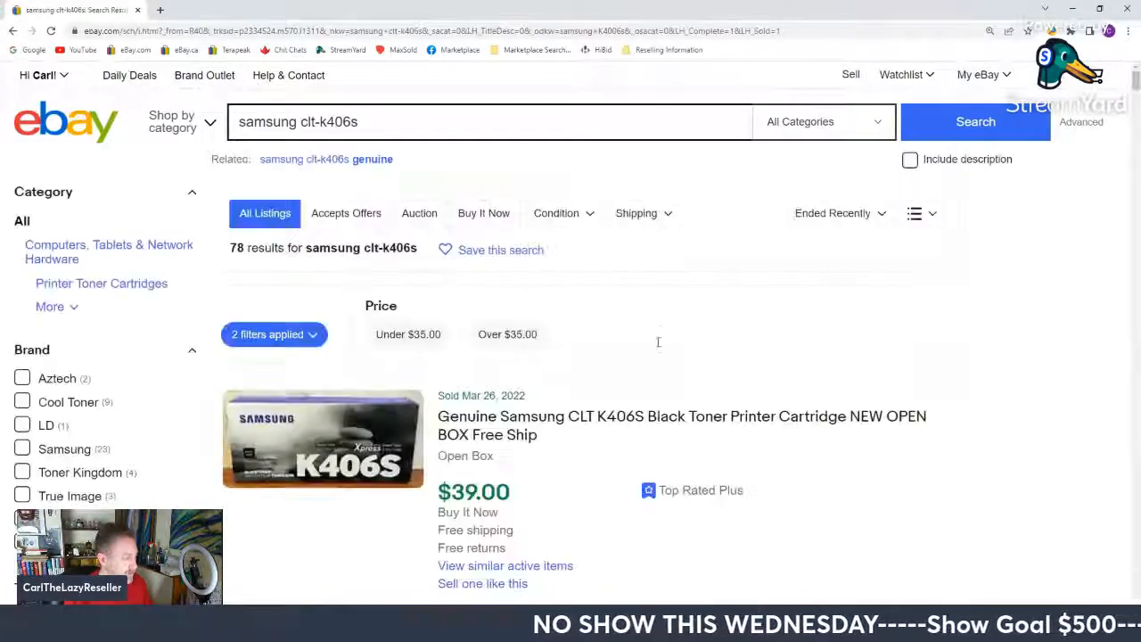
Step: Sort the sold results by highest price plus shipping and start a similar listing from the first Samsung four-toner OEM lot
left_click(838, 214)
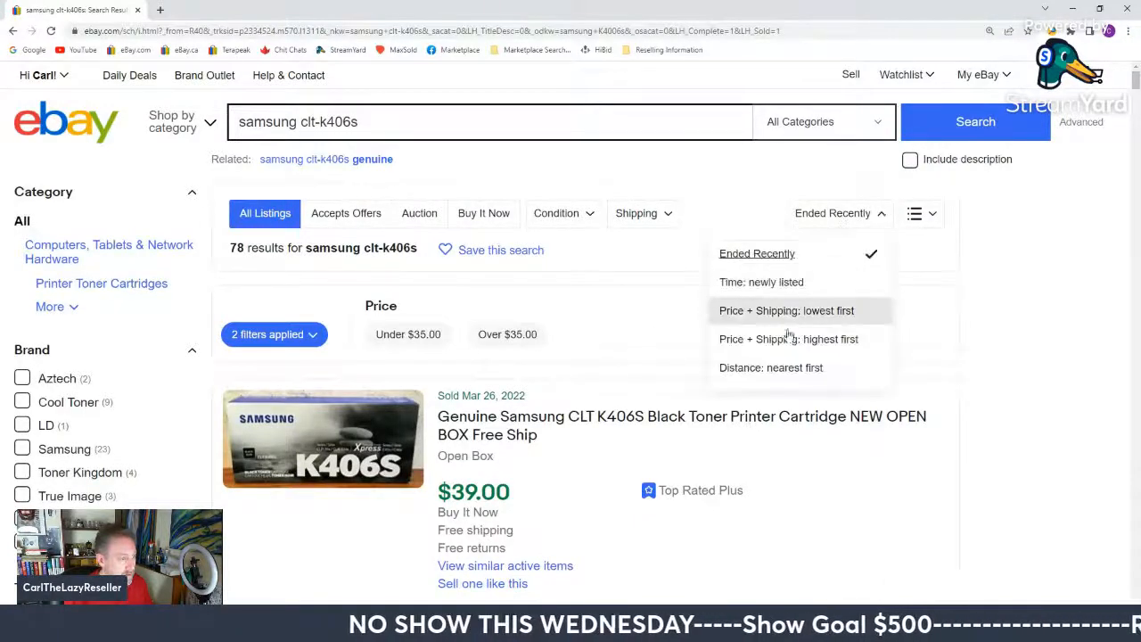
left_click(789, 336)
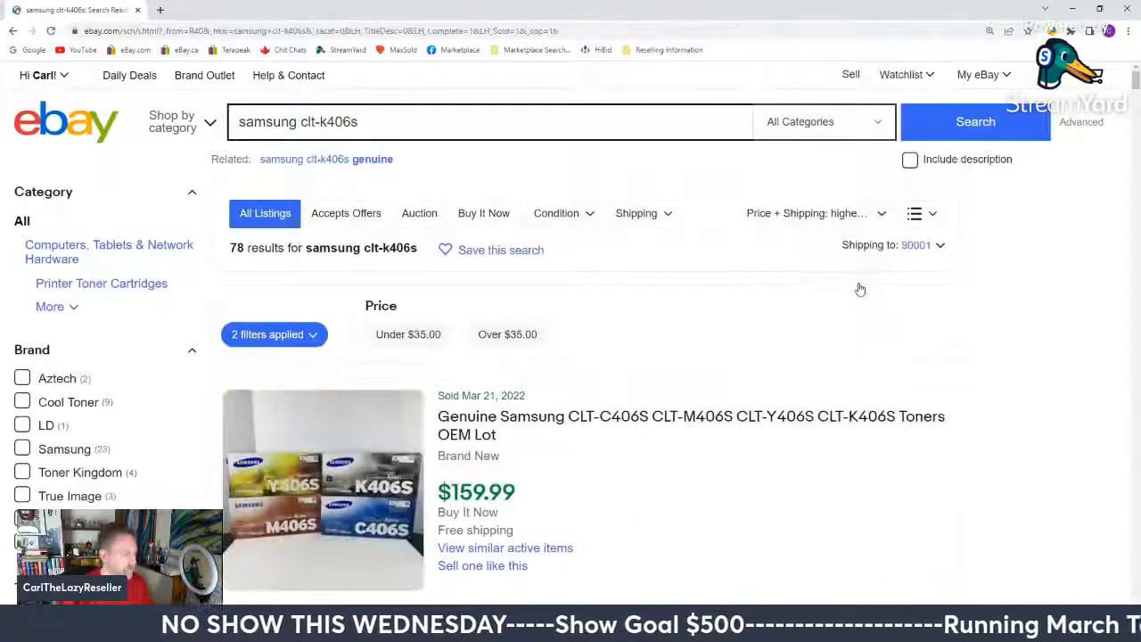
scroll(861, 290, "down", 2)
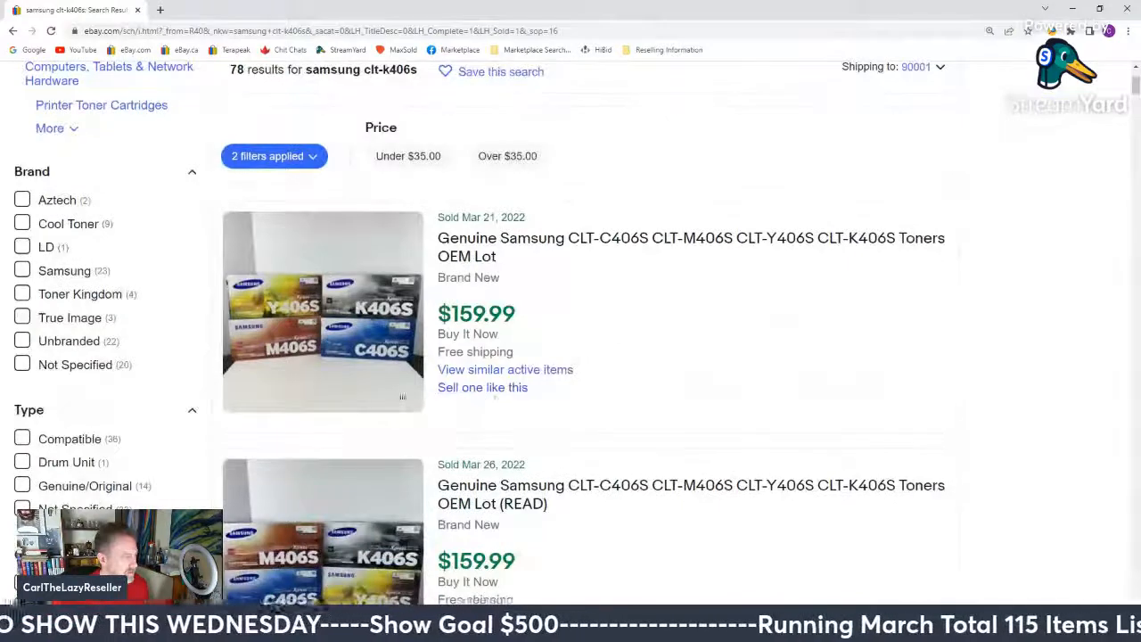
left_click(446, 387)
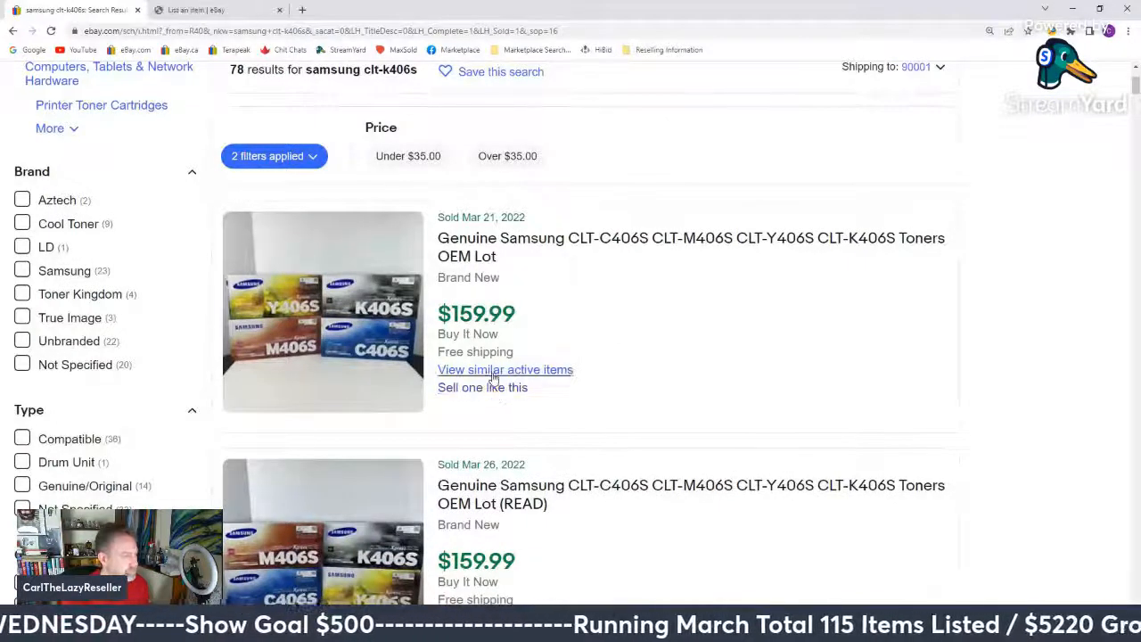
scroll(493, 378, "down", 2)
scroll(494, 378, "down", 1)
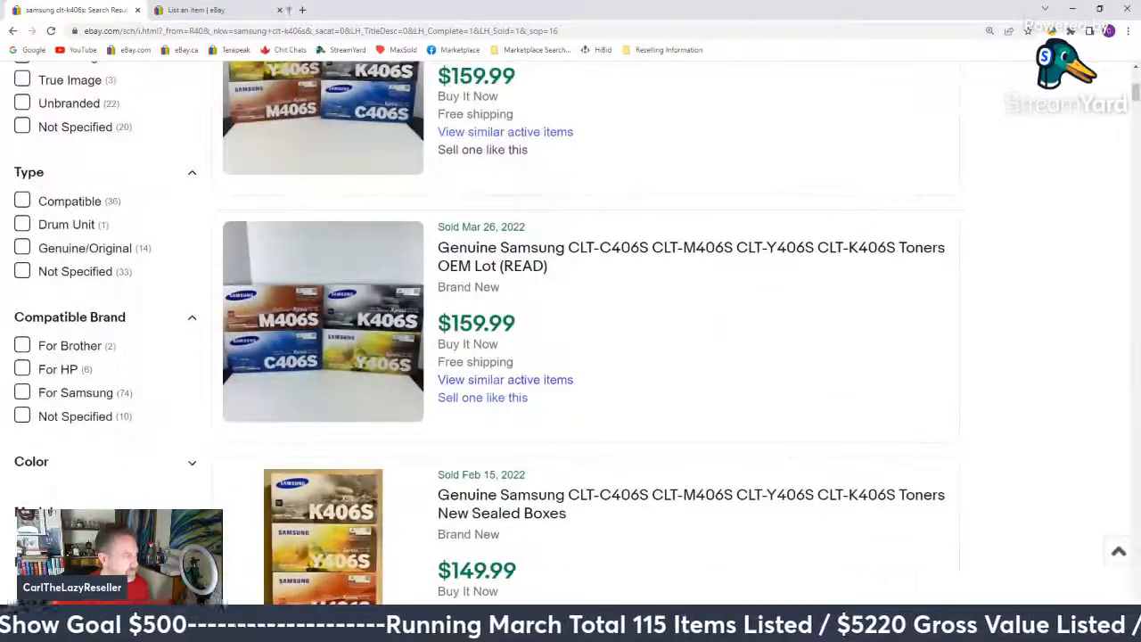
left_click(196, 10)
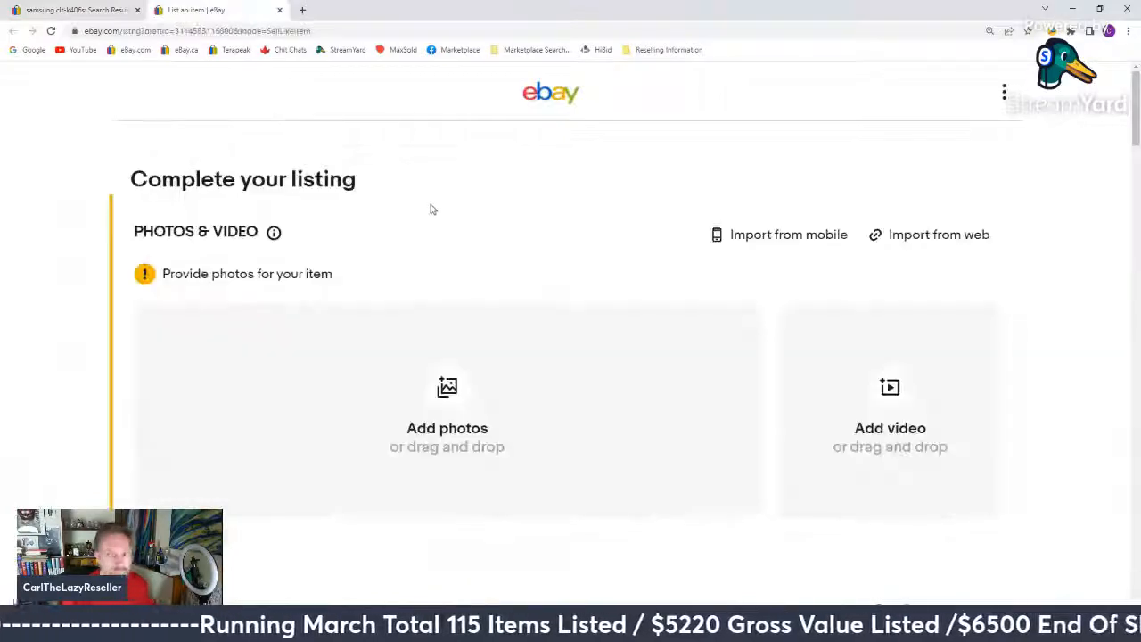
Step: Add the three Samsung toner photos, 20220325_190422.jpg, 20220325_190448.jpg and 20220325_190455.jpg, to the listing
scroll(384, 231, "down", 2)
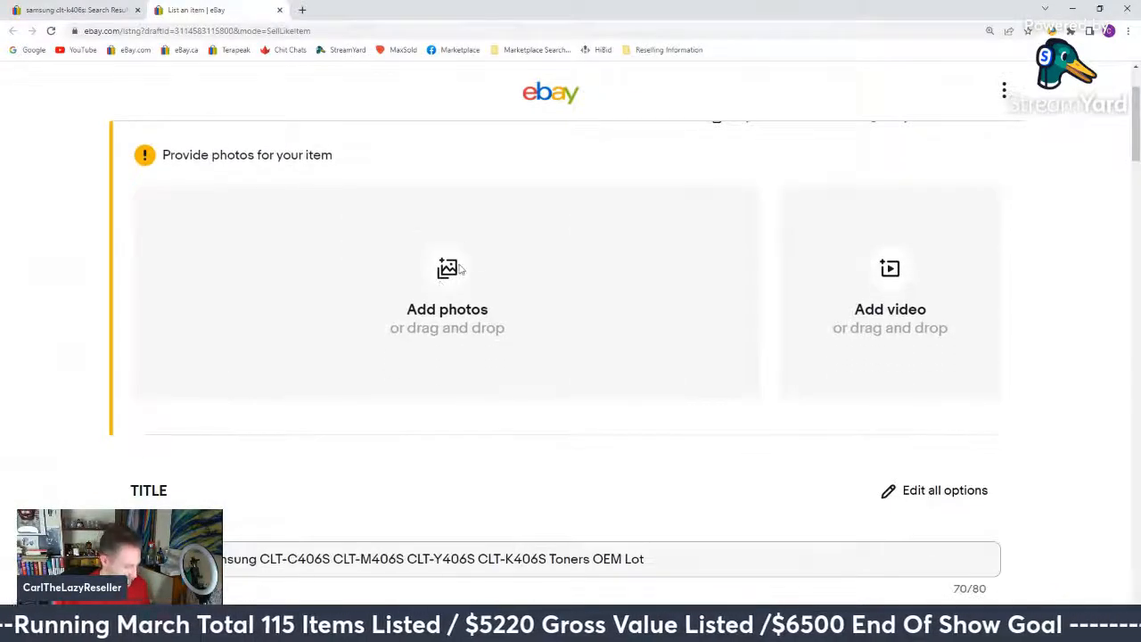
left_click(463, 263)
mouse_move(758, 89)
left_mouse_down()
mouse_move(736, 479)
mouse_move(745, 438)
mouse_move(772, 407)
mouse_move(794, 292)
mouse_move(791, 308)
left_mouse_up()
left_click(188, 279)
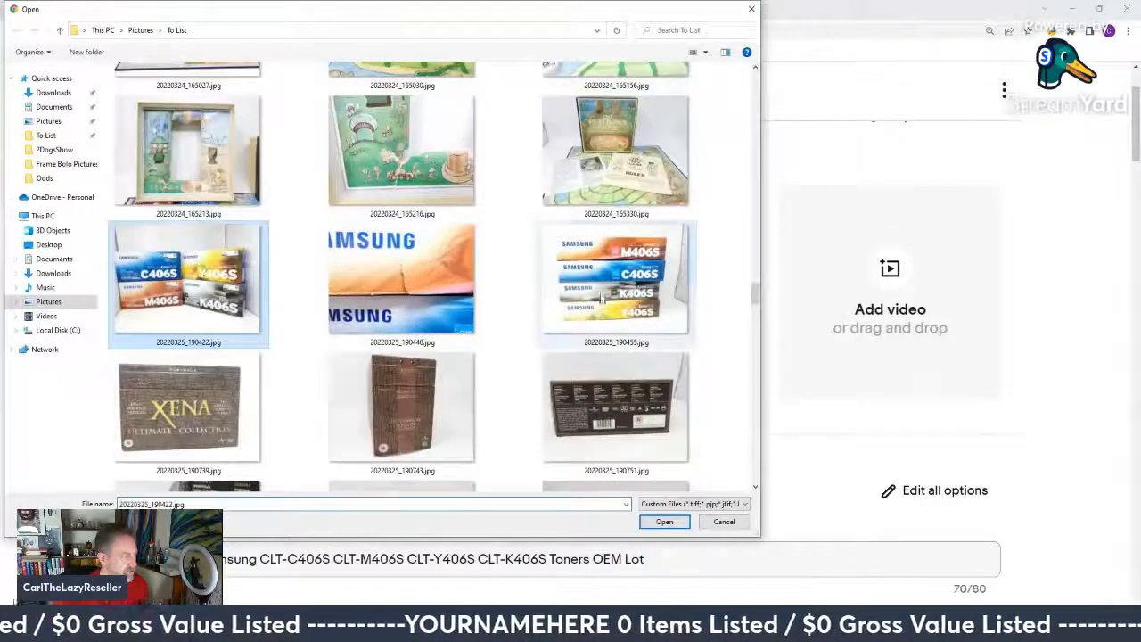
left_click(602, 297, "shift")
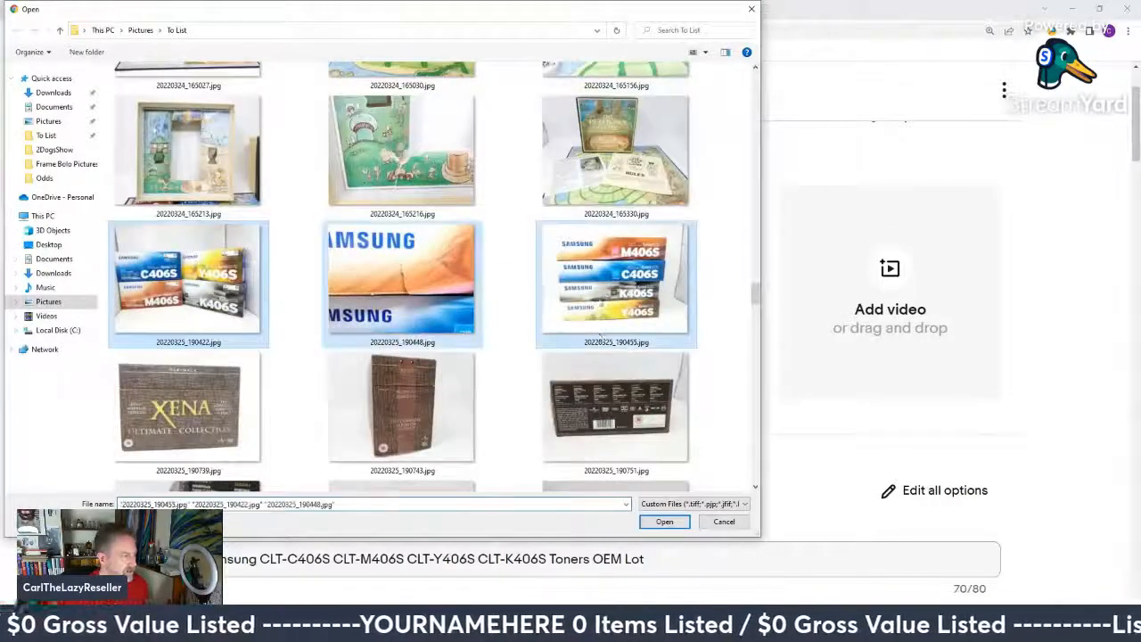
left_click(664, 522)
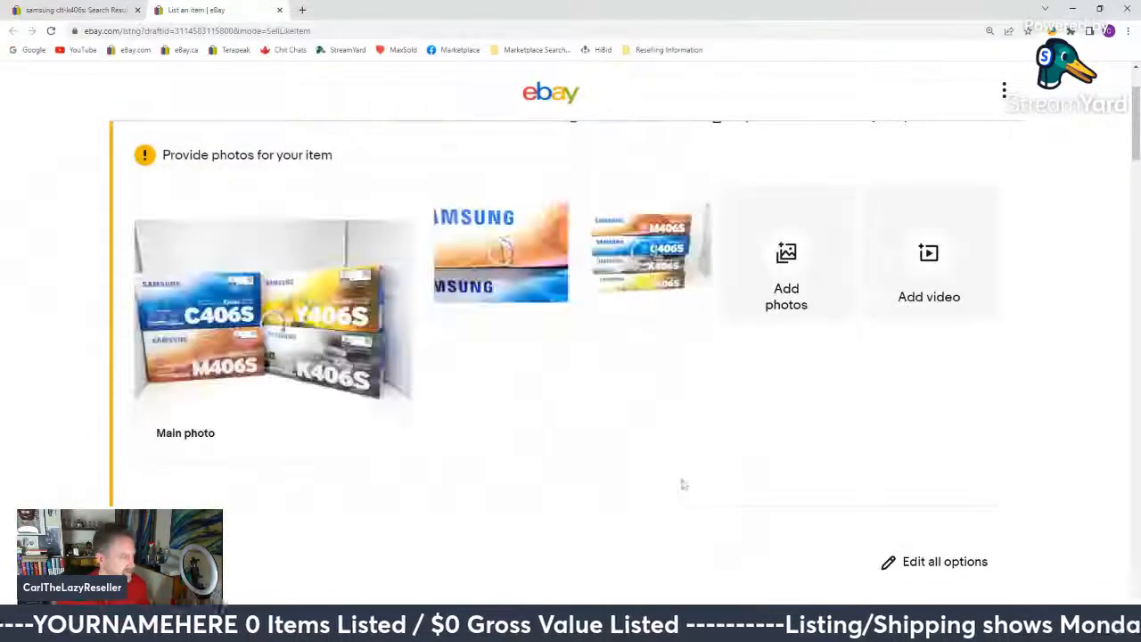
Step: Fill in the listing's custom label (SKU) and set the item condition to New
scroll(567, 416, "down", 4)
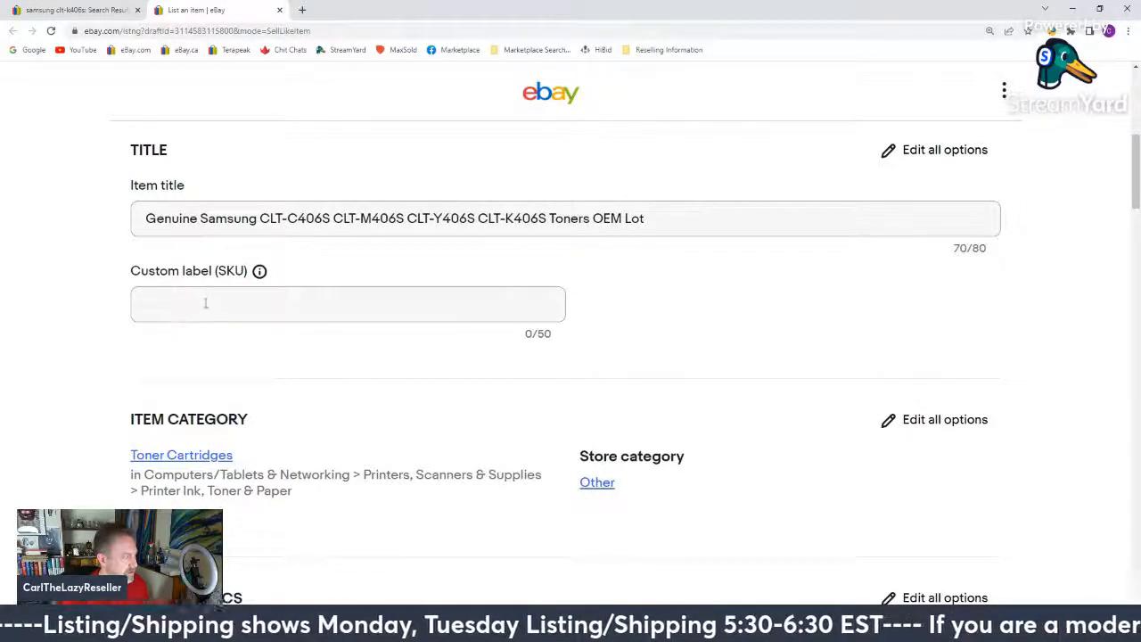
left_click(202, 305)
left_click(160, 337)
scroll(75, 342, "down", 10)
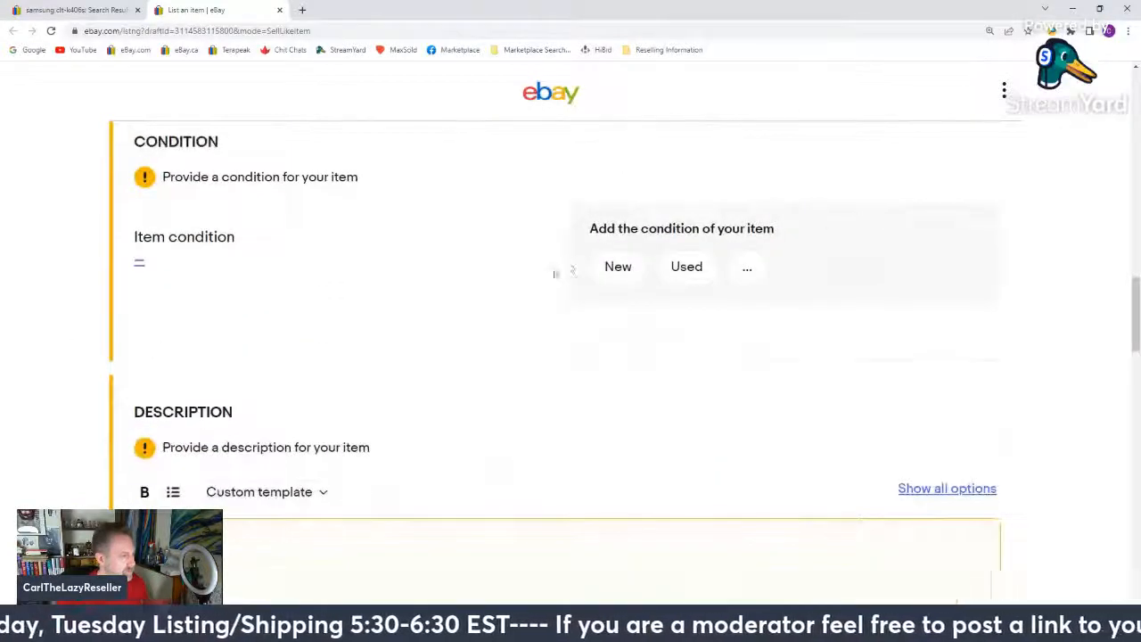
left_click(618, 268)
Step: Write the item description "One box has been opened but toner still sealed."
scroll(382, 382, "down", 1)
left_click(411, 359)
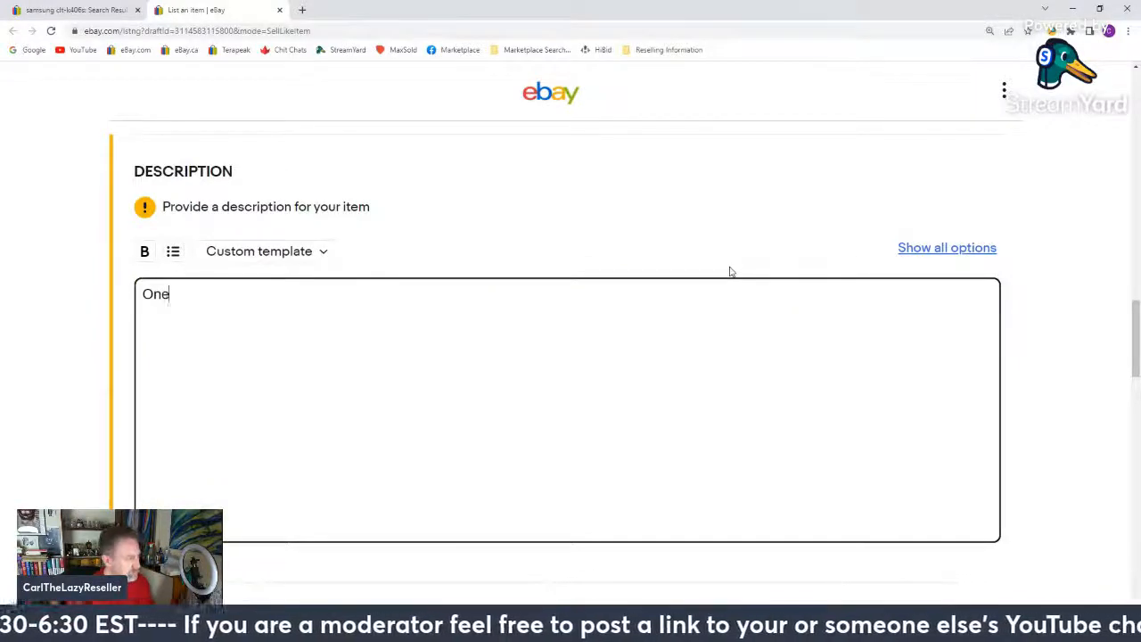
type("One box has b")
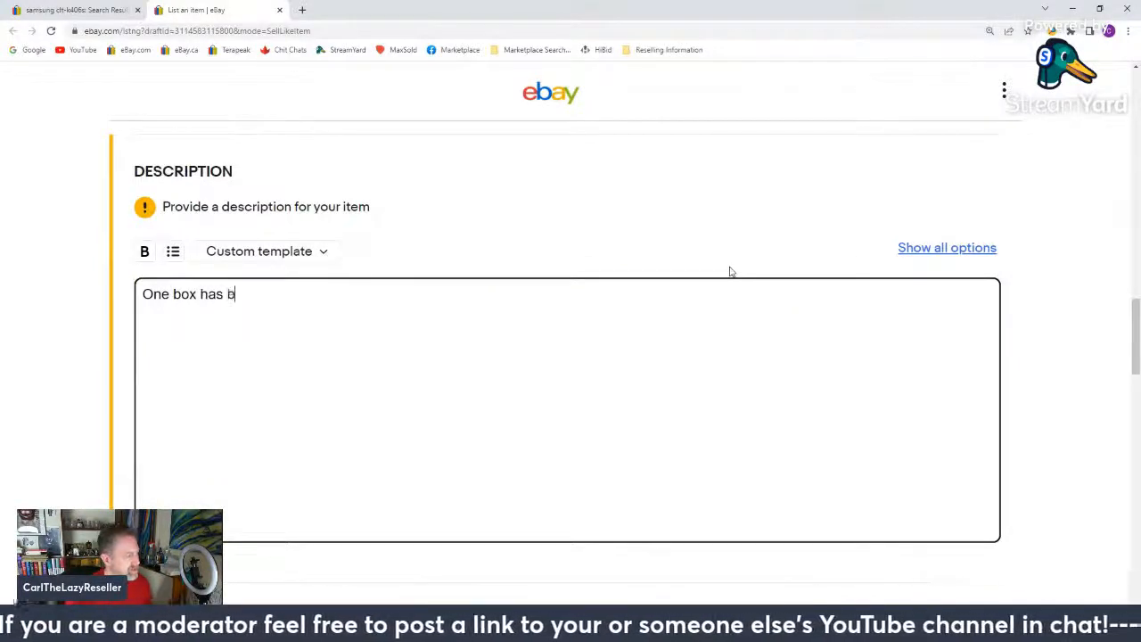
type("een opened ")
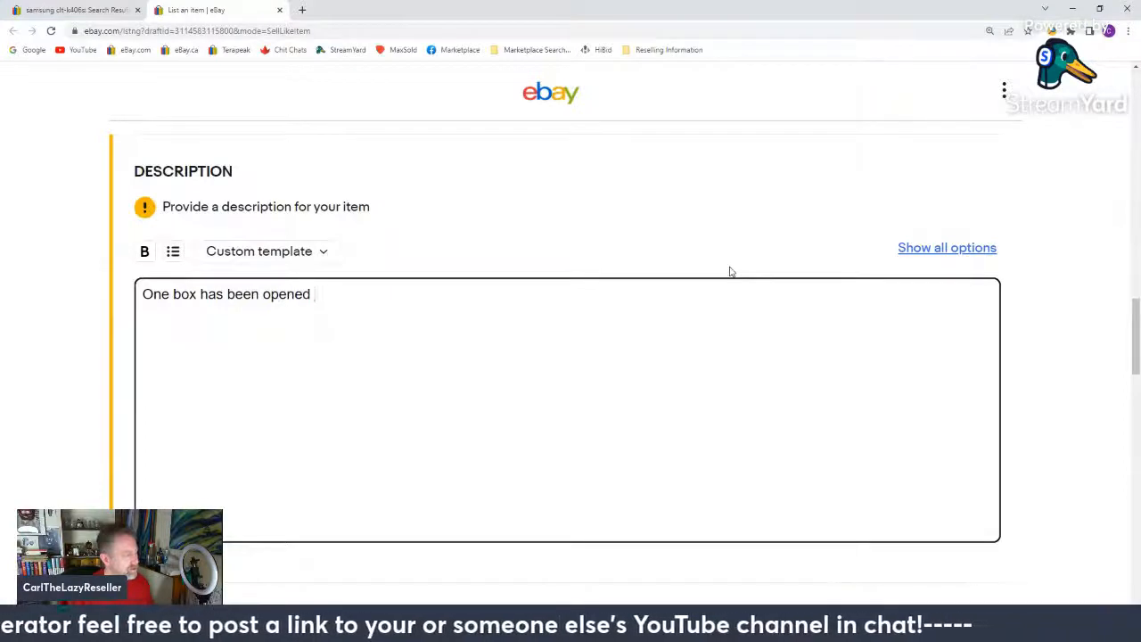
type("but toner s")
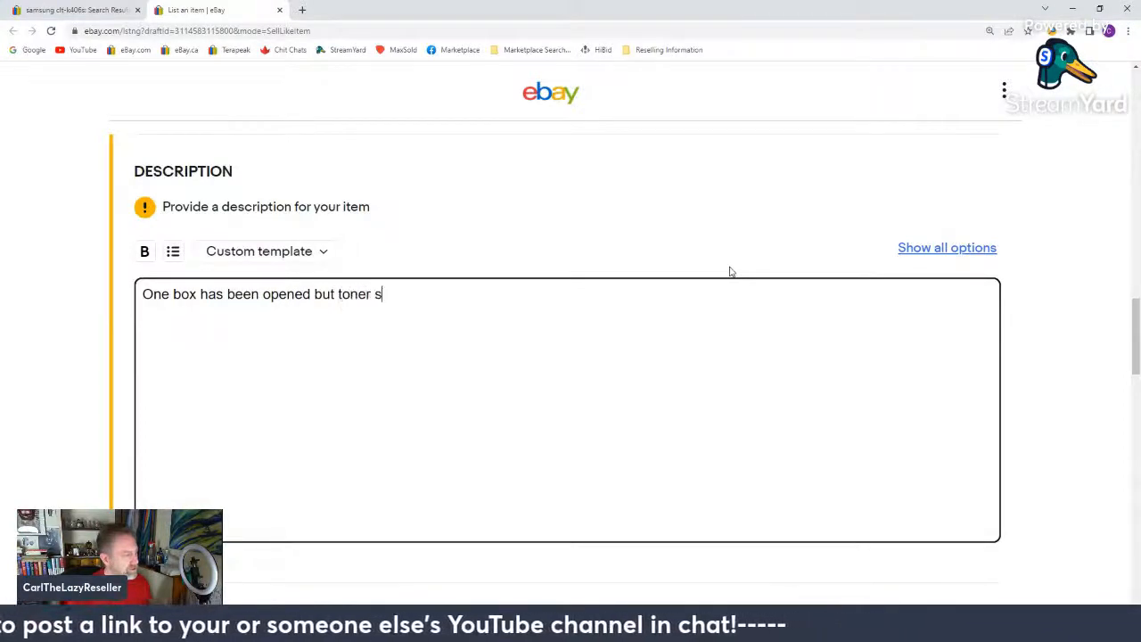
type("till sealed.")
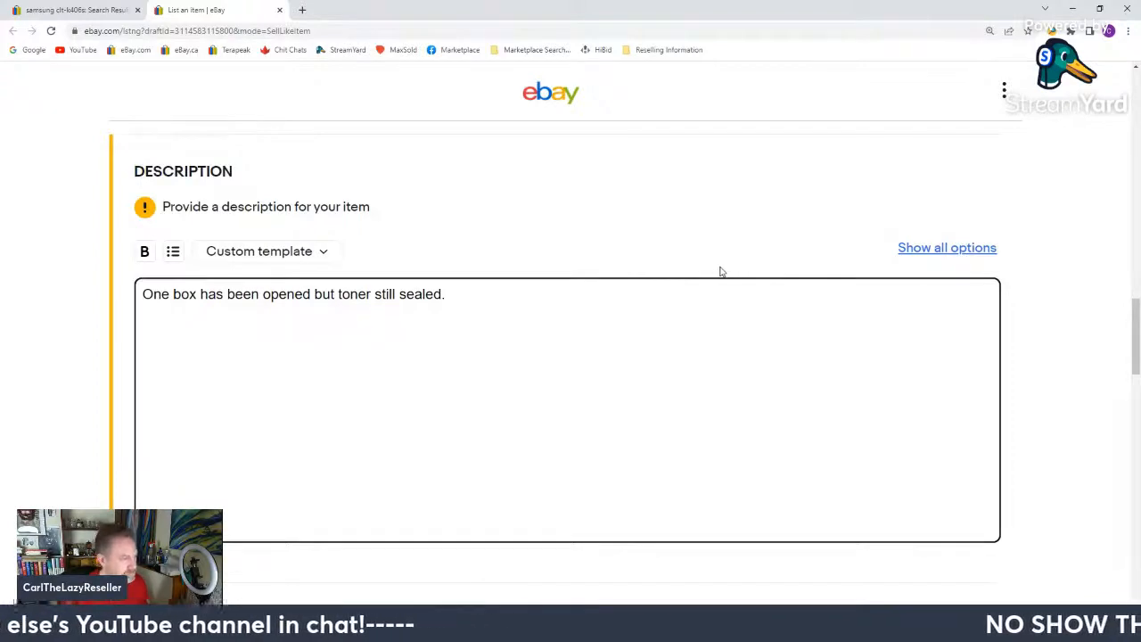
Step: Compare the sold prices of similar Samsung 406S four-toner sets and return to the draft listing's price section
scroll(416, 262, "down", 5)
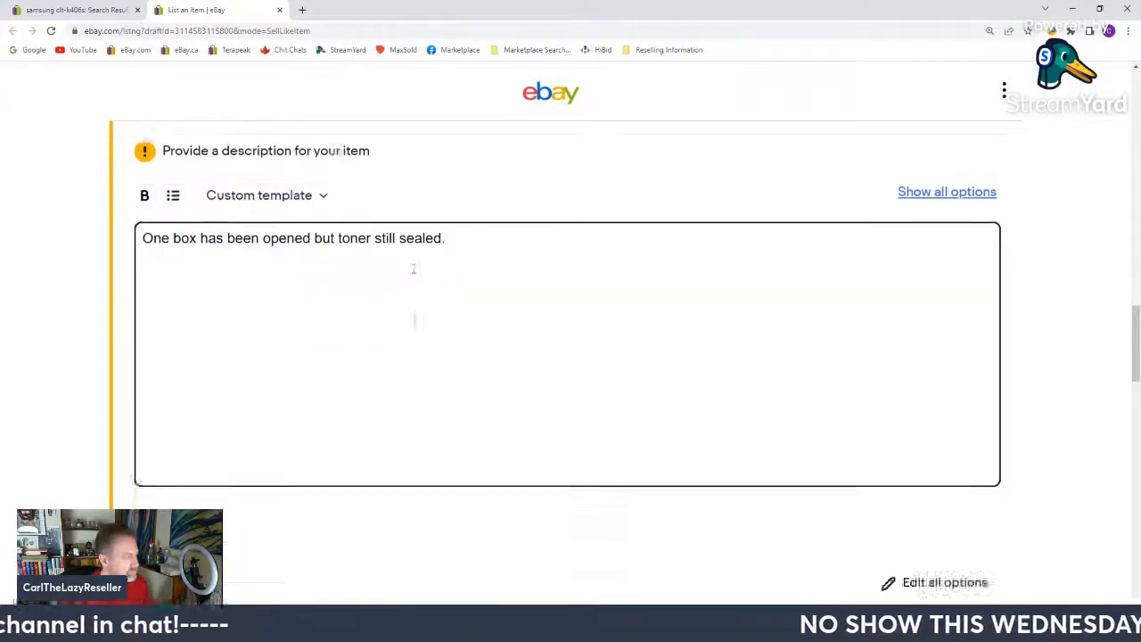
left_click(128, 7)
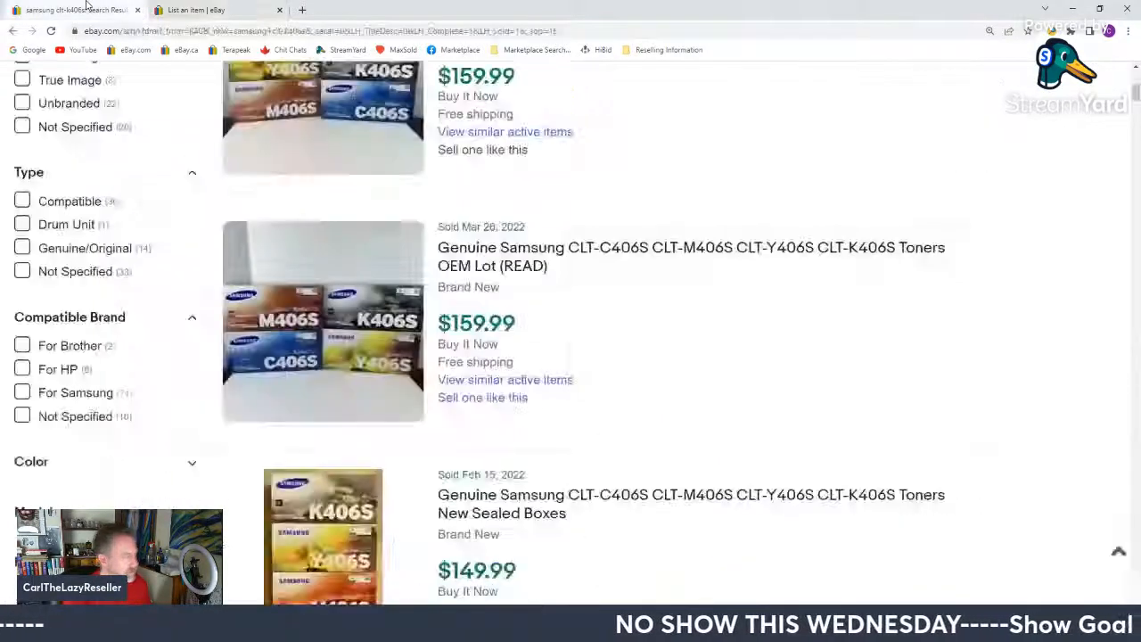
scroll(671, 254, "up", 1)
scroll(668, 256, "down", 4)
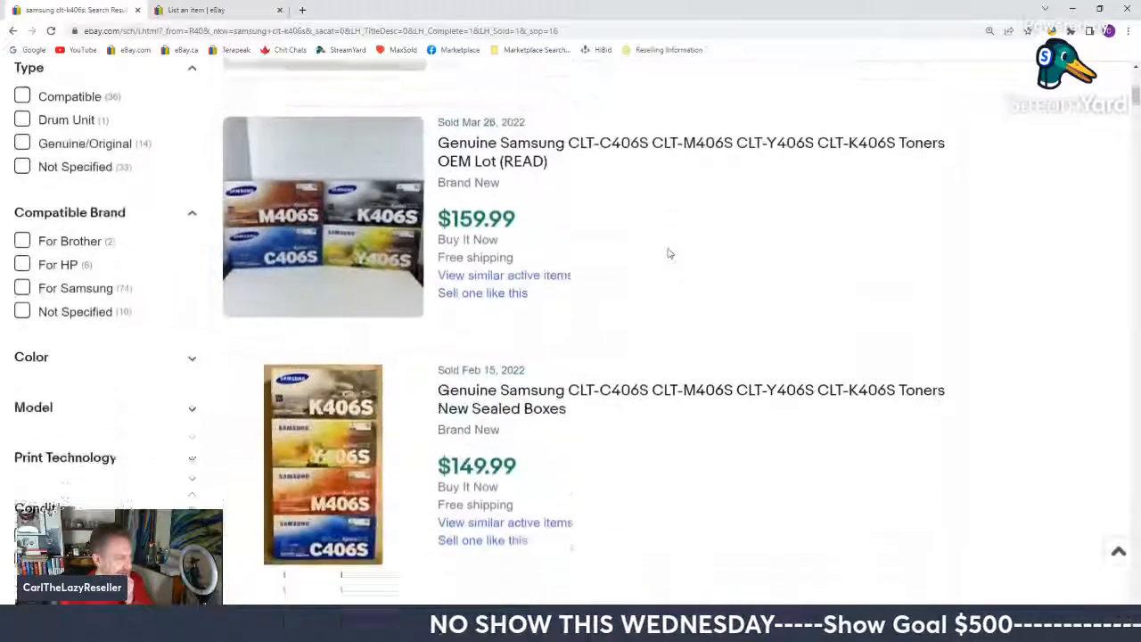
scroll(668, 254, "down", 4)
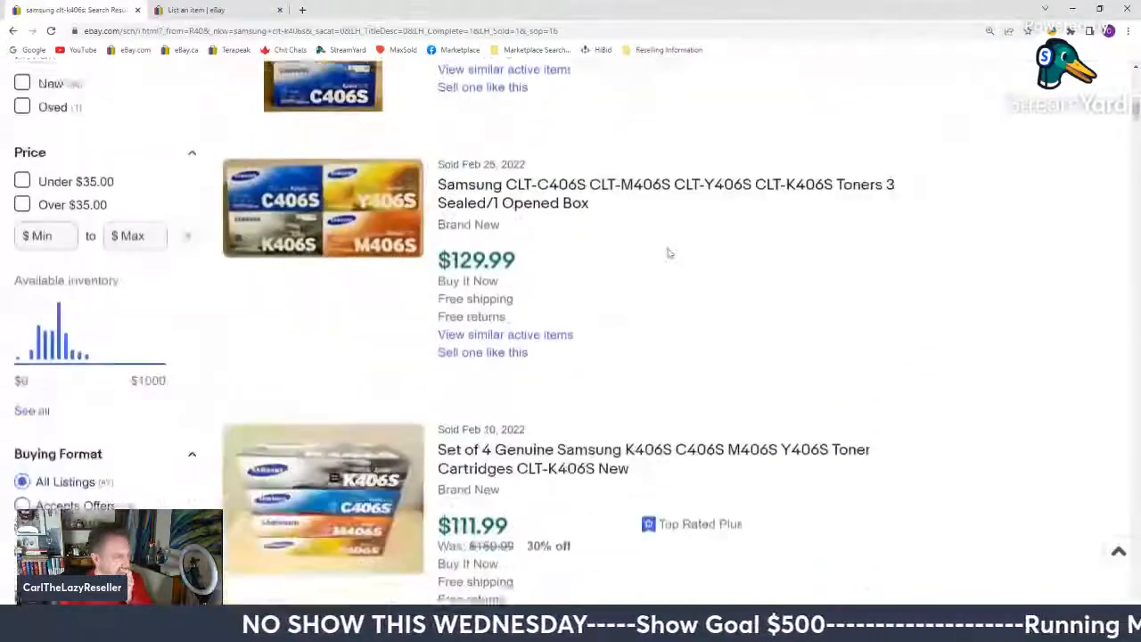
left_click(212, 7)
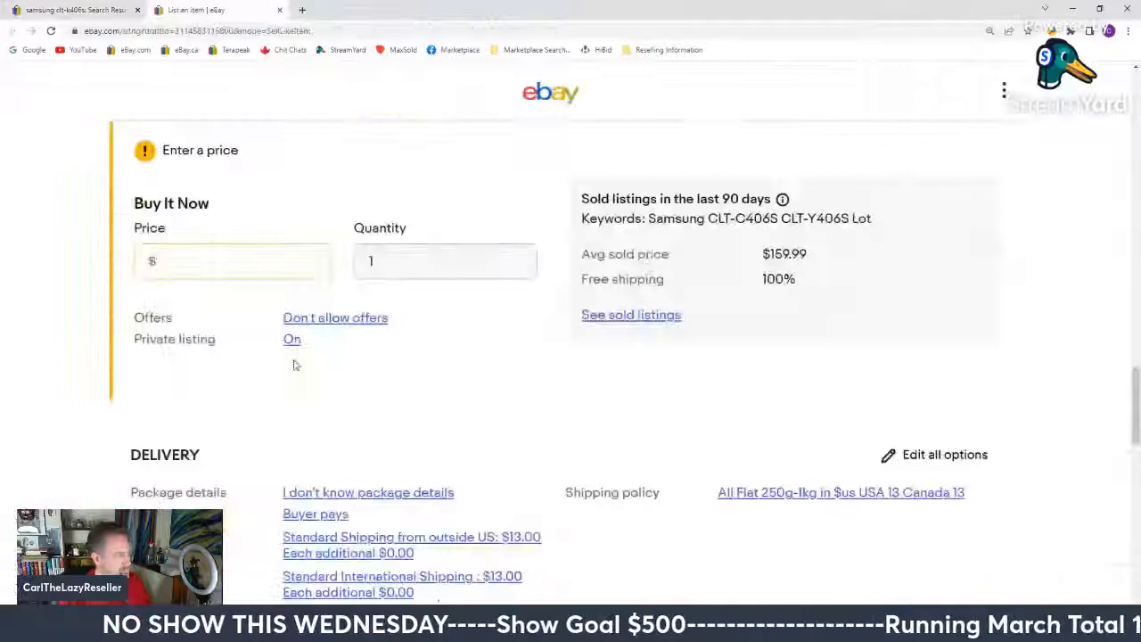
Step: Set the Buy It Now price to $139.99 and the shipping policy to "All Flat 1kg-2kg in $us to USA 16 to Canada 16"
left_click(216, 262)
type("139.99")
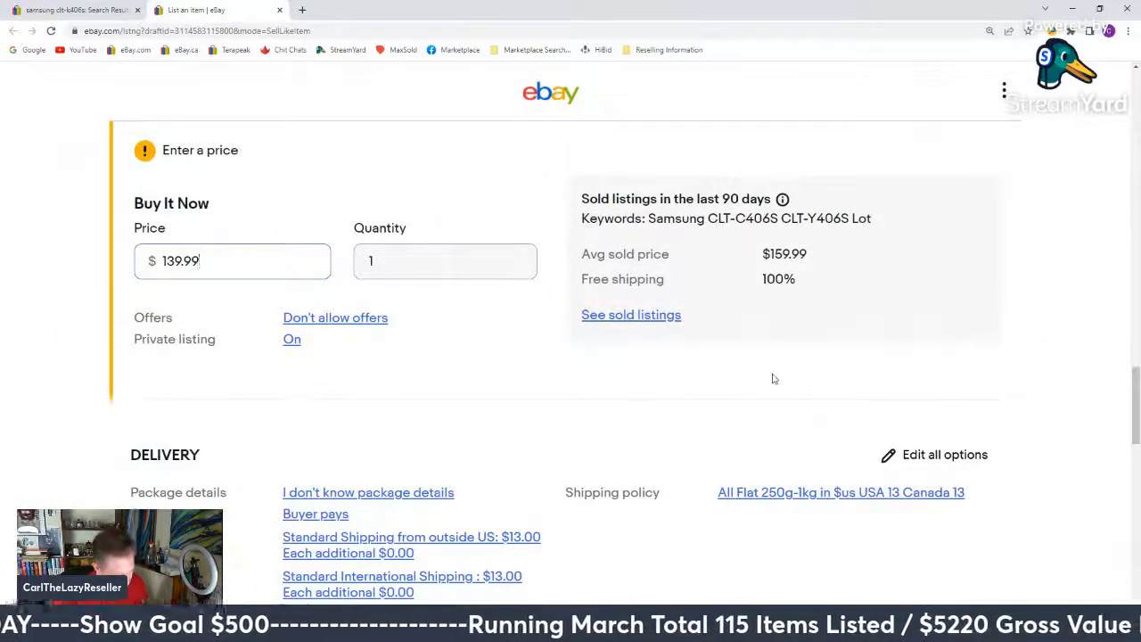
scroll(774, 379, "down", 1)
left_click(809, 453)
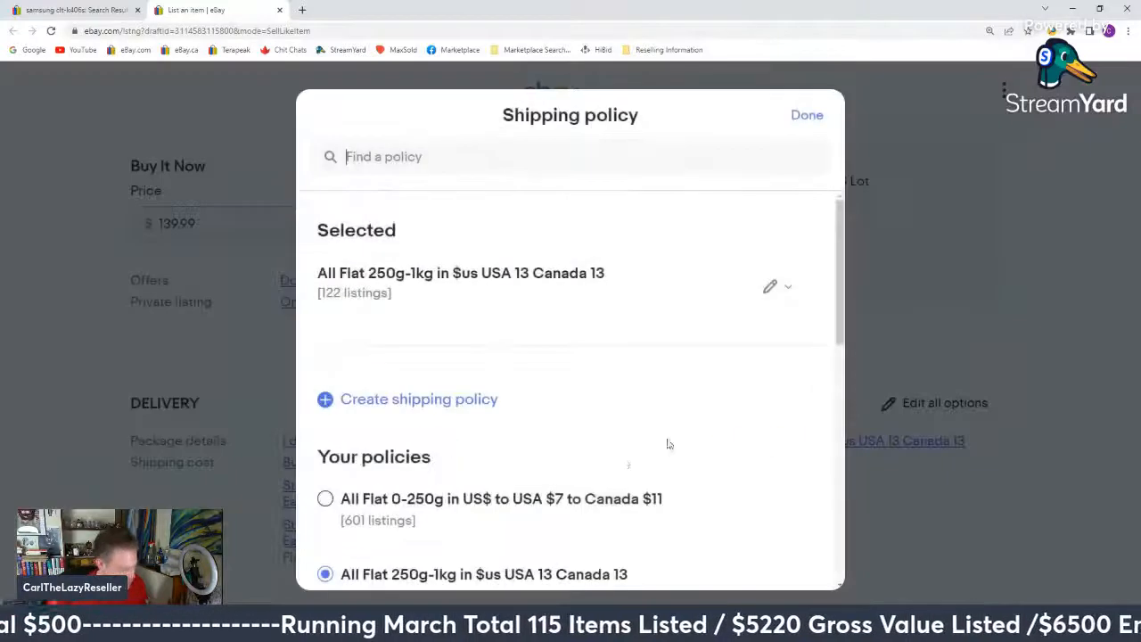
scroll(669, 443, "down", 3)
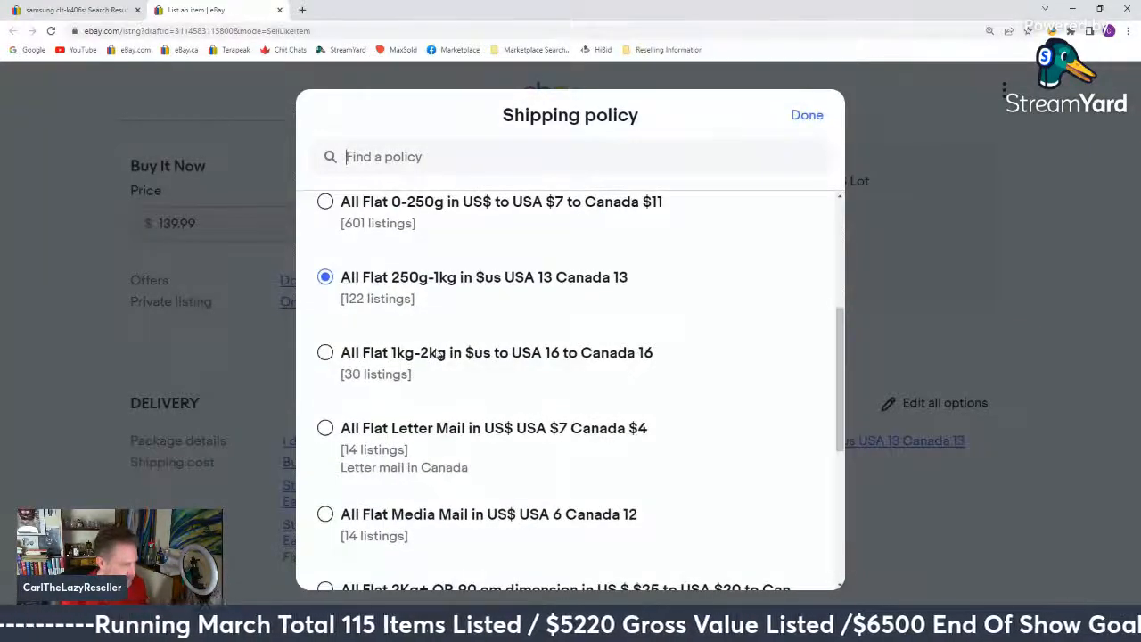
left_click(439, 354)
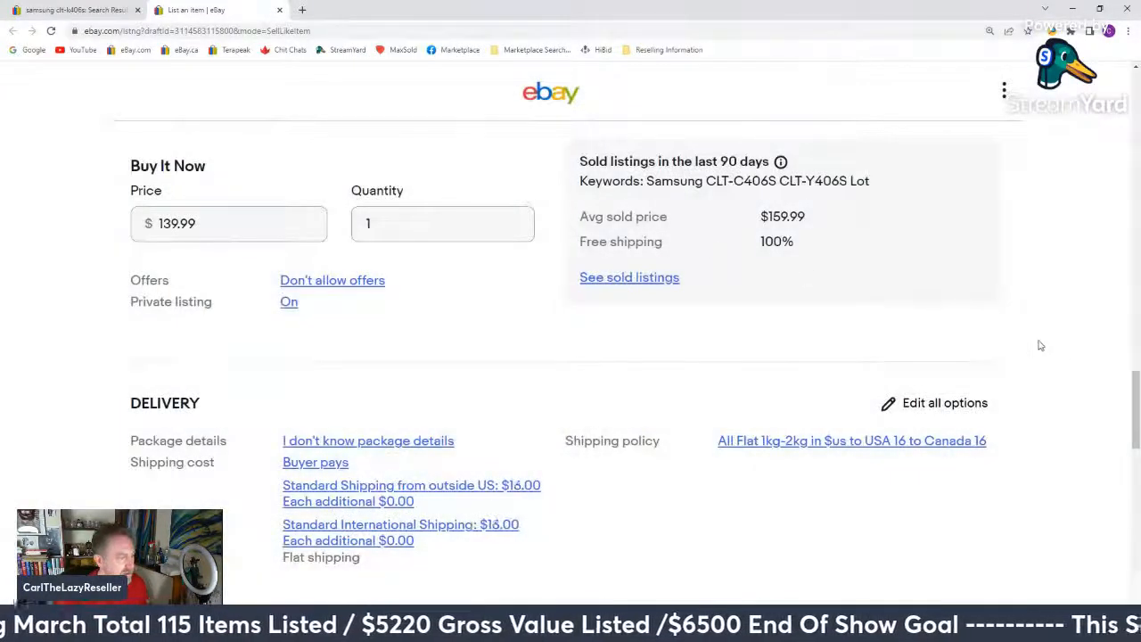
Step: Review the toner listing's price, delivery and preferences, publish it, and dismiss the confirmation
scroll(1039, 345, "down", 2)
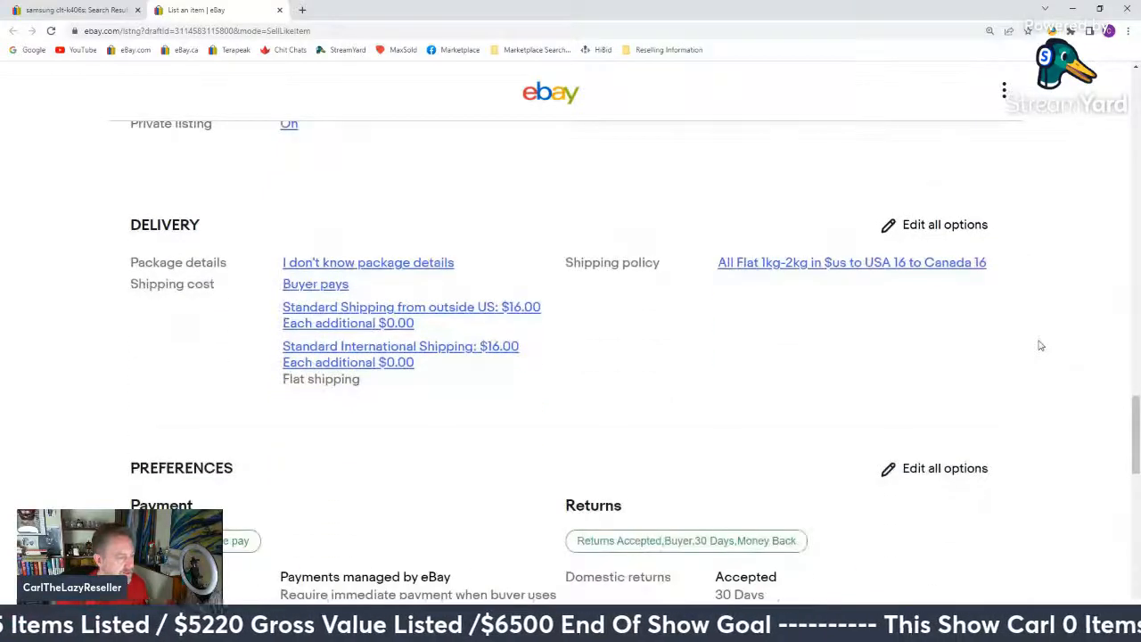
scroll(1040, 345, "down", 1)
scroll(1039, 345, "up", 3)
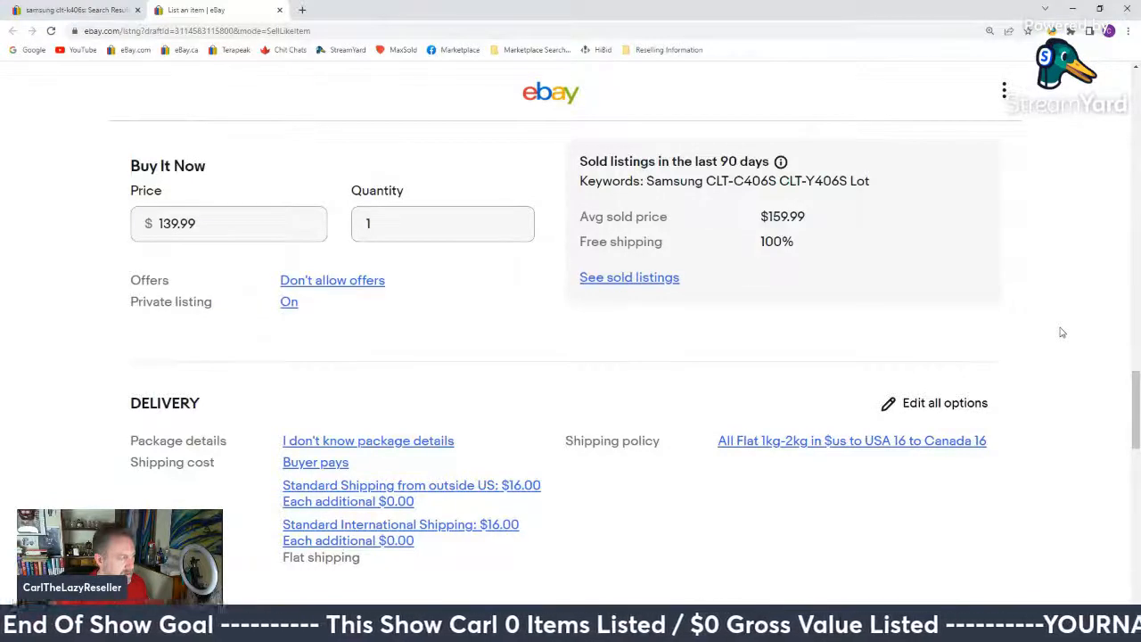
scroll(1061, 333, "down", 4)
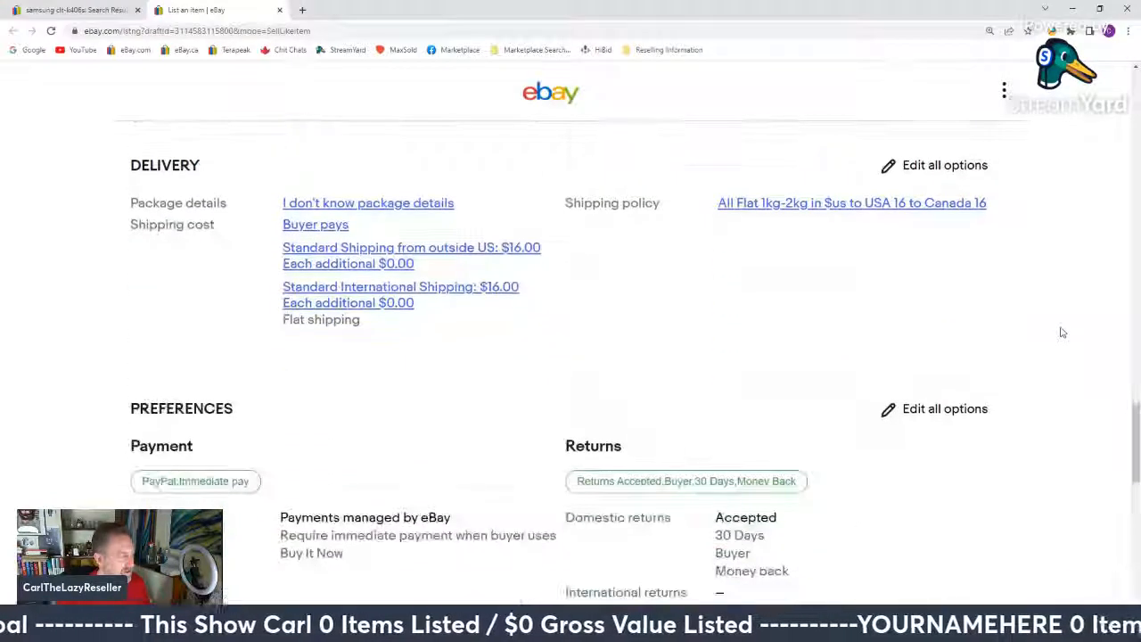
left_click_drag(1136, 459, 1136, 570)
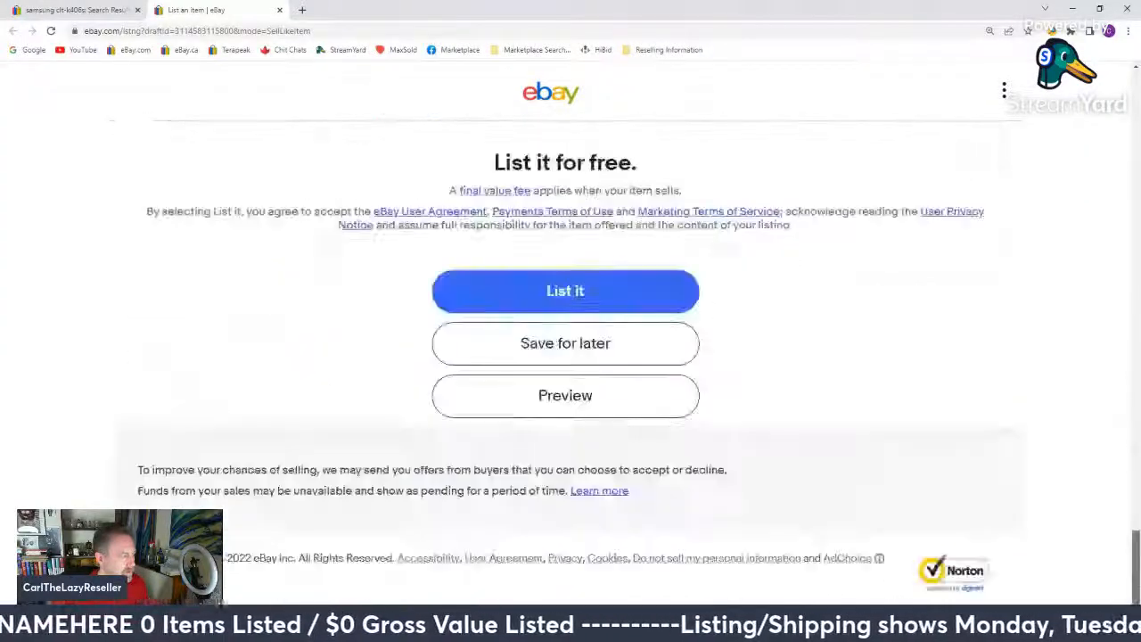
left_click(585, 290)
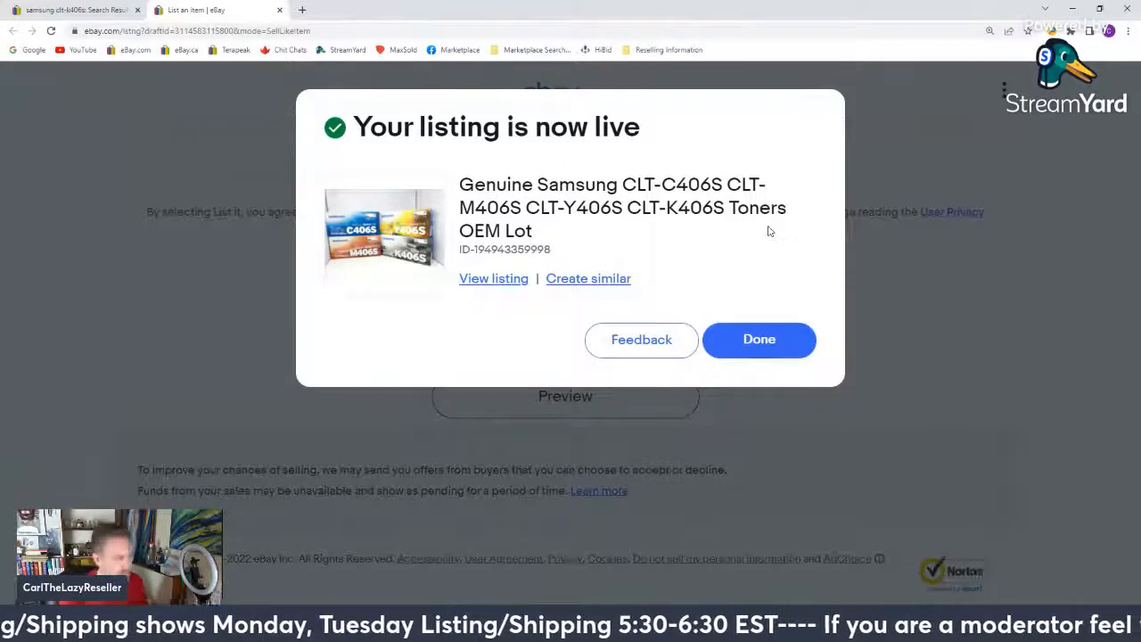
left_click(758, 339)
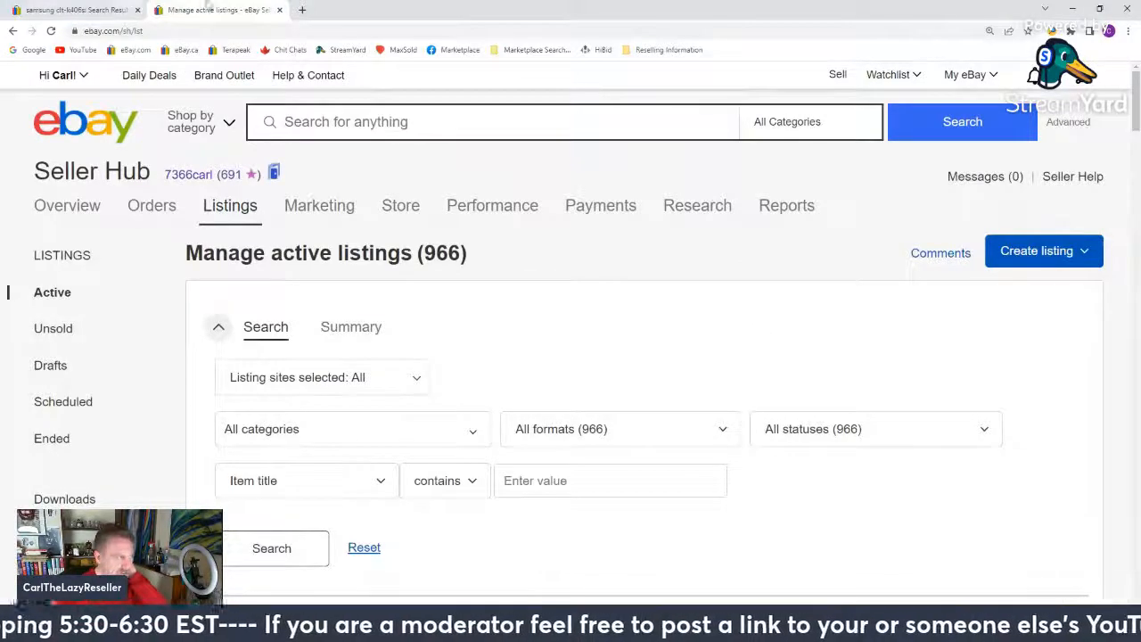
Step: Close the finished listing's page and open the Selling overview from the Samsung search results
middle_click(217, 5)
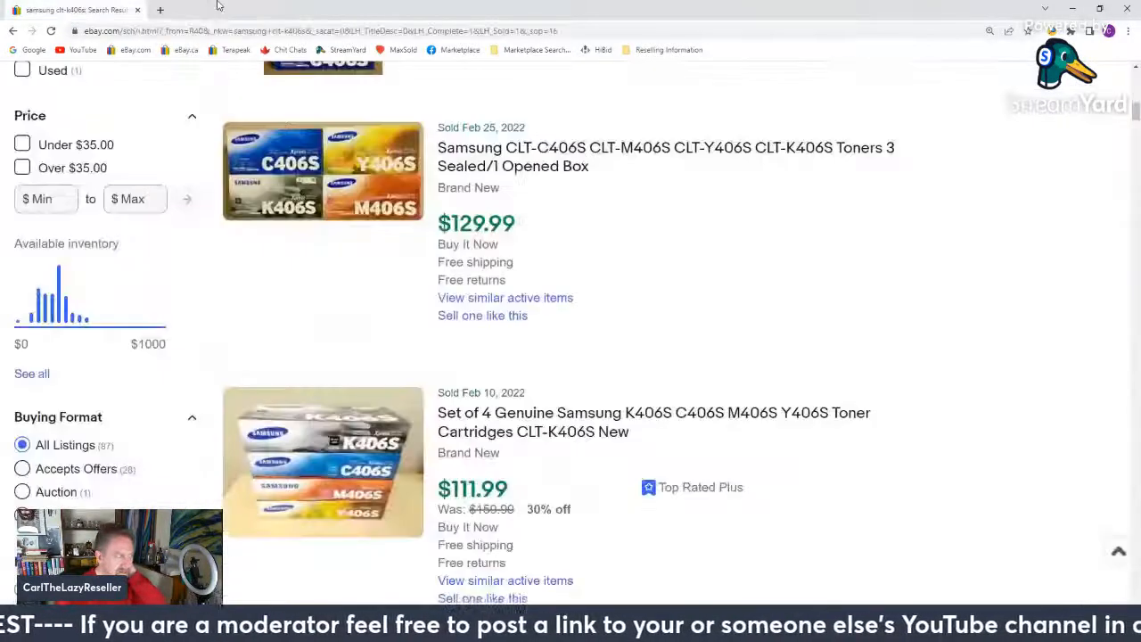
scroll(751, 320, "up", 10)
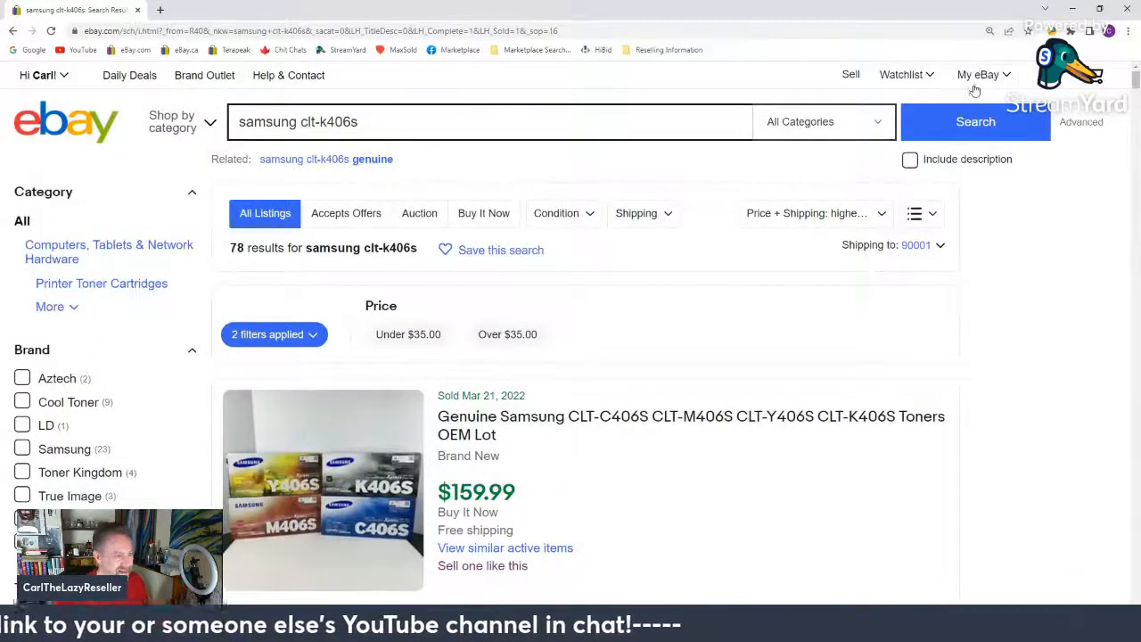
mouse_move(976, 90)
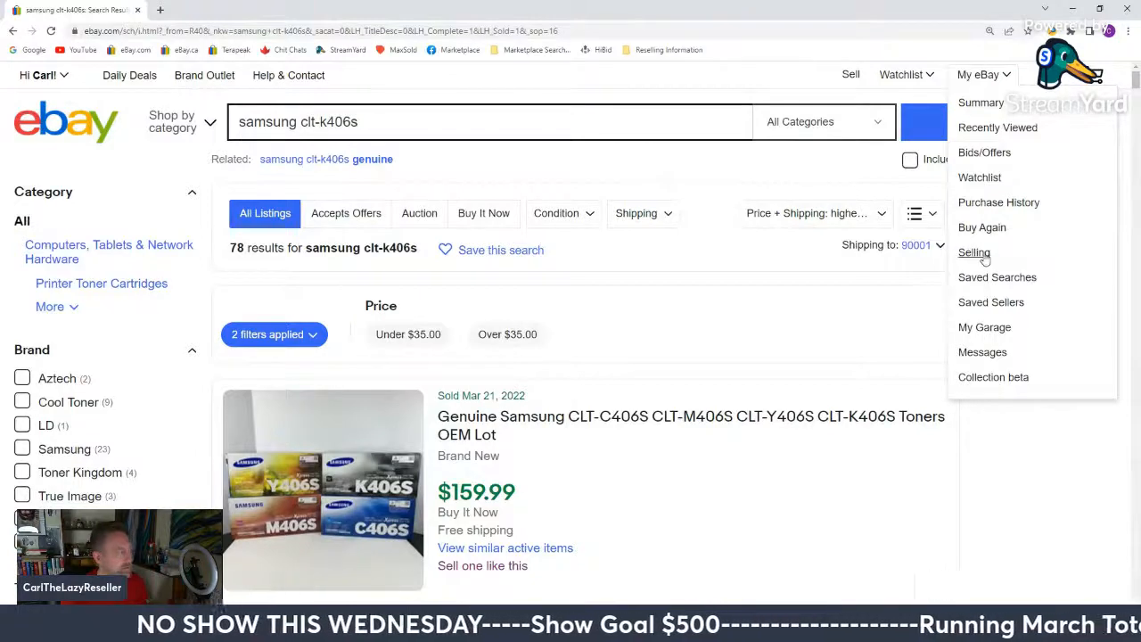
left_click(974, 253)
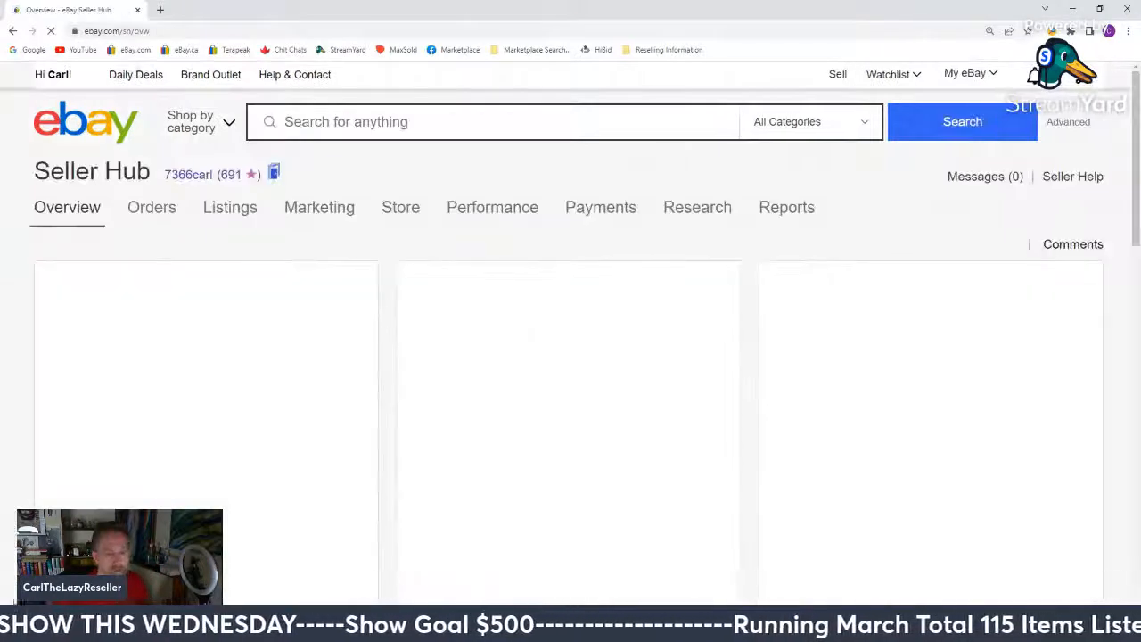
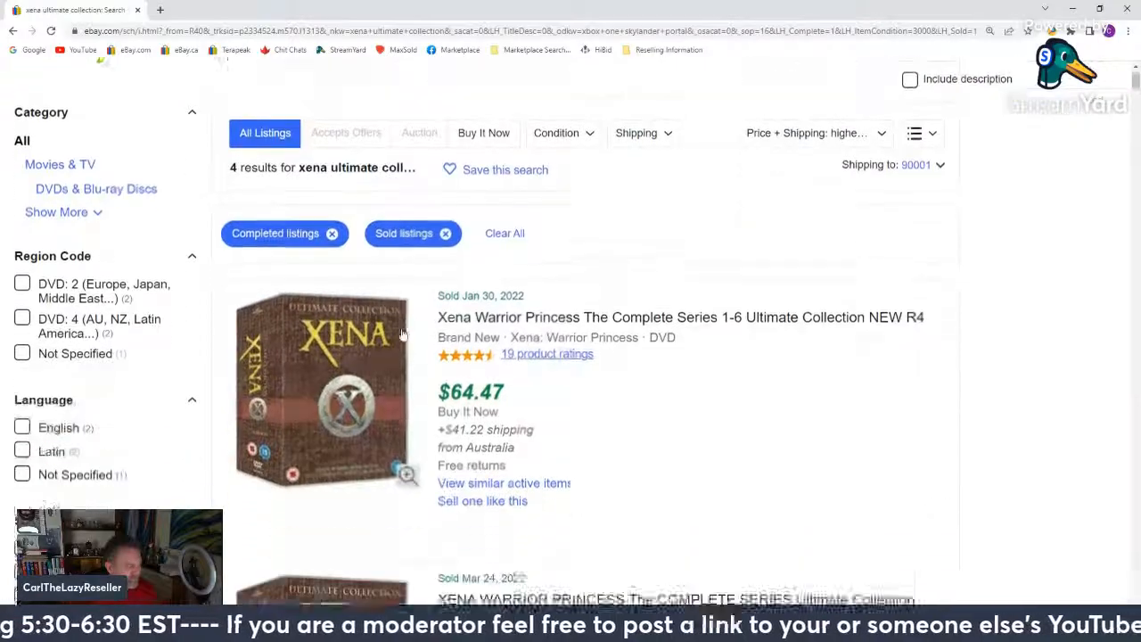
Step: Compare the sold listings for the Xena Ultimate Collection, including those from international sellers
scroll(379, 278, "down", 10)
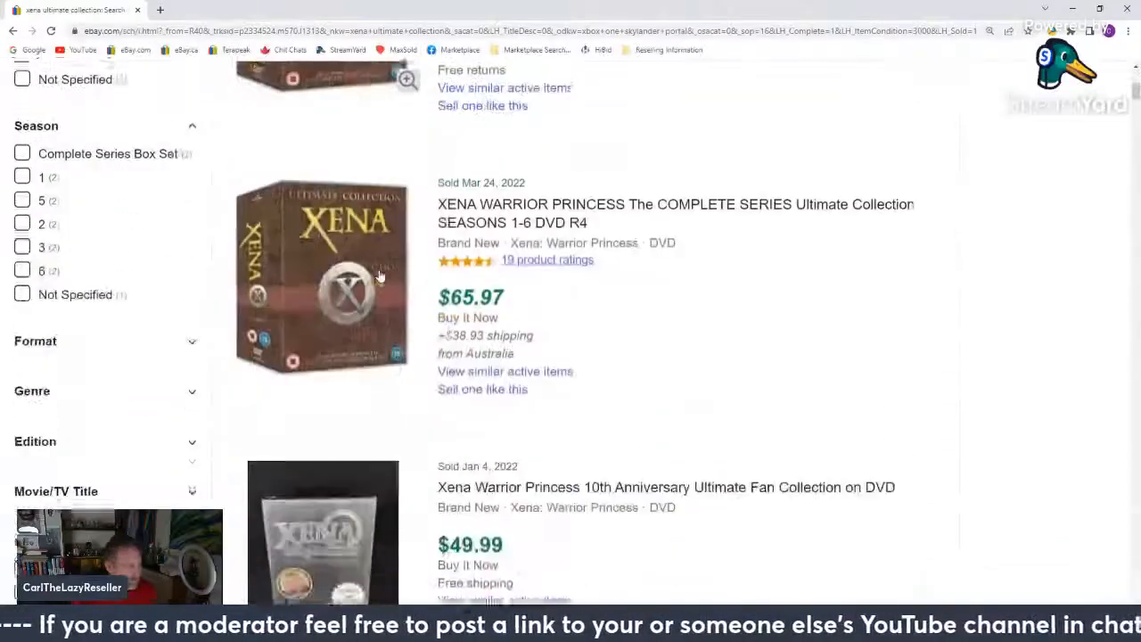
scroll(351, 284, "down", 3)
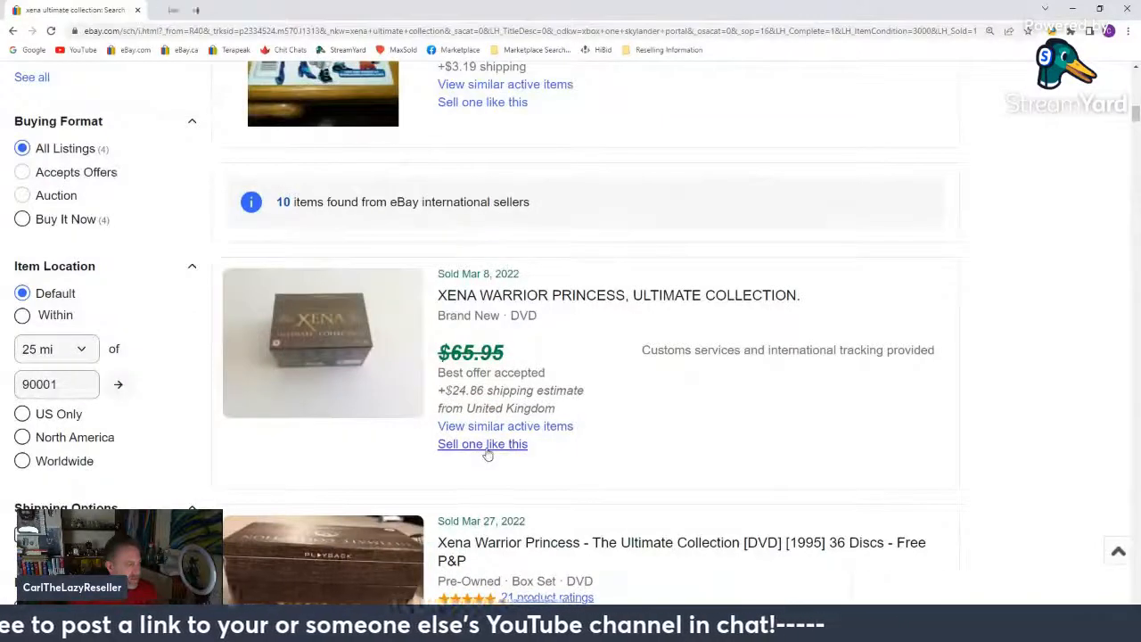
middle_click(222, 5)
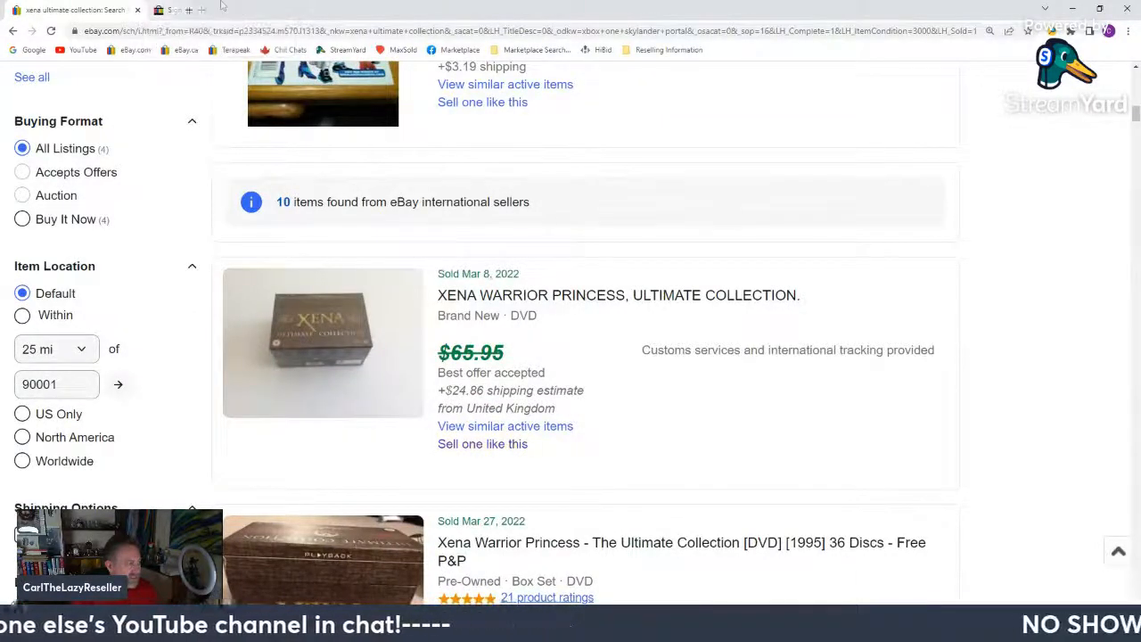
scroll(465, 360, "up", 5)
scroll(465, 360, "up", 3)
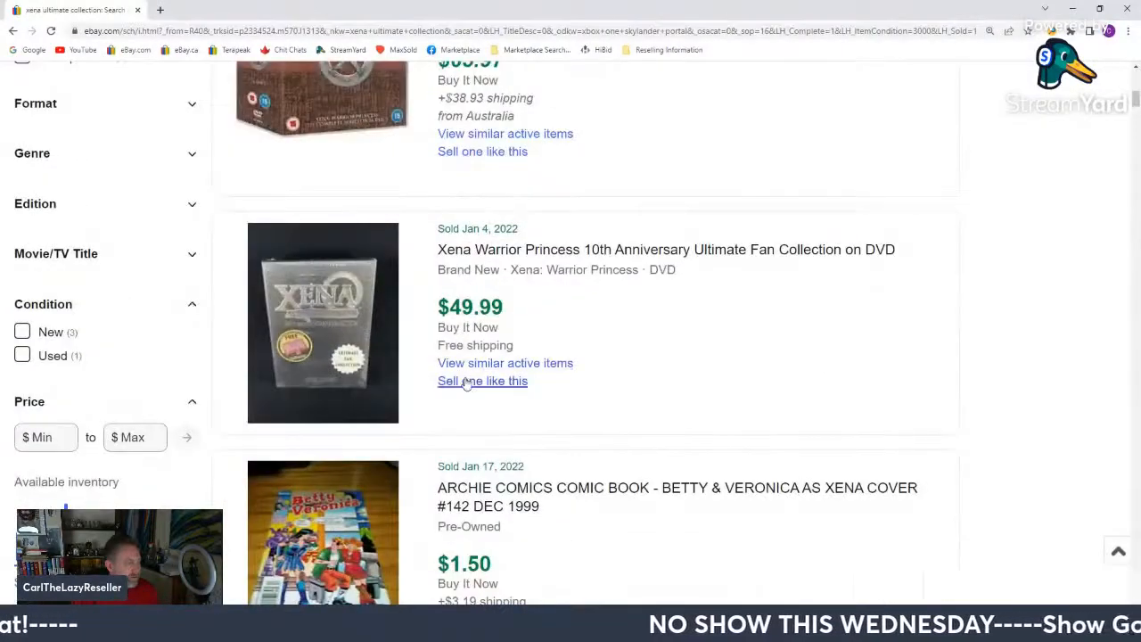
scroll(465, 383, "up", 2)
scroll(461, 400, "down", 1)
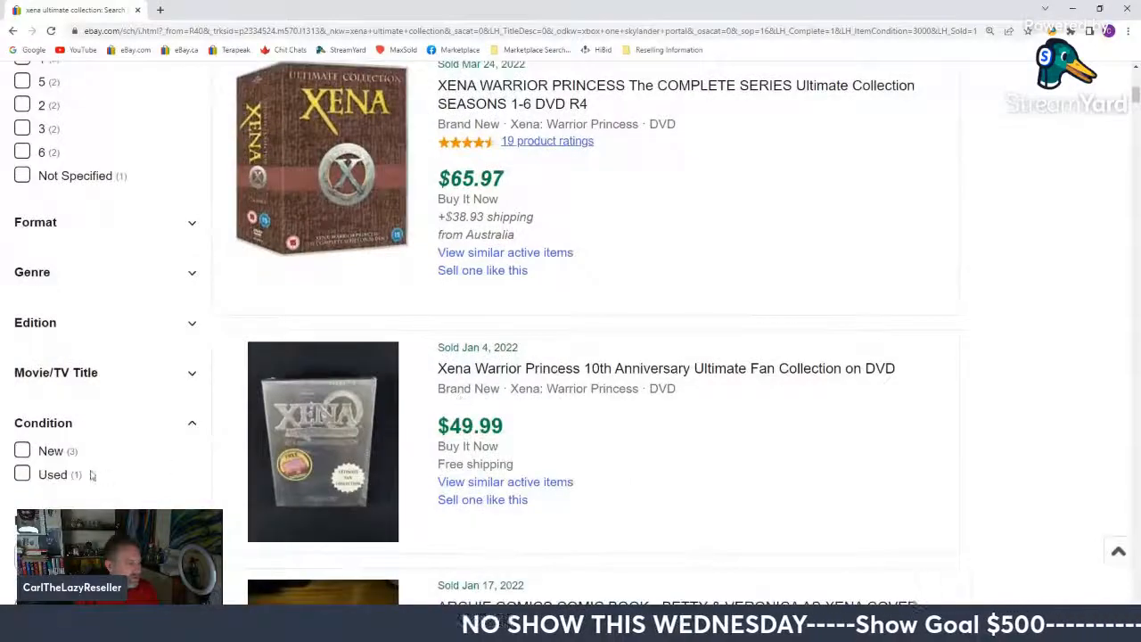
Step: Show active Xena Ultimate Collection listings and start a sell-similar draft from the $34.55 Region 2 & 4 DVD listing
scroll(91, 476, "down", 10)
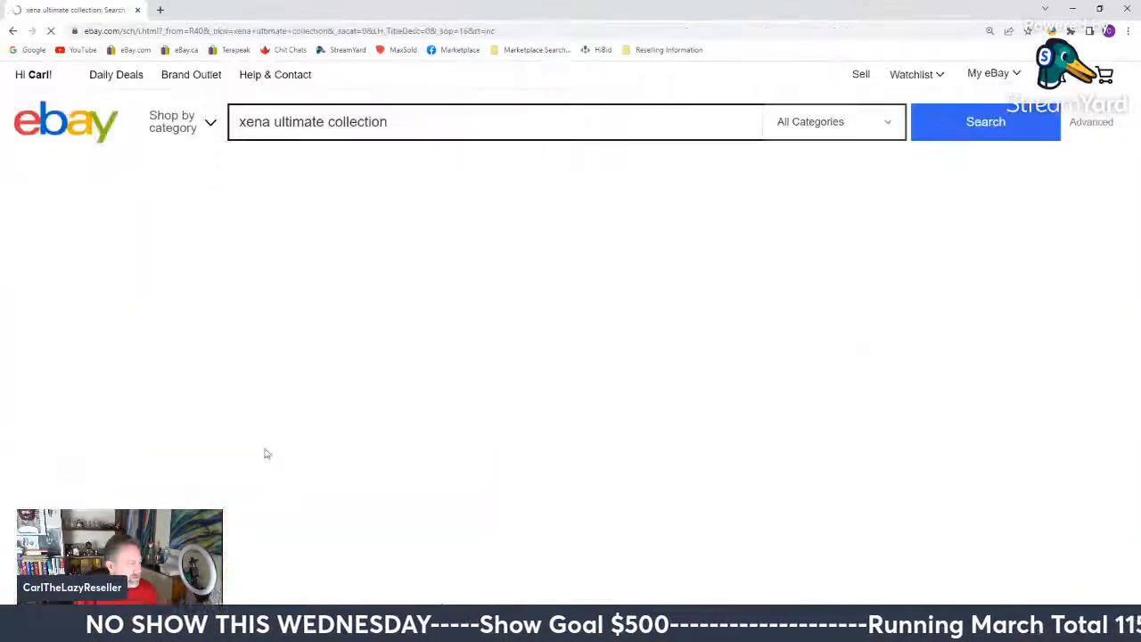
scroll(478, 326, "down", 4)
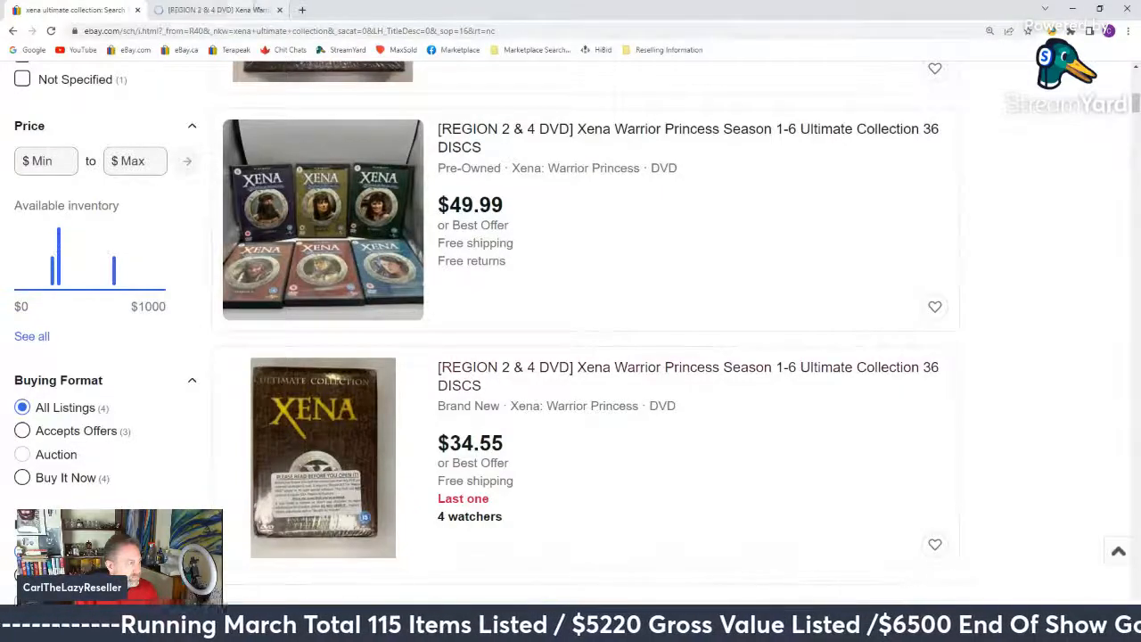
left_click(219, 8)
scroll(548, 268, "down", 3)
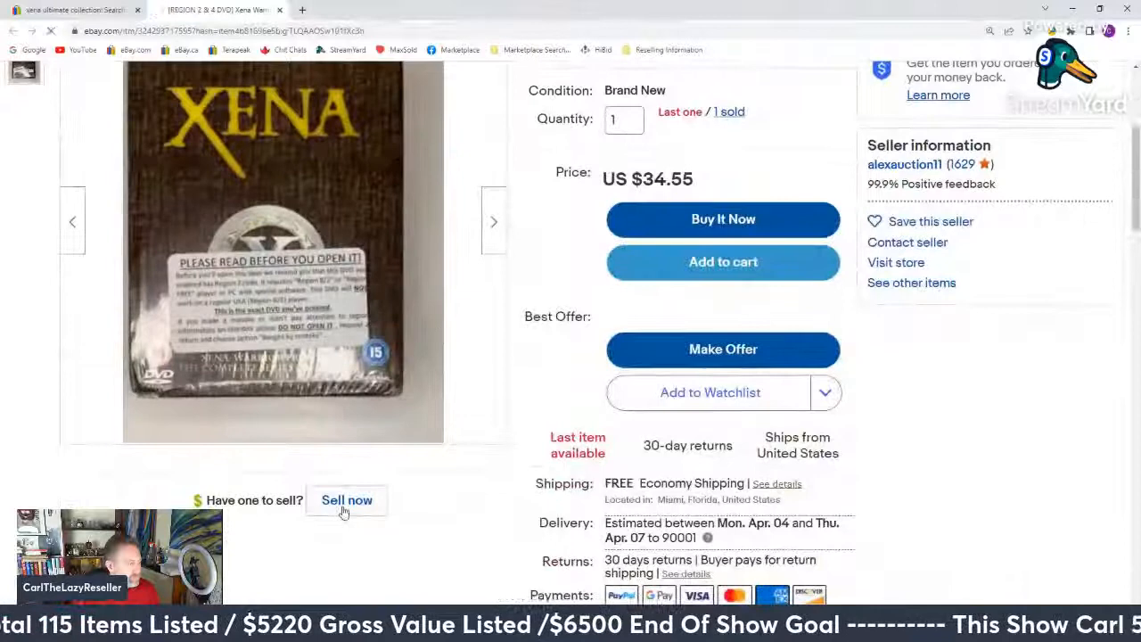
left_click(344, 507)
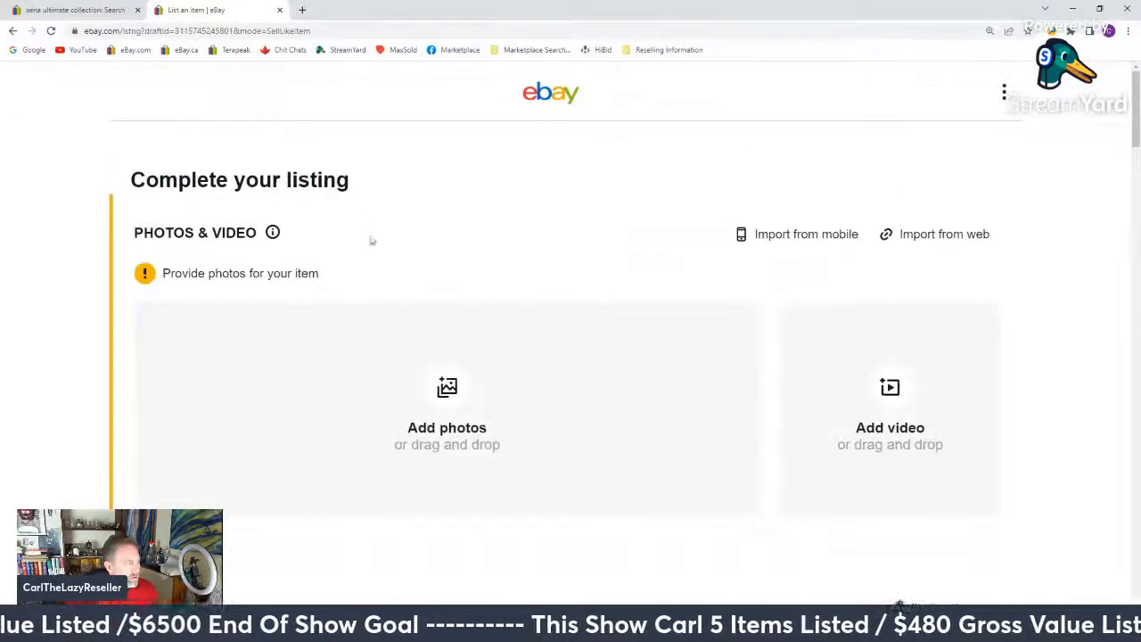
Step: Remove the square brackets around "REGION 2 & 4 DVD" in the draft's item title
scroll(405, 468, "down", 3)
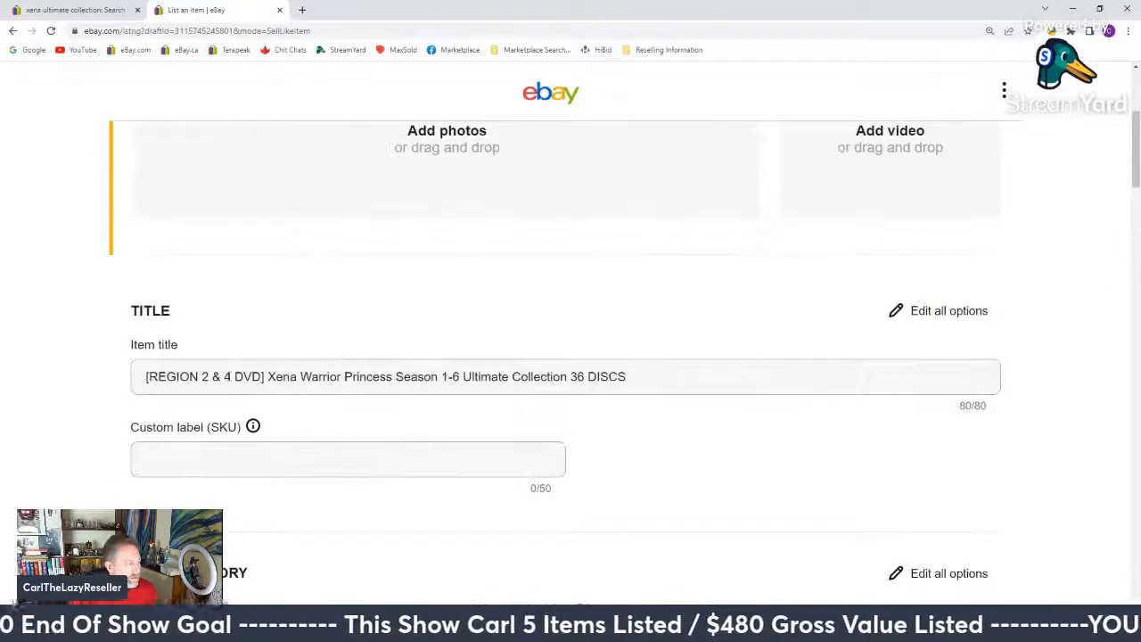
left_click(140, 378)
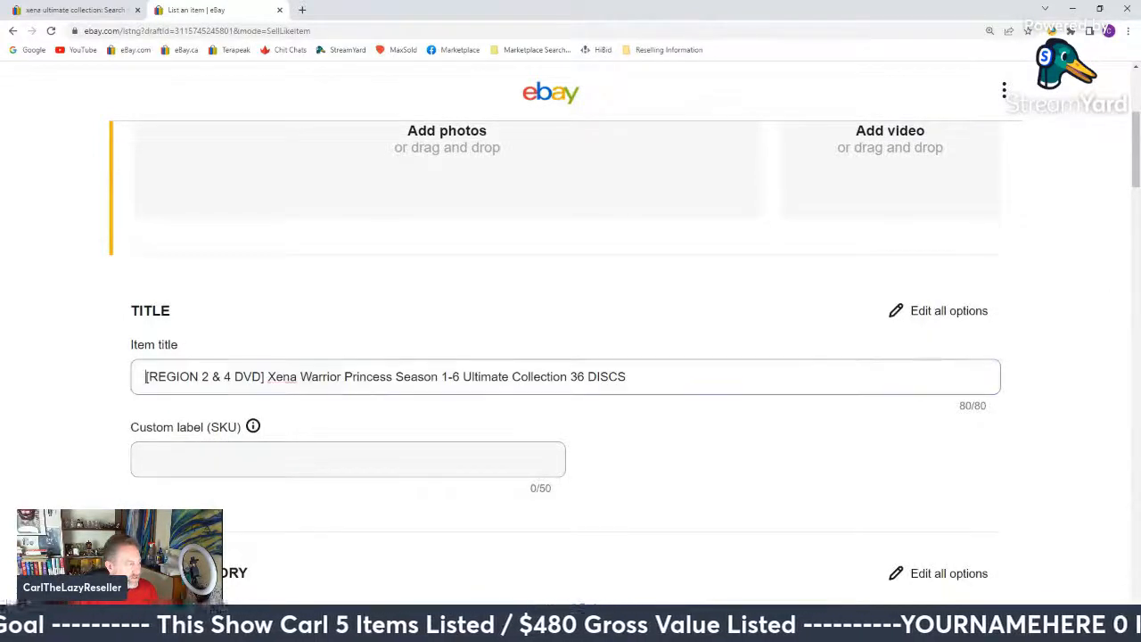
key("Delete")
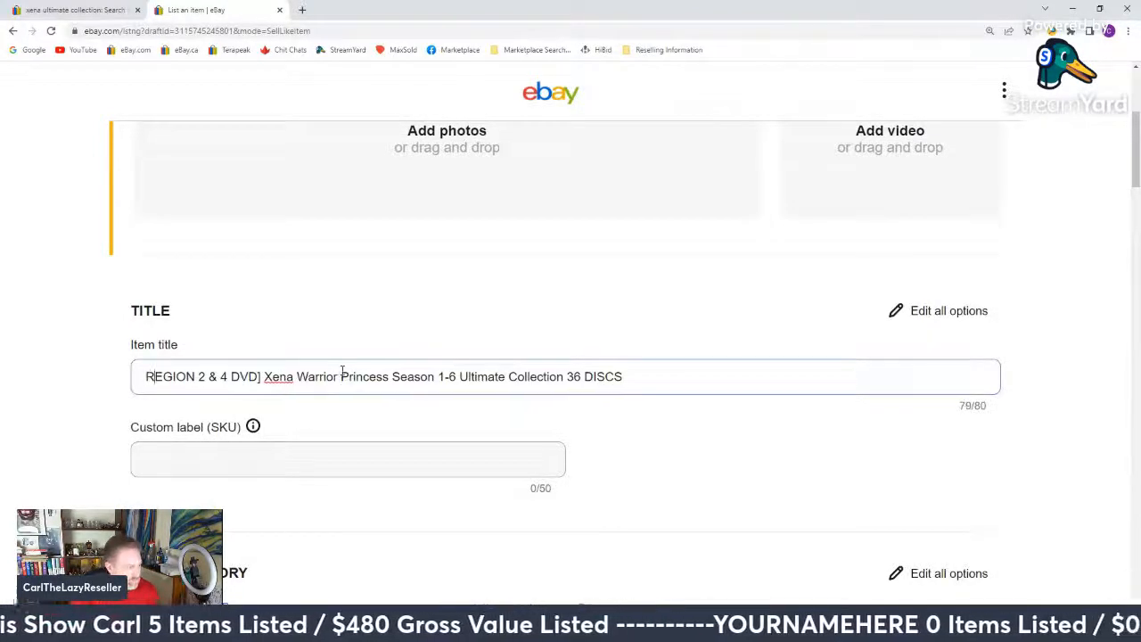
key("BackSpace")
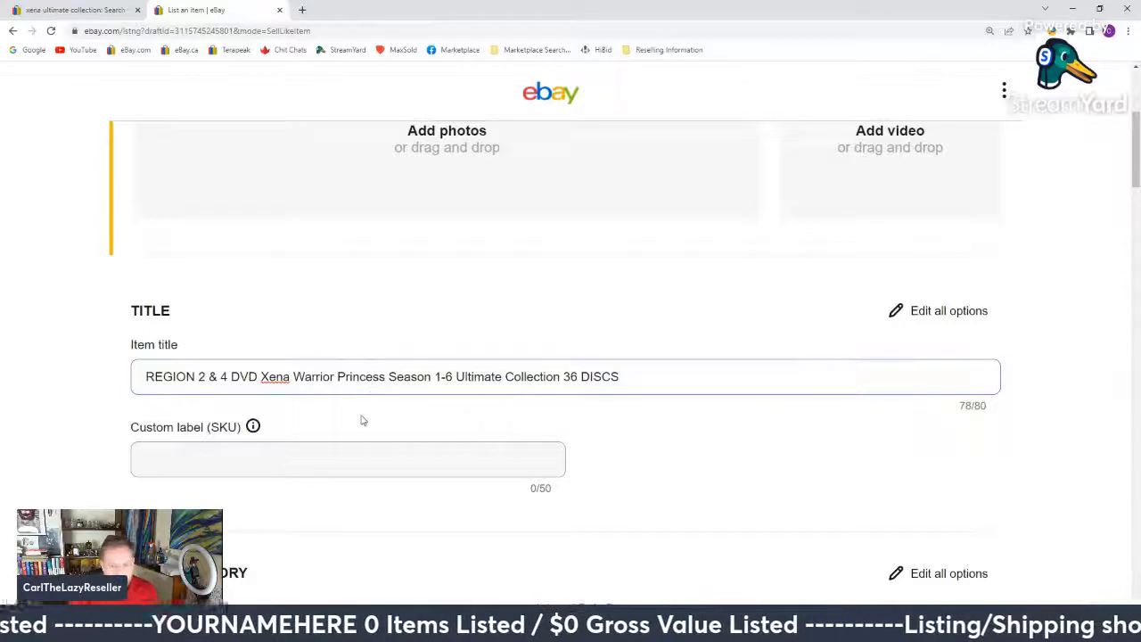
left_click(415, 462)
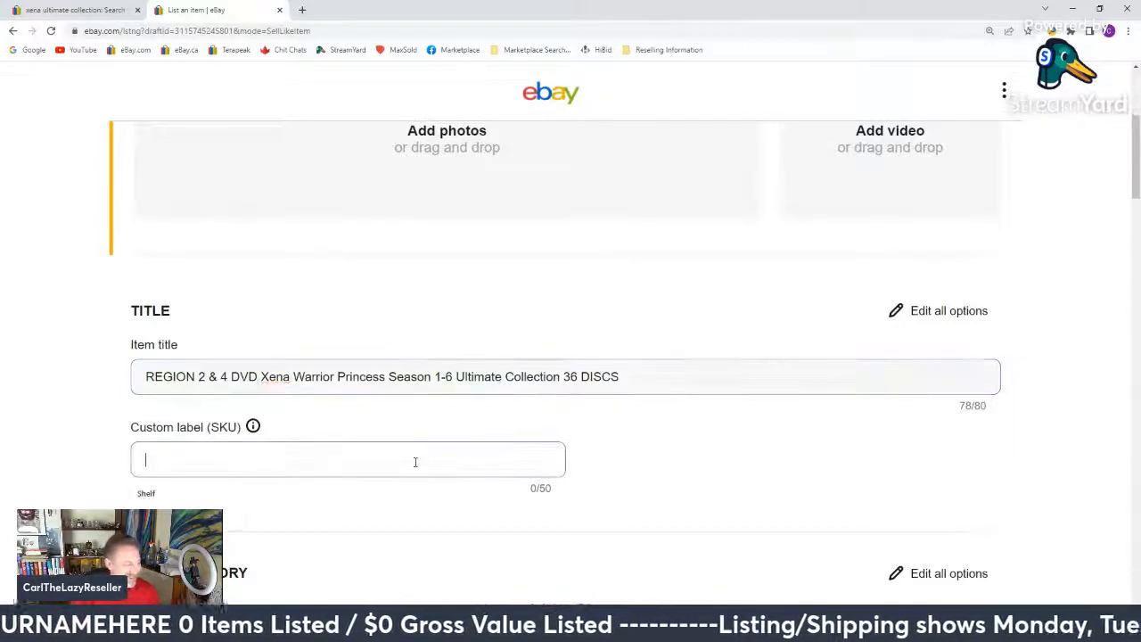
Step: Add the five Xena photos, 20220325_190739.jpg through 20220325_190837.jpg, from the To List folder to the listing
left_click(445, 266)
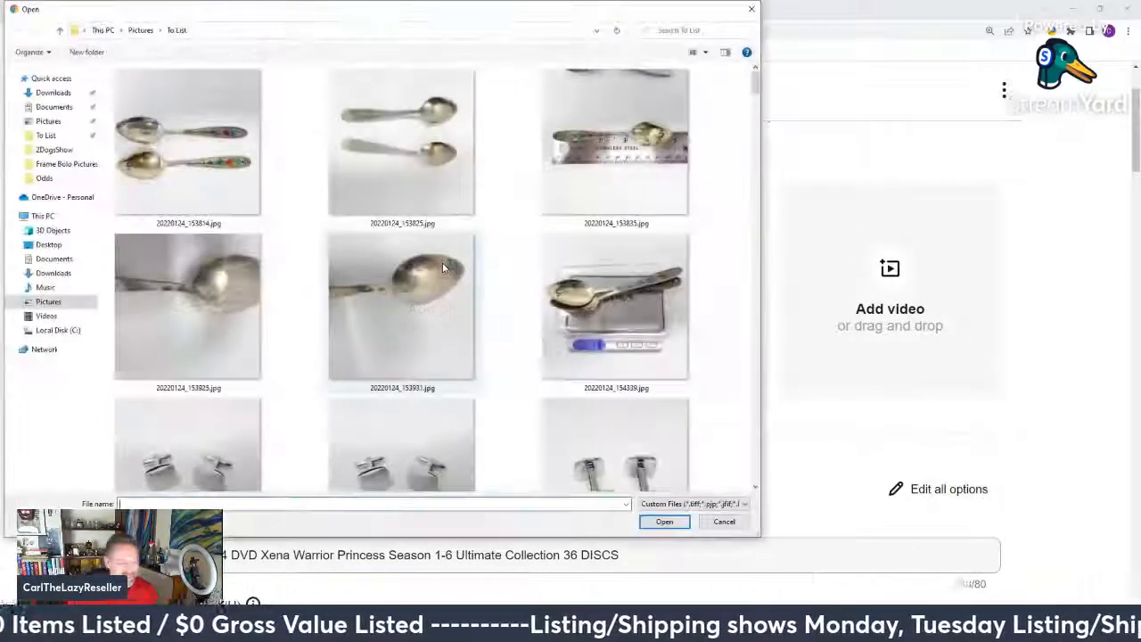
scroll(455, 258, "down", 5)
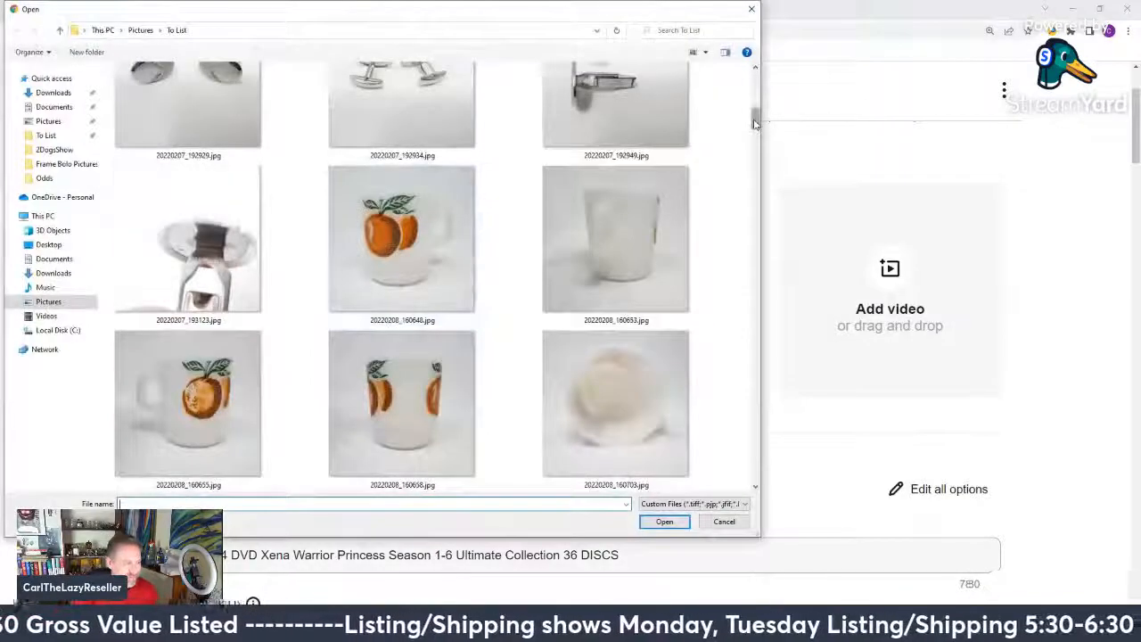
left_click_drag(755, 119, 754, 301)
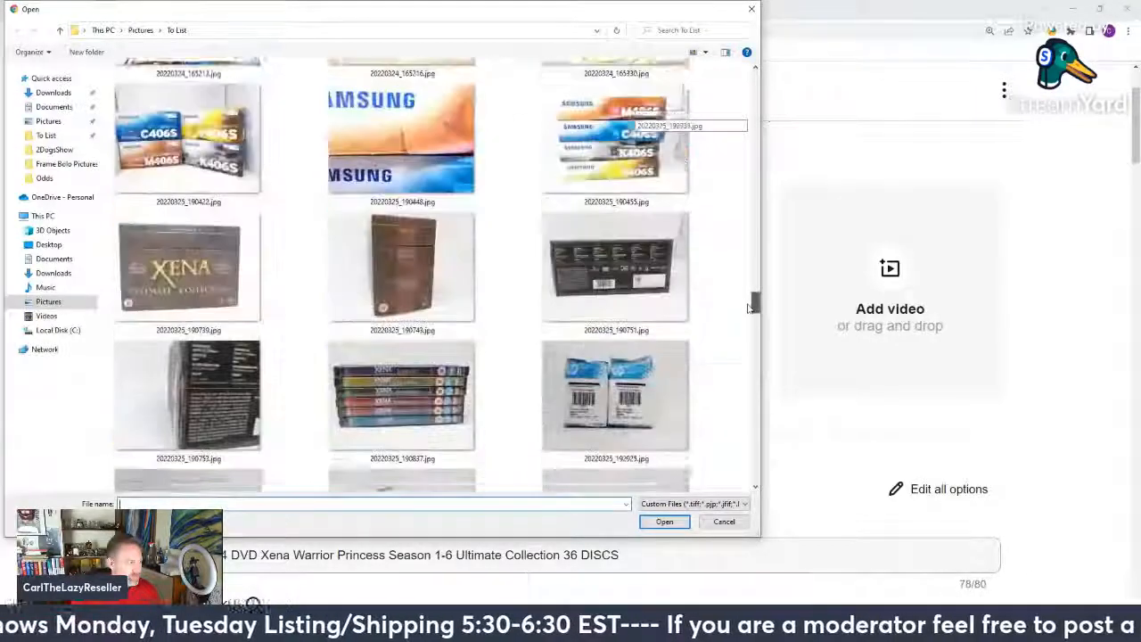
left_click(206, 272)
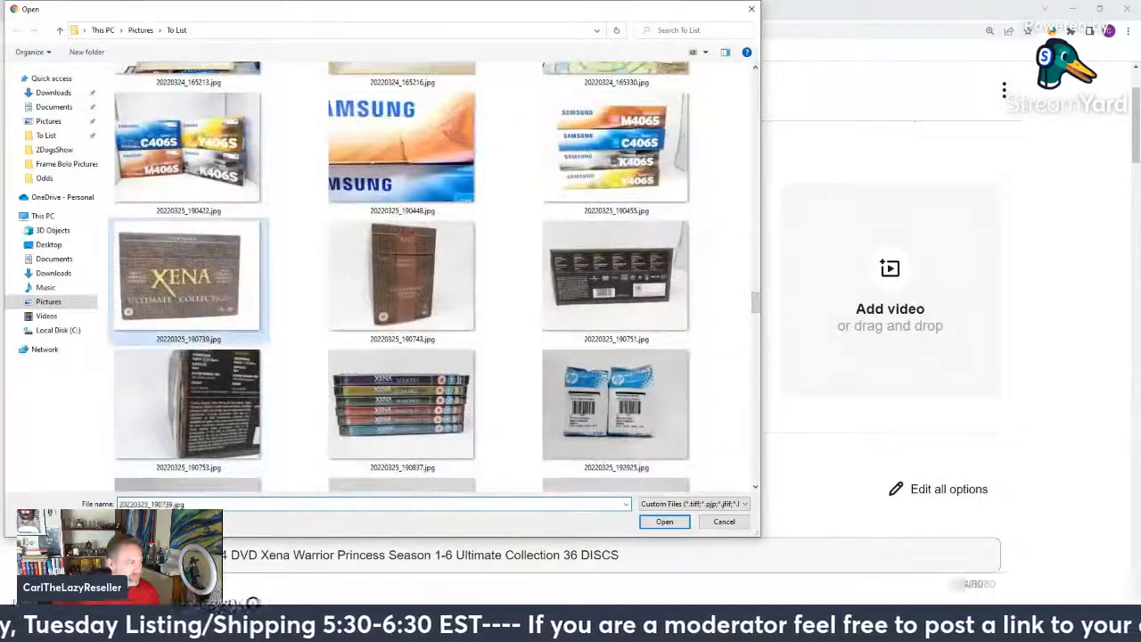
left_click(451, 413, "shift")
left_click(665, 522)
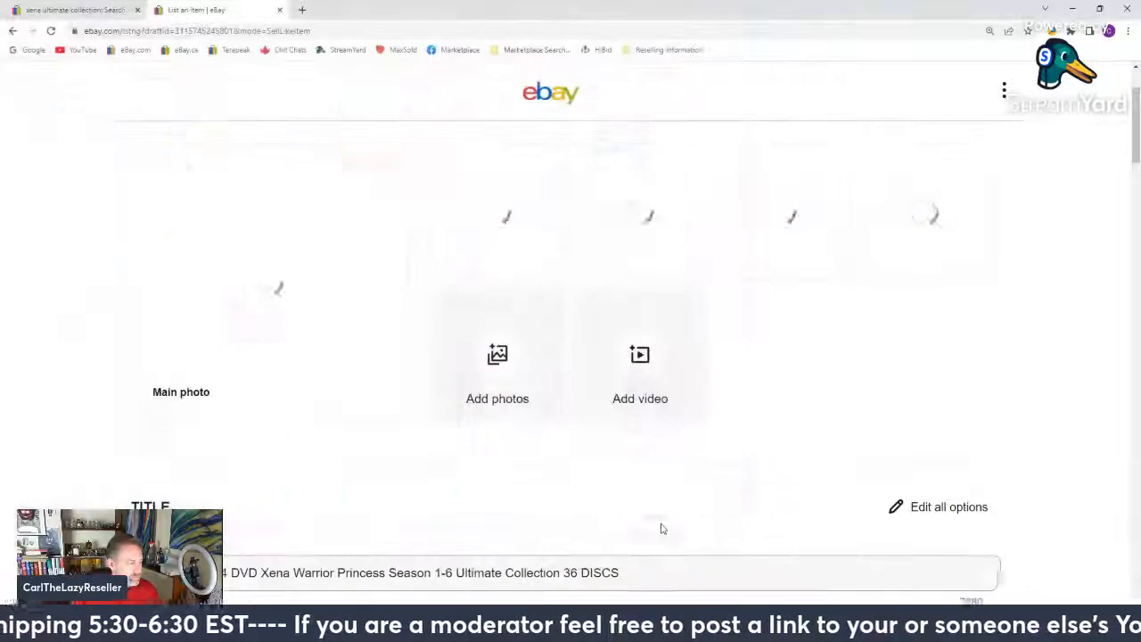
scroll(4, 313, "down", 5)
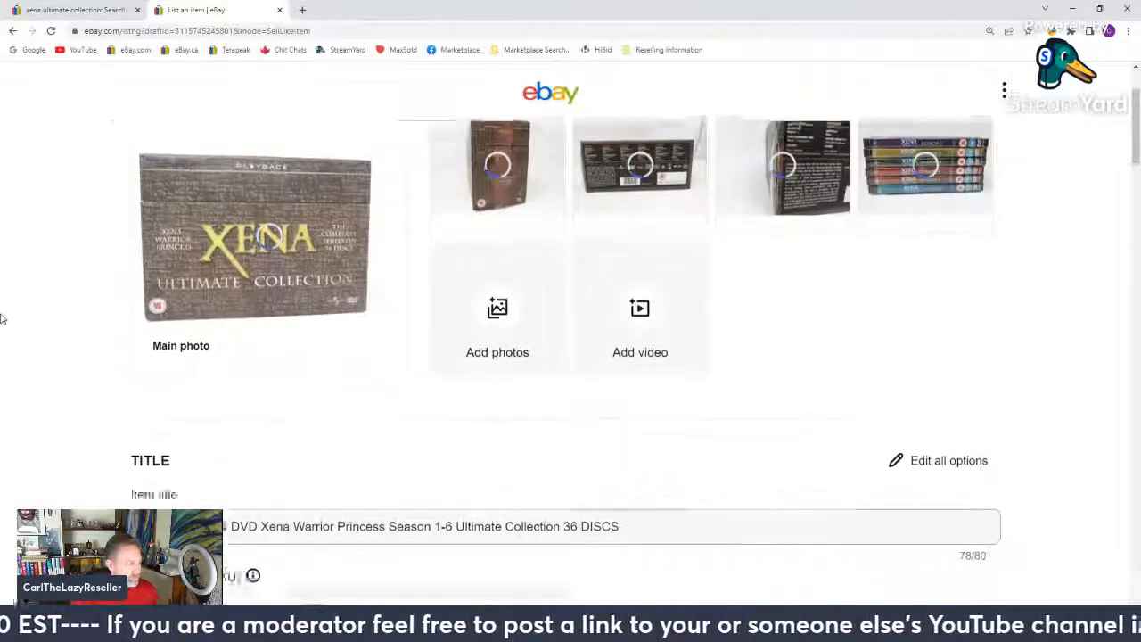
Step: Enter "This is for region 2 and 4 Complete" as the item description and set the item condition to Very Good
scroll(16, 314, "down", 13)
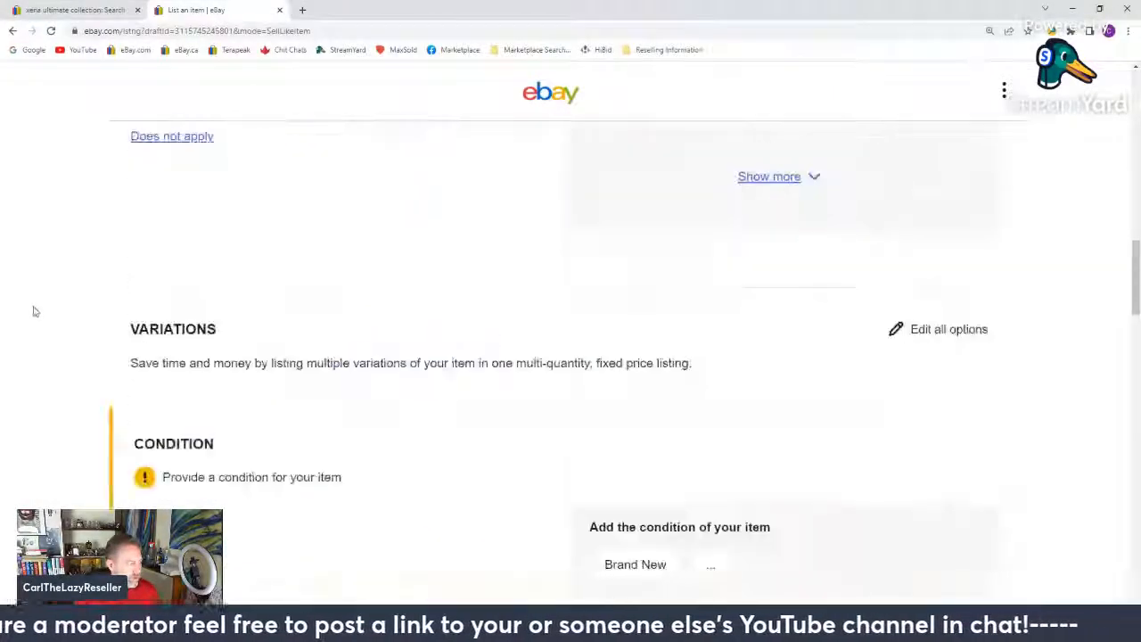
left_click(210, 320)
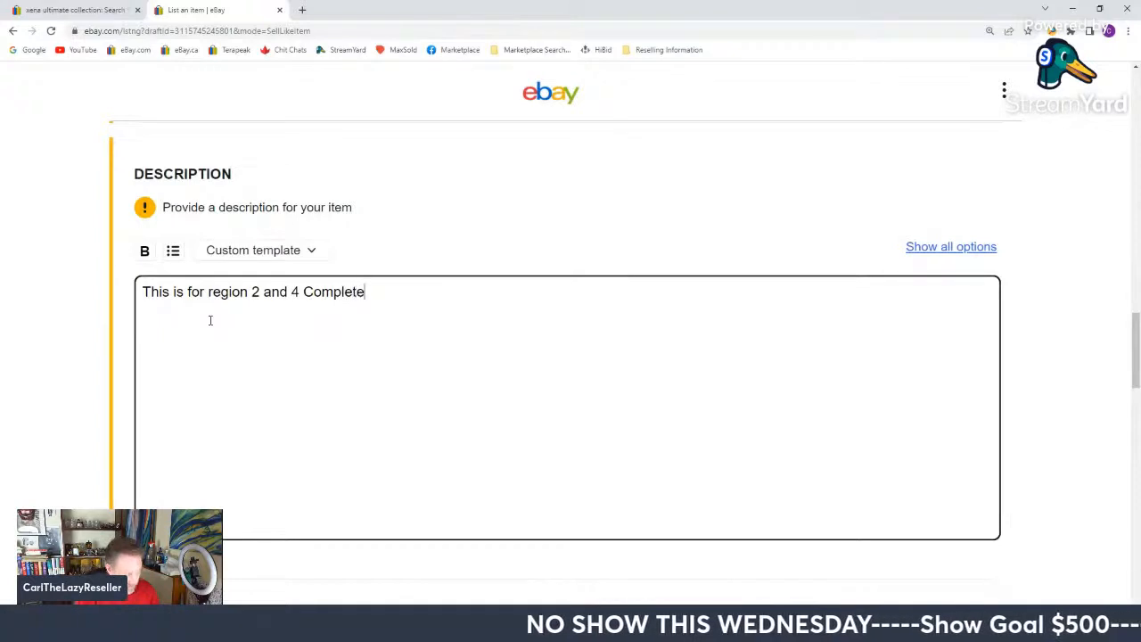
scroll(217, 277, "up", 4)
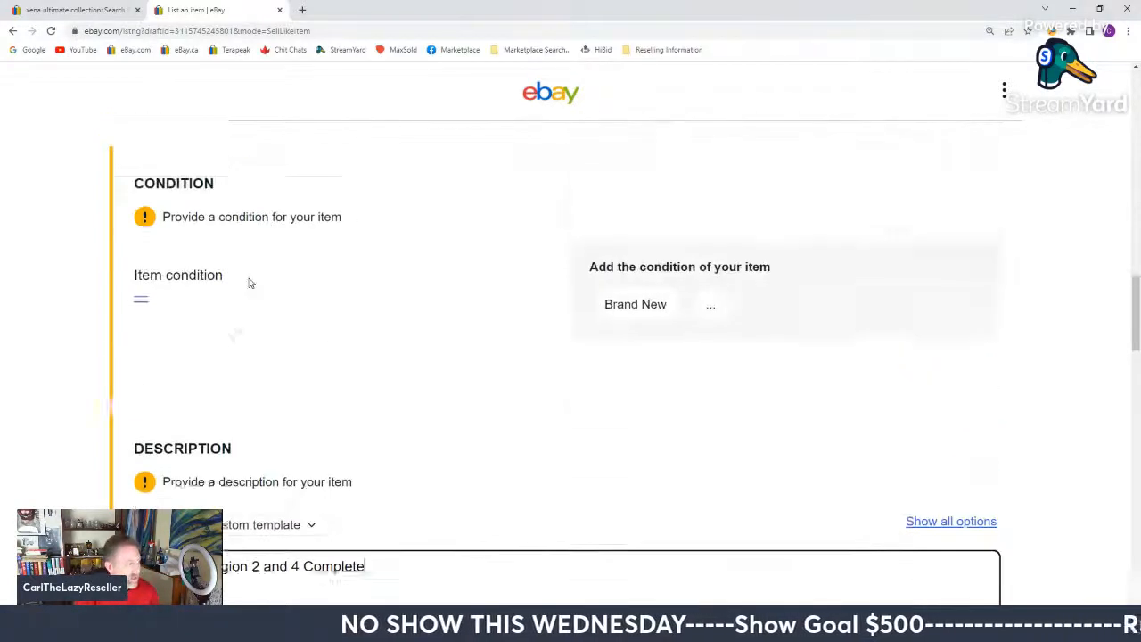
left_click(715, 389)
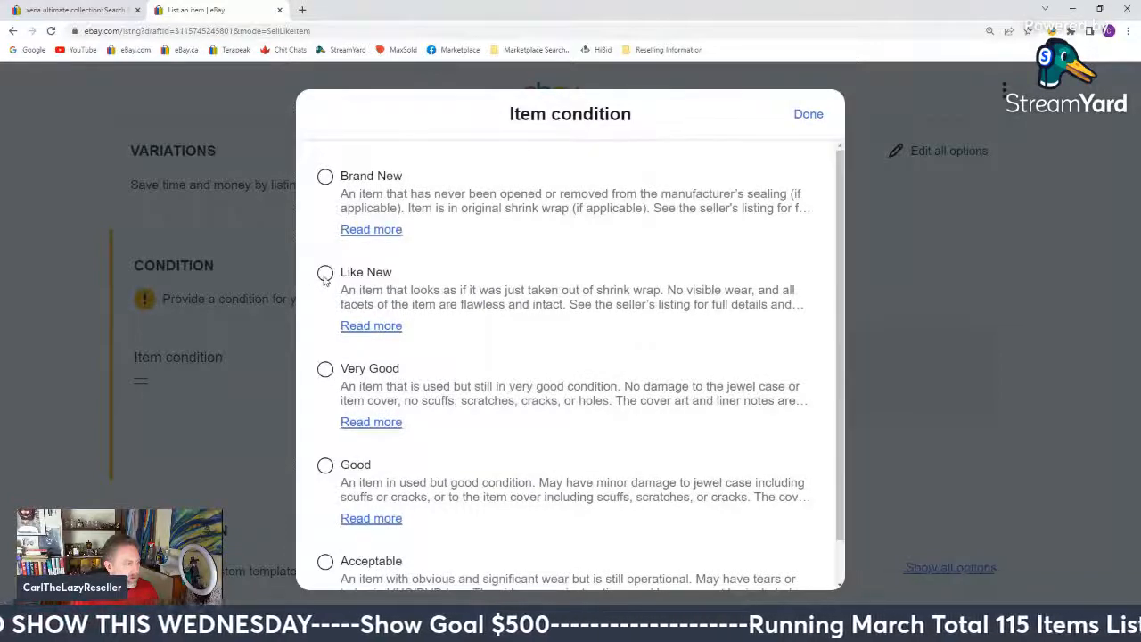
left_click(325, 369)
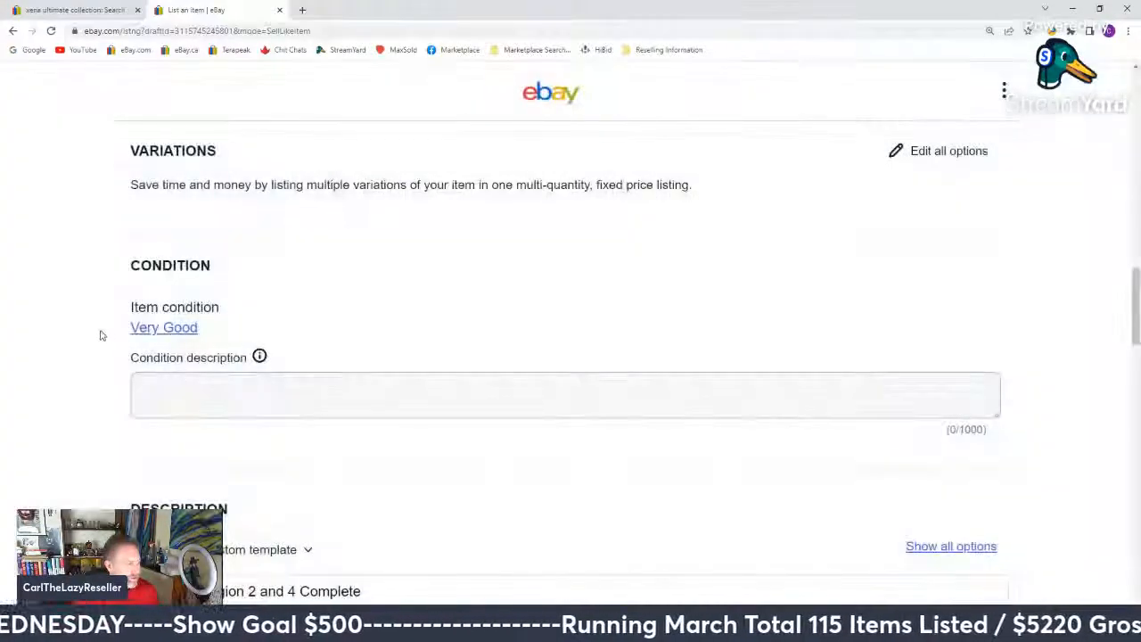
Step: Fill both the item description and the condition description with "Box has some wear. This is for region 2 and 4 Complete"
left_click(201, 400)
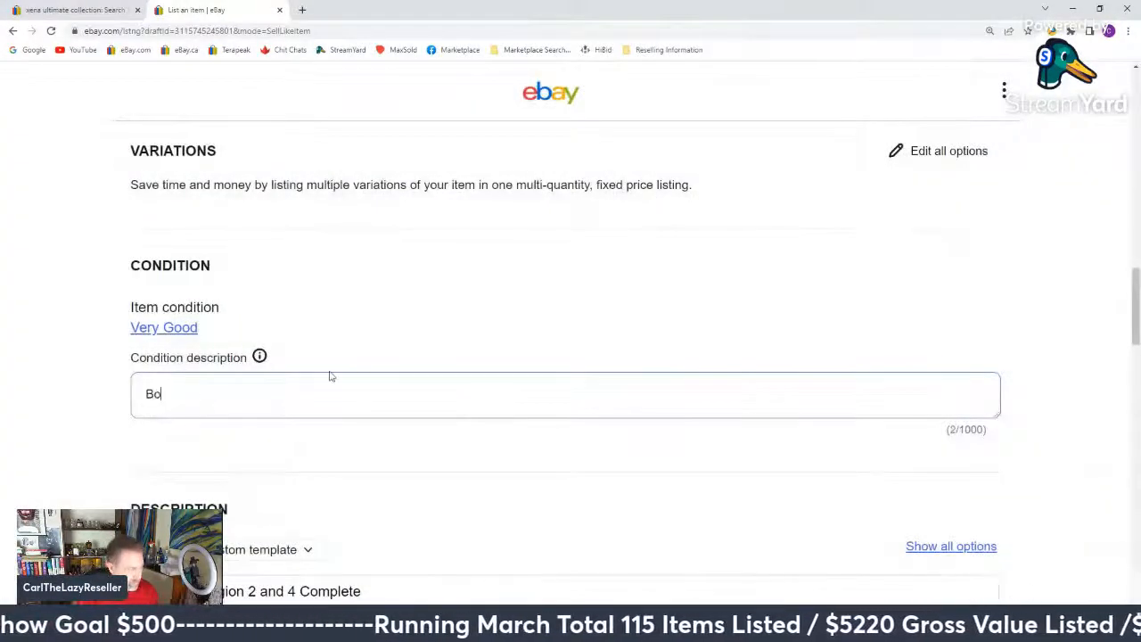
type("Box has some wear.")
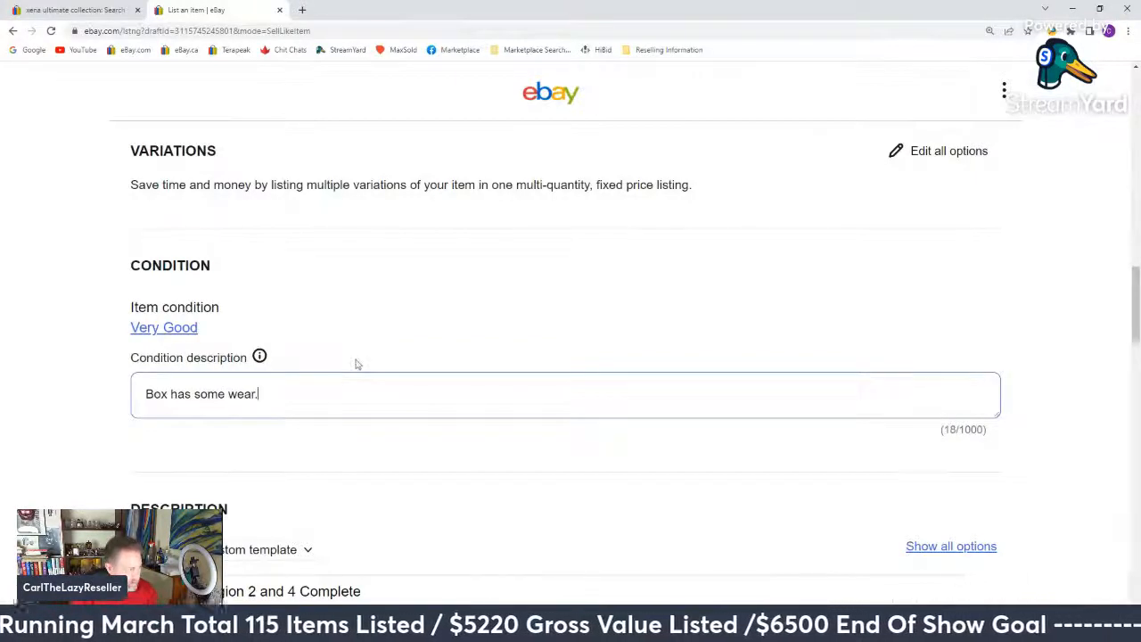
left_click_drag(279, 397, 2, 412)
key("ctrl+c")
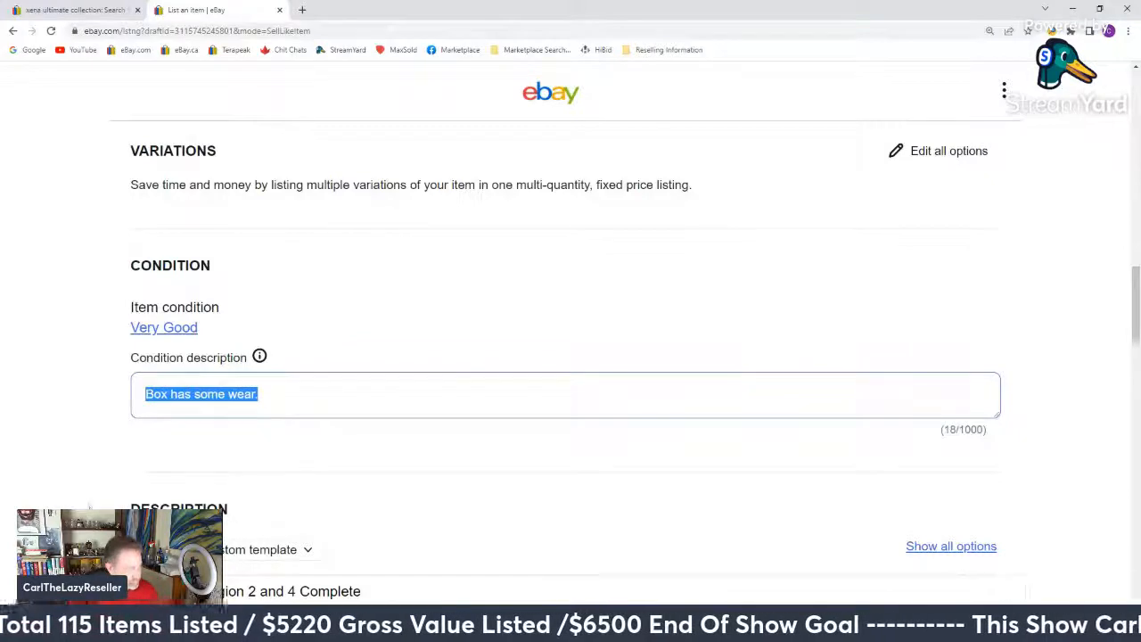
key("BackSpace")
left_click(141, 592)
key("ctrl+v")
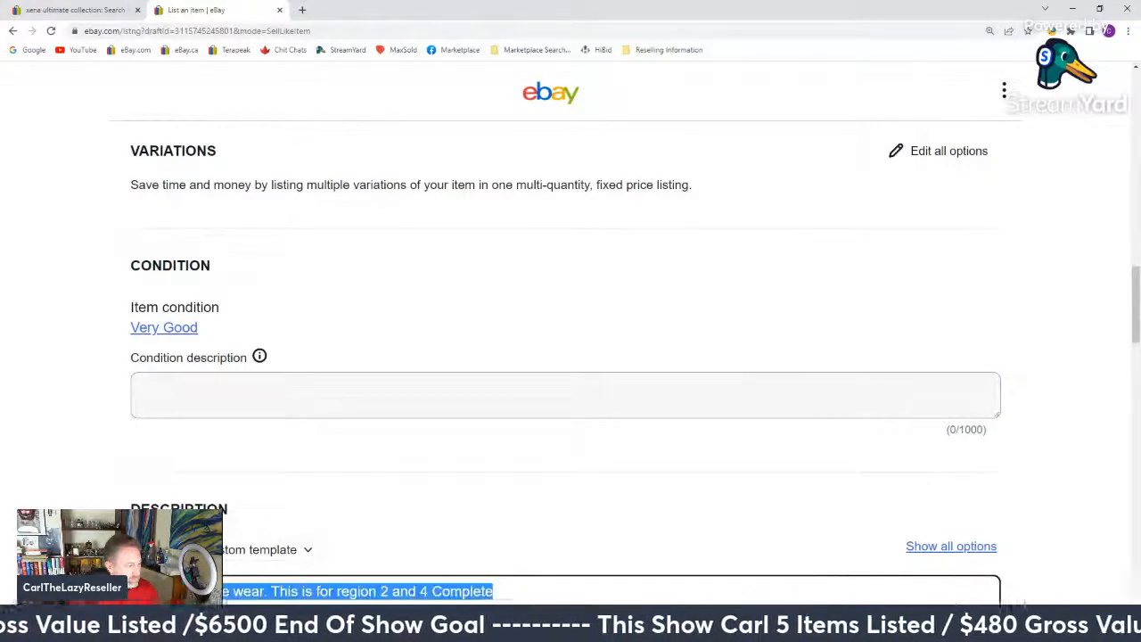
left_click(199, 397)
type("Box has some wear. This is for region 2 and 4 Complete")
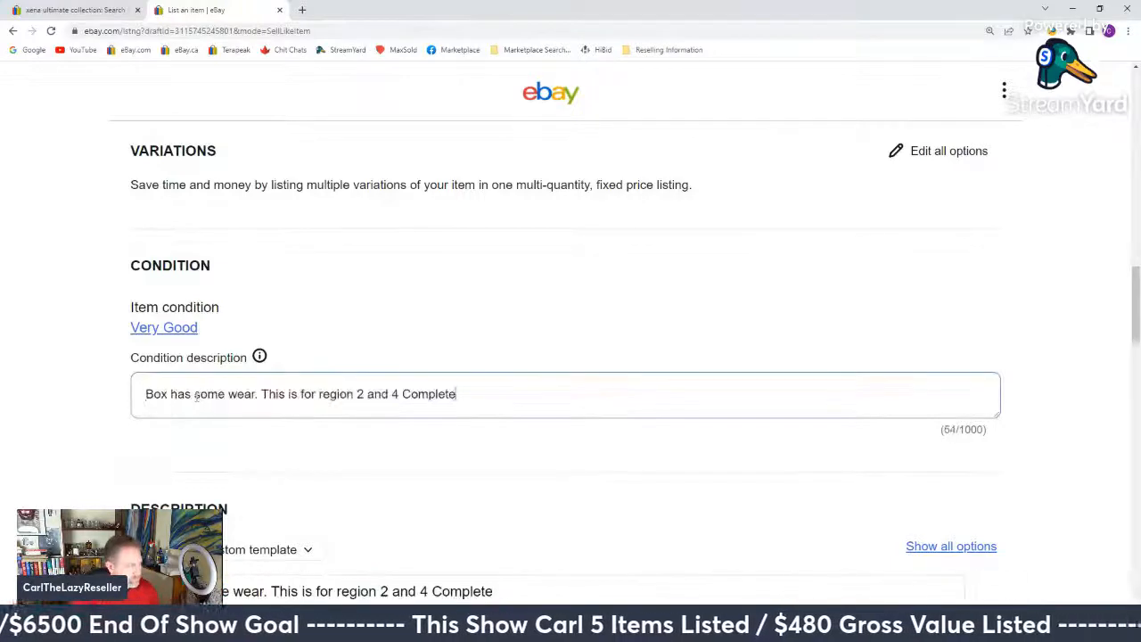
Step: Set the listing's custom label (SKU) to Shelf
scroll(107, 432, "up", 9)
scroll(106, 435, "down", 2)
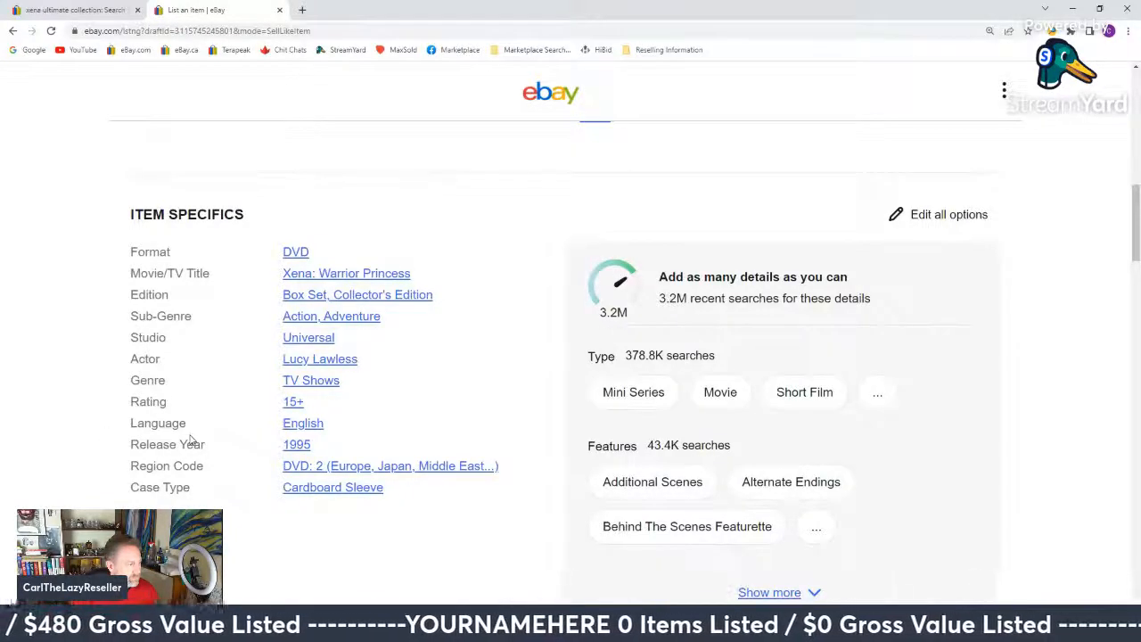
scroll(190, 439, "up", 7)
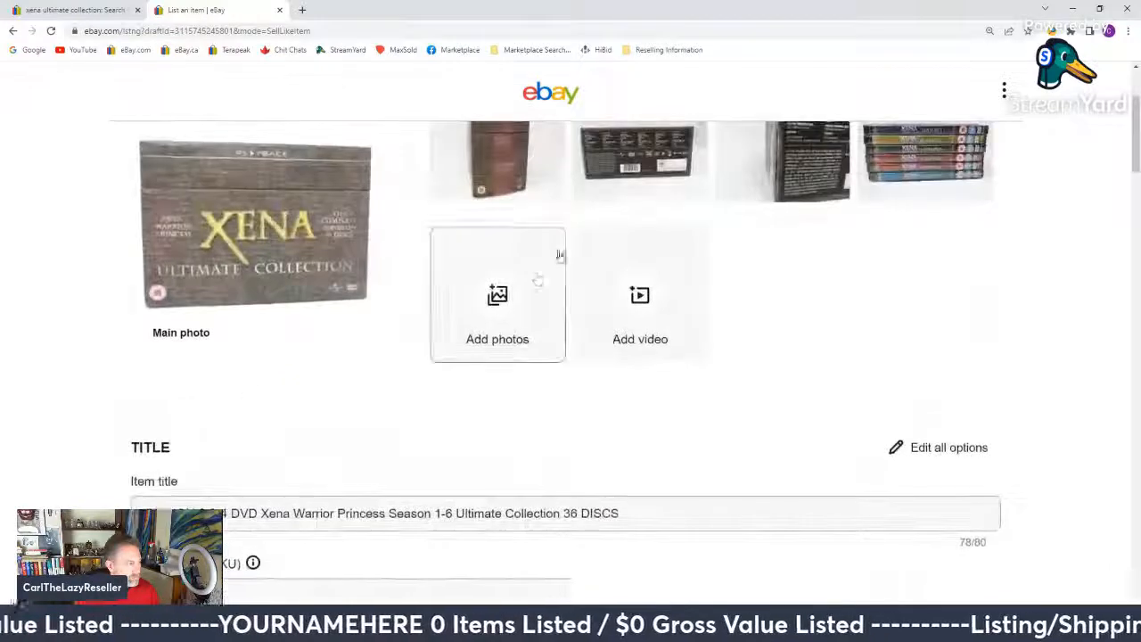
scroll(508, 288, "up", 2)
scroll(213, 368, "down", 4)
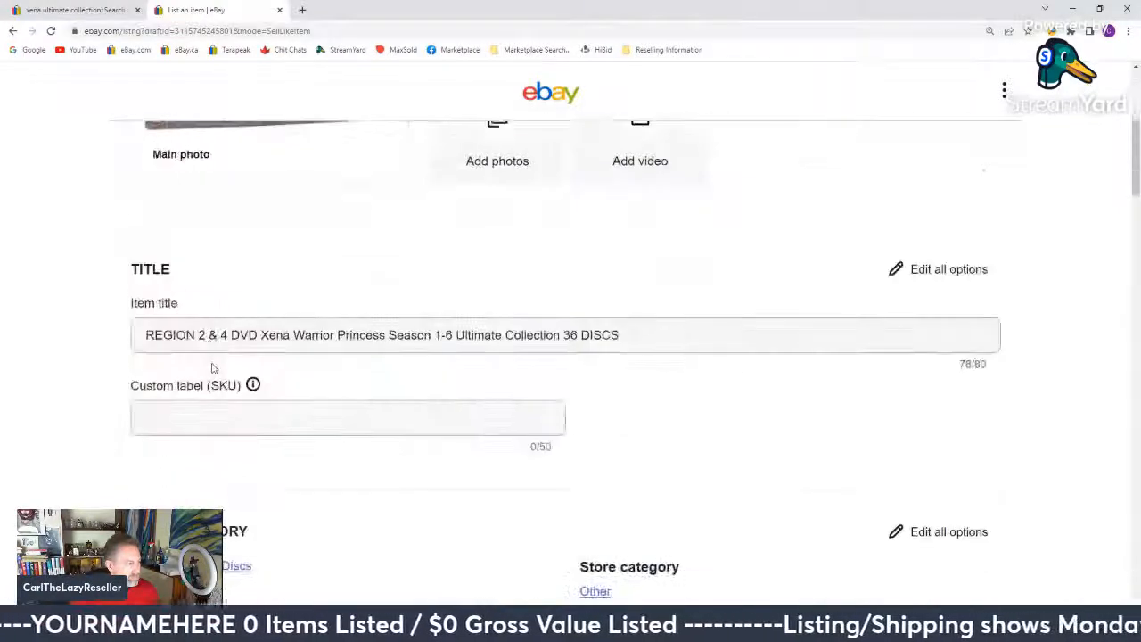
left_click(205, 419)
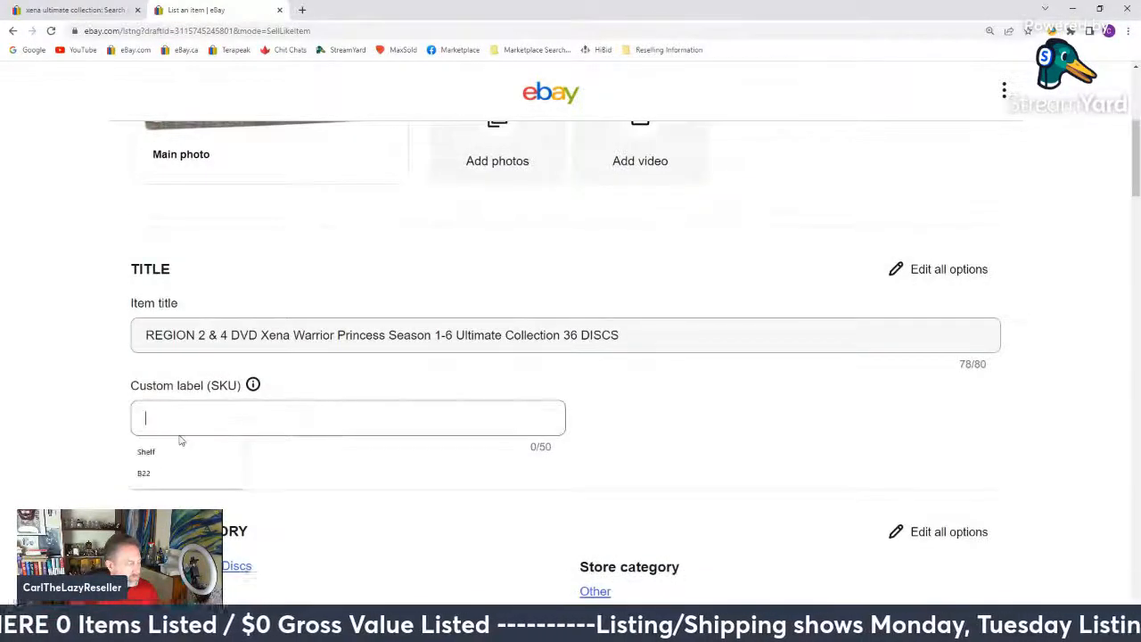
left_click(178, 451)
Step: Add an exclamation mark after "region 2 and 4" in both the item description and the condition description
scroll(89, 419, "down", 10)
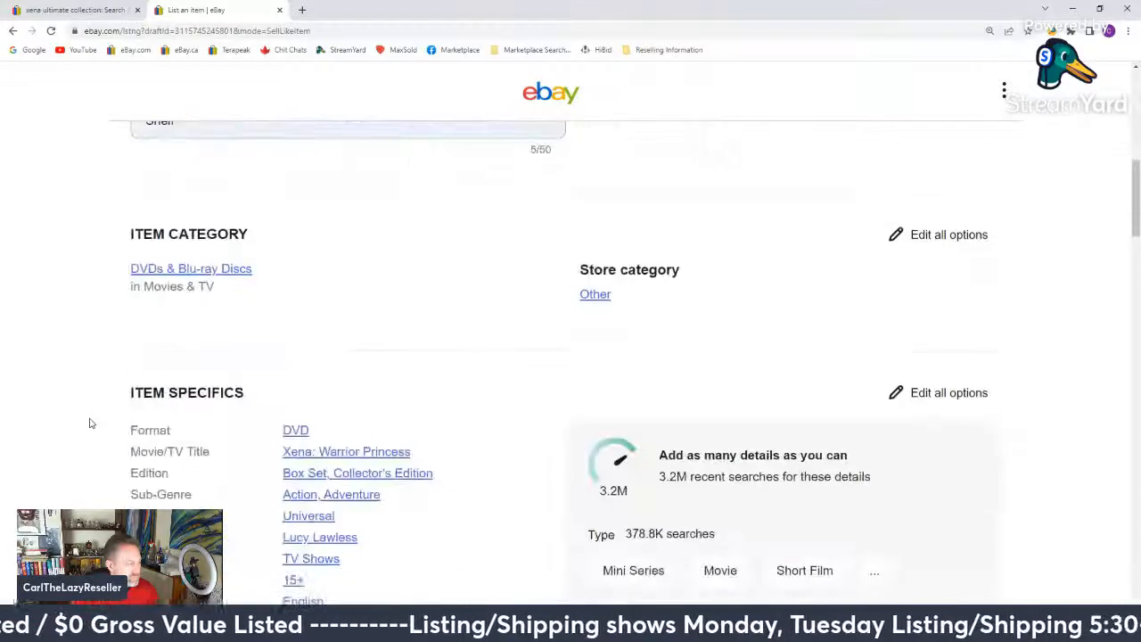
scroll(116, 414, "down", 6)
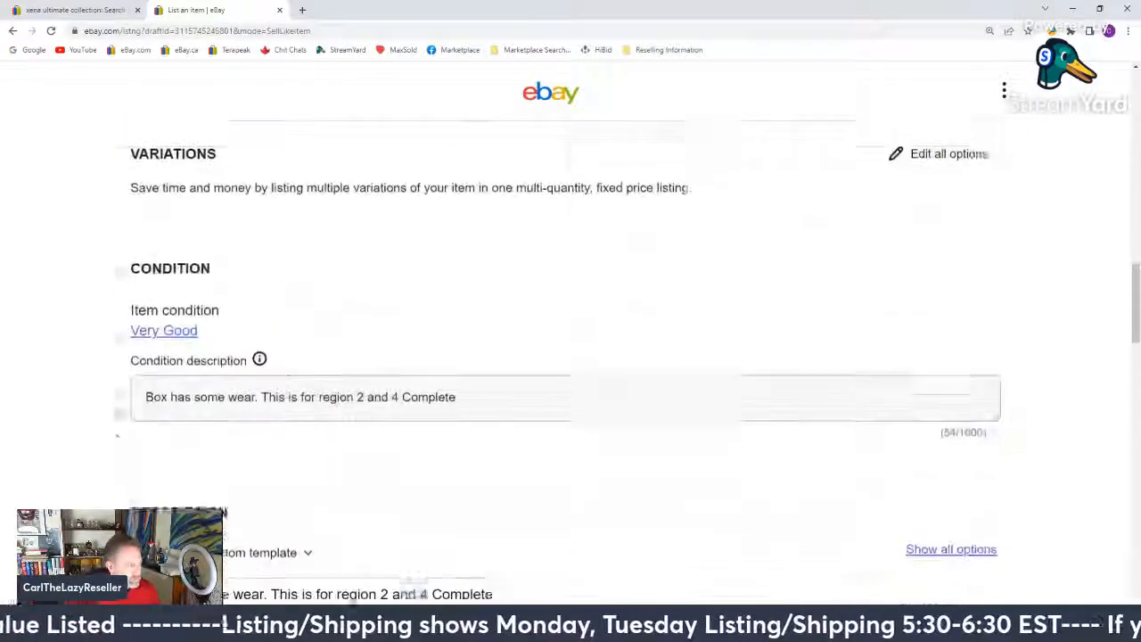
scroll(116, 414, "up", 2)
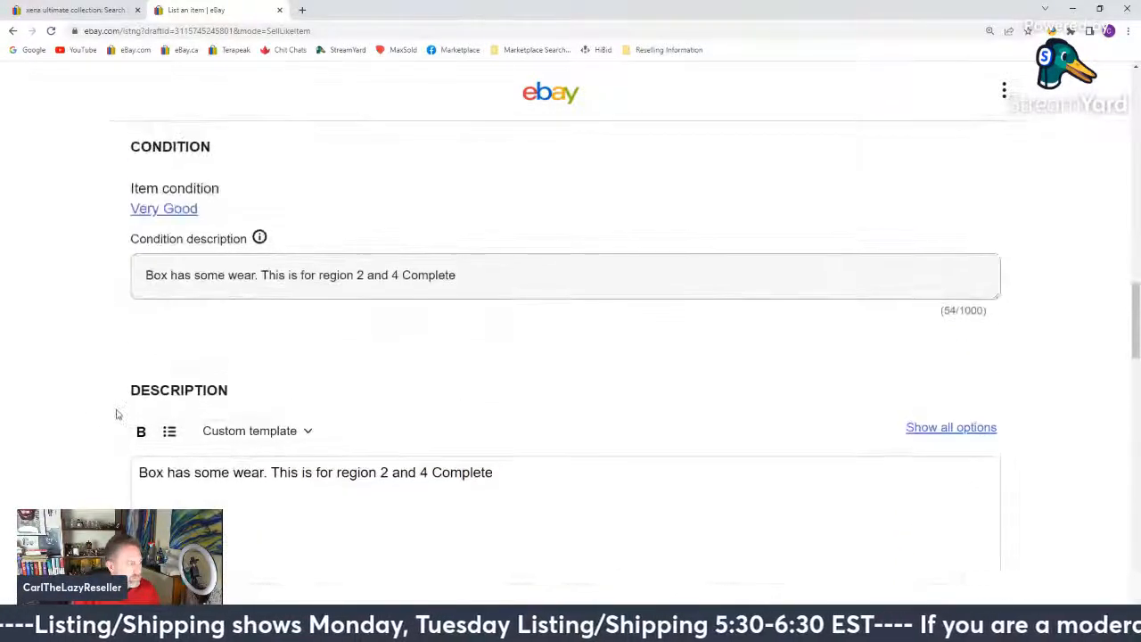
left_click(428, 474)
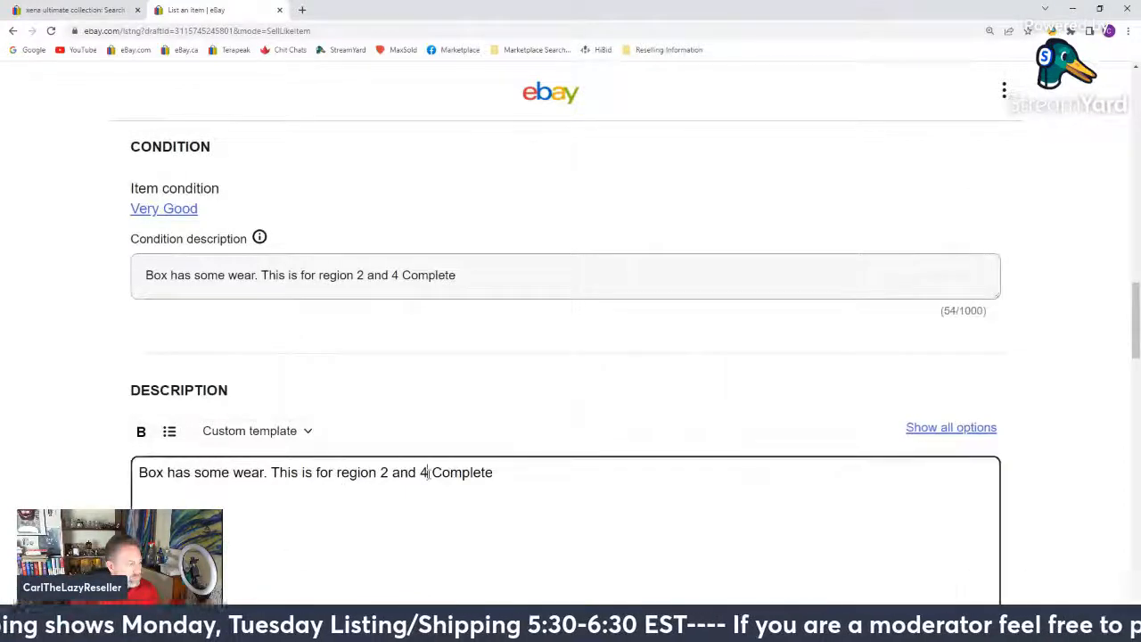
type("!")
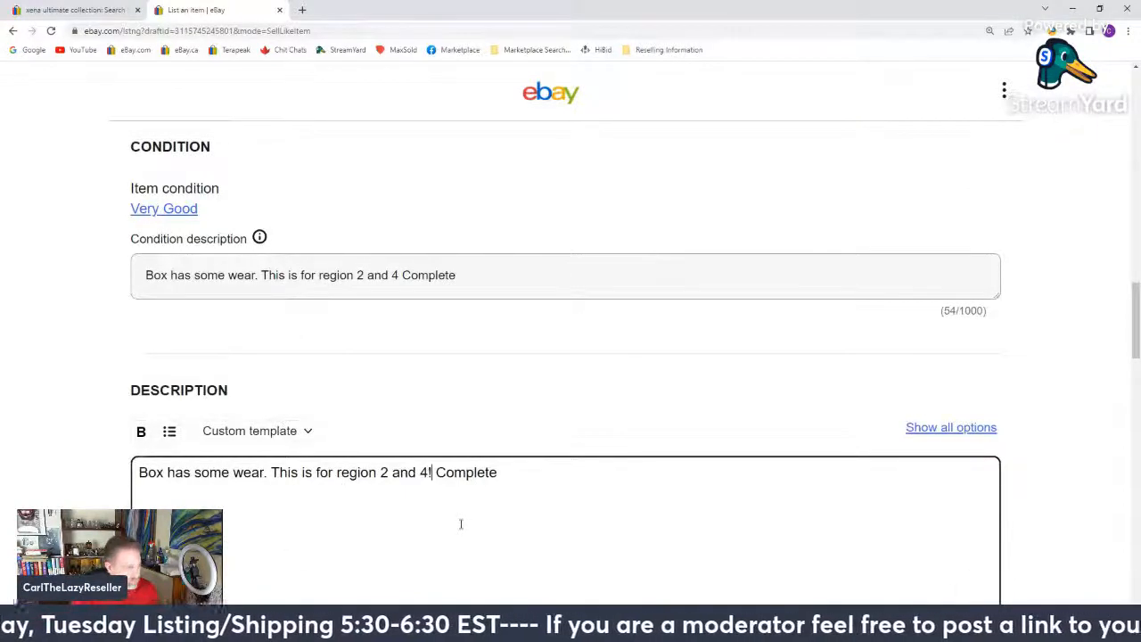
left_click(399, 273)
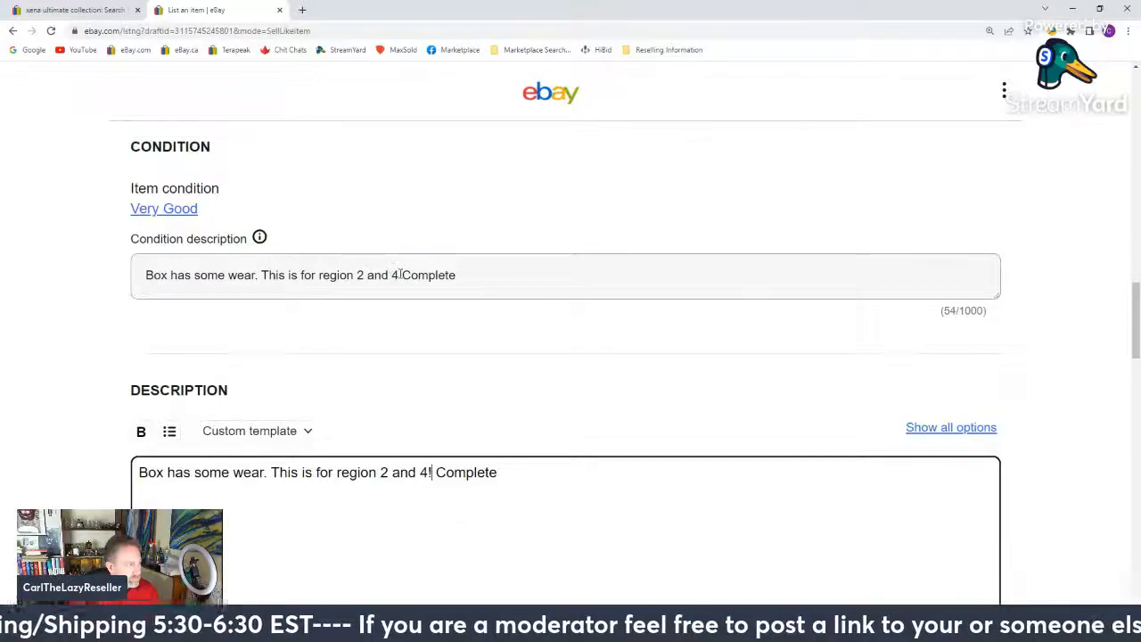
type("!")
Step: Review the draft down to its delivery section and compare the active Xena Ultimate Collection listings in the search results
scroll(454, 374, "up", 3)
scroll(451, 375, "up", 15)
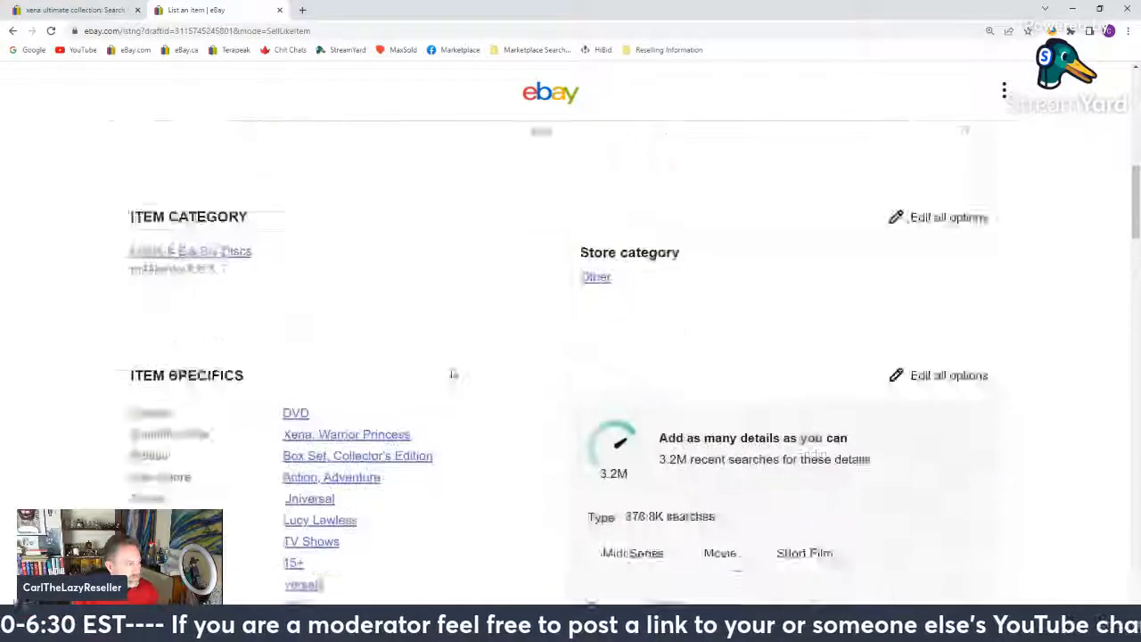
scroll(434, 373, "down", 3)
scroll(435, 373, "down", 15)
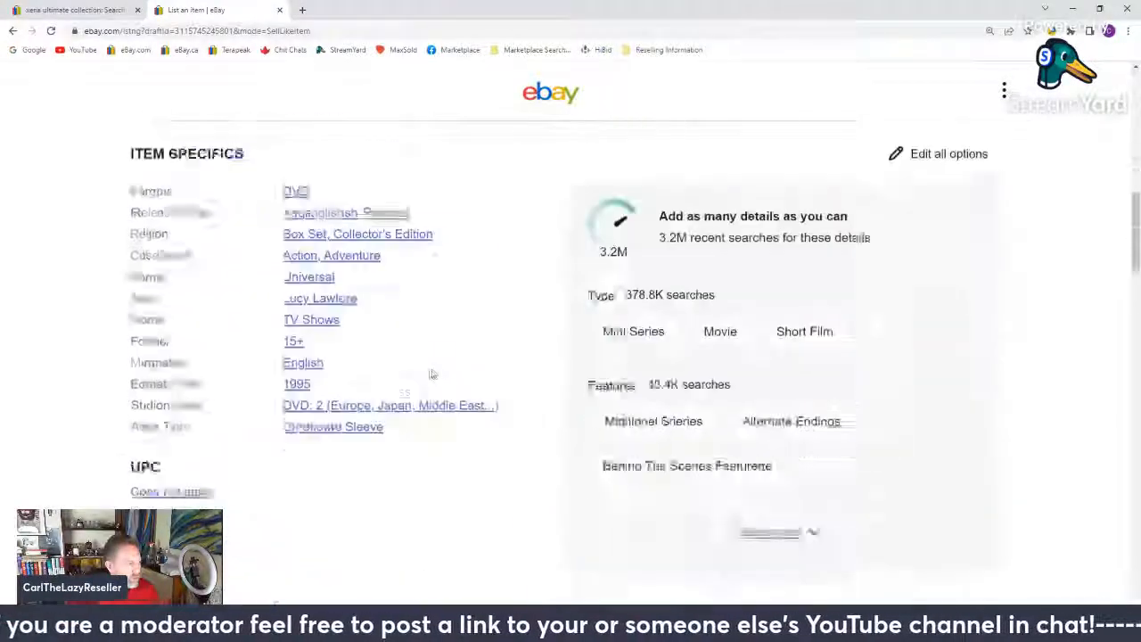
scroll(428, 374, "down", 1)
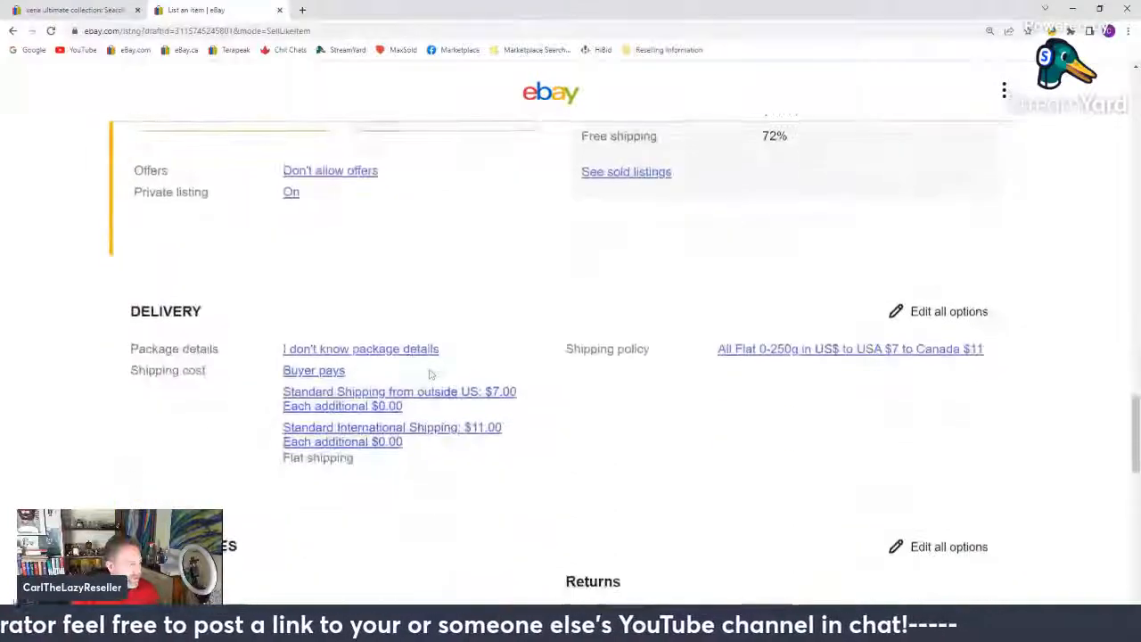
scroll(432, 374, "up", 3)
left_click(71, 10)
scroll(161, 187, "down", 5)
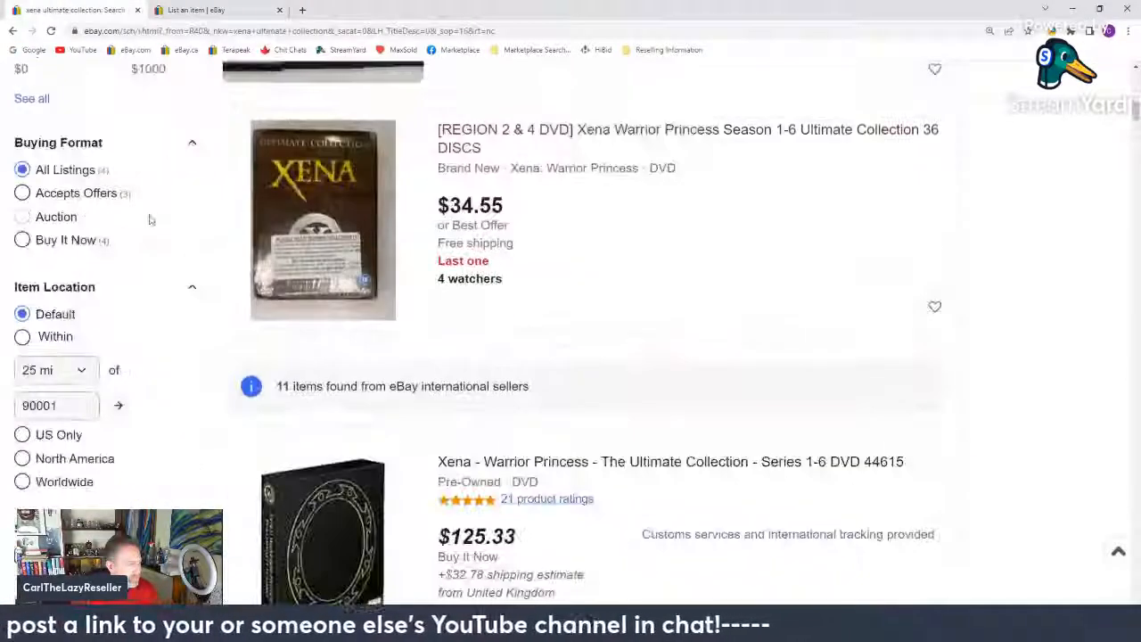
scroll(84, 317, "up", 7)
scroll(90, 324, "up", 3)
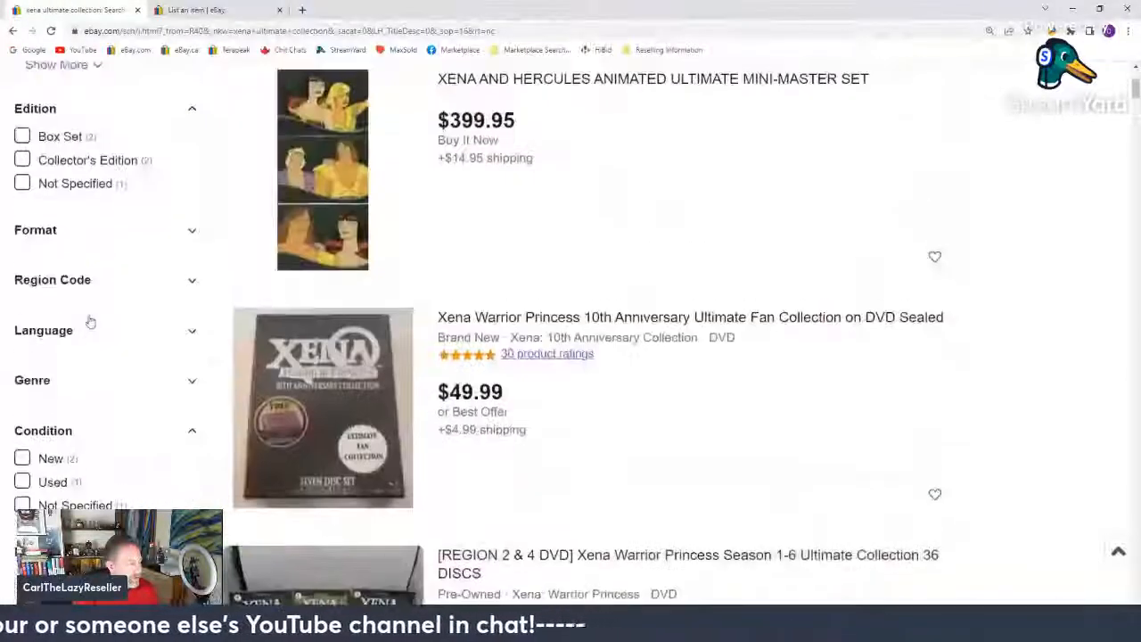
scroll(90, 321, "down", 10)
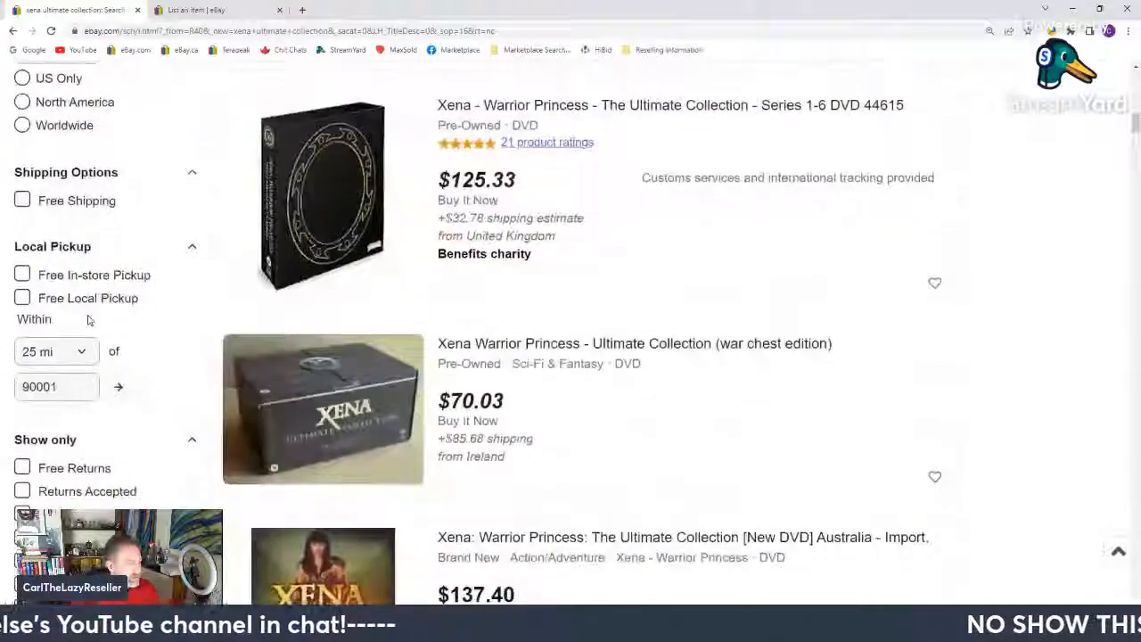
scroll(103, 317, "up", 10)
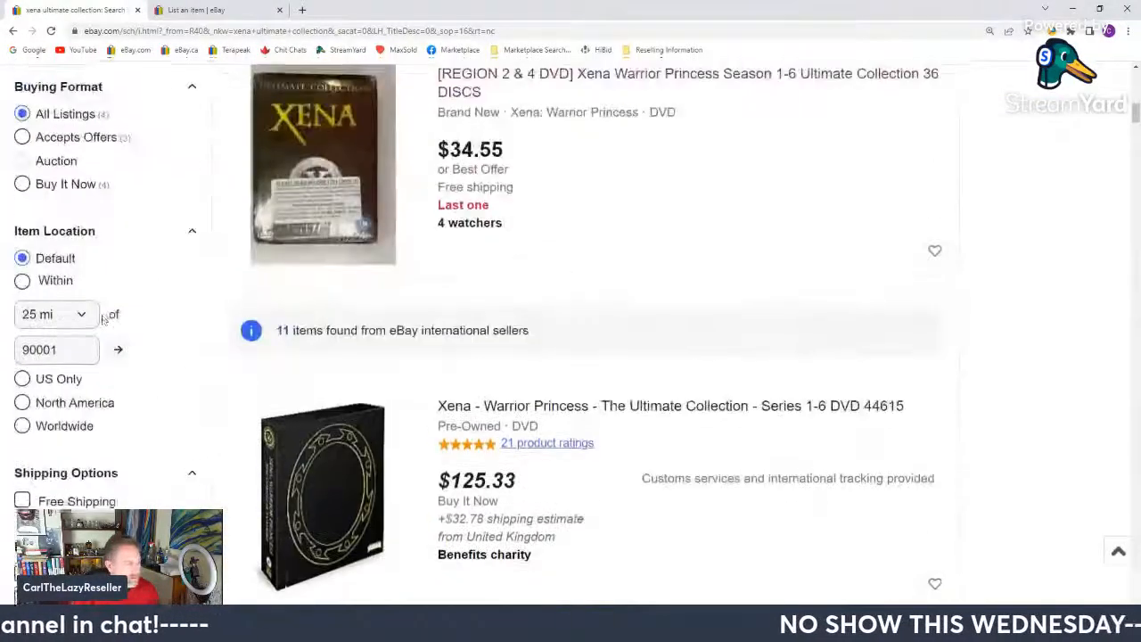
Step: Look up "xena ultimate collection" in Terapeak and compare the sold prices and shipping costs over the last 365 days
left_click(407, 116)
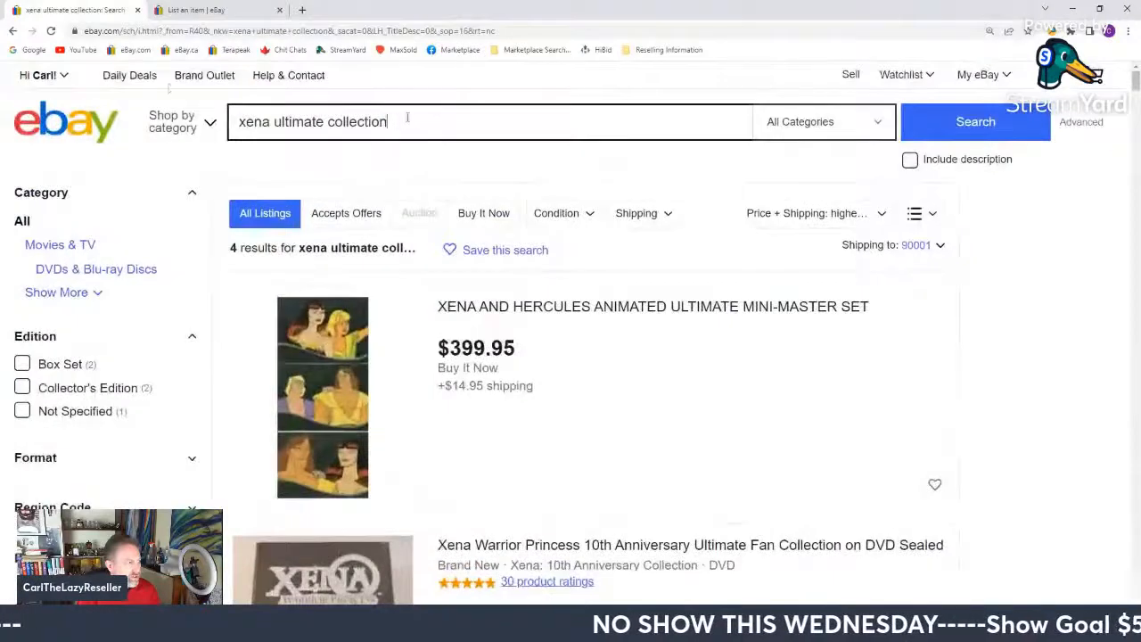
right_click(277, 124)
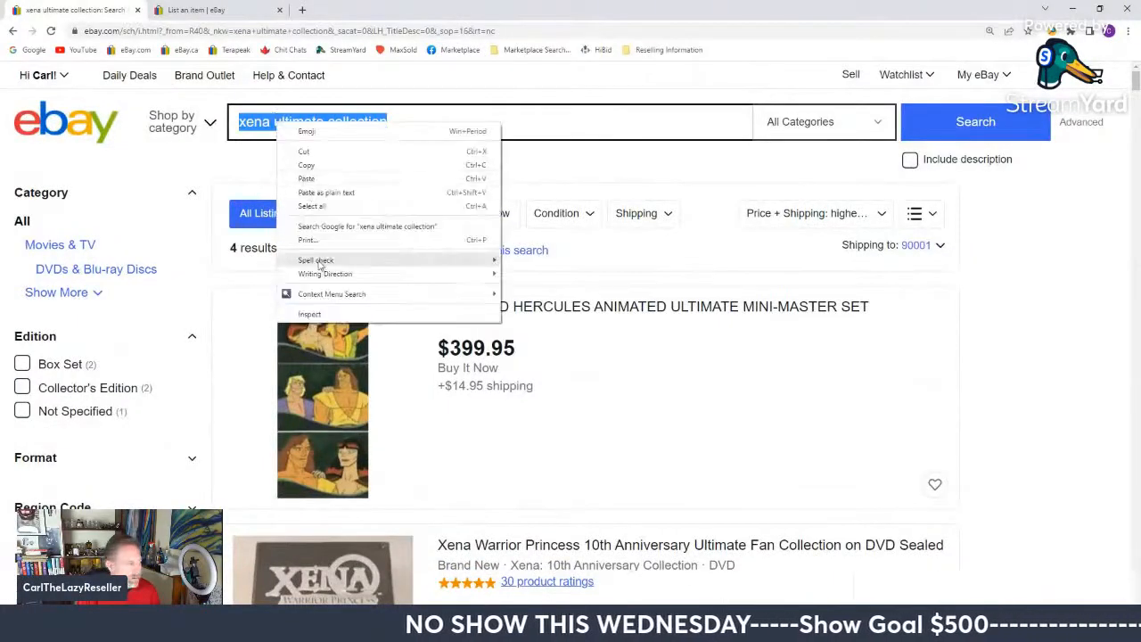
mouse_move(338, 300)
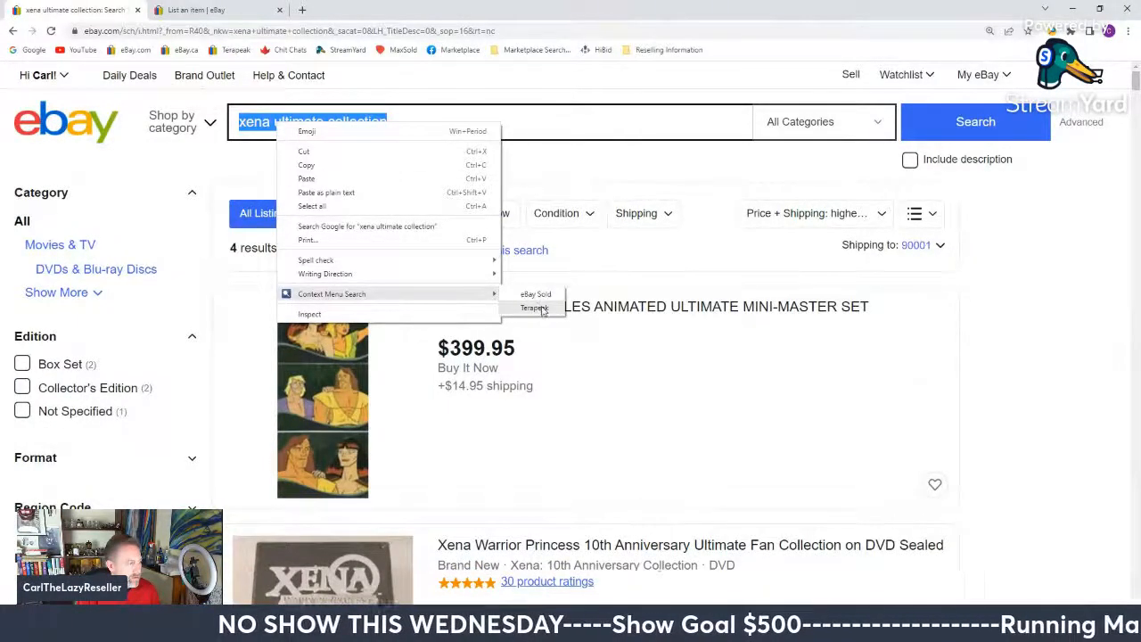
left_click(535, 309)
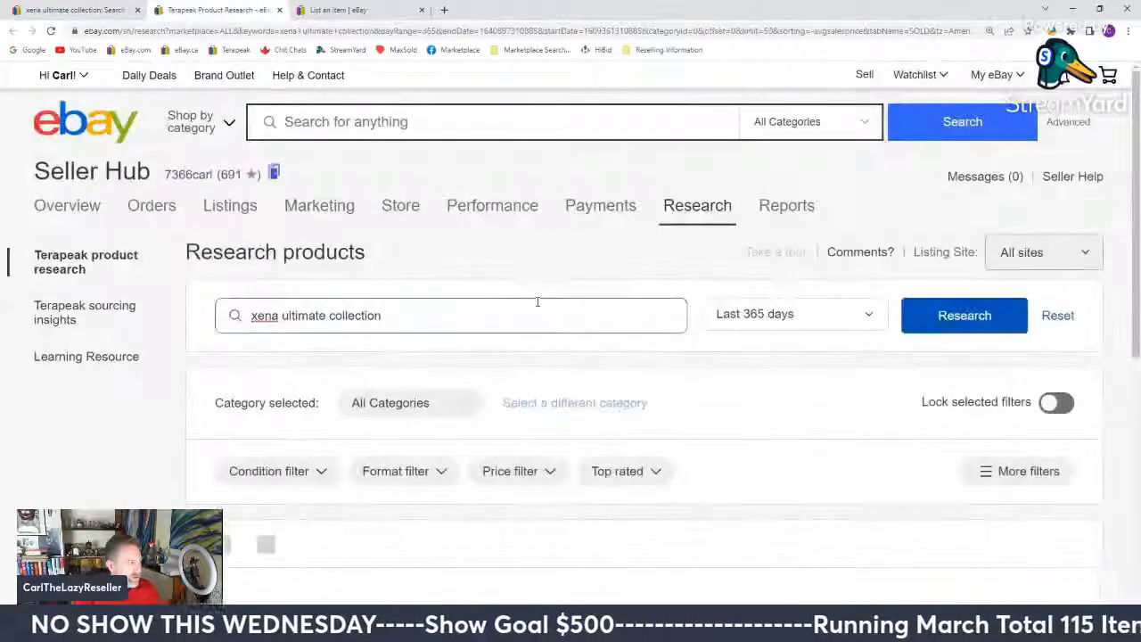
scroll(537, 301, "down", 15)
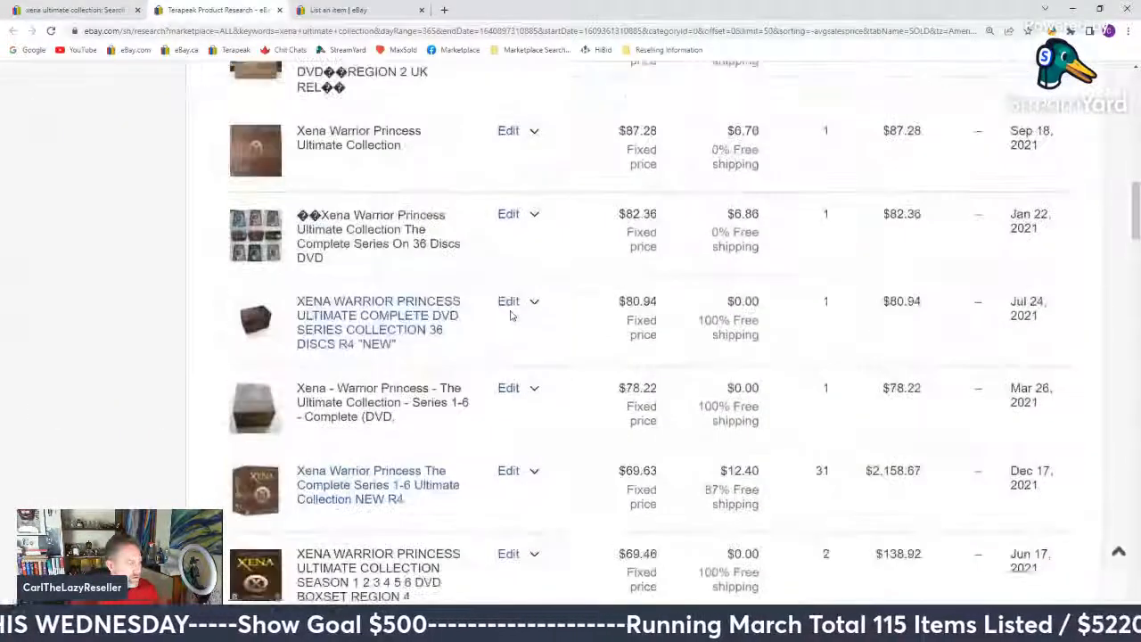
scroll(511, 315, "down", 4)
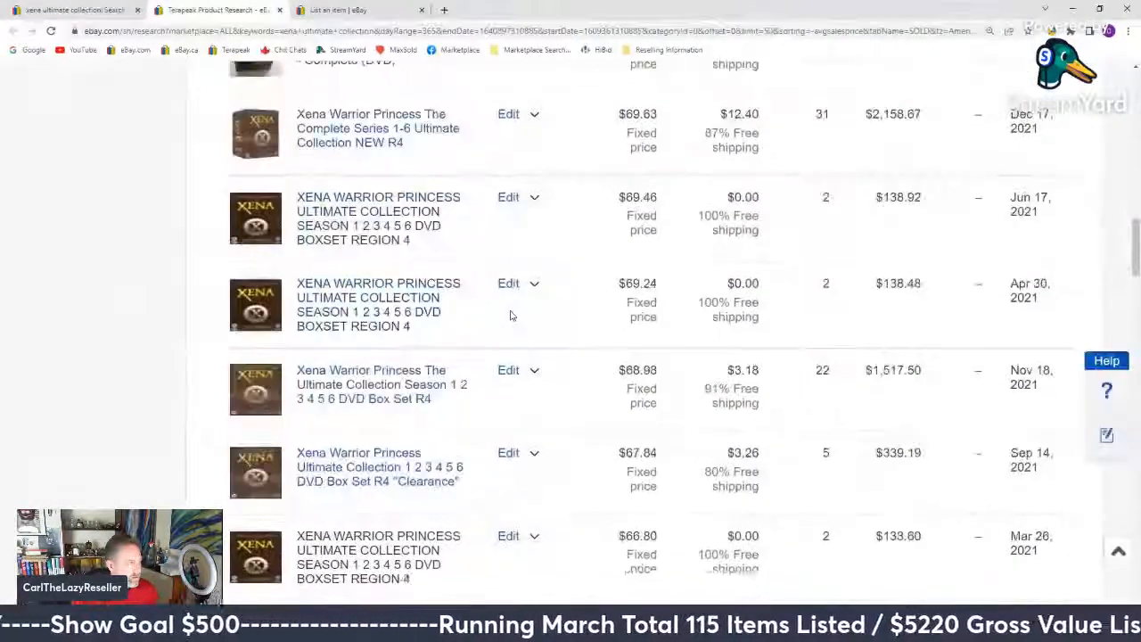
scroll(511, 315, "down", 9)
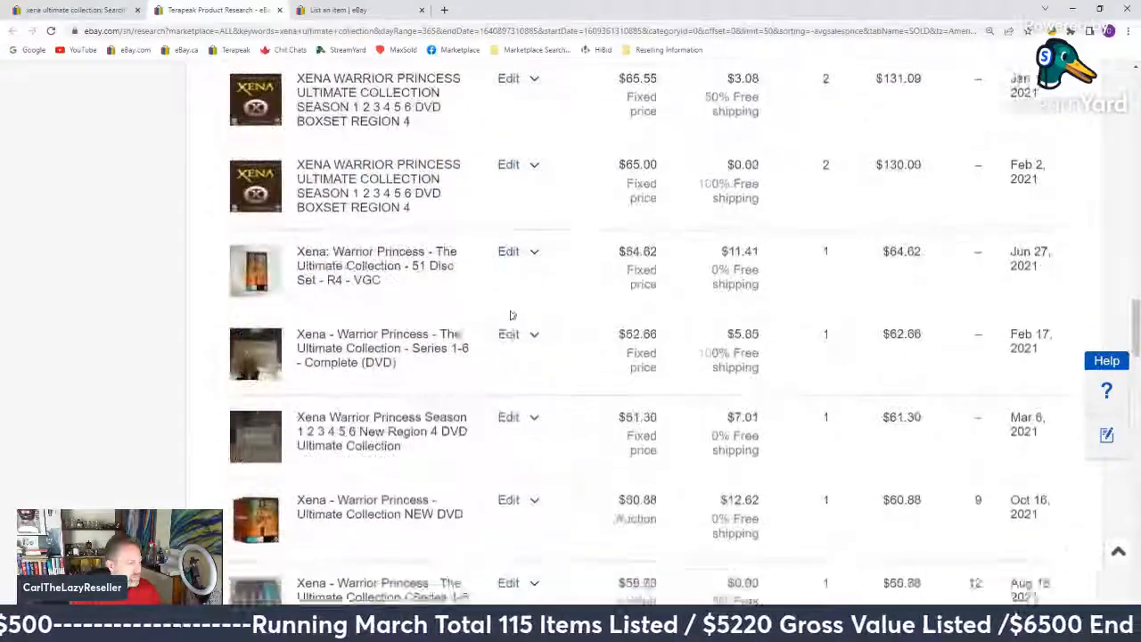
scroll(511, 315, "down", 4)
scroll(511, 315, "up", 1)
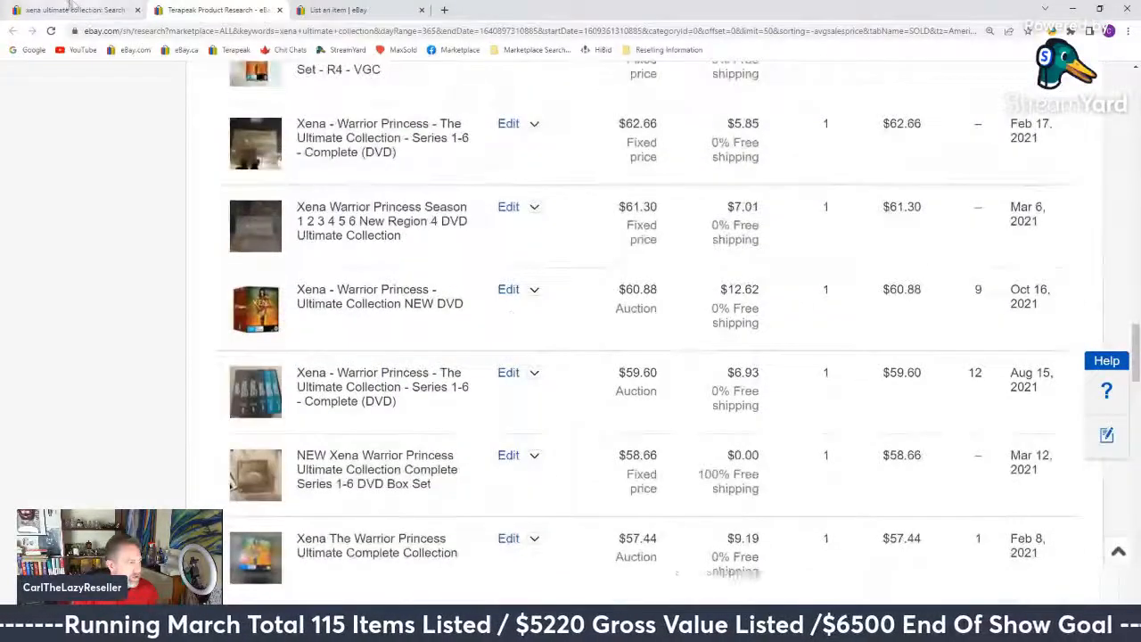
Step: Return to the Xena listing draft and set its Buy It Now price to $49.99
left_click(71, 10)
left_click(212, 10)
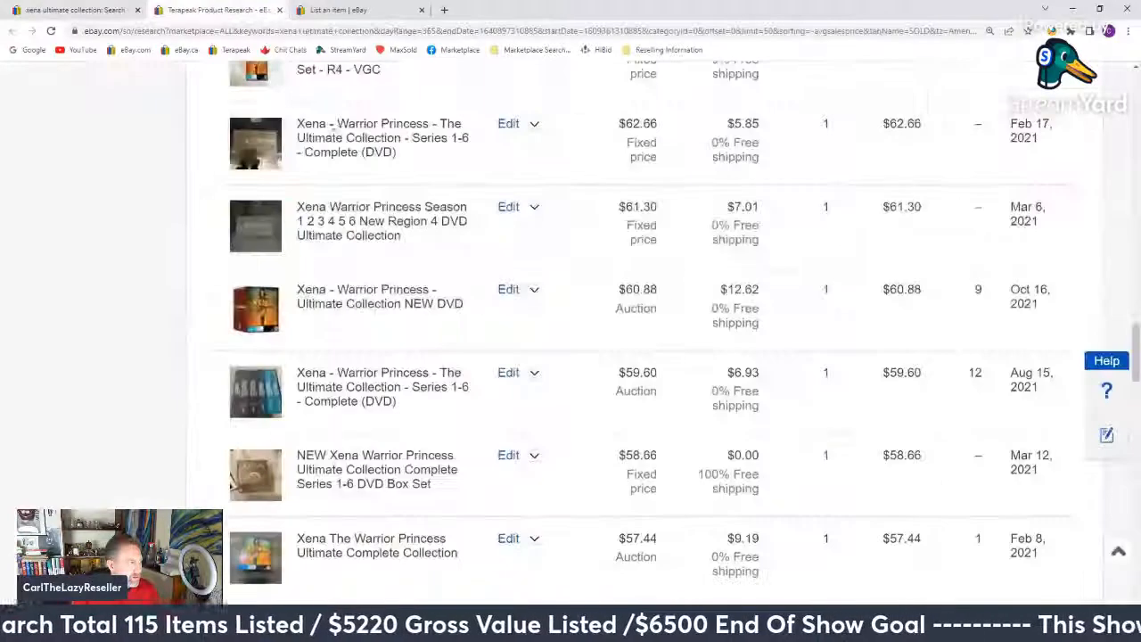
left_click(339, 10)
left_click(249, 218)
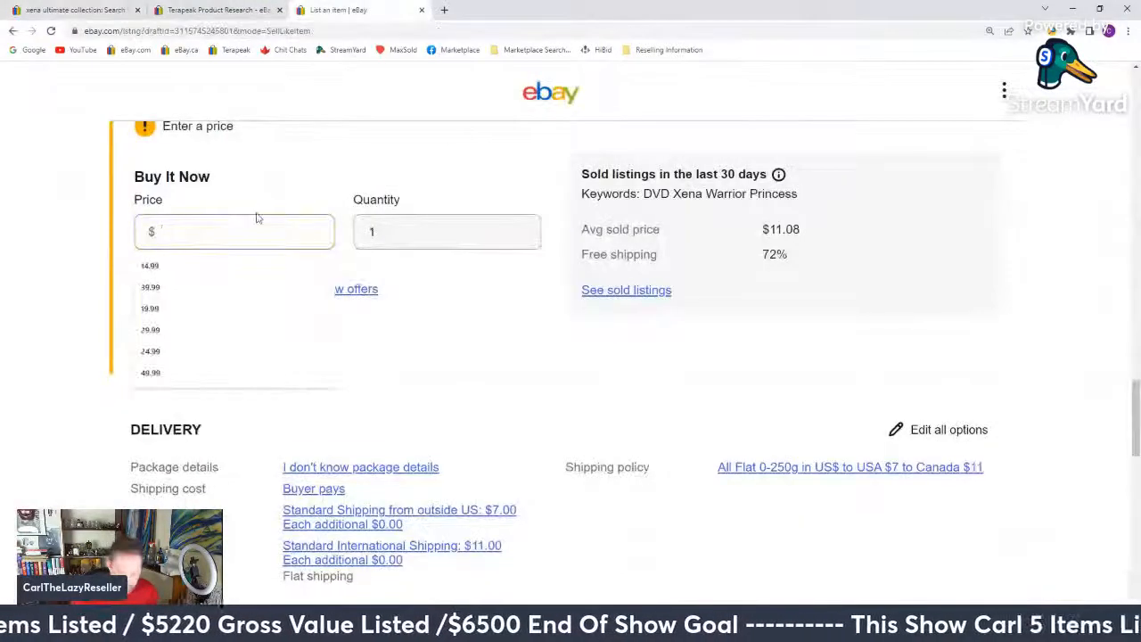
type("49.99")
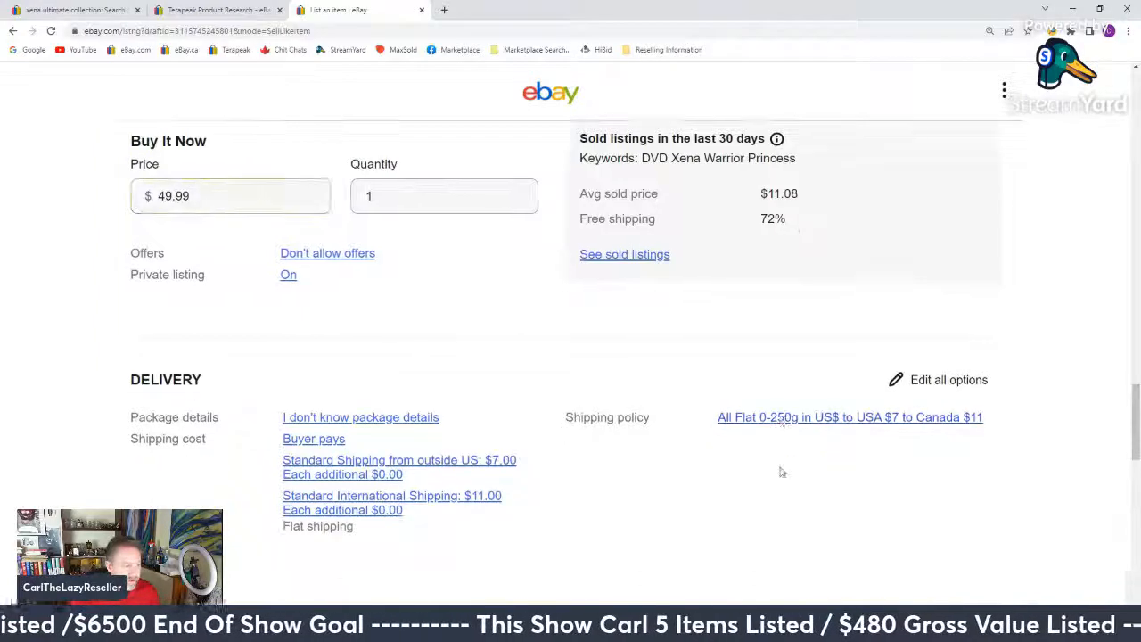
Step: Change the Xena listing's shipping policy to "All Flat Media Mail in US$ USA 6 Canada 12"
left_click(769, 418)
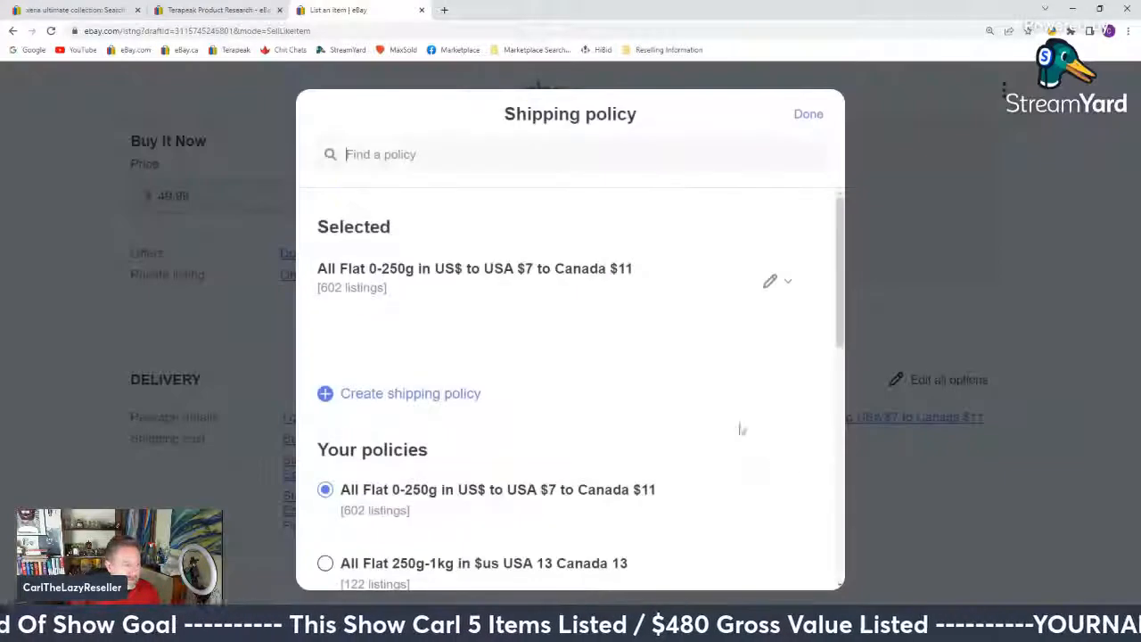
scroll(739, 428, "down", 3)
scroll(538, 375, "down", 2)
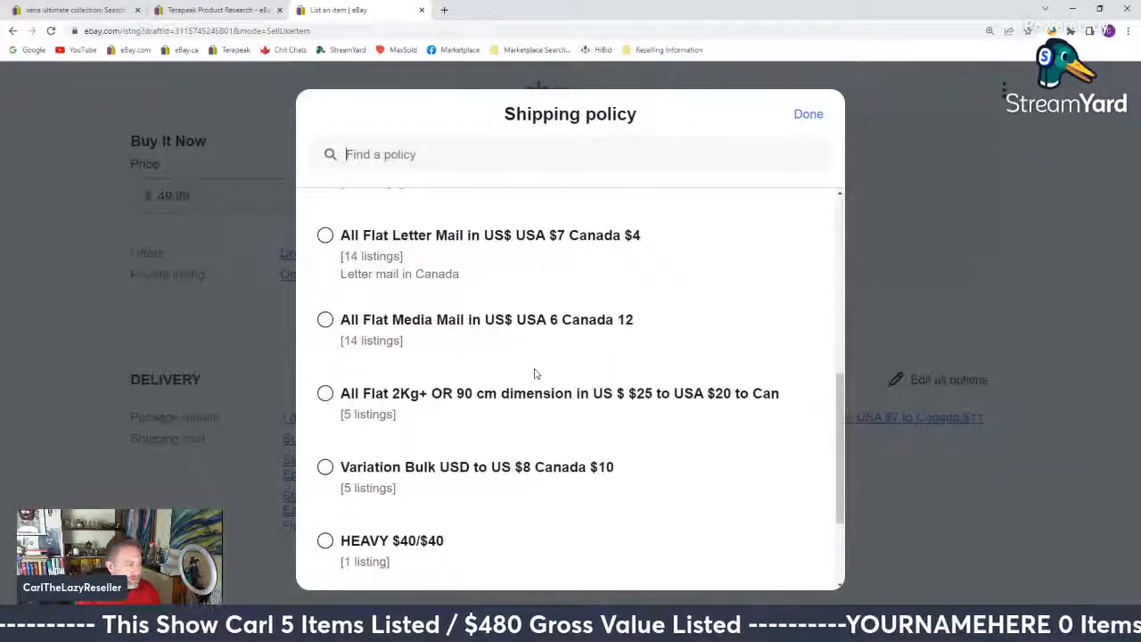
left_click(508, 326)
Step: Publish the Xena Ultimate Collection listing and dismiss its confirmation
scroll(538, 343, "down", 3)
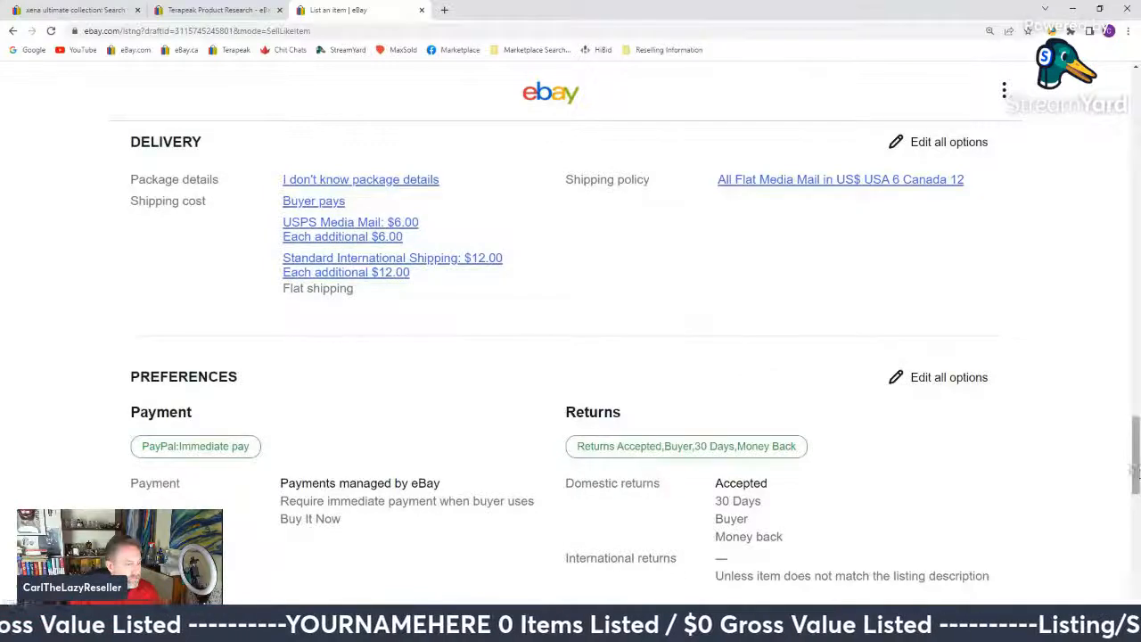
left_click_drag(1136, 459, 1138, 578)
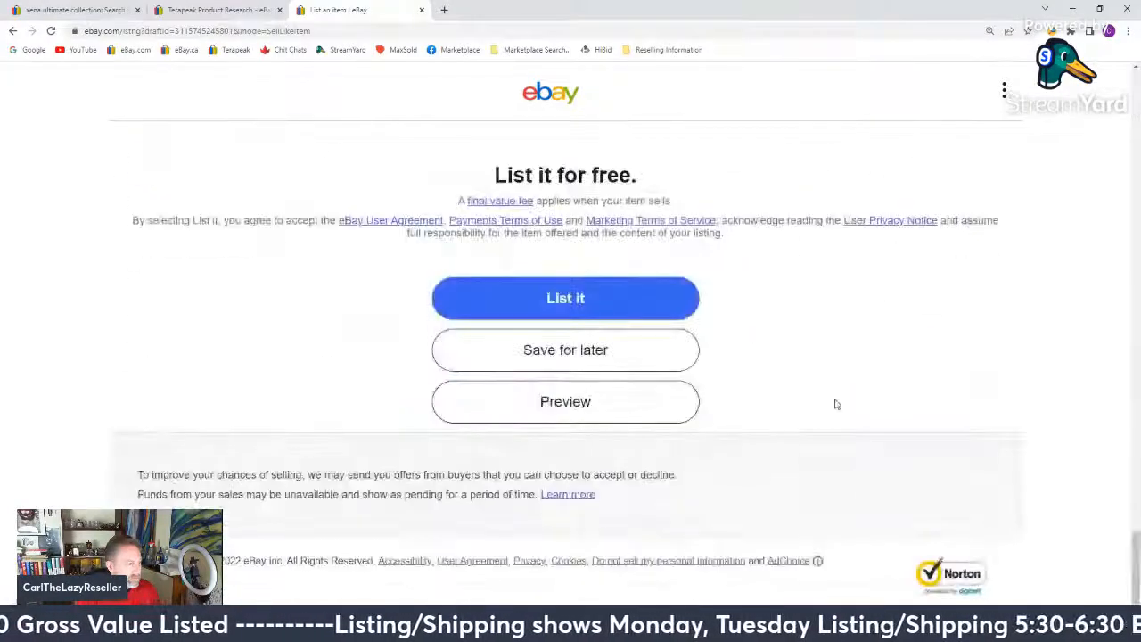
left_click(577, 297)
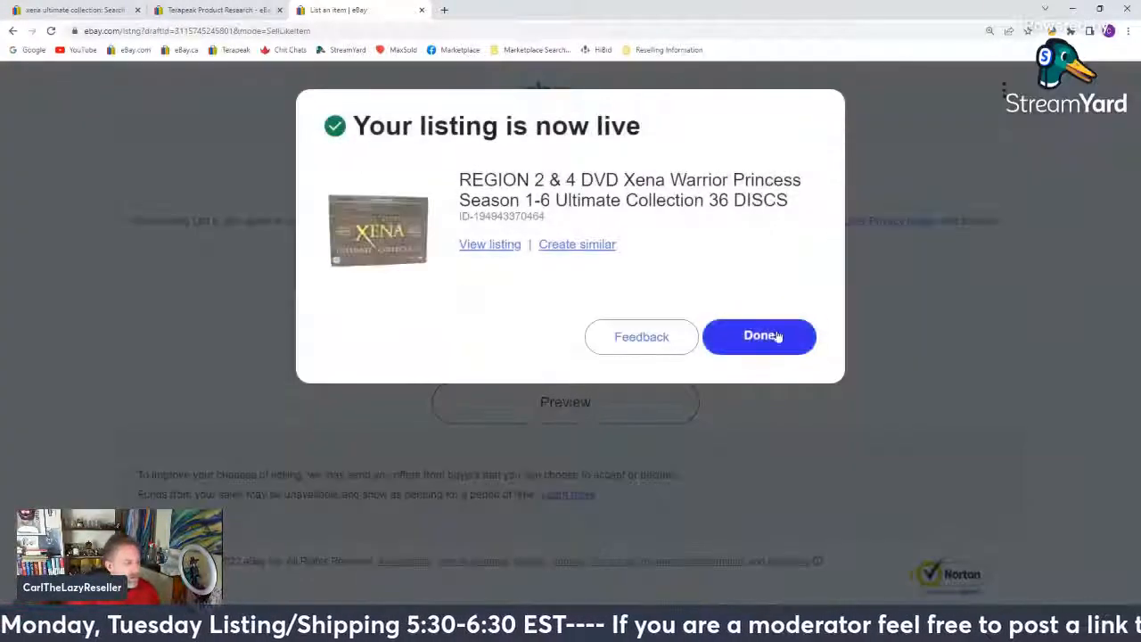
left_click(765, 337)
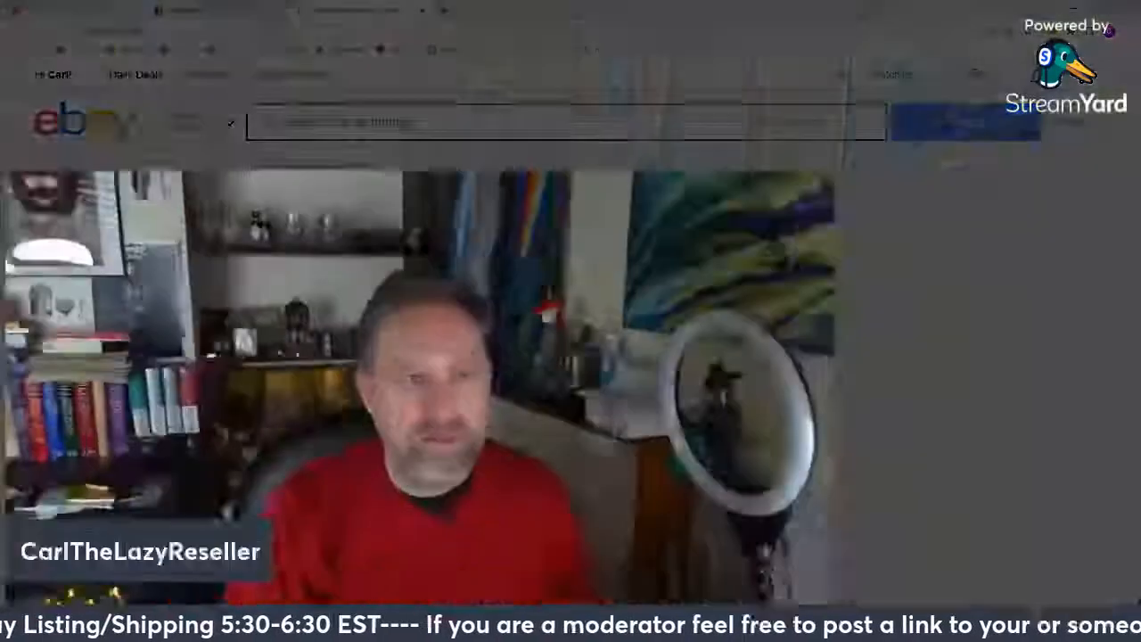
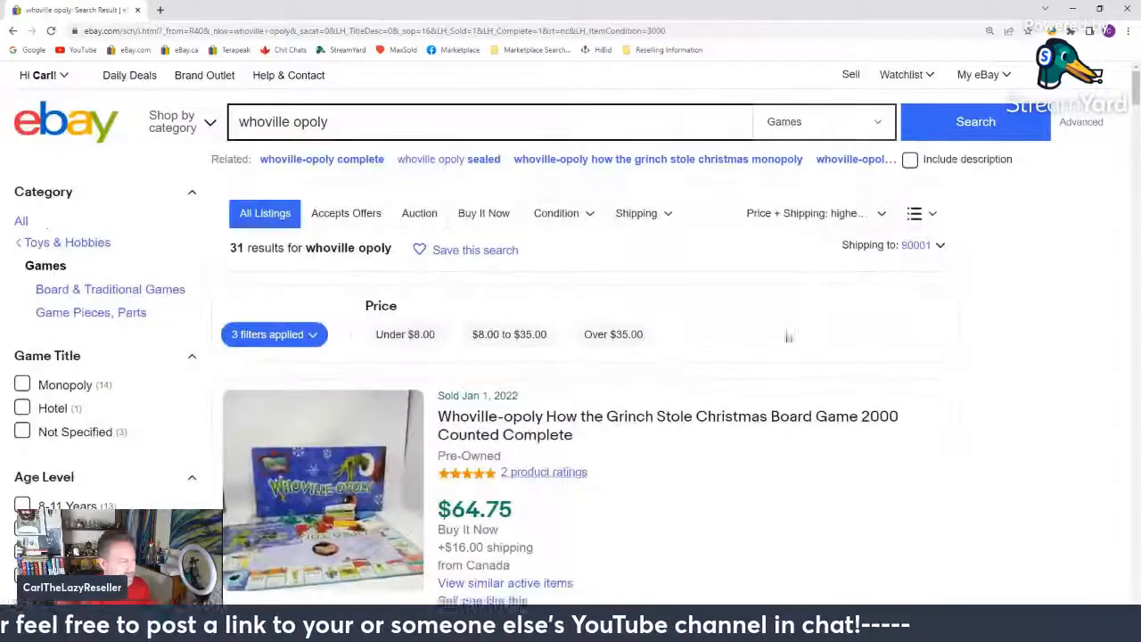
Step: Start a similar listing in a new tab from the "WHOVILLE-OPOLY How The Grinch Stole Christmas Game Monopoly" item sold Jan 14, 2022
scroll(642, 339, "down", 3)
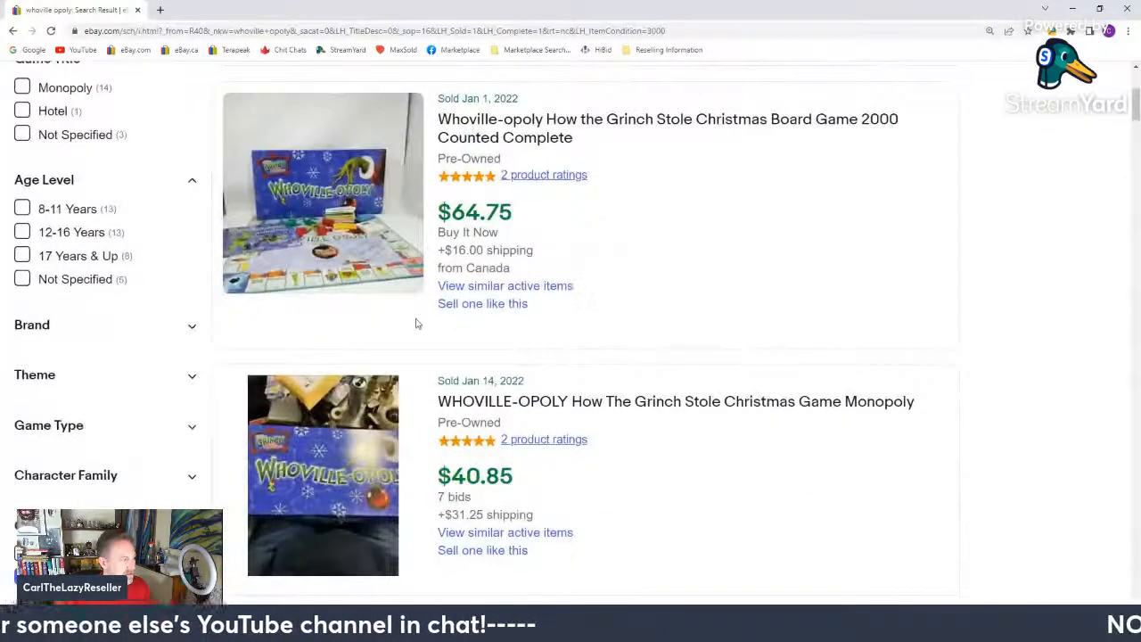
scroll(465, 316, "down", 2)
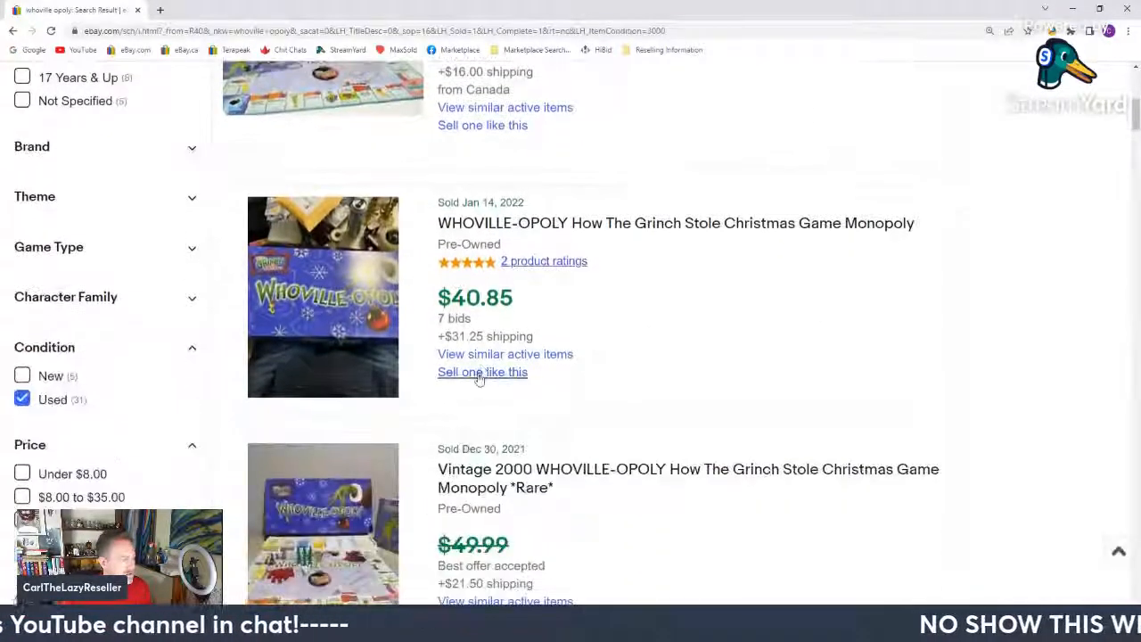
middle_click(479, 375)
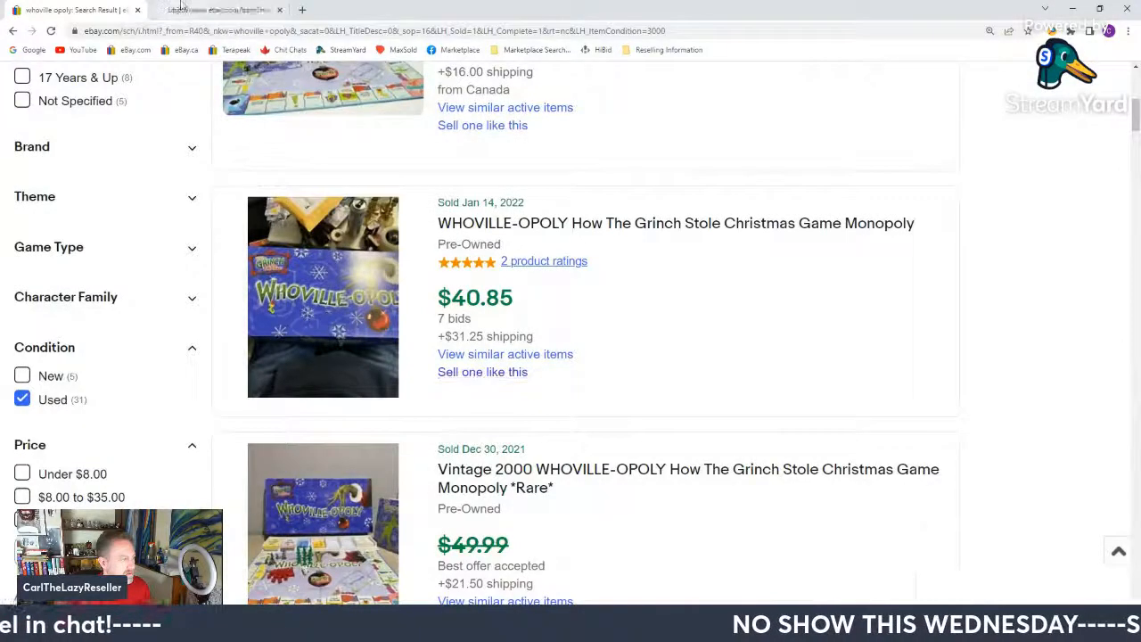
Step: View the sold "Whoville-opoly... 2000 Counted Complete" listing in its own tab, close it and return to the search results
scroll(239, 249, "up", 2)
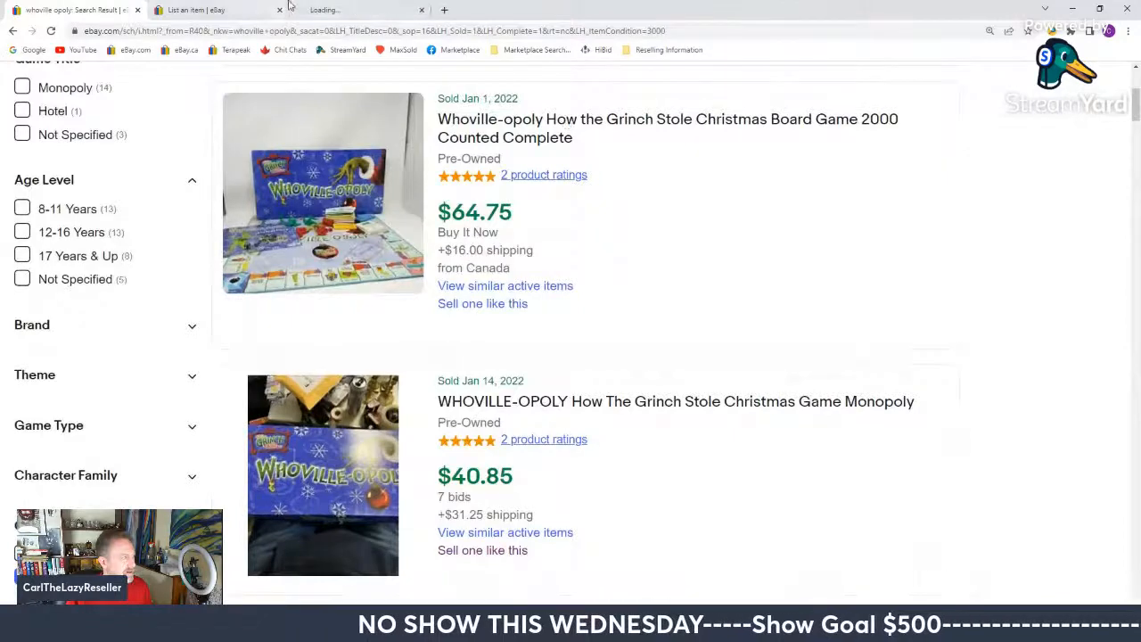
left_click(364, 9)
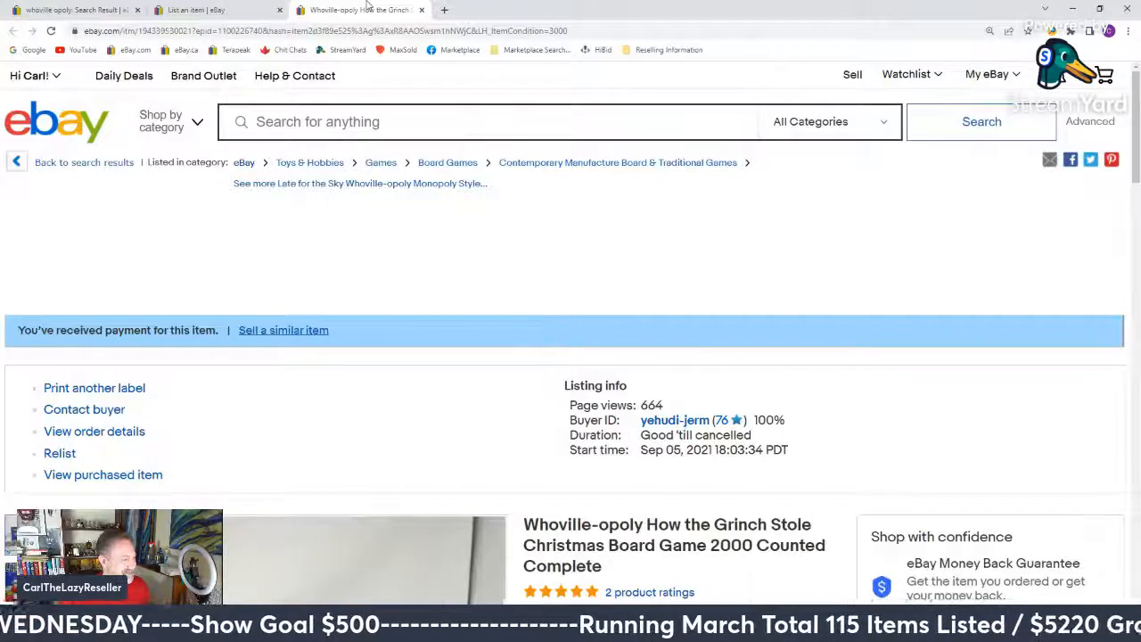
left_click(421, 9)
left_click(76, 5)
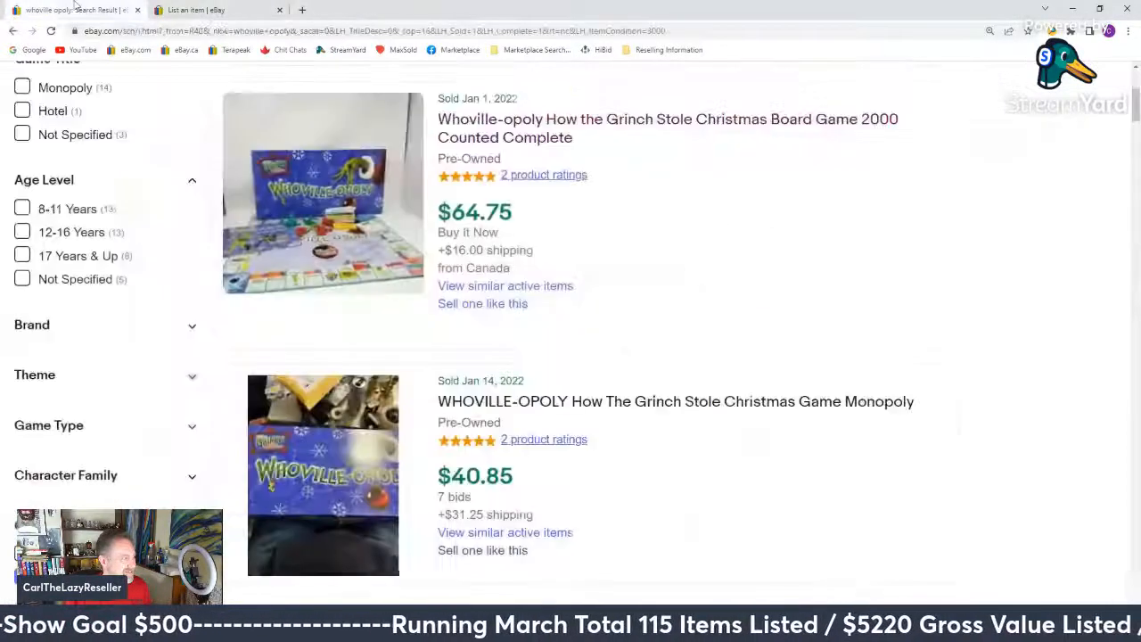
Step: Compare the sold prices and shipping costs of the used Whoville-opoly games in the search results
scroll(160, 335, "down", 6)
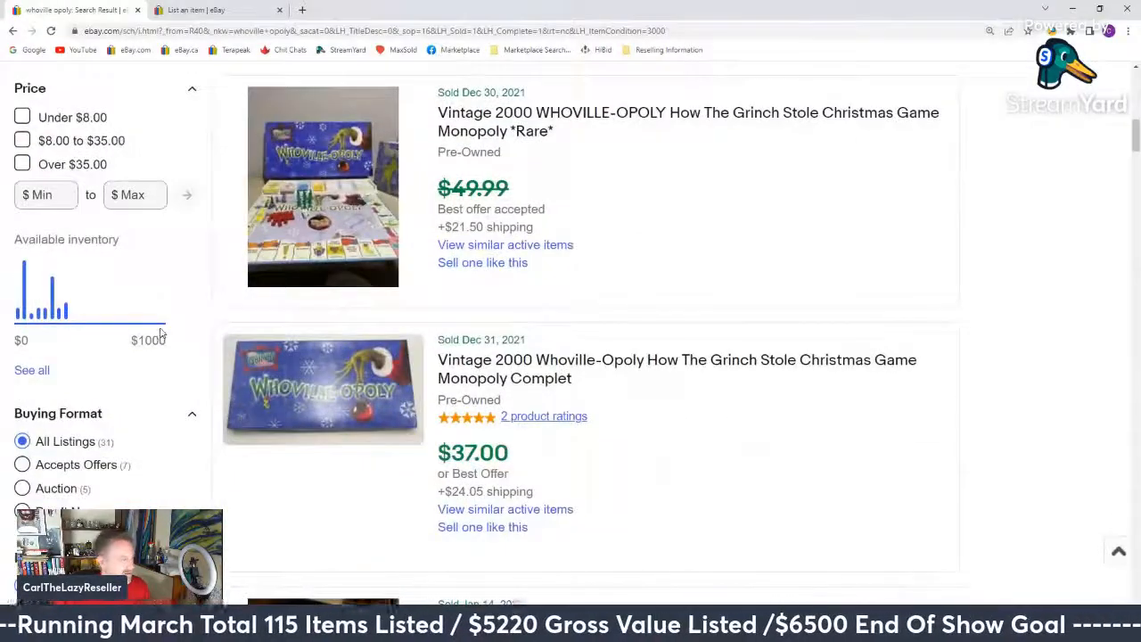
scroll(160, 334, "up", 3)
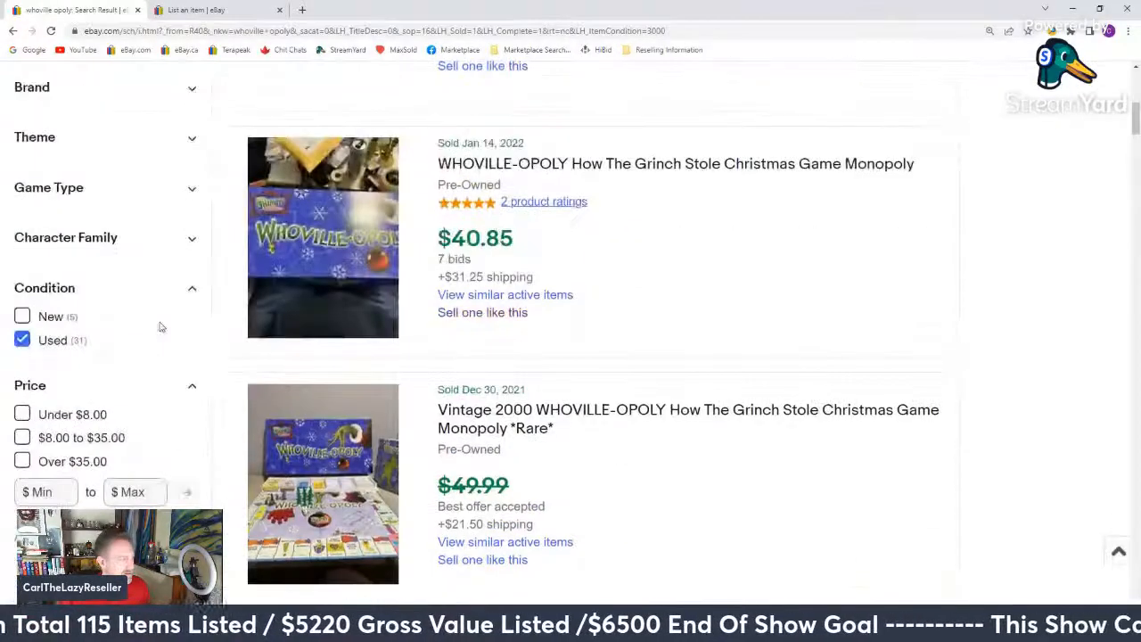
scroll(161, 328, "up", 3)
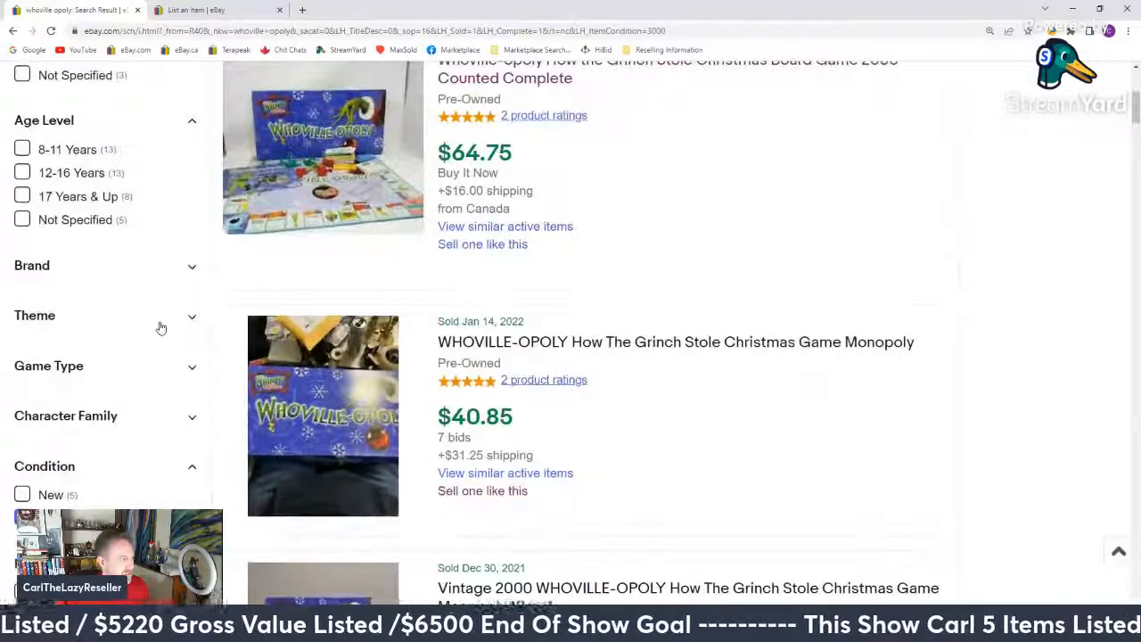
scroll(161, 328, "up", 3)
scroll(158, 324, "down", 4)
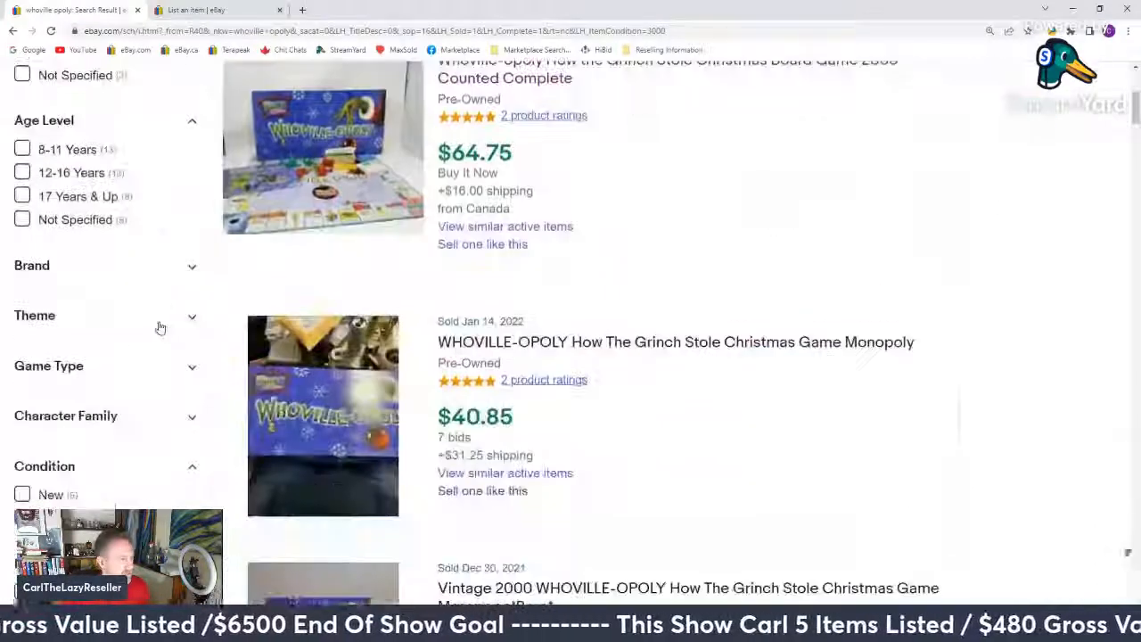
scroll(161, 328, "down", 1)
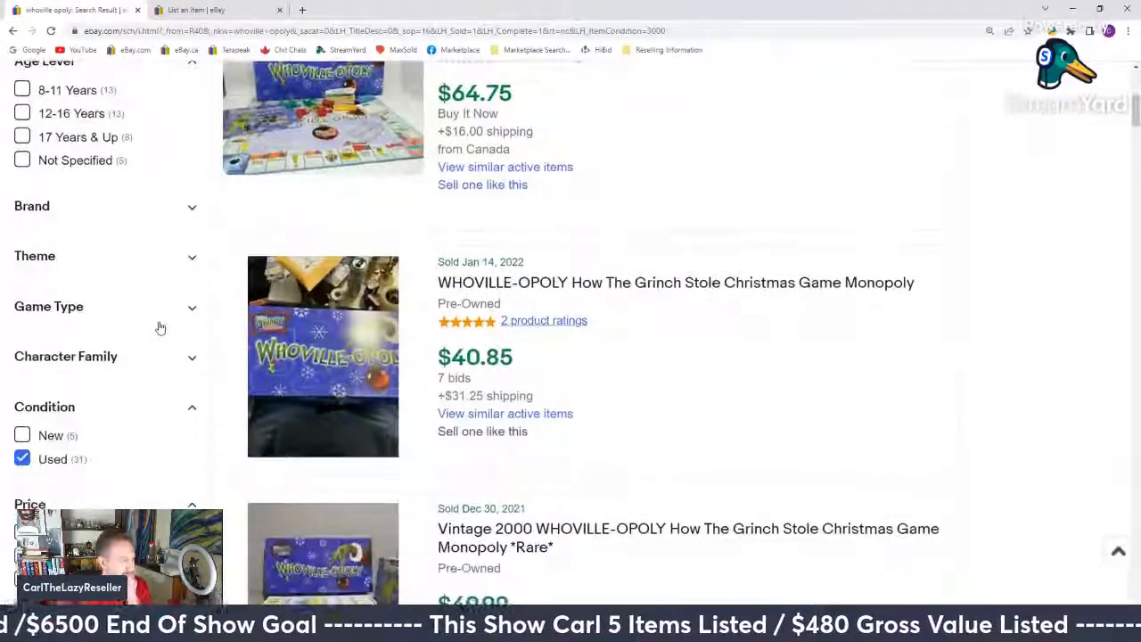
scroll(159, 327, "down", 10)
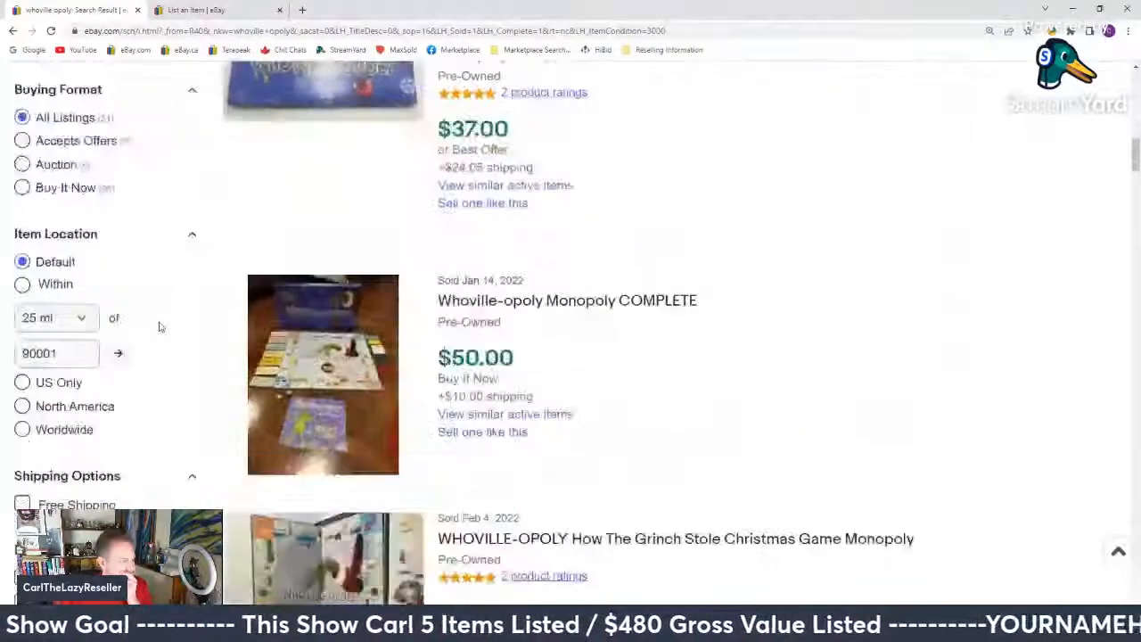
scroll(160, 326, "down", 3)
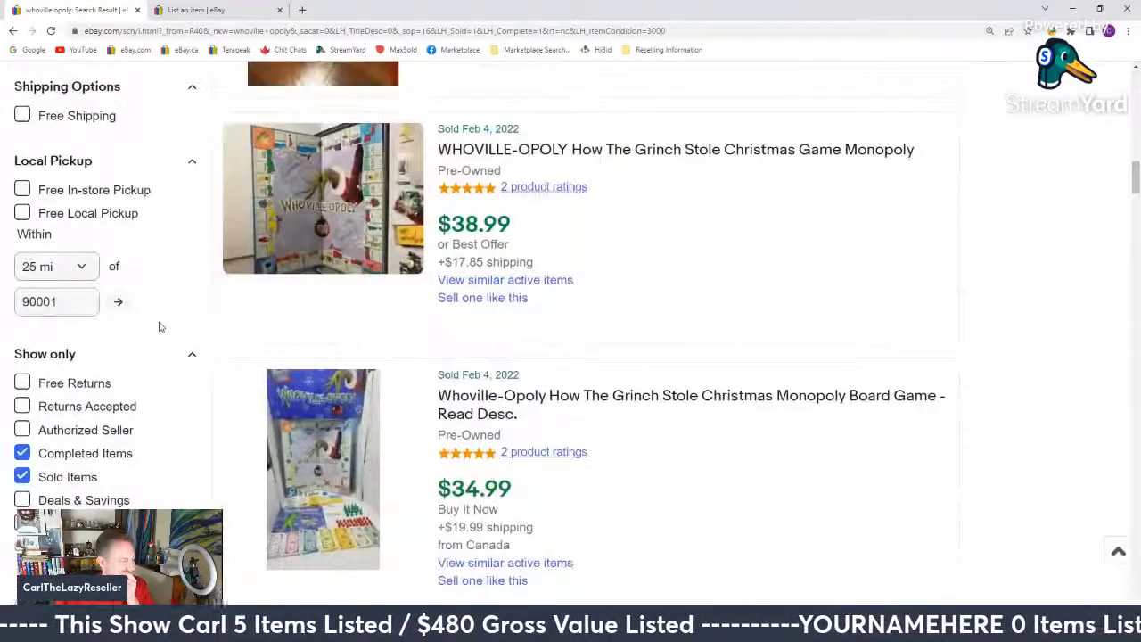
Step: Switch to the Whoville-opoly listing draft and set its Buy It Now price to $49.99
left_click(161, 8)
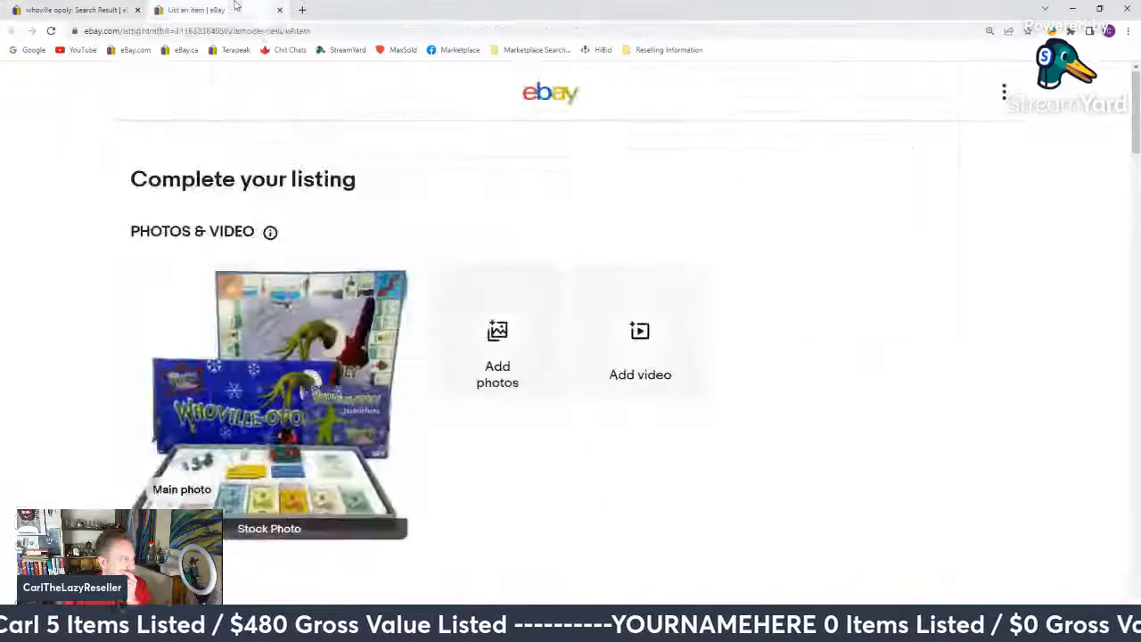
left_click_drag(1137, 132, 1137, 414)
left_click(322, 299)
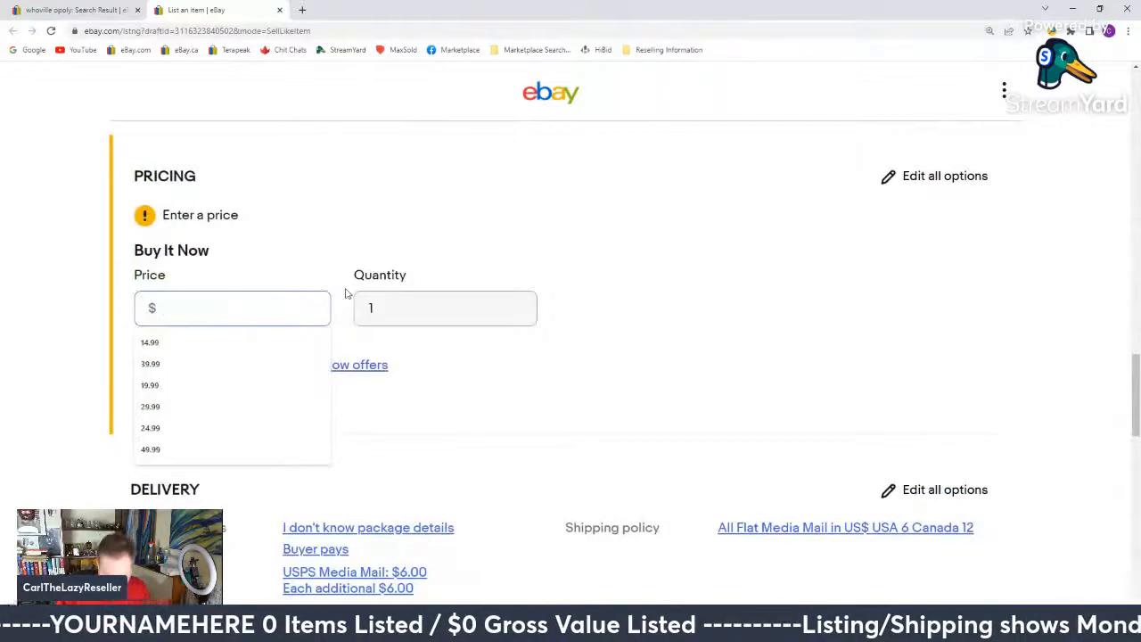
type("49.99")
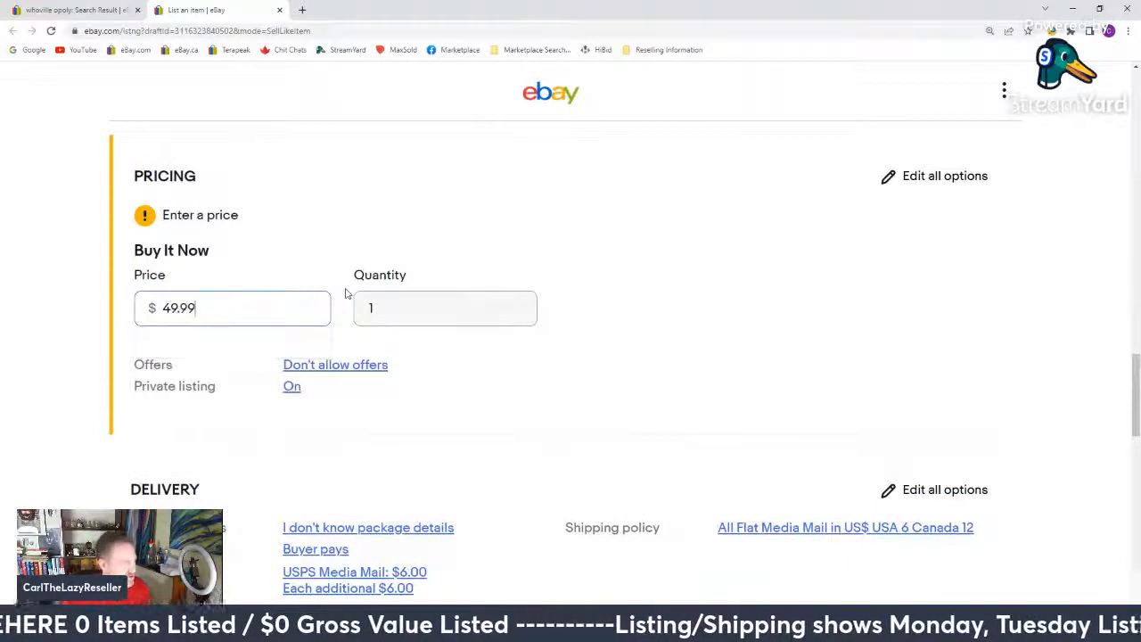
left_click(729, 334)
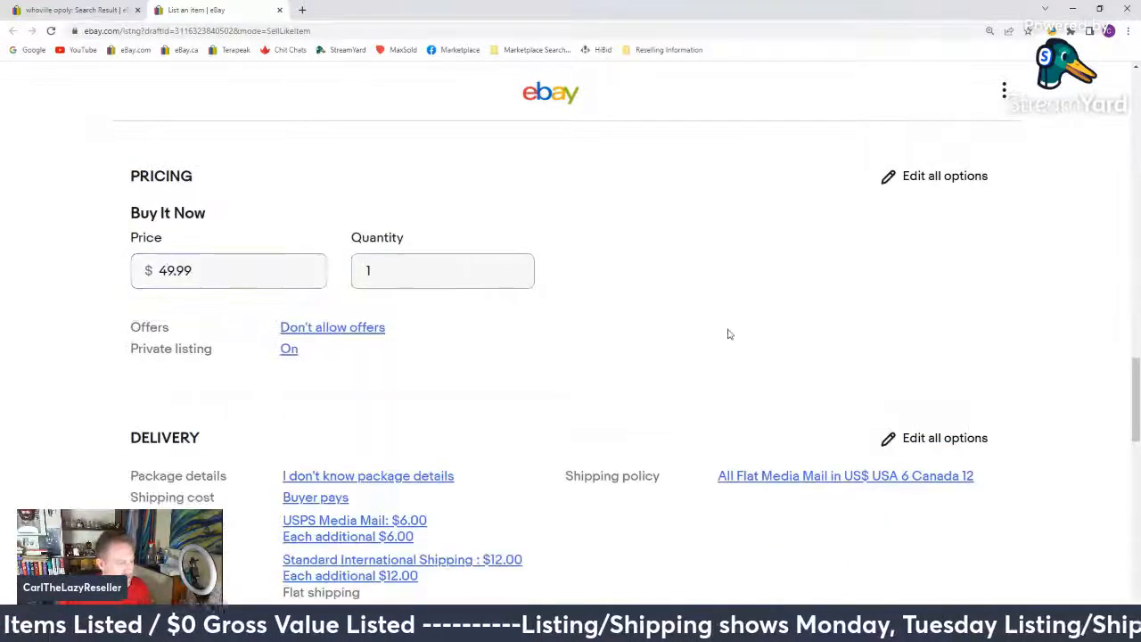
Step: Change the Whoville-opoly draft's shipping policy to "All Flat 1kg-2kg in $us to USA 16 to Canada 16"
left_click(846, 475)
scroll(477, 461, "down", 3)
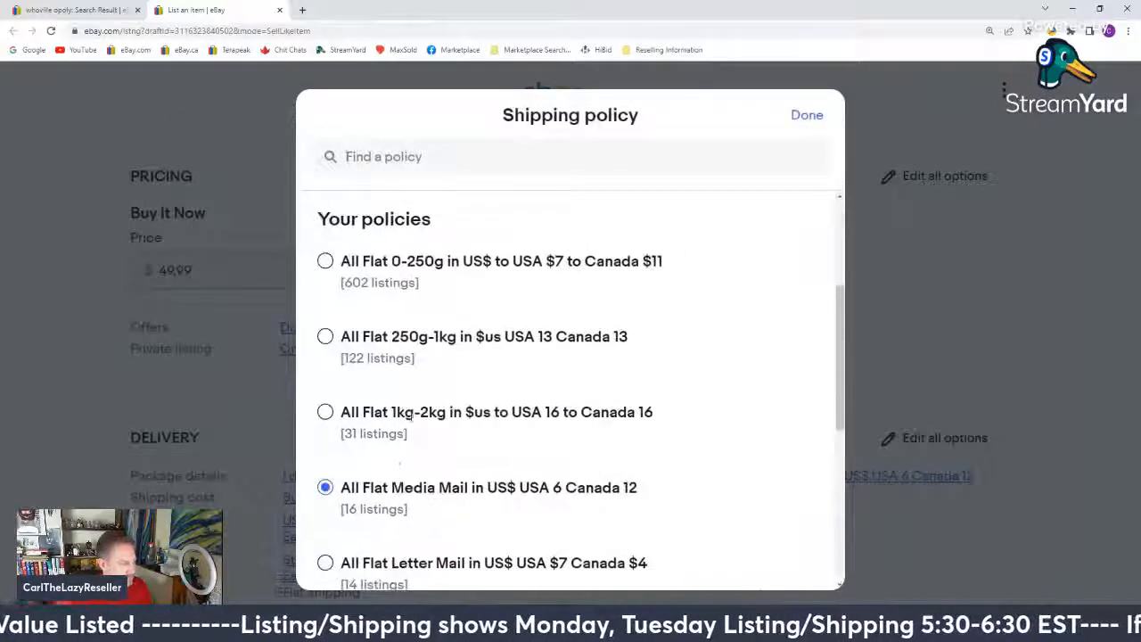
left_click(416, 413)
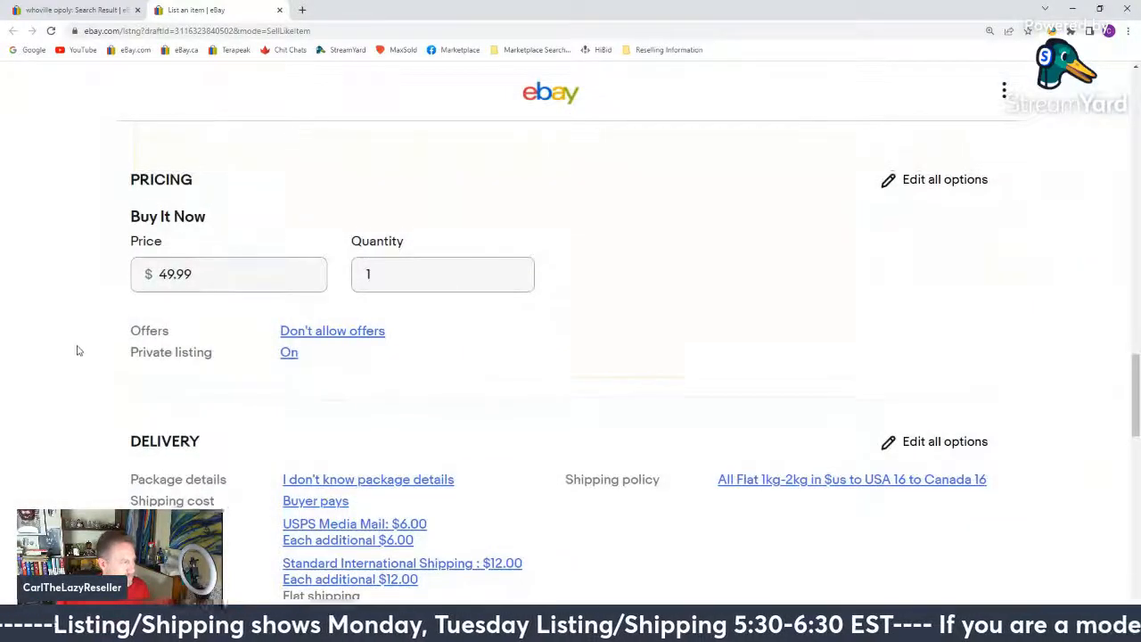
Step: Fill the item description by inserting the custom template "Good box wear comple"
scroll(77, 351, "down", 5)
left_click(259, 324)
scroll(265, 458, "down", 3)
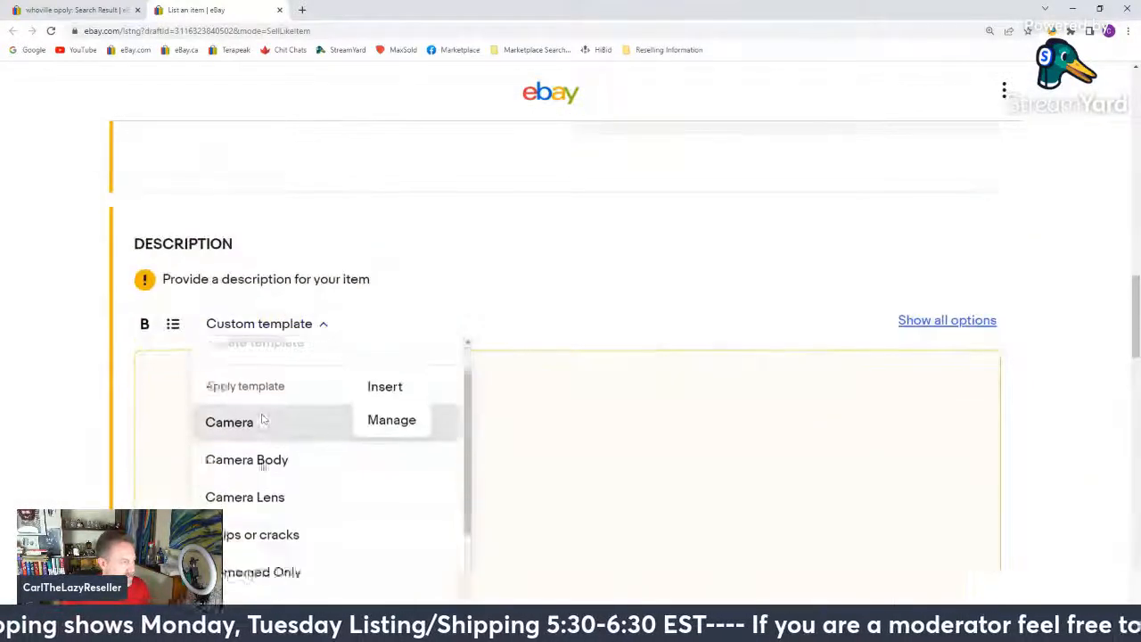
mouse_move(391, 456)
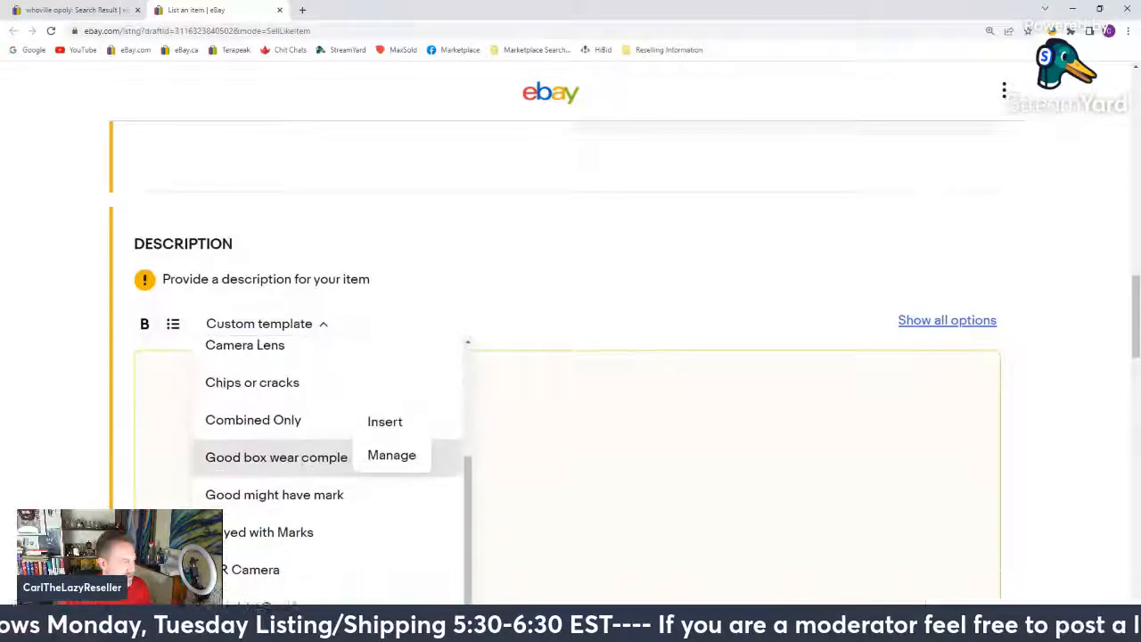
left_click(387, 422)
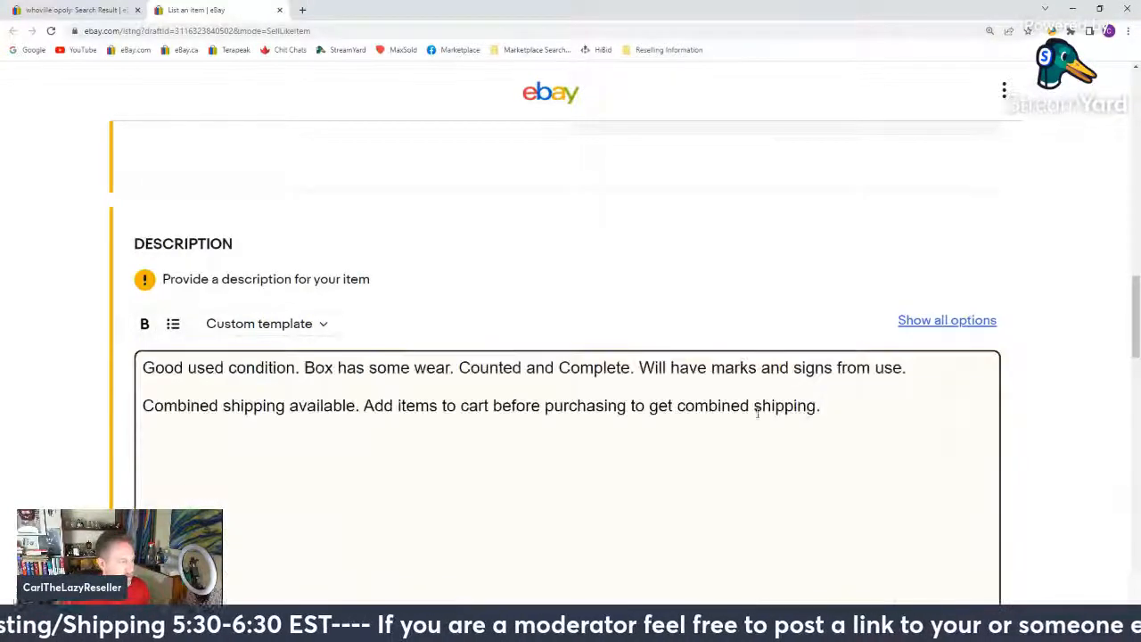
Step: Add the Whoville-opoly photos from 20220325_210509.jpg through 20220325_211356.jpg in the To List folder to the listing draft
scroll(889, 399, "up", 20)
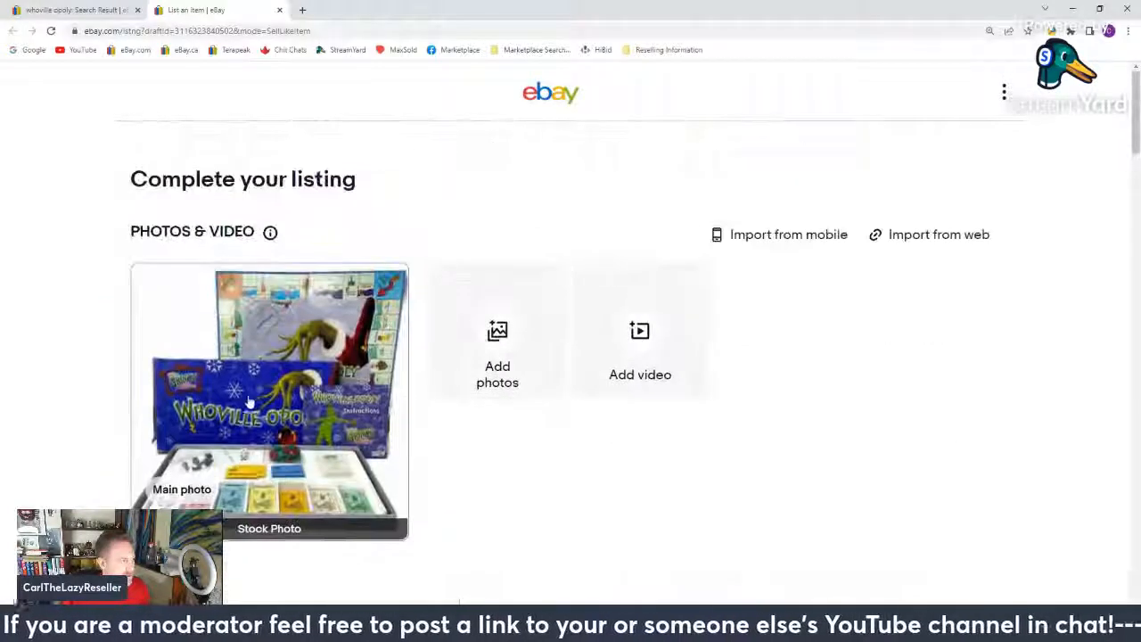
scroll(368, 441, "down", 1)
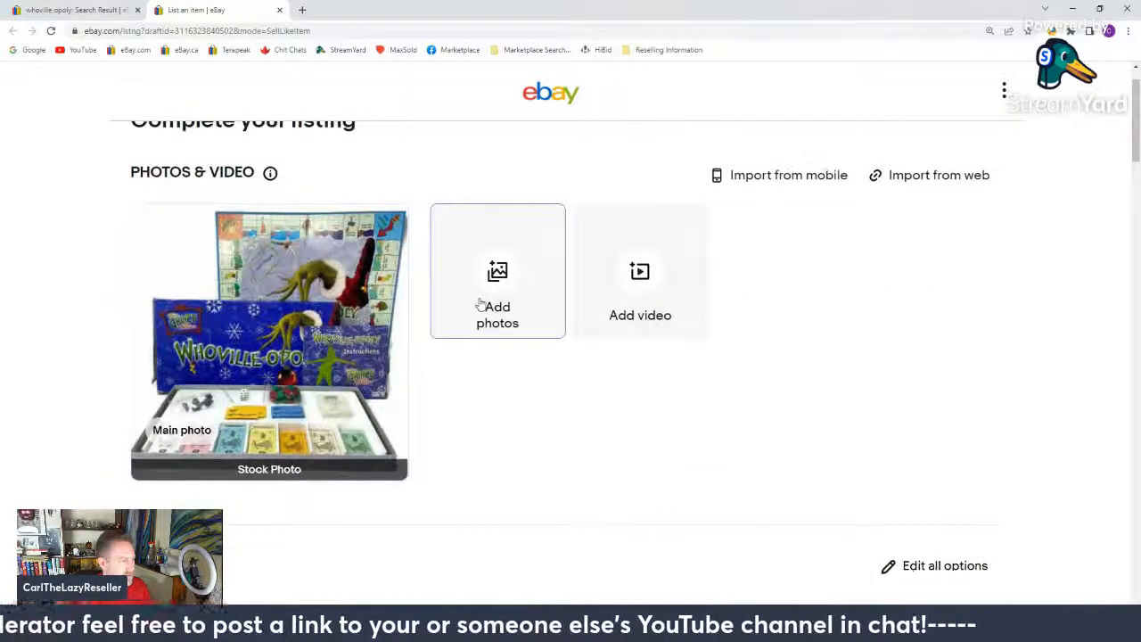
left_click(485, 300)
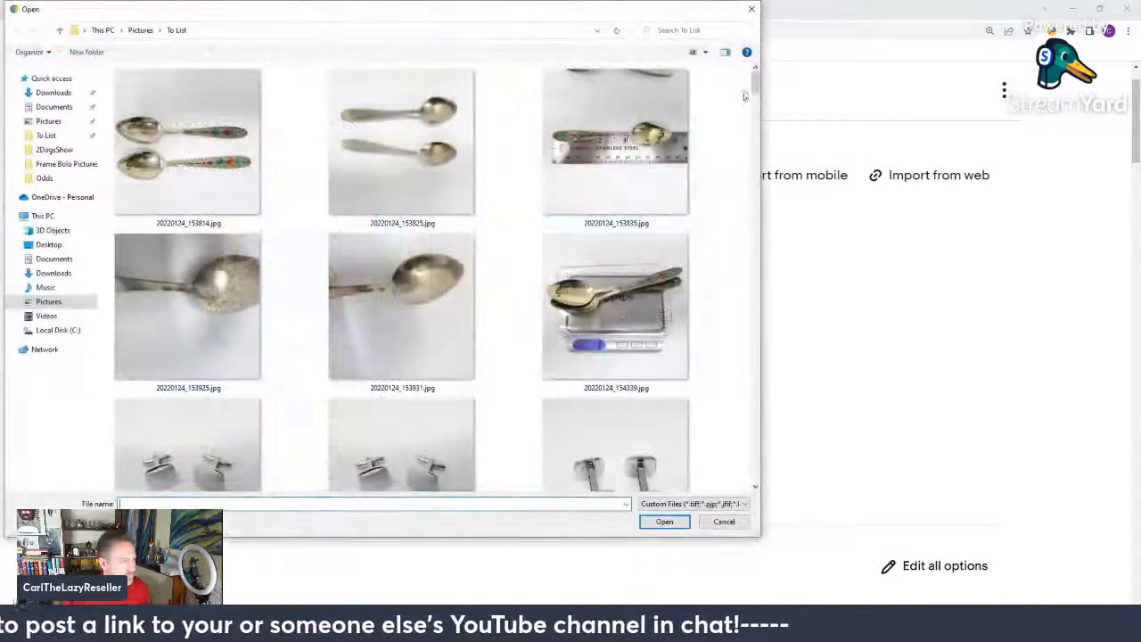
left_click_drag(756, 85, 740, 342)
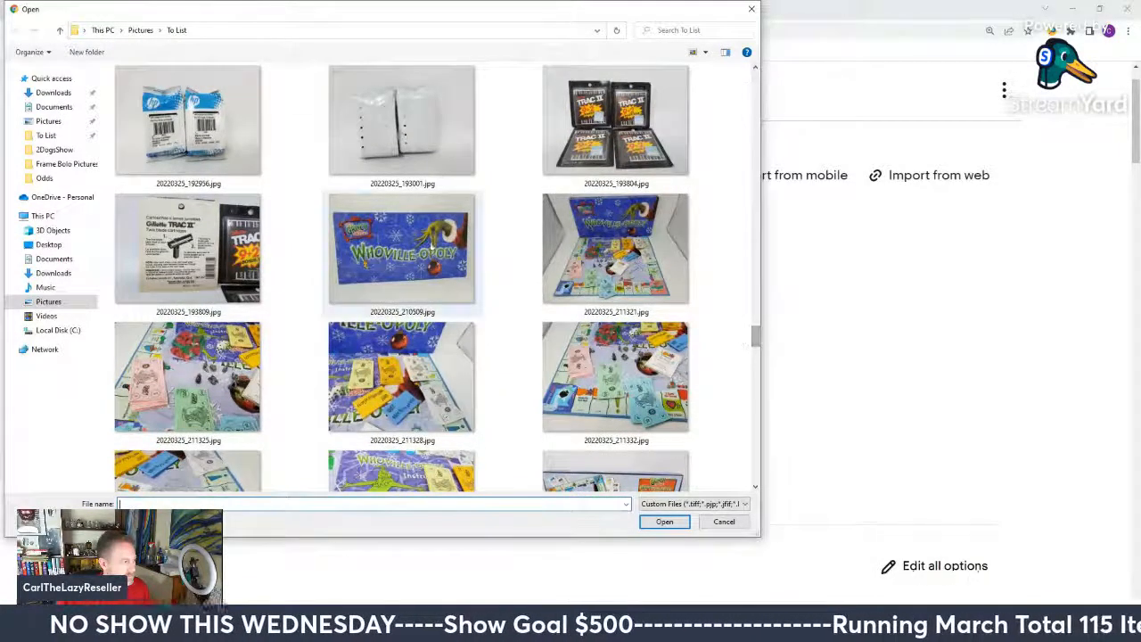
left_click(391, 249)
scroll(389, 252, "down", 5)
left_click(402, 170, "shift")
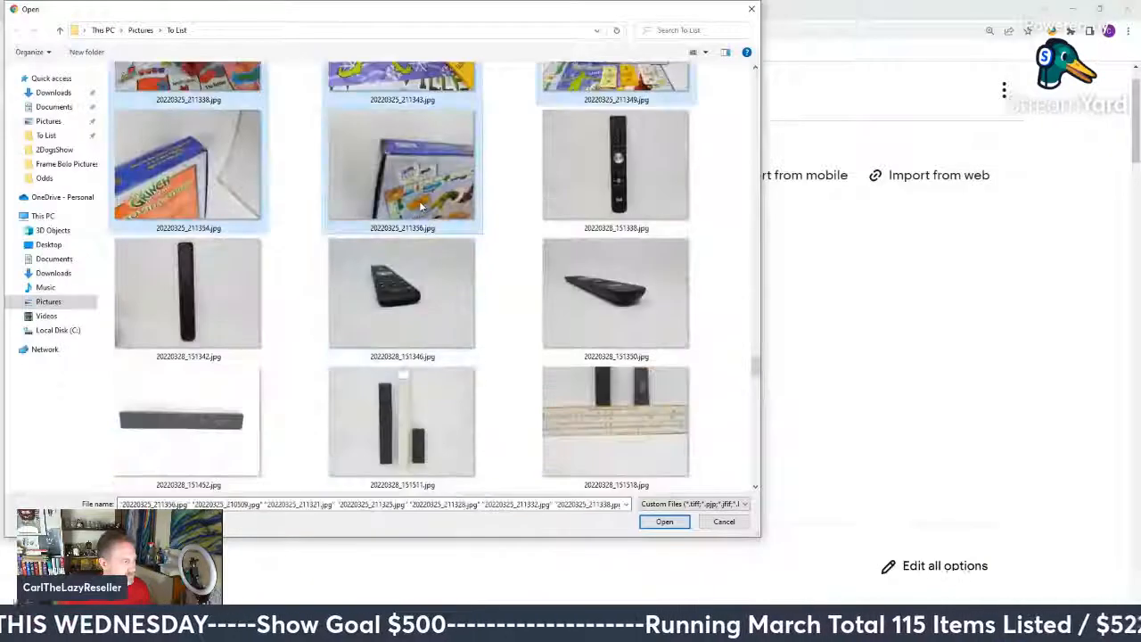
left_click(675, 524)
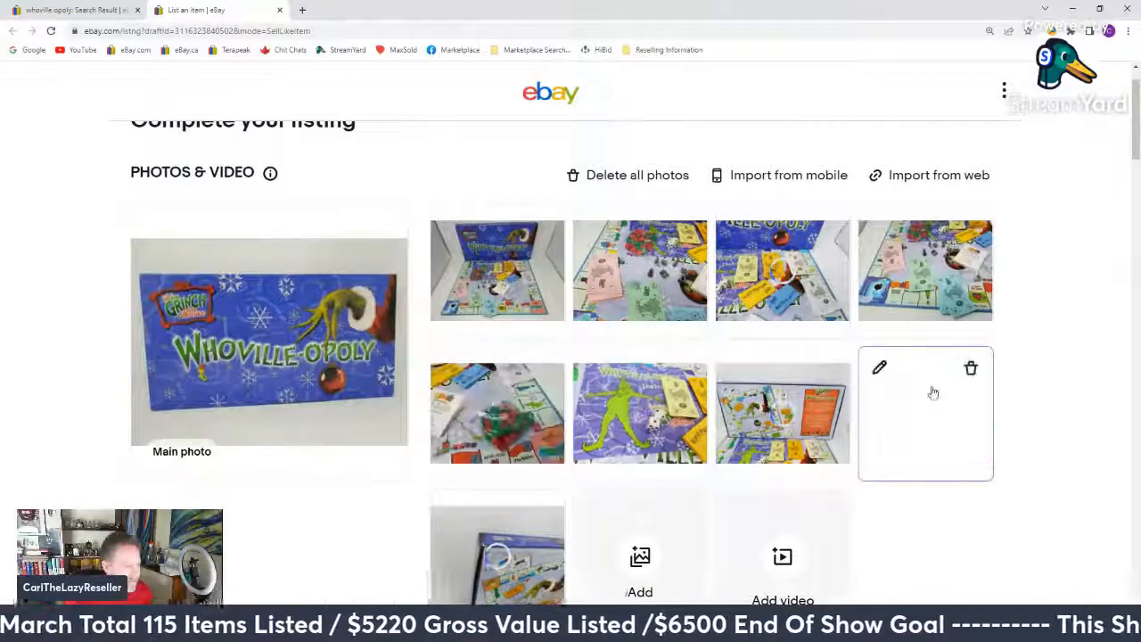
Step: Inspect the enlarged box-corner photo and the main box photo without editing them
left_click(909, 408)
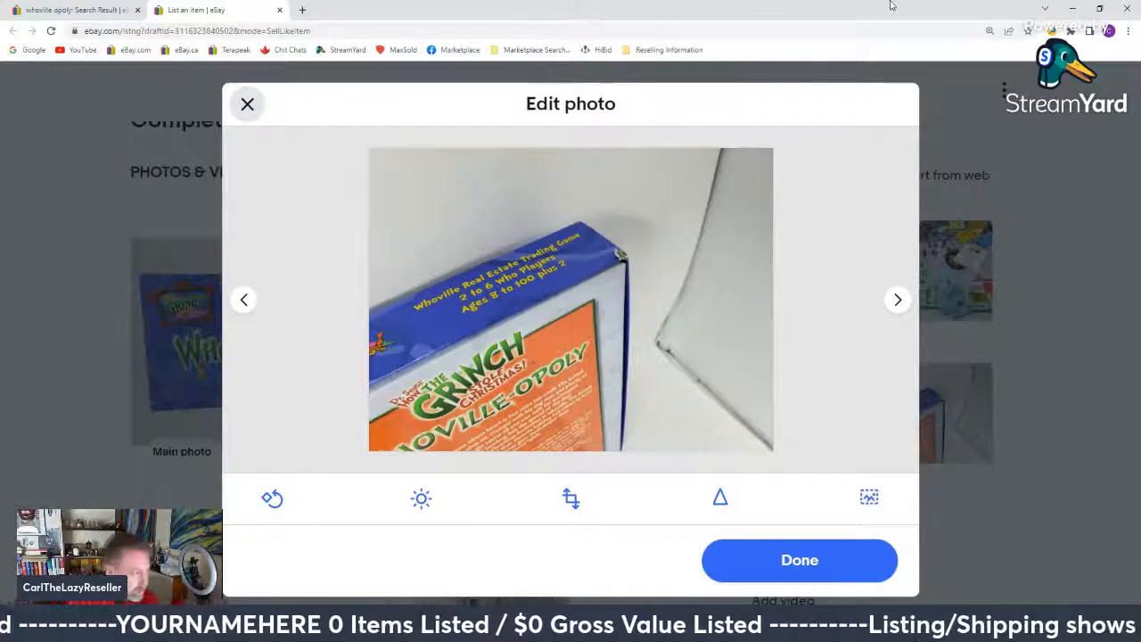
left_click(247, 105)
left_click(247, 367)
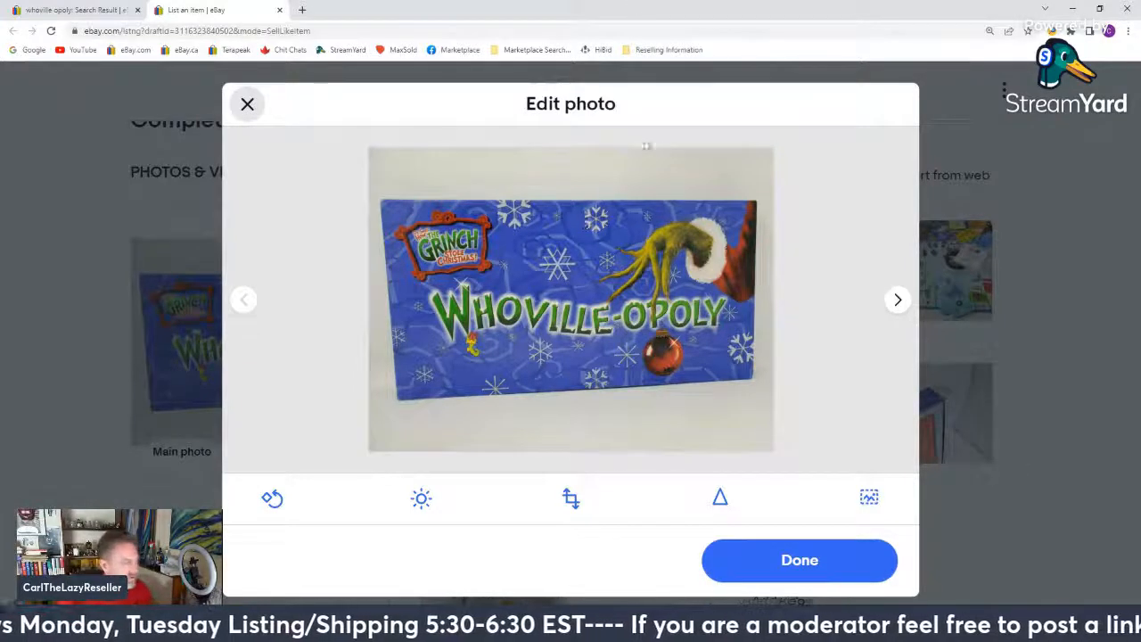
left_click(746, 555)
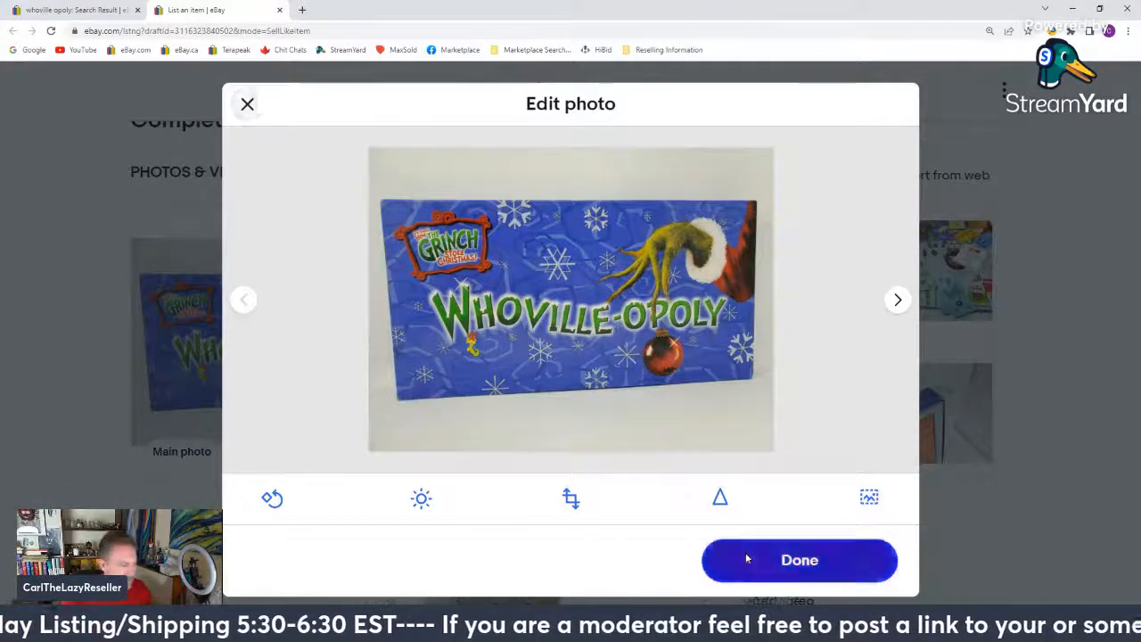
Step: Set the draft's custom label (SKU) to "Shelf 2" and check its item category settings
scroll(535, 401, "down", 5)
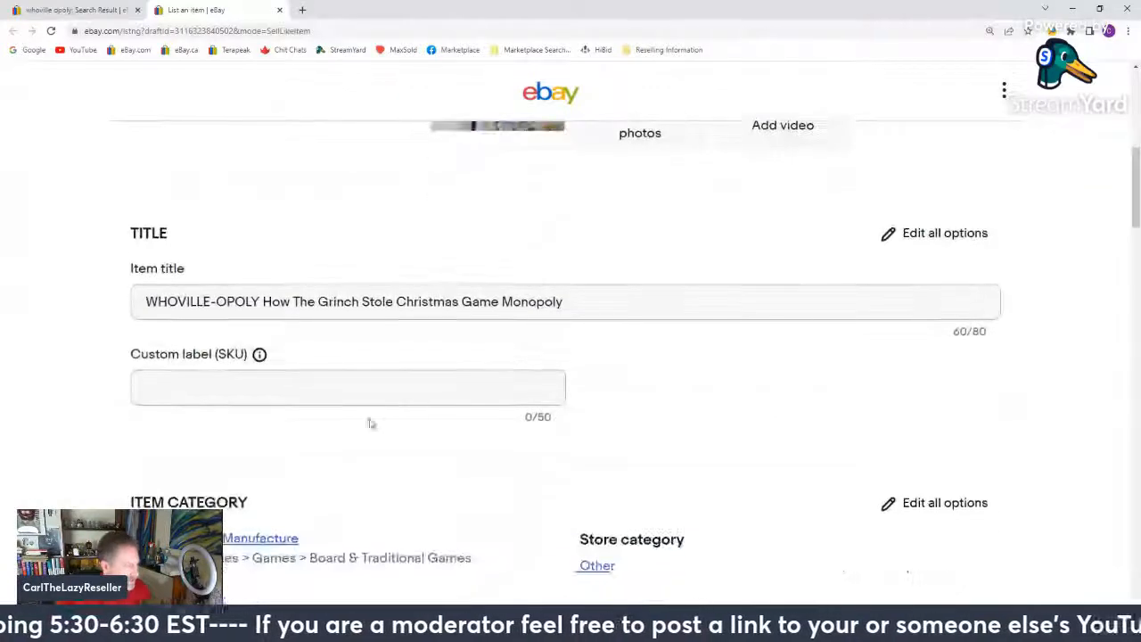
left_click(280, 387)
left_click(204, 418)
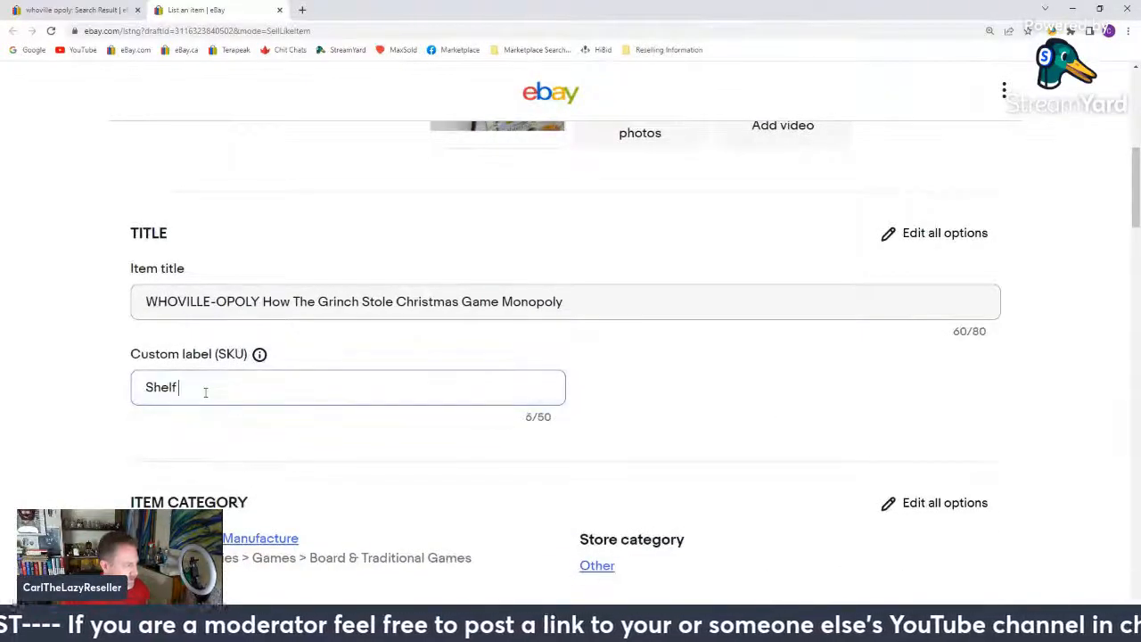
type("2")
left_click(455, 496)
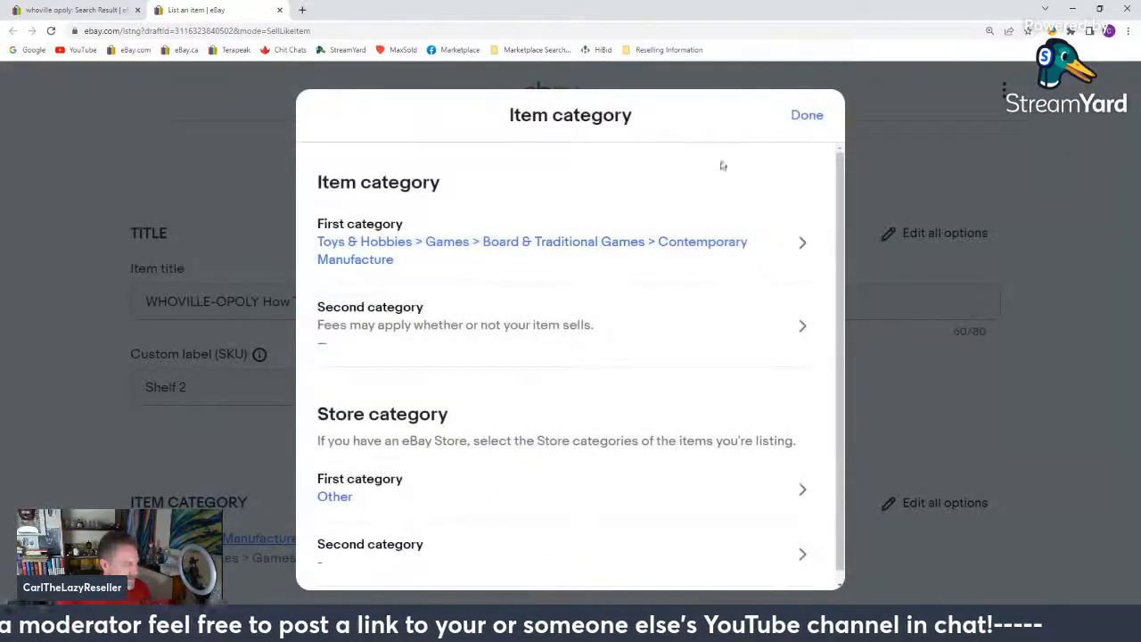
left_click(807, 115)
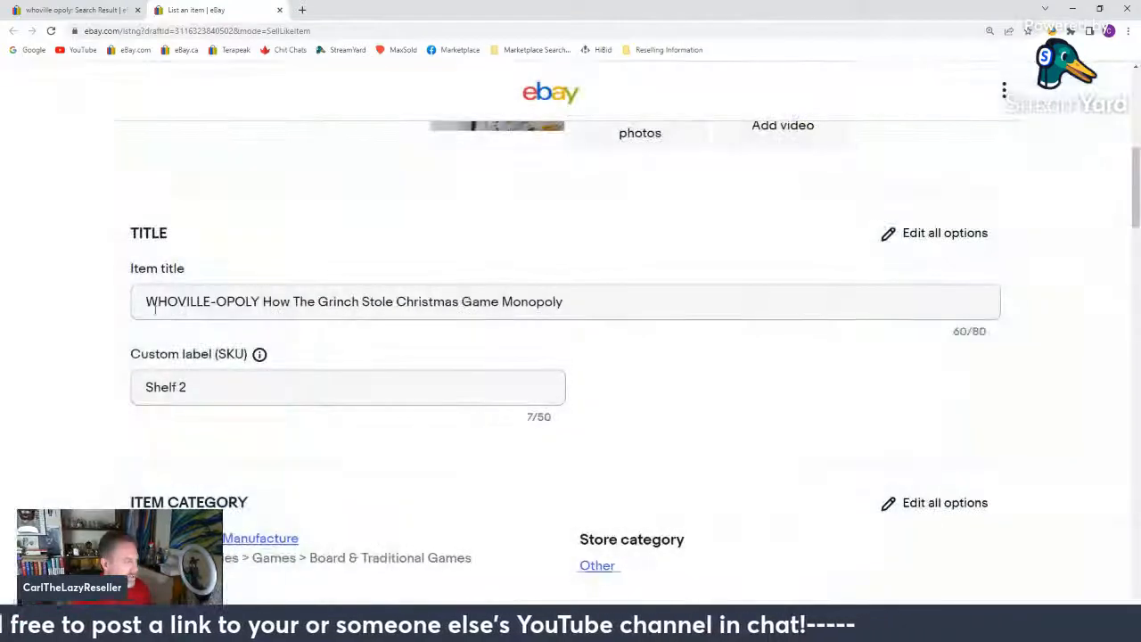
Step: Set the item condition to Used and copy the first line of the item description into the condition description
scroll(103, 329, "down", 3)
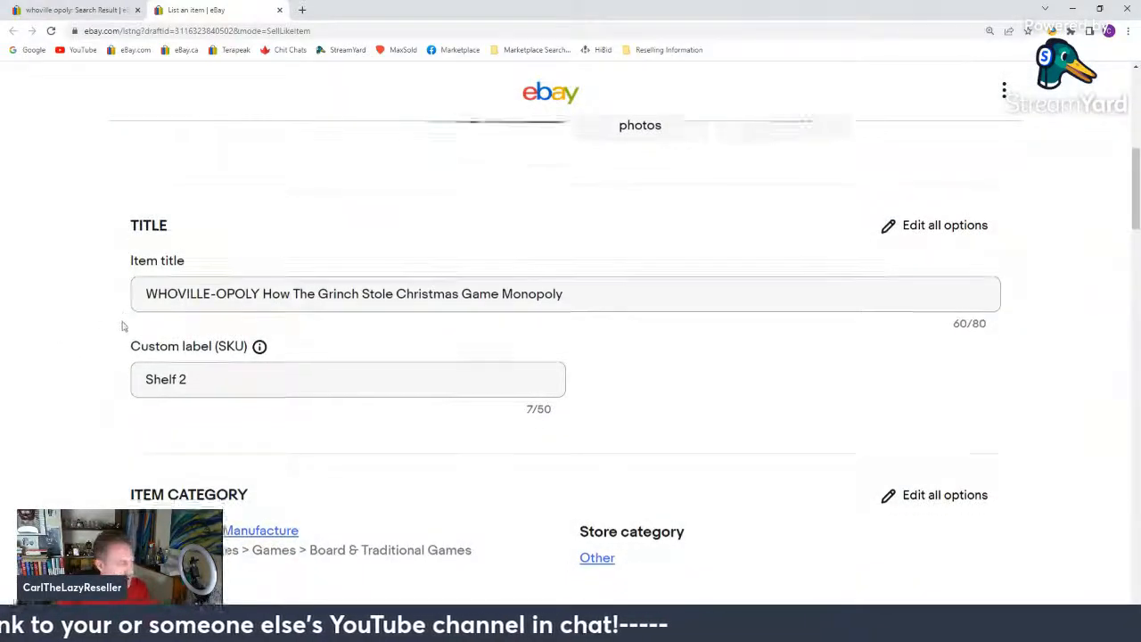
scroll(3, 415, "down", 6)
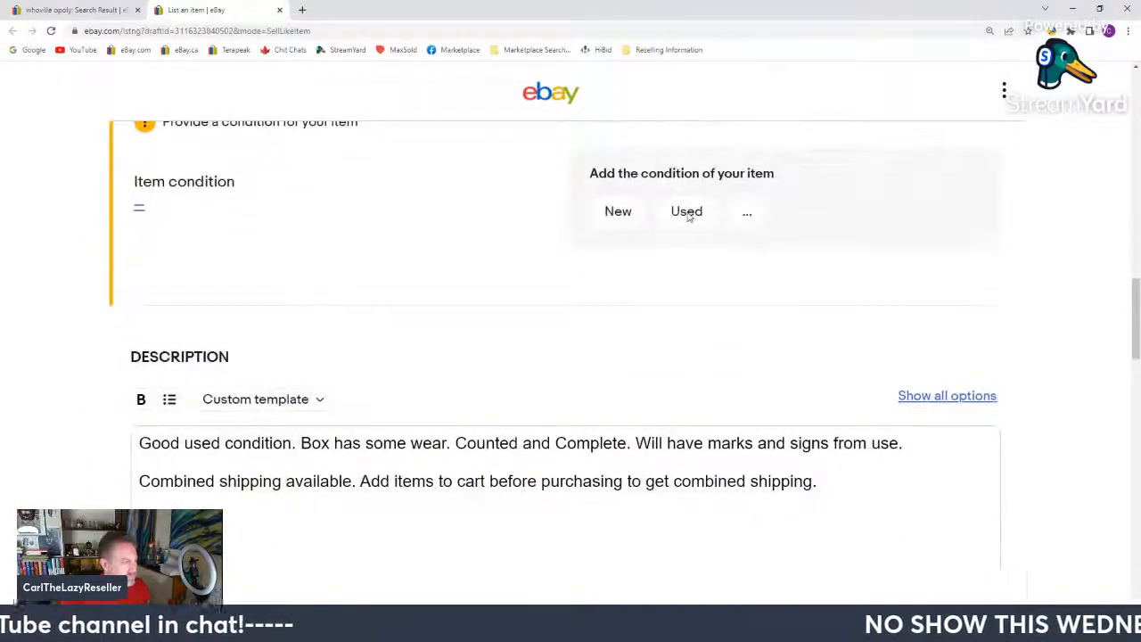
left_click(687, 211)
left_click(916, 427)
left_click_drag(904, 426, 136, 421)
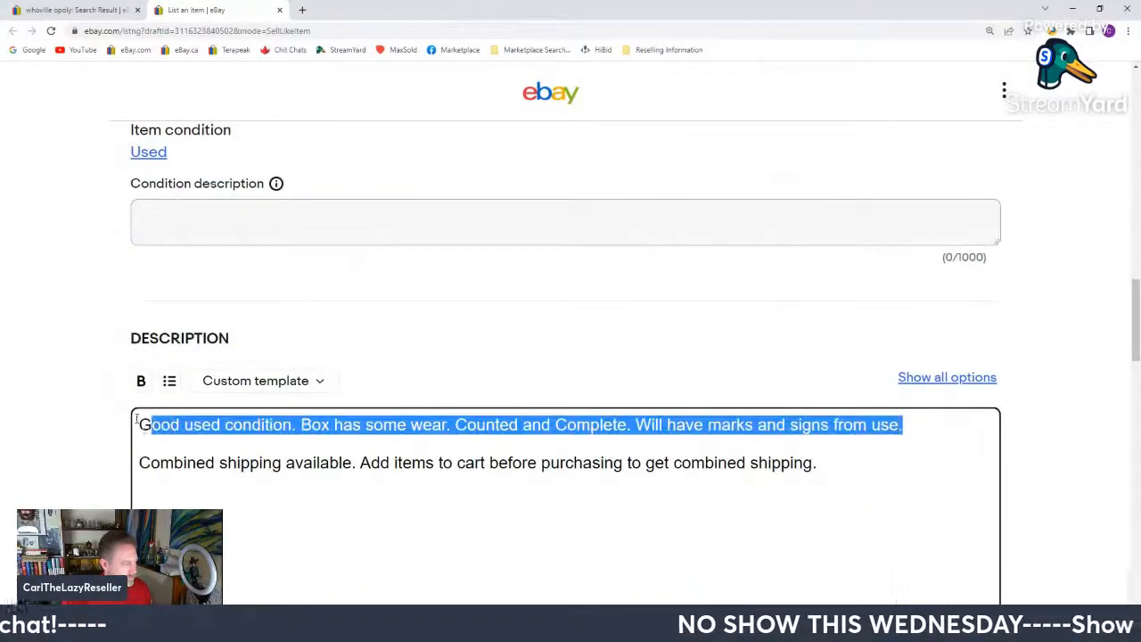
left_click(217, 228)
type("Good used condition. Box has some wear. Counted and Complete. Will have marks and signs from use.")
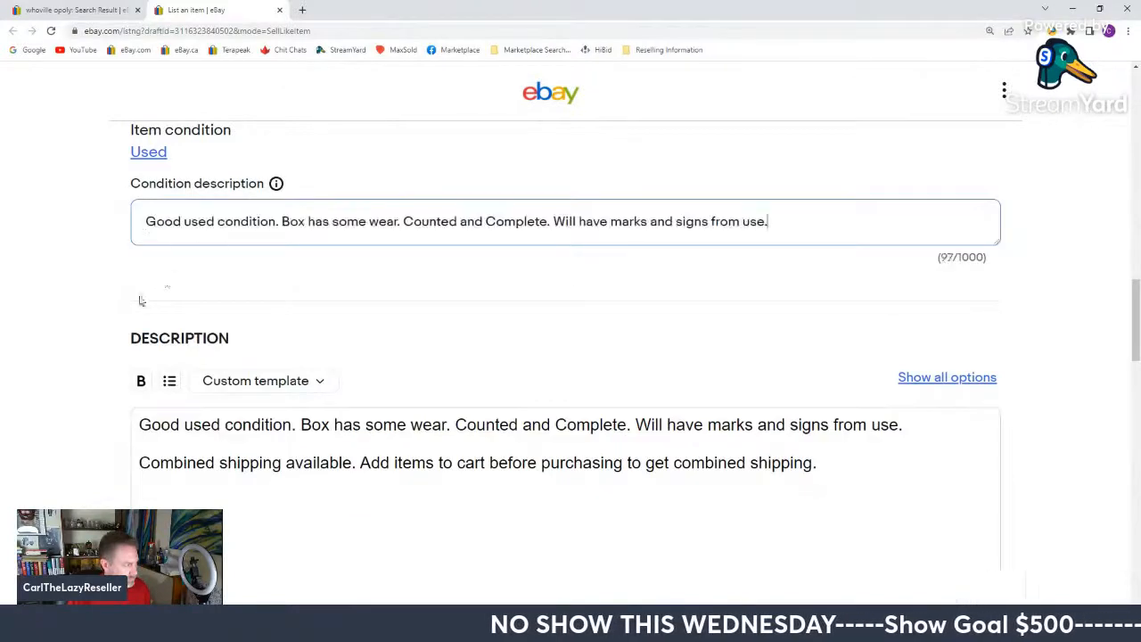
Step: Review the pricing, delivery and preferences sections of the Whoville-opoly draft and publish the listing
scroll(156, 337, "down", 9)
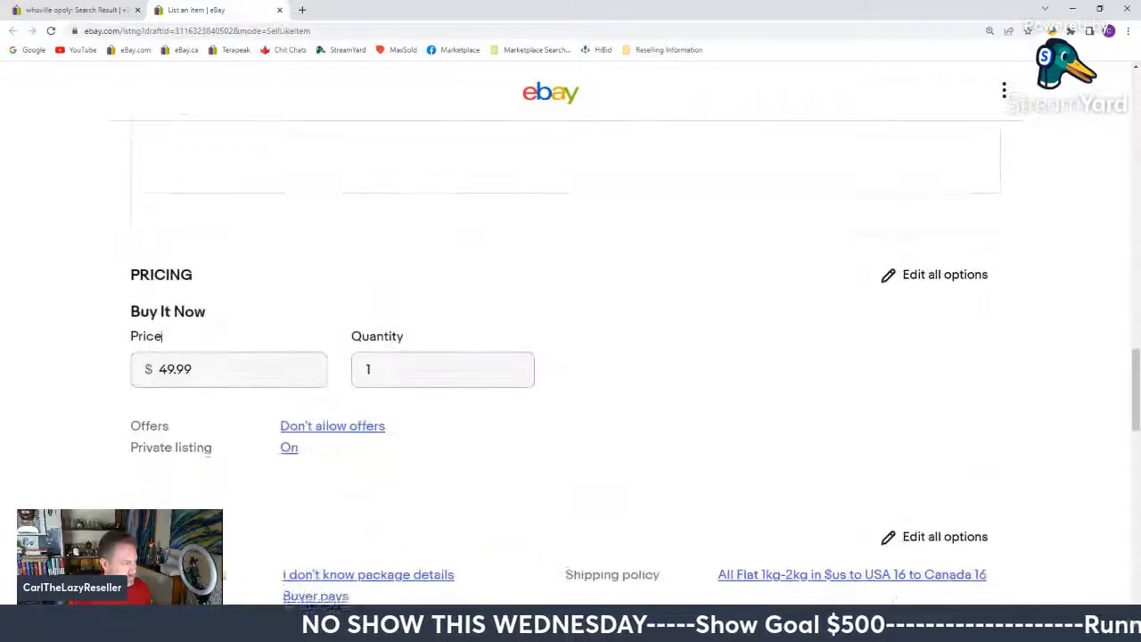
scroll(161, 343, "down", 5)
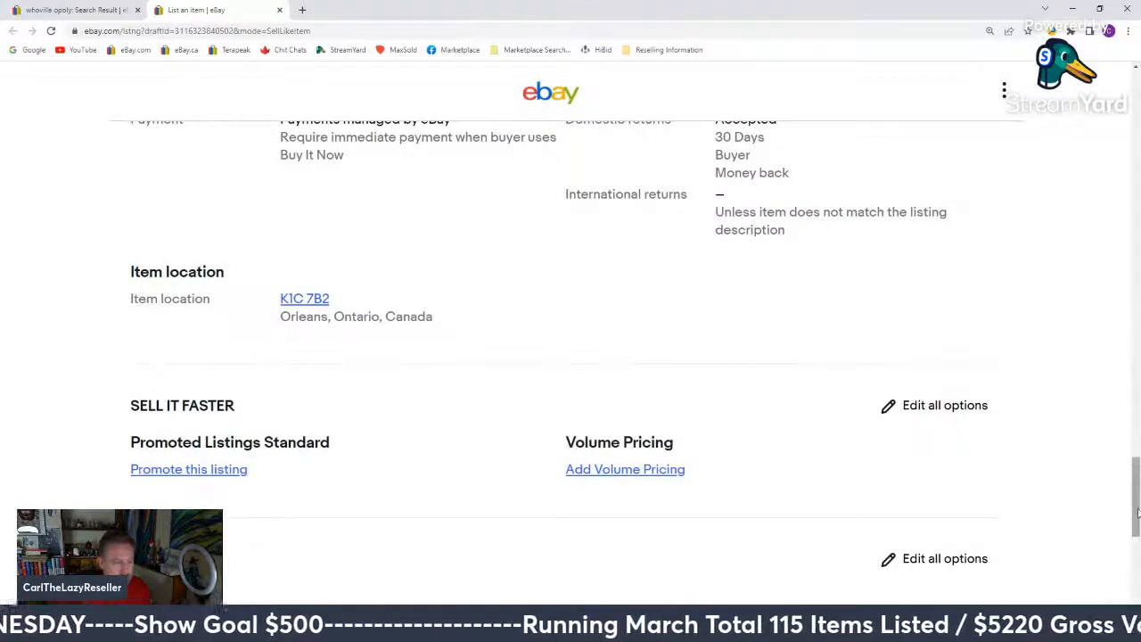
left_click_drag(1137, 513, 1135, 410)
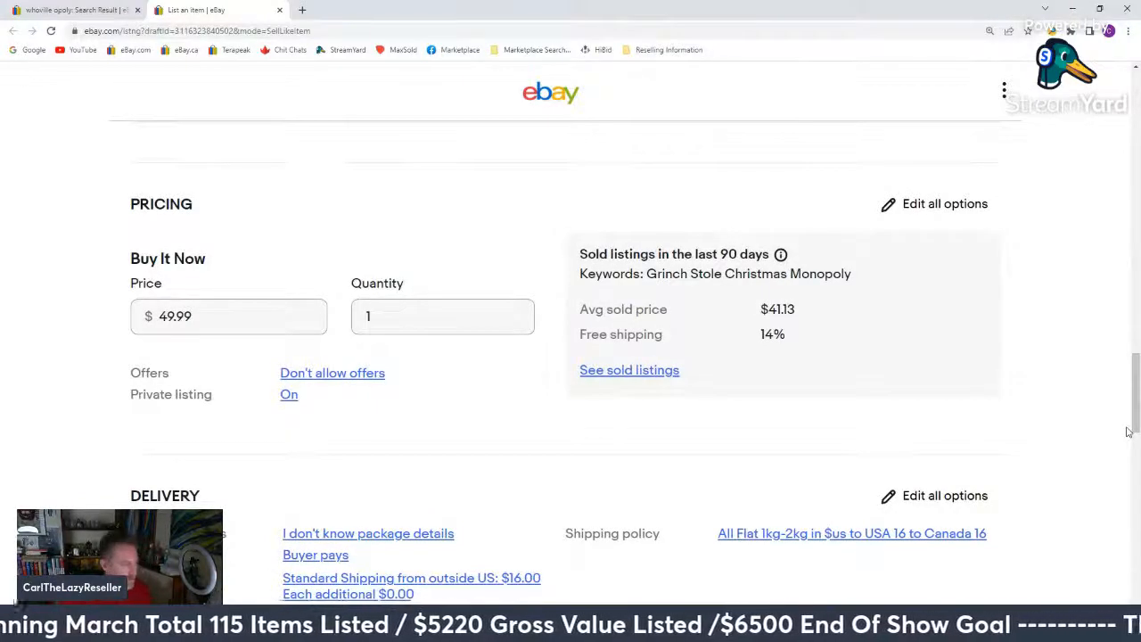
scroll(1099, 389, "down", 12)
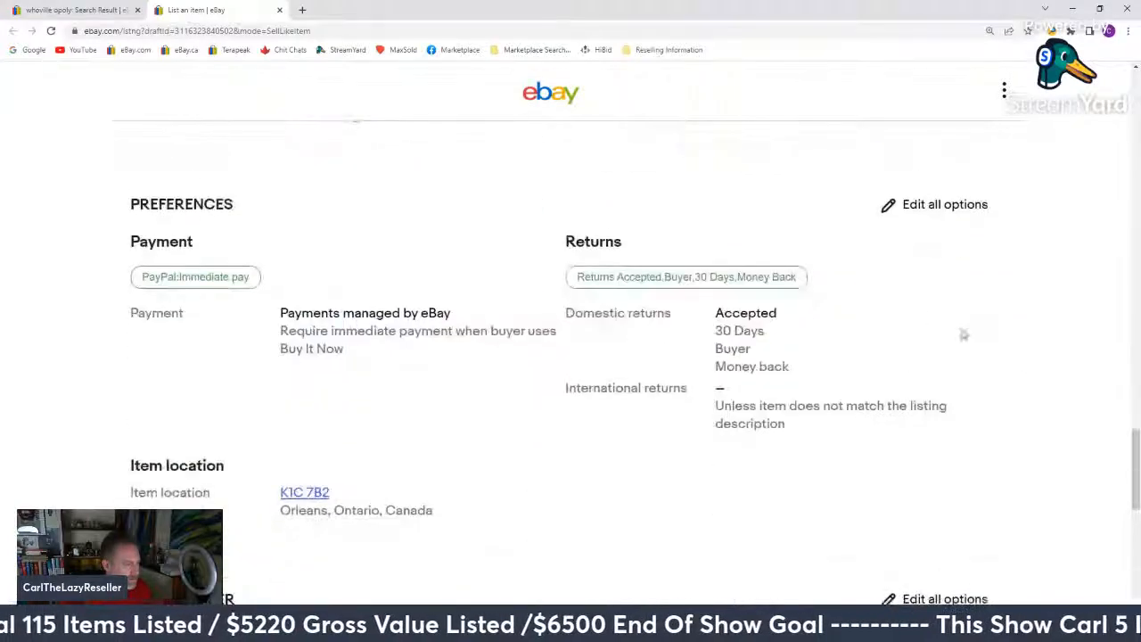
left_click(536, 455)
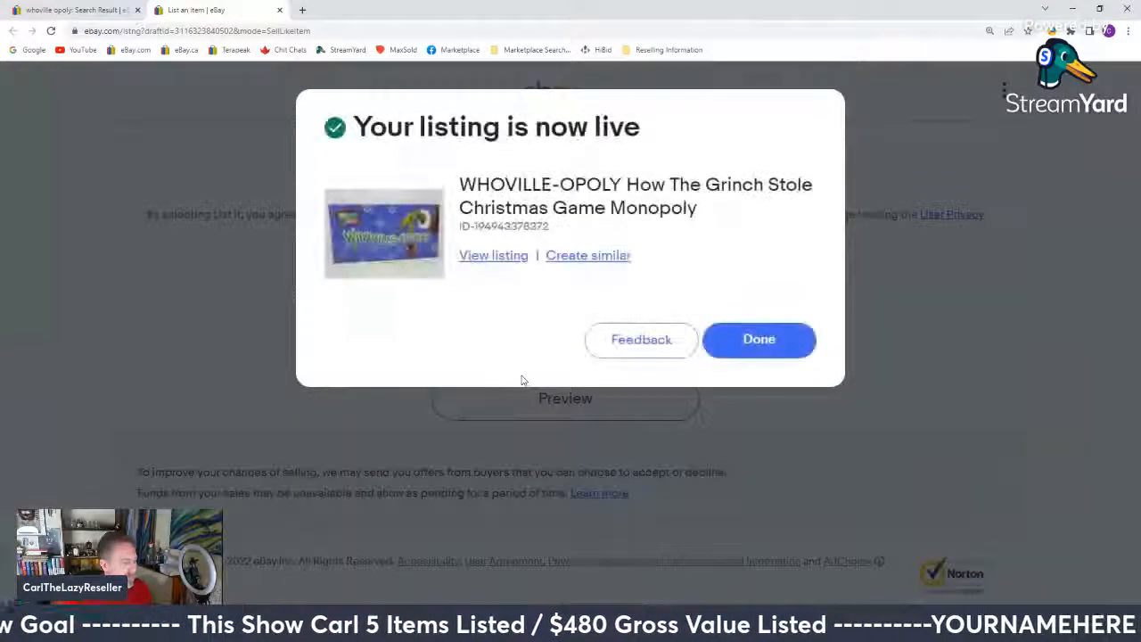
Step: Create a similar listing from the published Whoville-opoly game and delete all of its copied photos
left_click(585, 257)
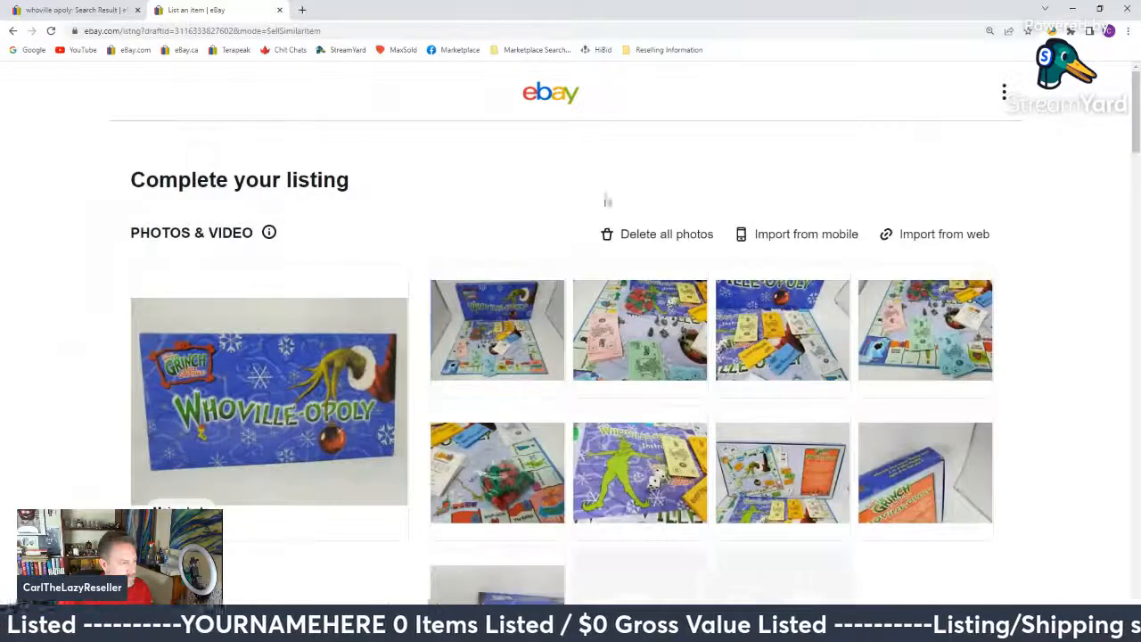
left_click(656, 233)
left_click(627, 255)
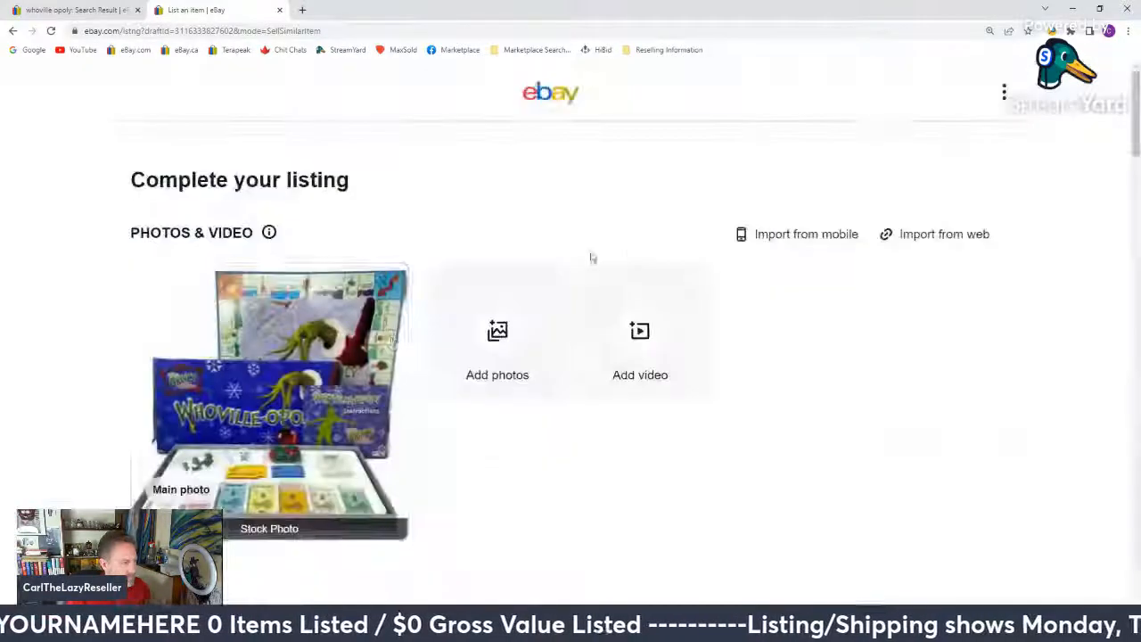
Step: Add photos 20220315_155706.jpg through 20220315_160942.jpg from the To List folder to the new draft and check the enlarged main photo
left_click(511, 324)
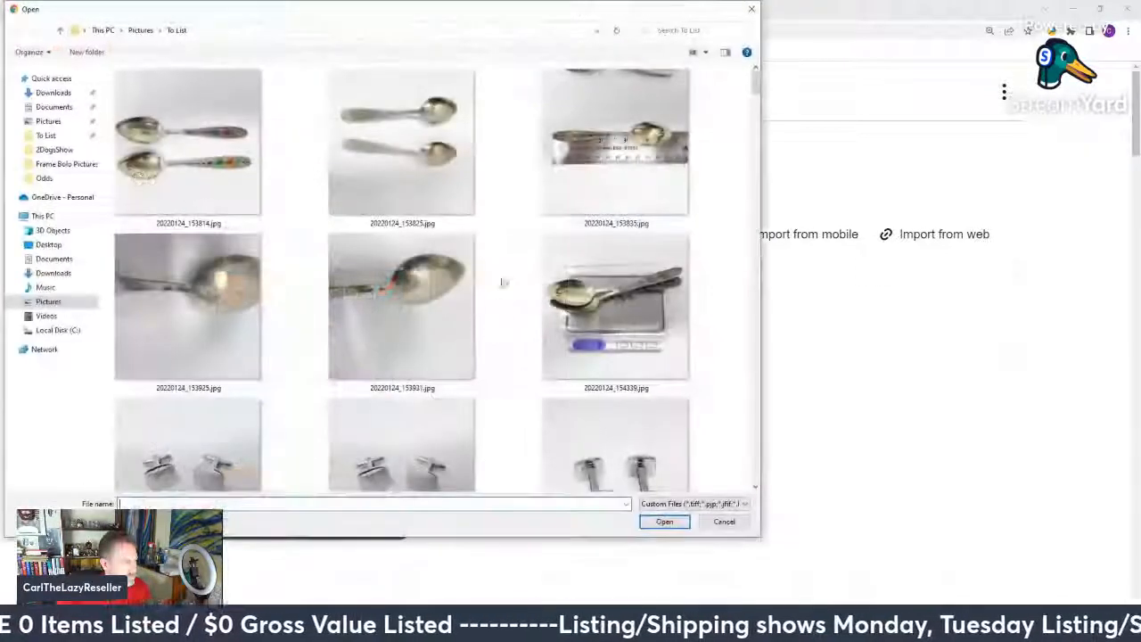
left_click_drag(757, 90, 782, 202)
left_click(415, 154)
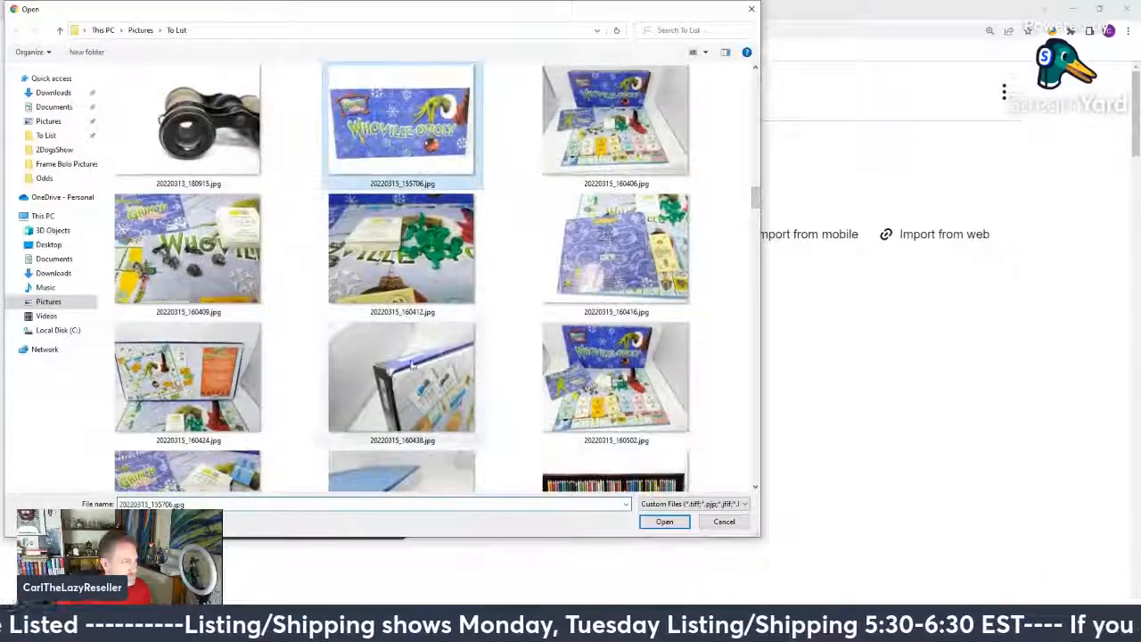
left_click(437, 457, "shift")
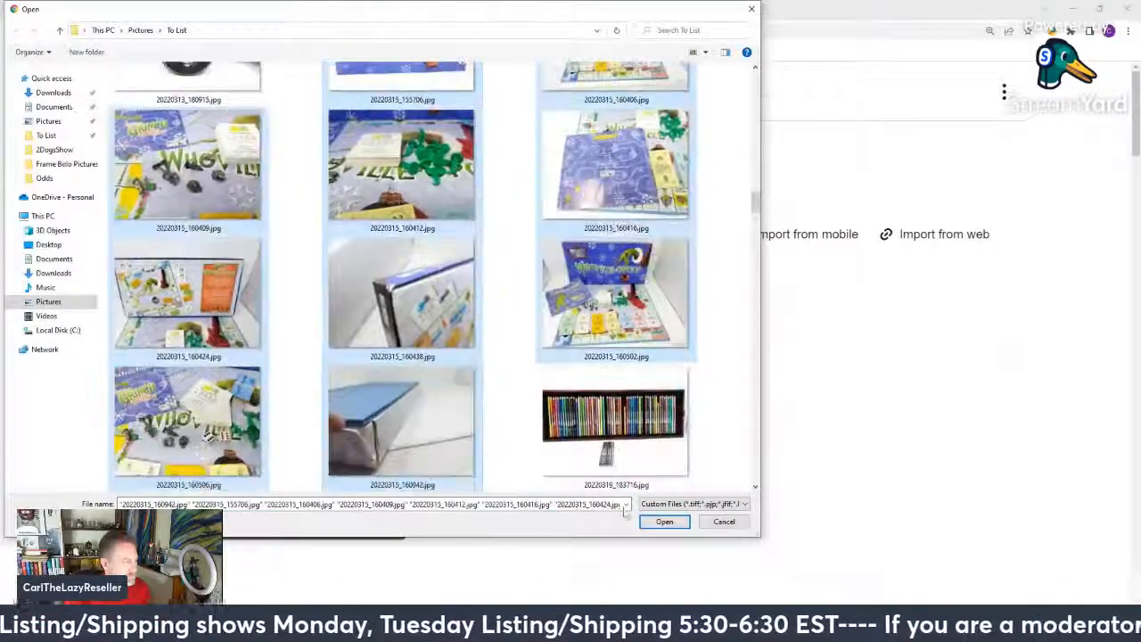
left_click(666, 522)
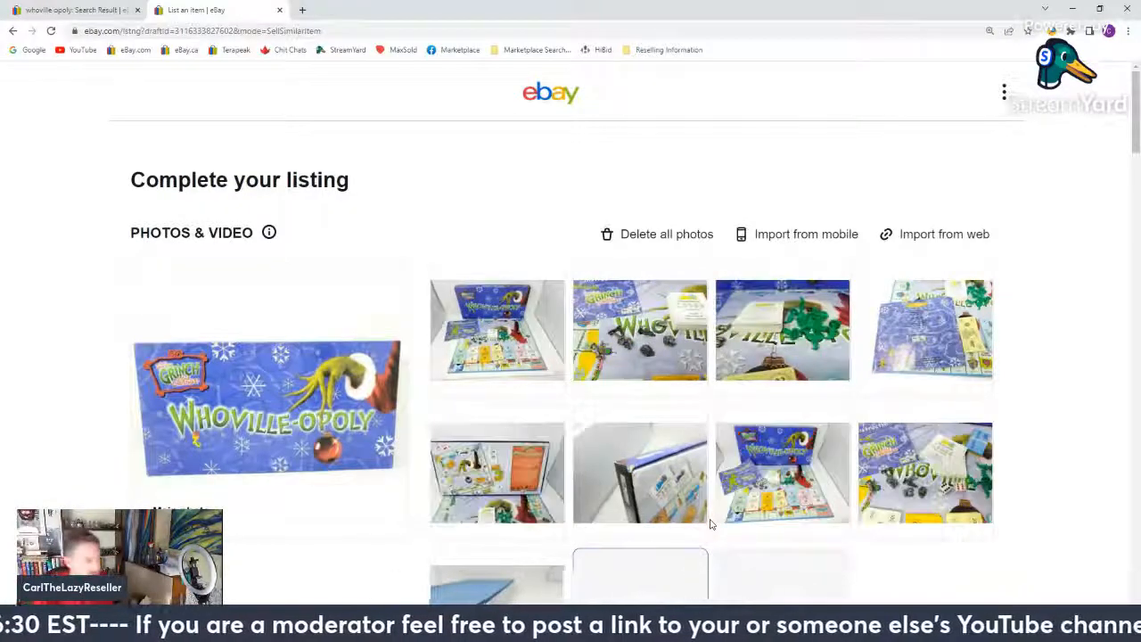
left_click(242, 461)
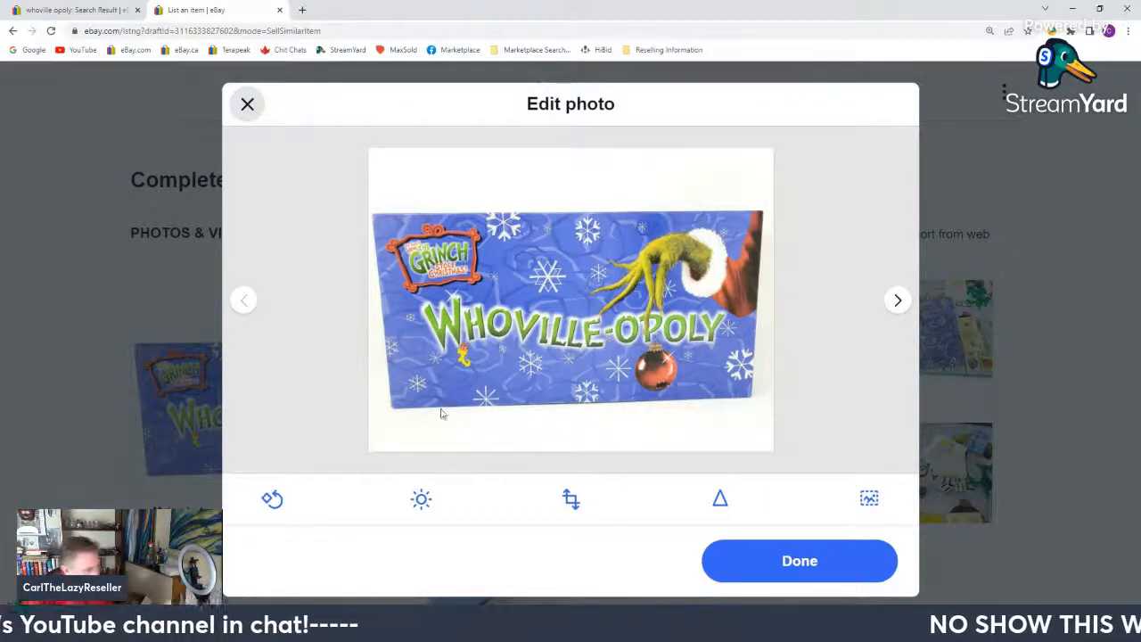
left_click(772, 561)
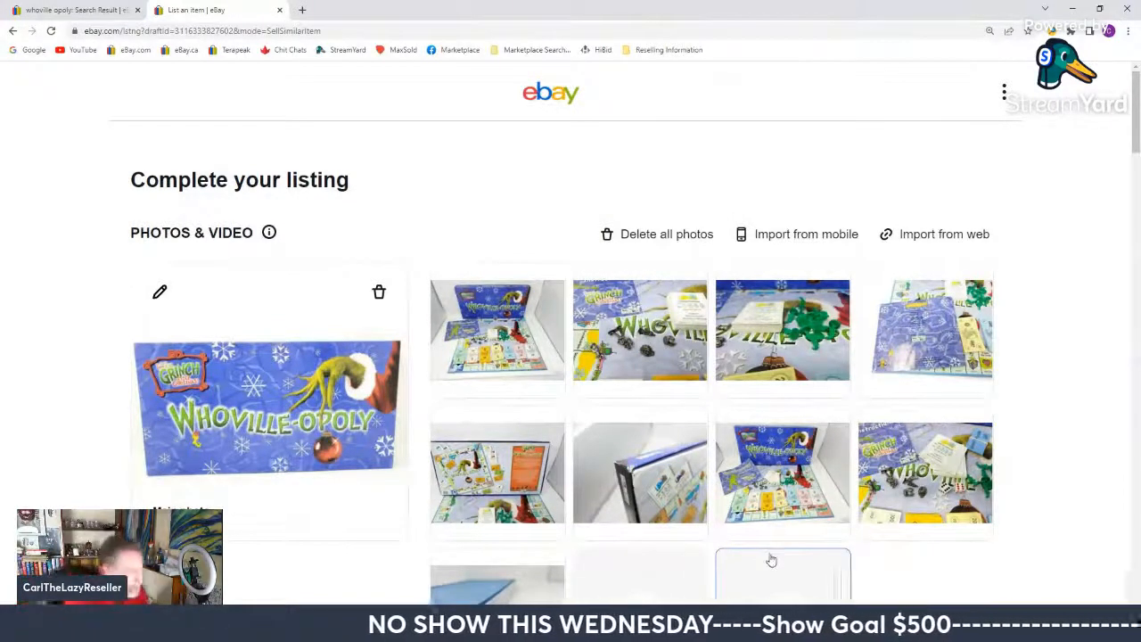
Step: Change the custom label (SKU) of the second Whoville-opoly draft to "Shelf 1"
scroll(356, 210, "down", 5)
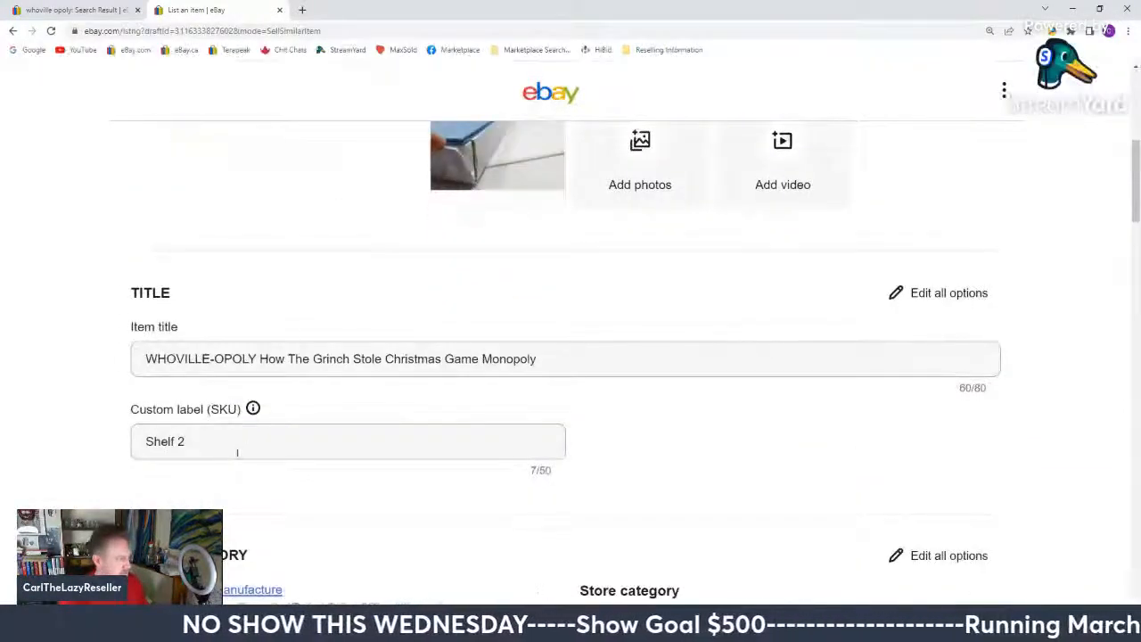
double_click(182, 442)
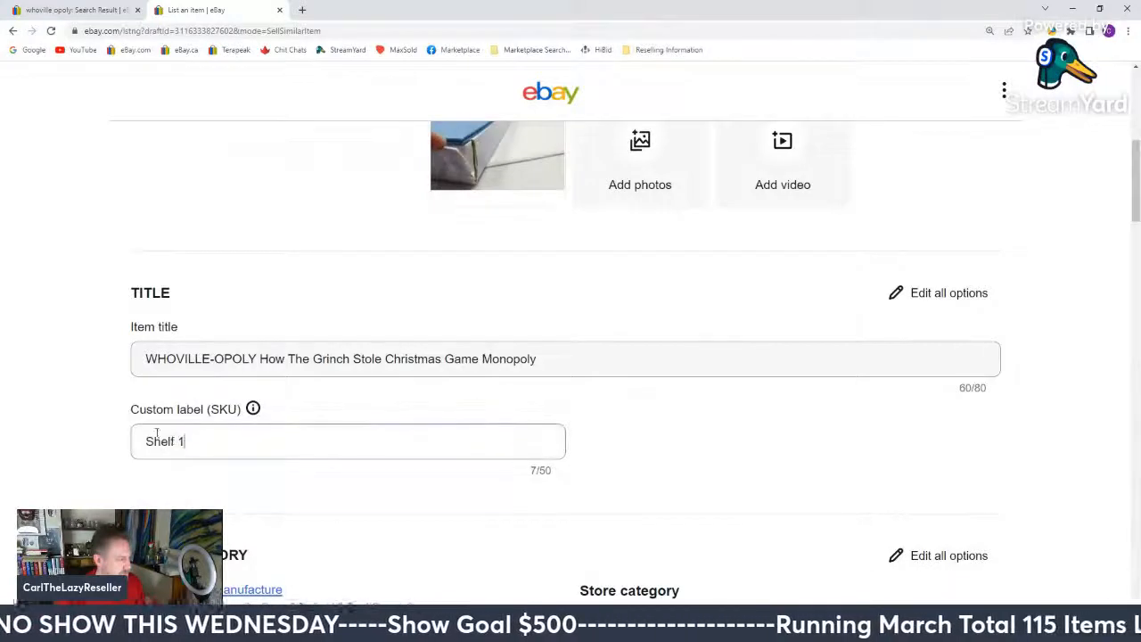
type("1")
Step: Review the remaining sections of the second Whoville-opoly draft, publish the listing and close its tab
scroll(109, 426, "down", 12)
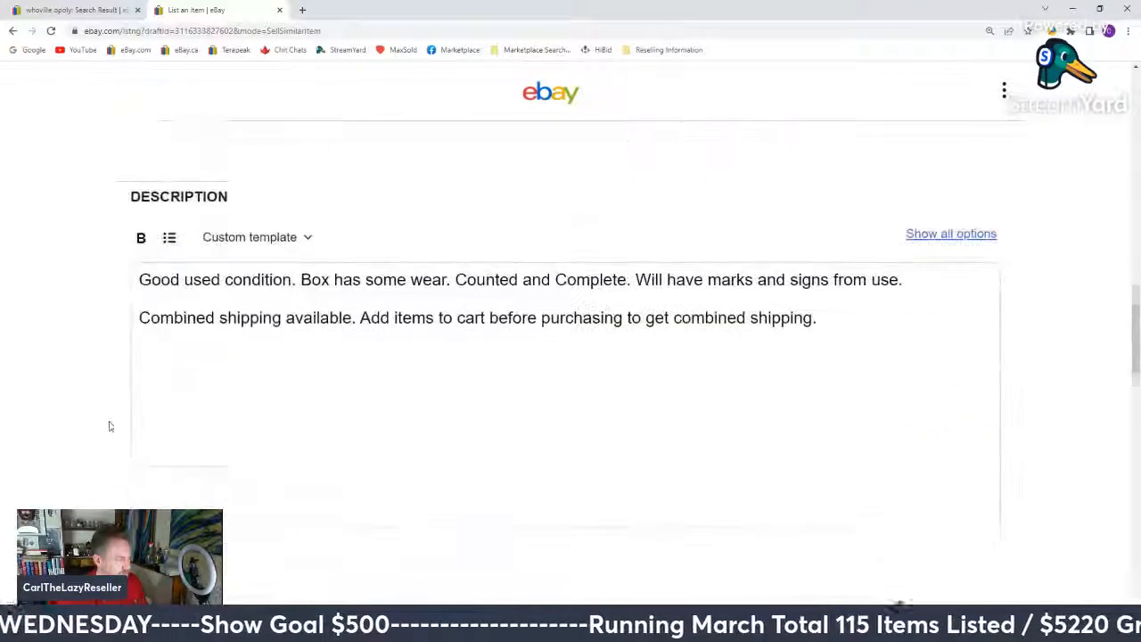
scroll(109, 426, "down", 5)
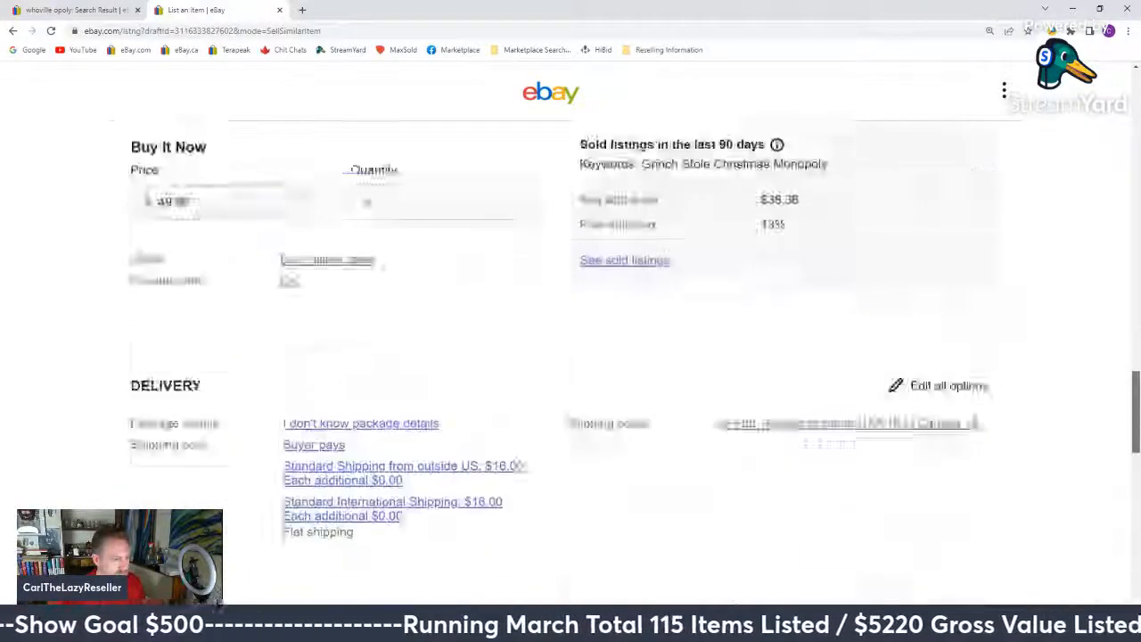
scroll(845, 375, "down", 12)
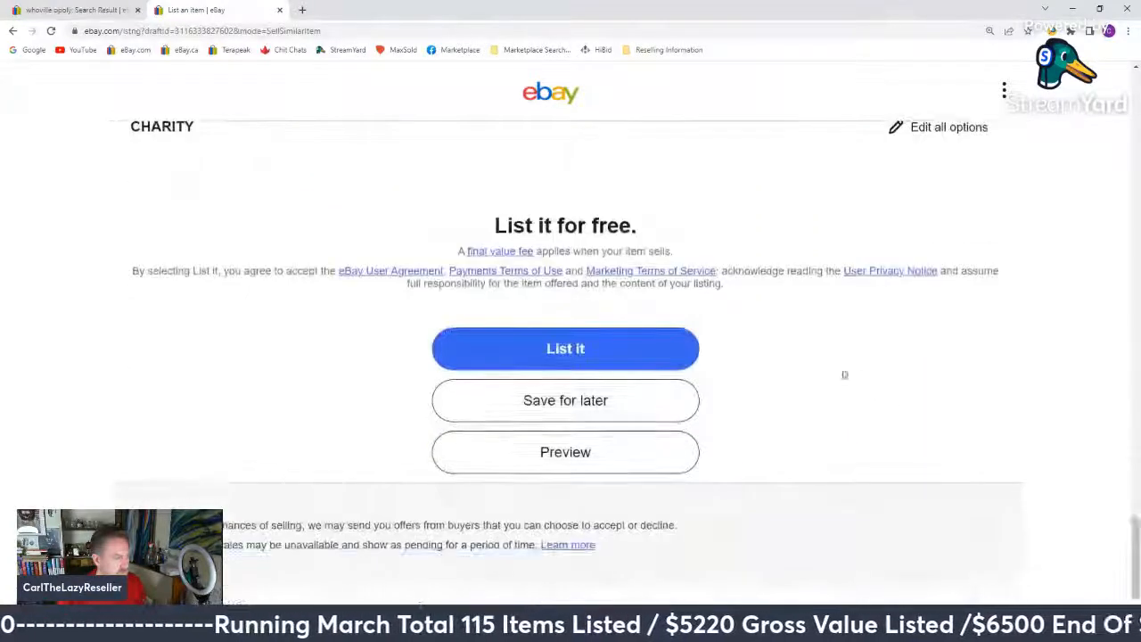
left_click(683, 348)
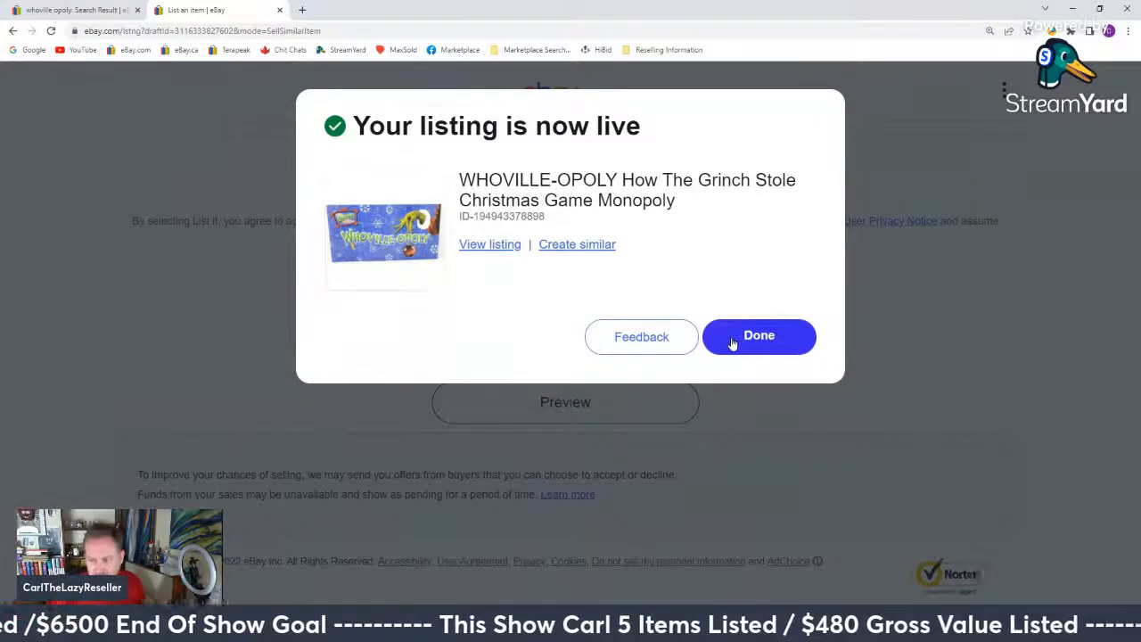
left_click(764, 335)
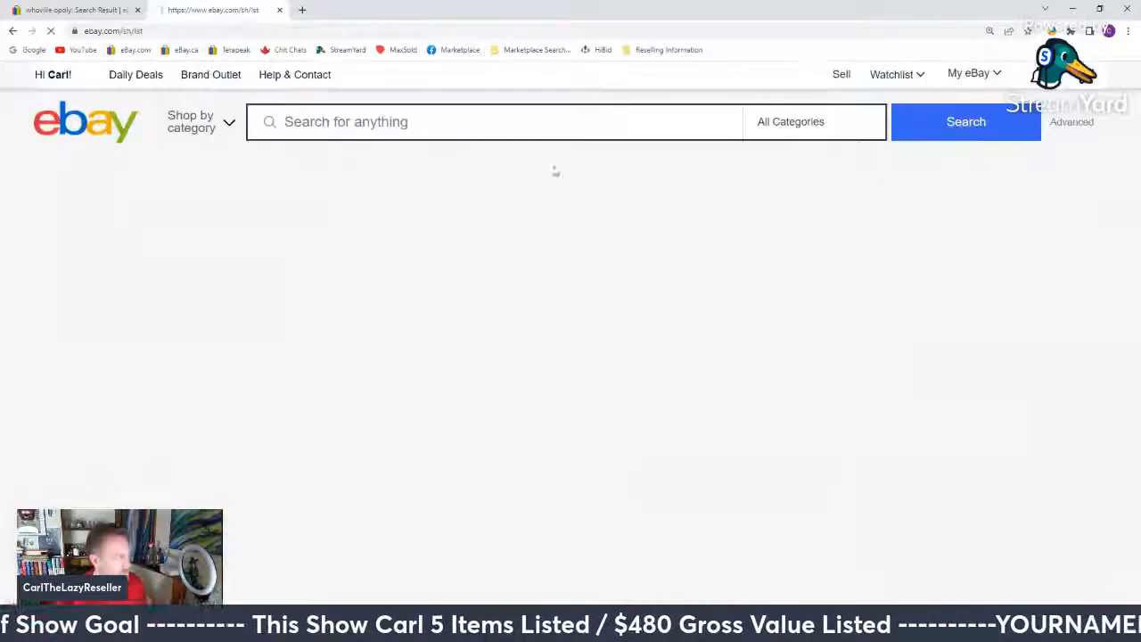
middle_click(203, 5)
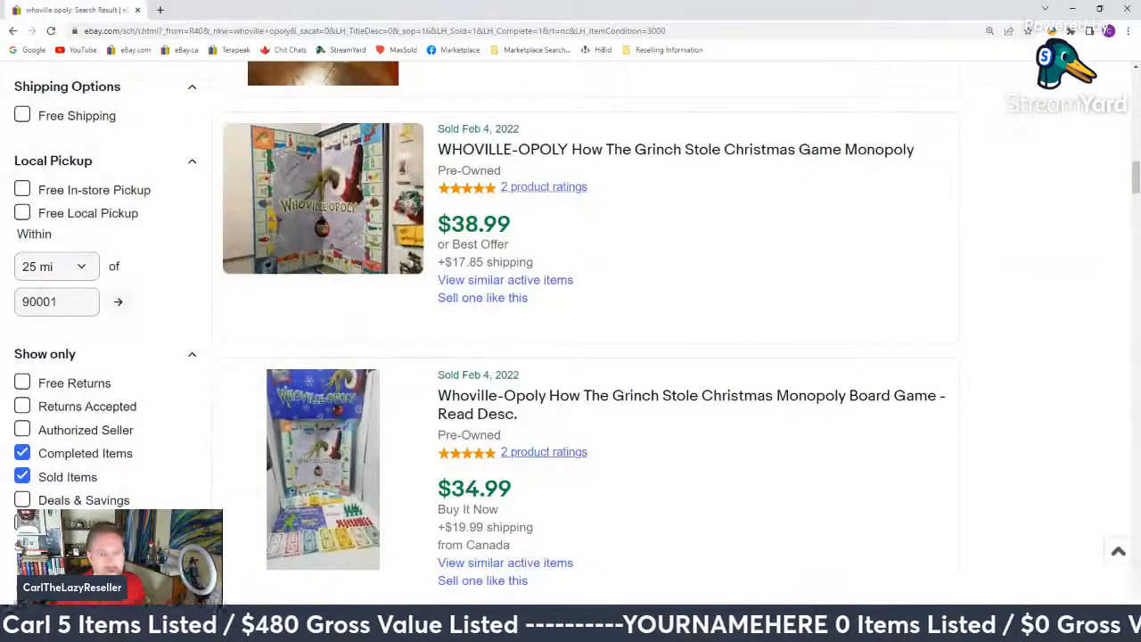
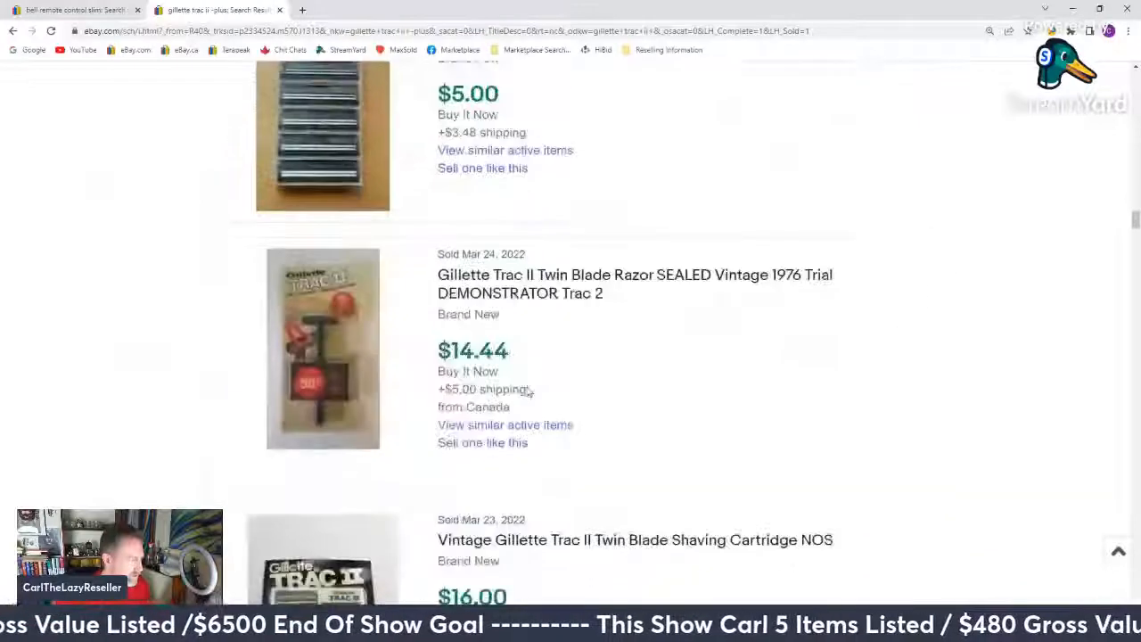
Step: Start a draft from the sold "Vintage Gillette Trac II Twin Blade Shaving Cartridge NOS" listing and compare further sold Trac II items
scroll(529, 392, "down", 3)
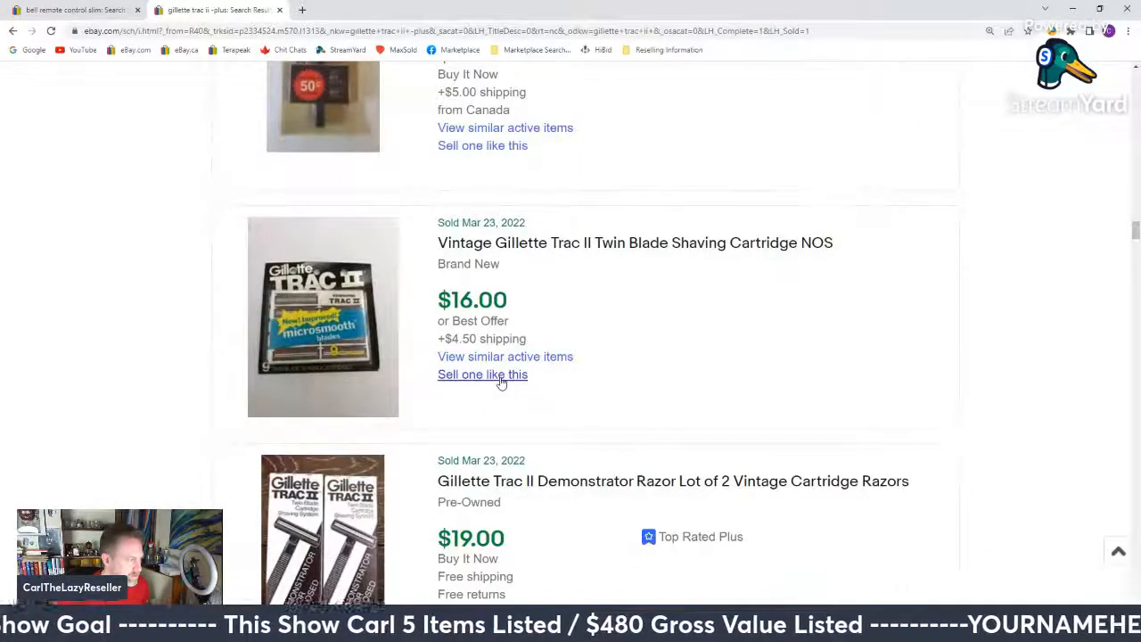
middle_click(501, 378)
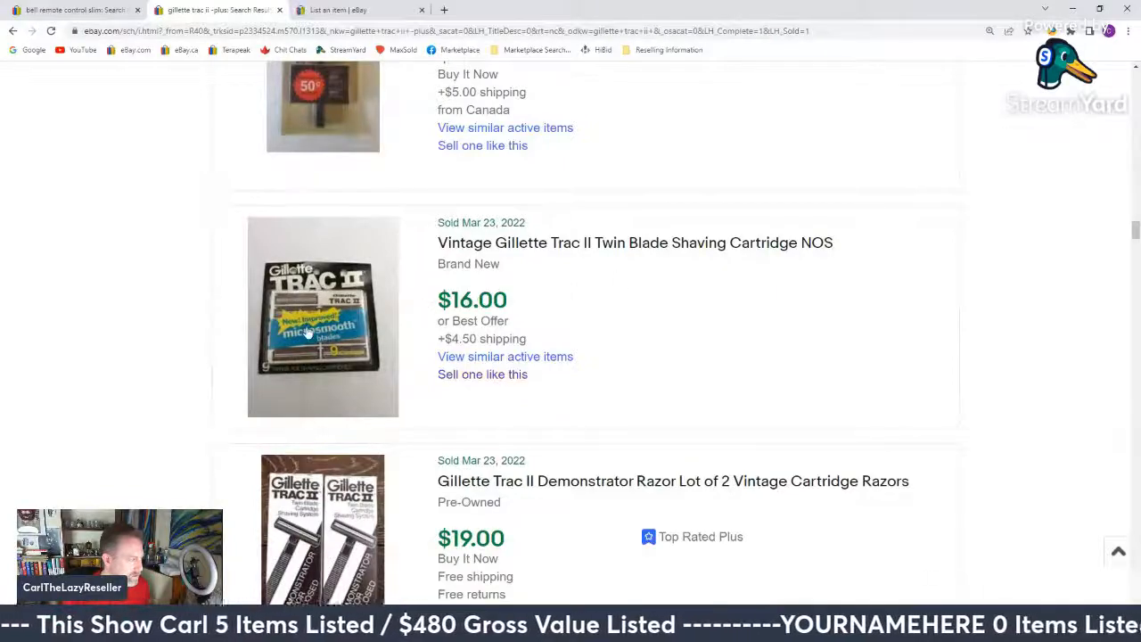
scroll(229, 330, "down", 10)
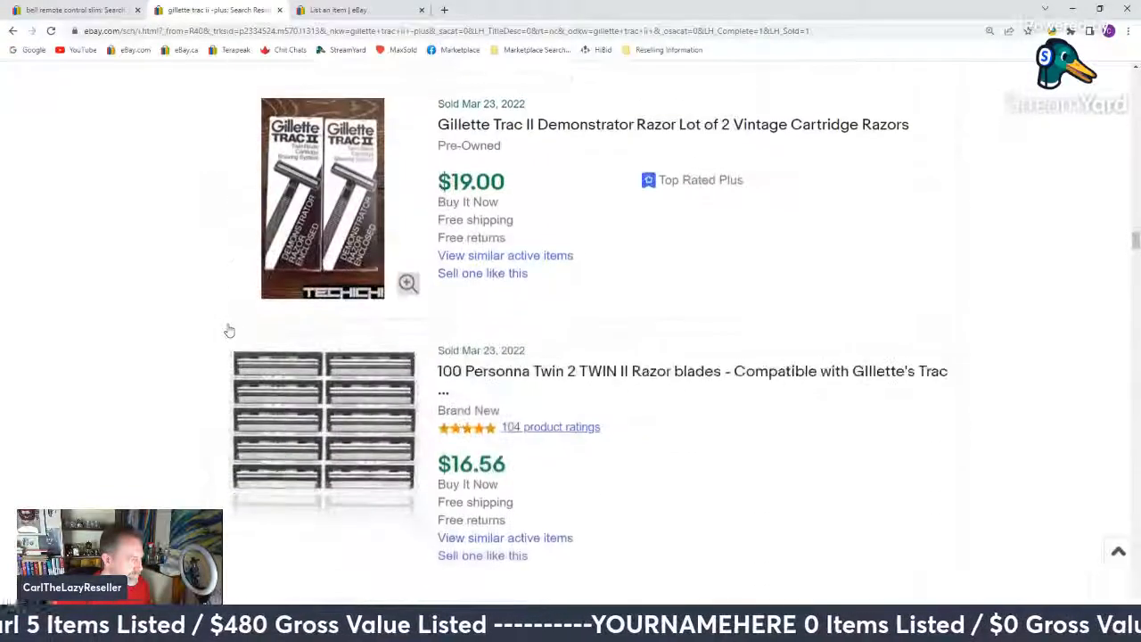
scroll(229, 331, "down", 12)
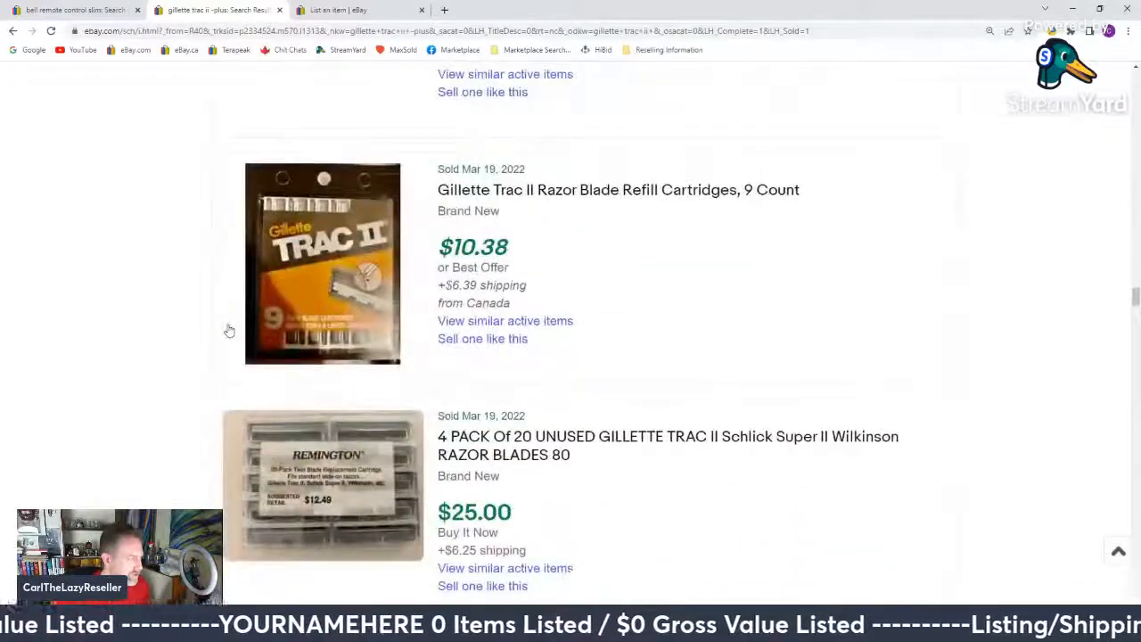
scroll(229, 331, "down", 7)
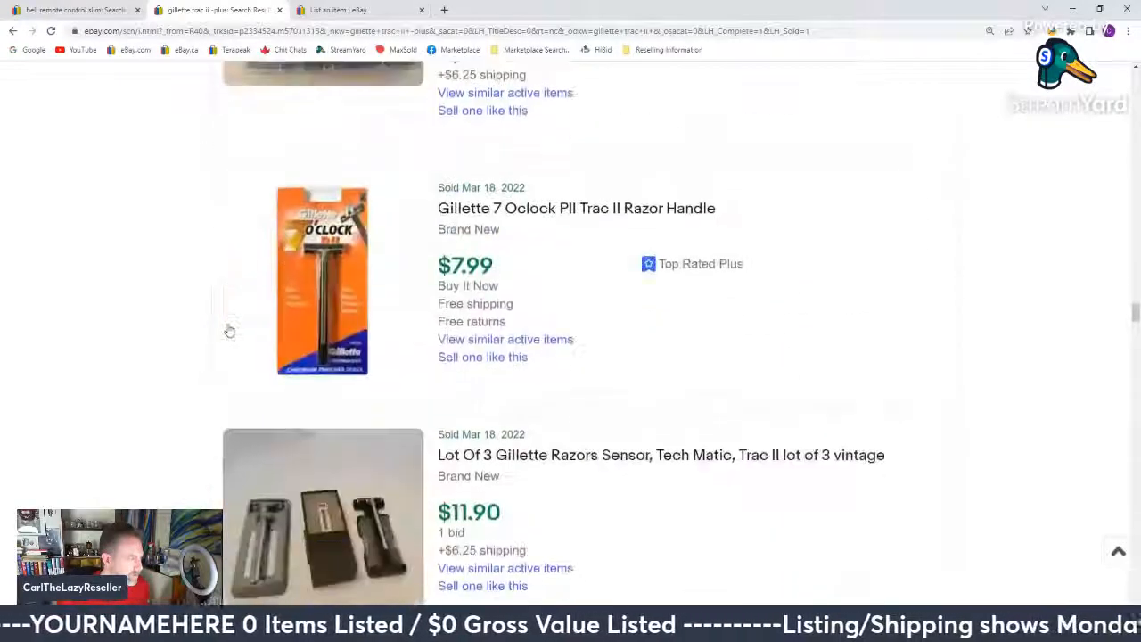
scroll(229, 331, "down", 13)
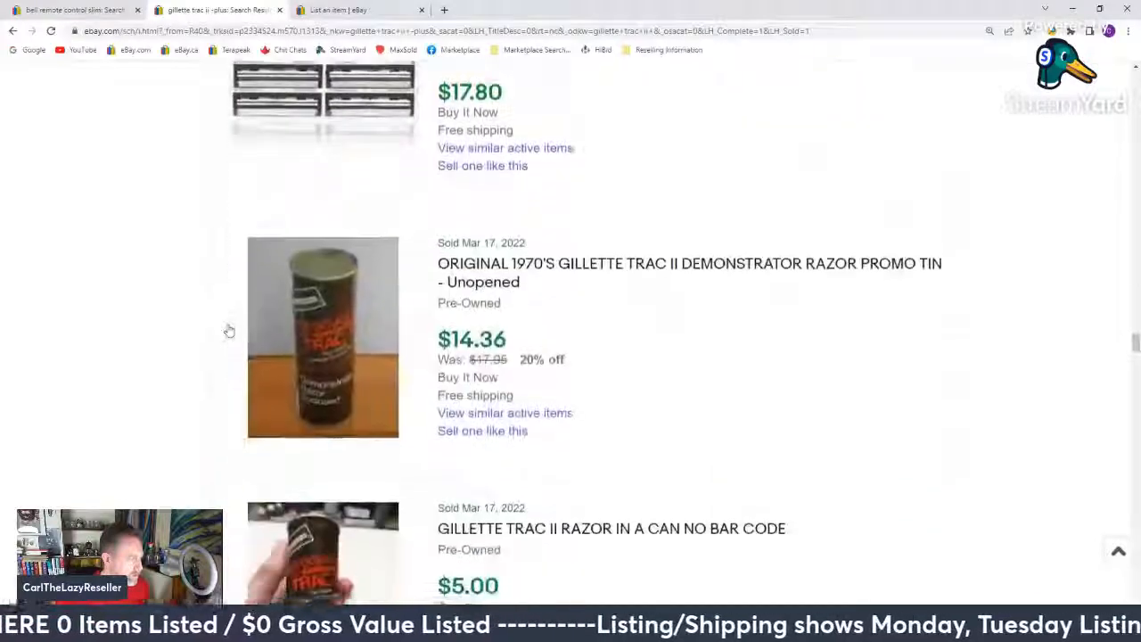
scroll(229, 330, "down", 6)
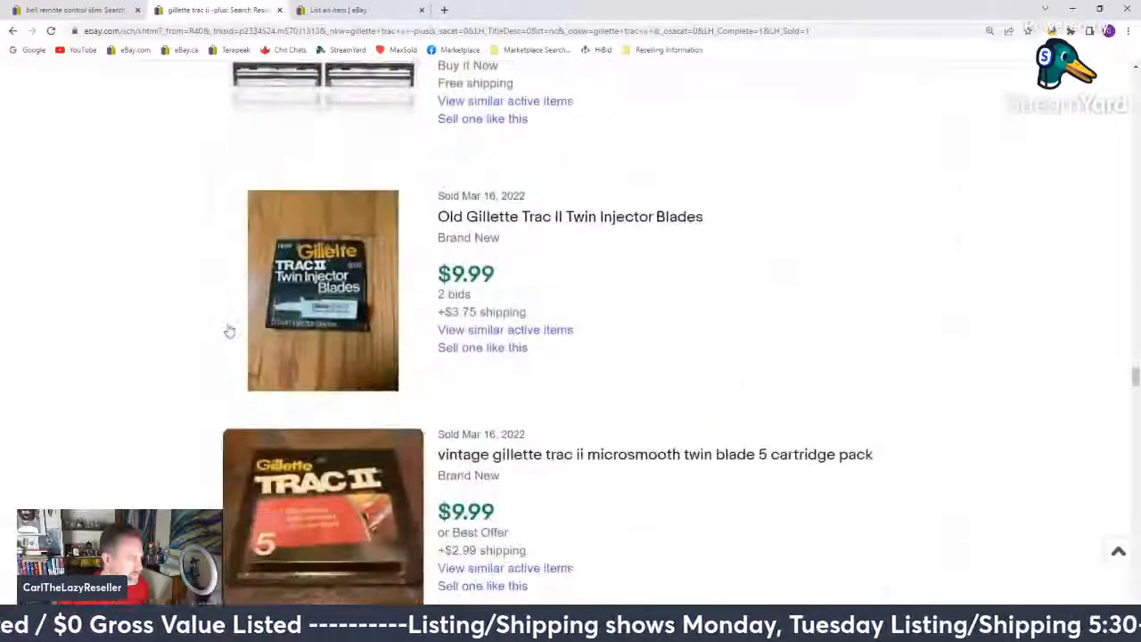
scroll(229, 331, "down", 5)
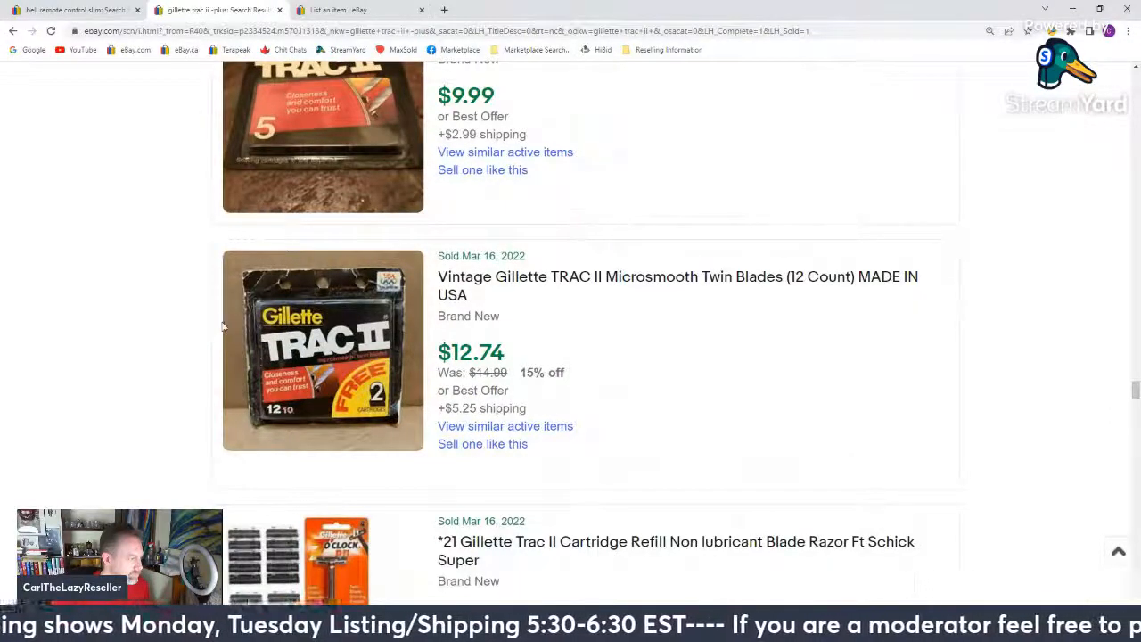
Step: Set the Buy It Now price of the Gillette Trac II draft to $34.99
left_click(366, 7)
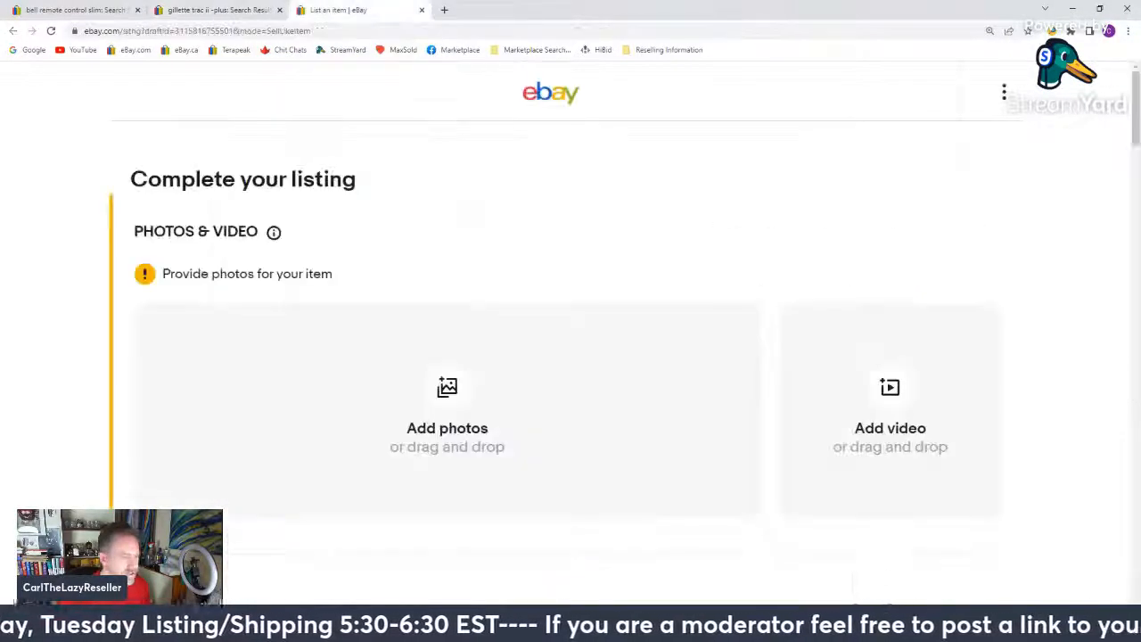
left_click_drag(1136, 125, 1136, 408)
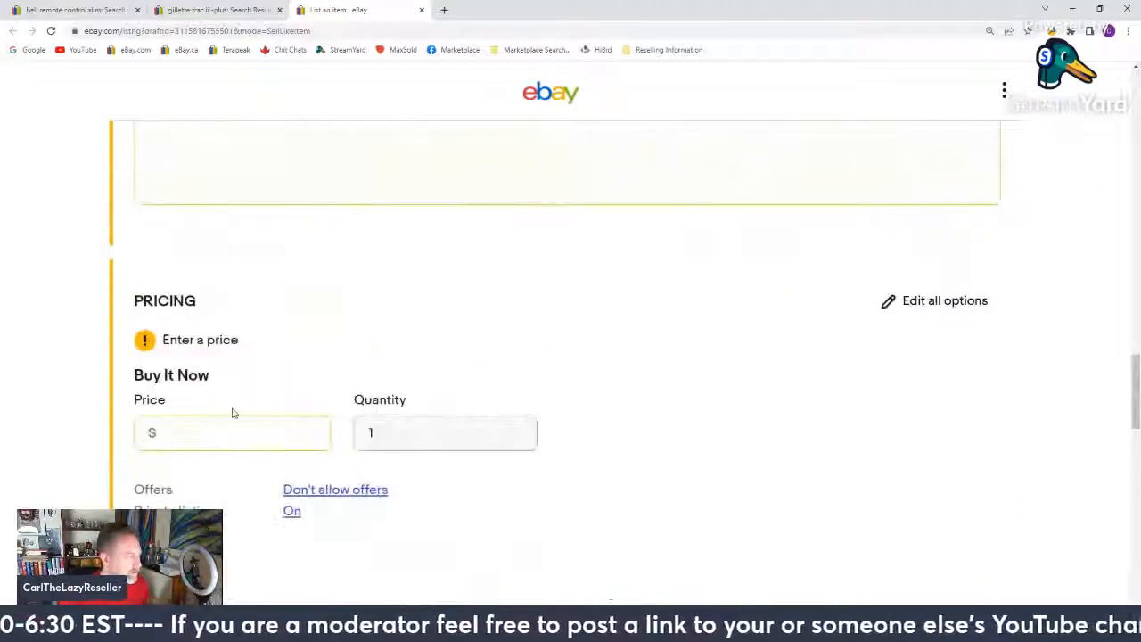
left_click(229, 436)
type("34.99")
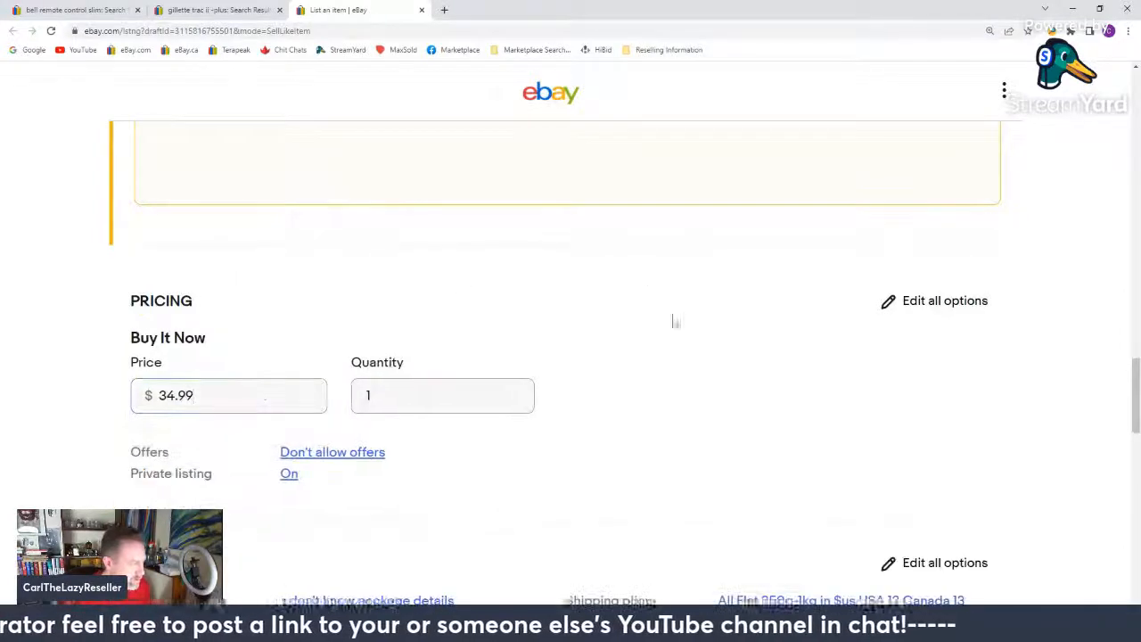
Step: Change the draft's shipping policy to "All Flat 0-250g in US$ to USA $7 to Canada $11"
scroll(678, 325, "down", 3)
left_click(749, 305)
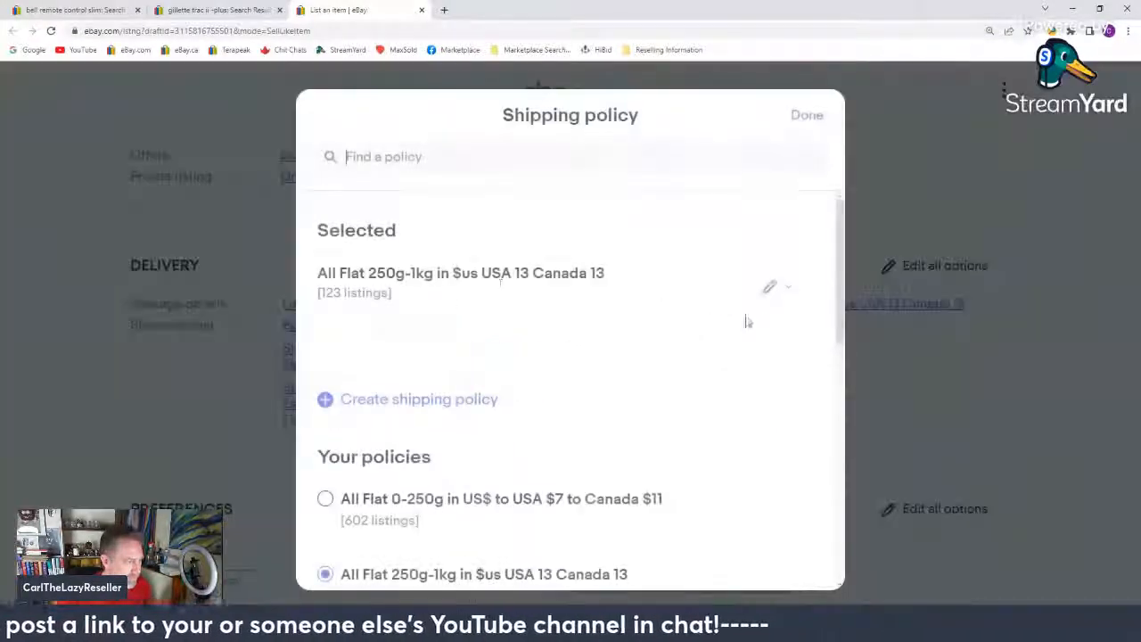
left_click(327, 498)
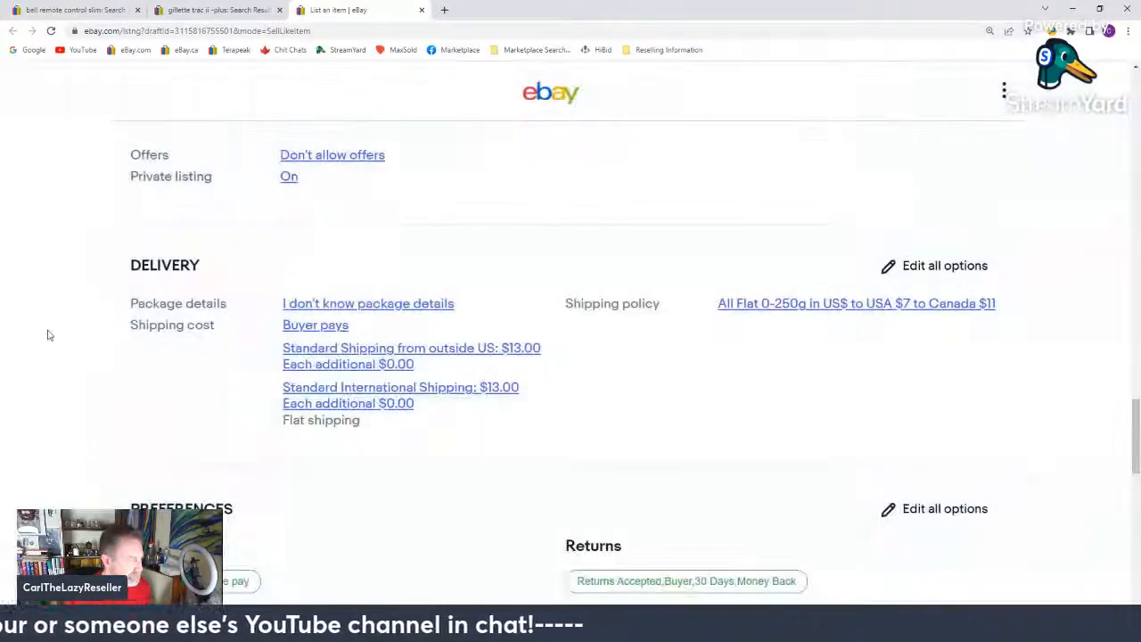
Step: Insert the "Combined Only" template into the description and set the item condition to New
scroll(56, 331, "up", 10)
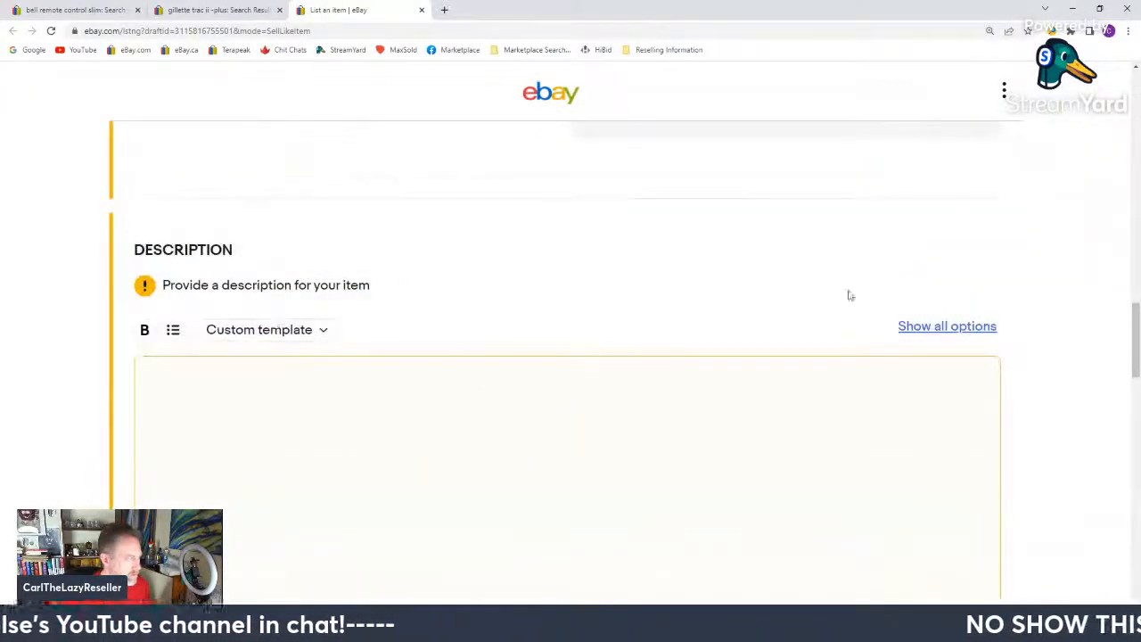
scroll(622, 352, "up", 1)
left_click(234, 448)
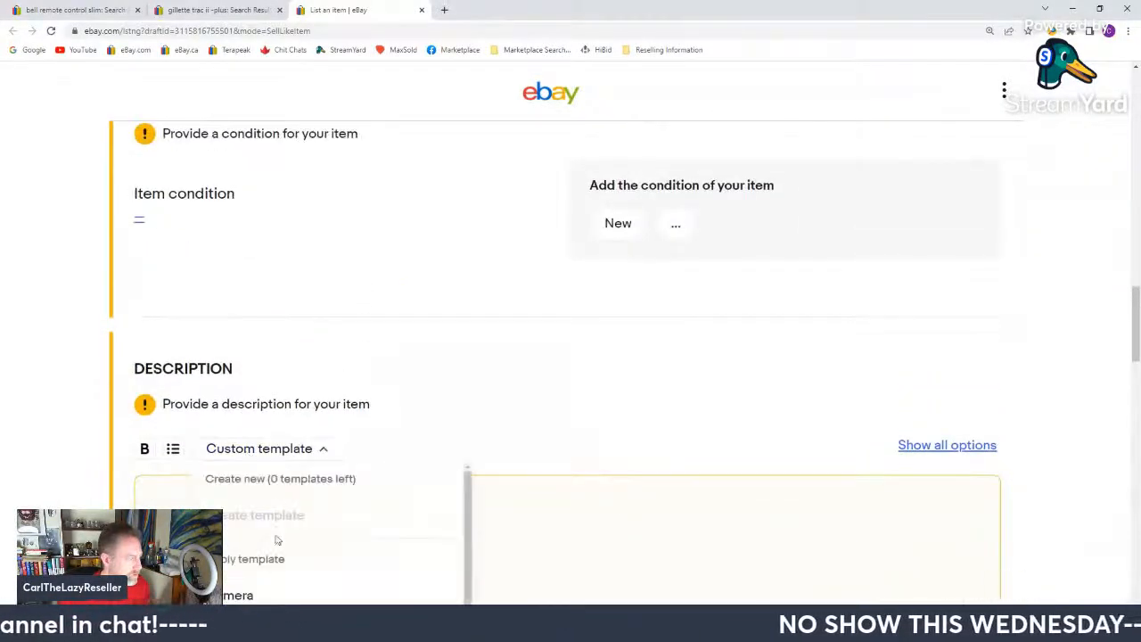
scroll(276, 540, "down", 3)
mouse_move(278, 544)
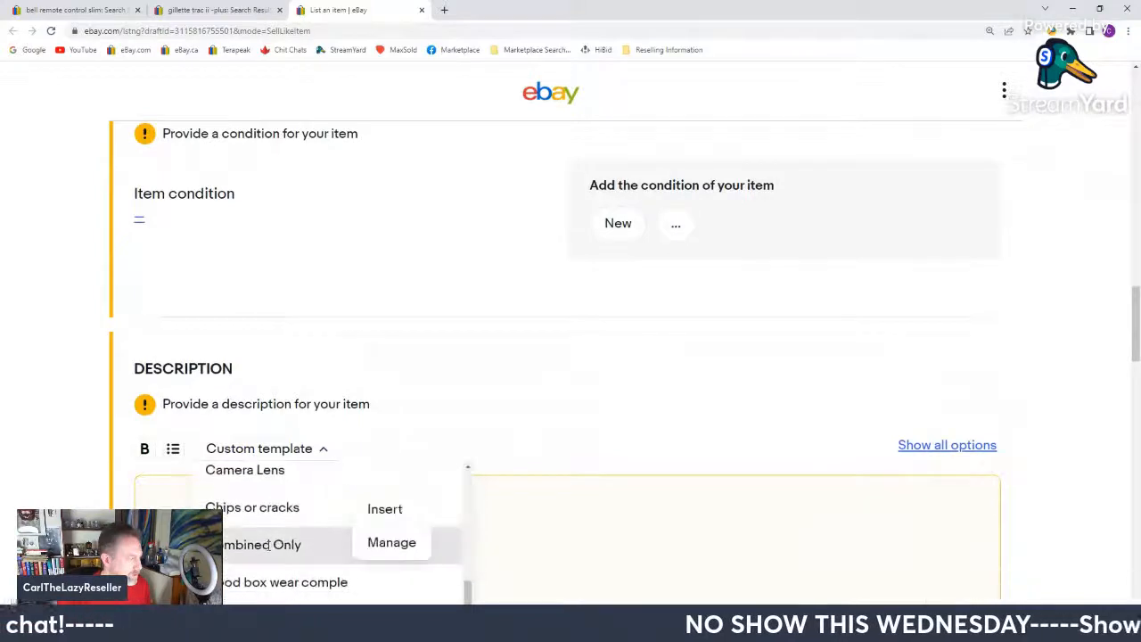
left_click(384, 509)
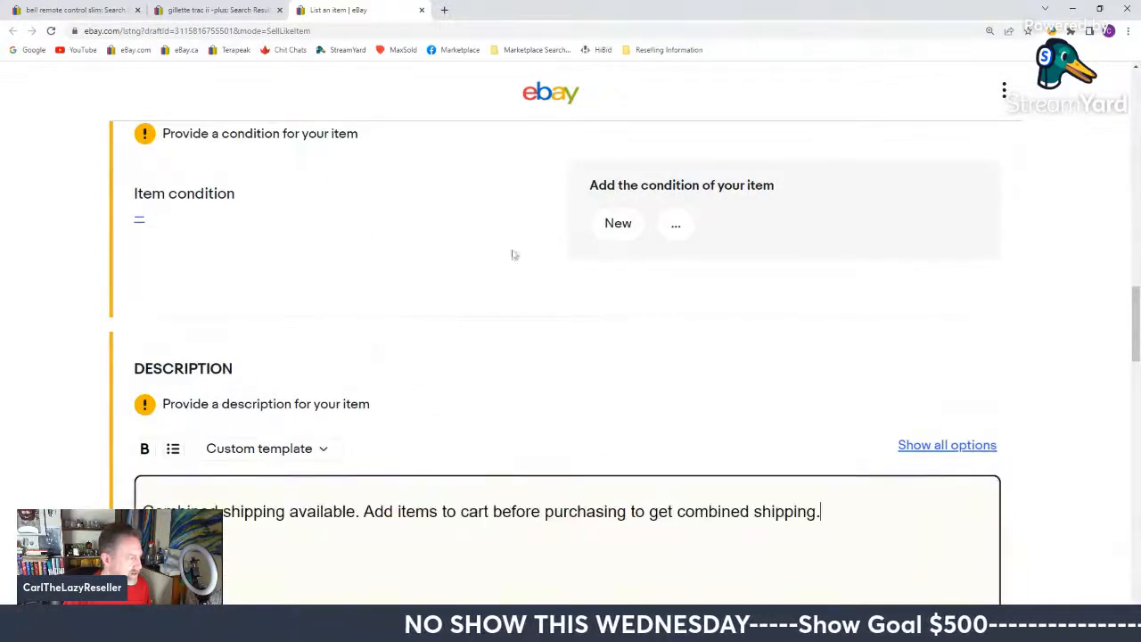
left_click(615, 236)
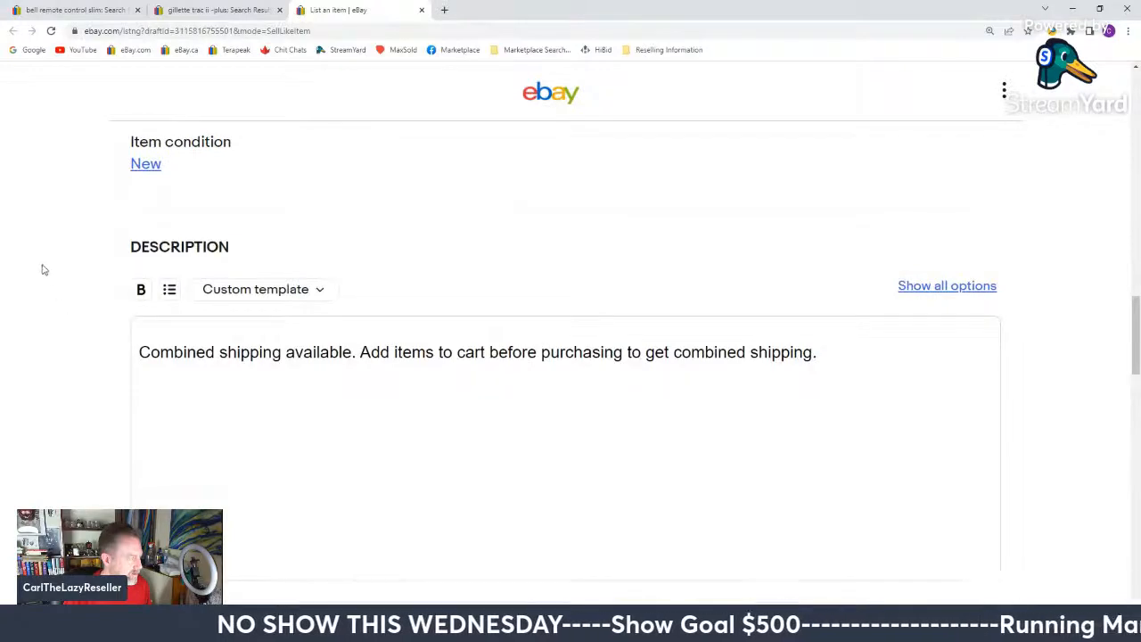
Step: Add the photos 20220325_193804.jpg and 20220325_193809.jpg from the To List folder to the Gillette Trac II draft
scroll(44, 269, "up", 8)
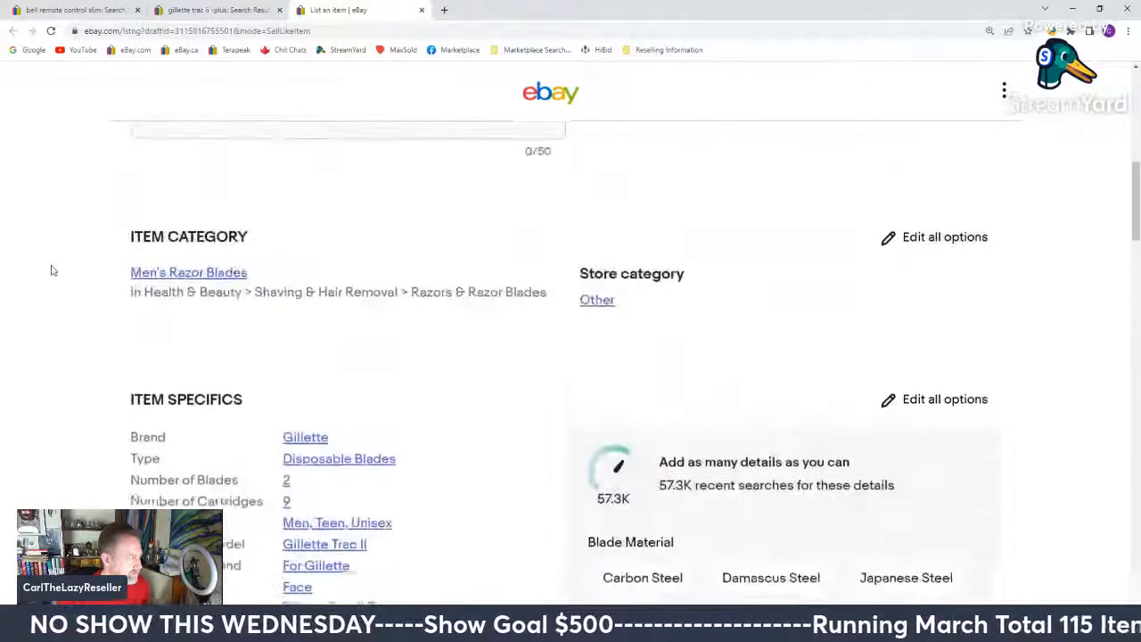
scroll(51, 270, "up", 8)
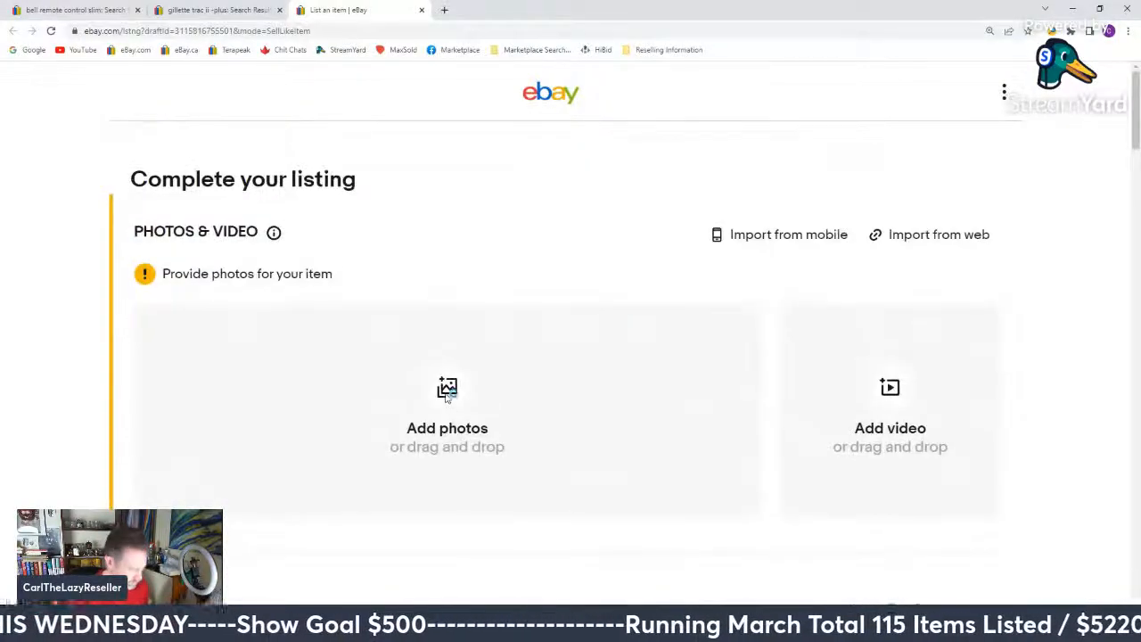
left_click(447, 397)
left_click_drag(756, 84, 772, 339)
left_click(616, 142)
left_click(188, 295, "ctrl")
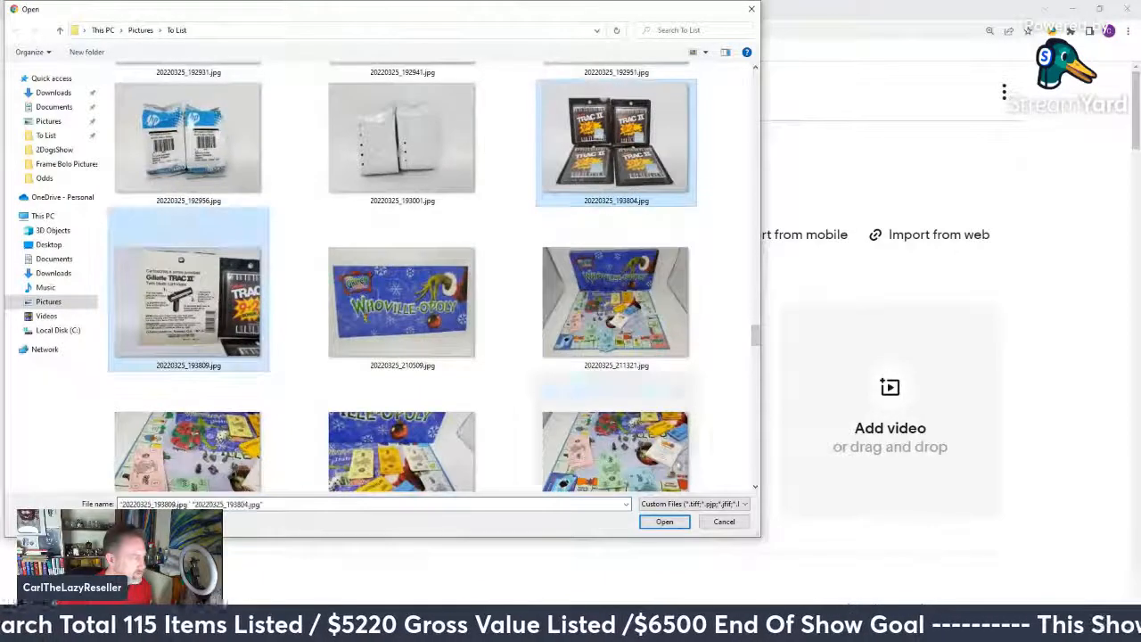
left_click(664, 521)
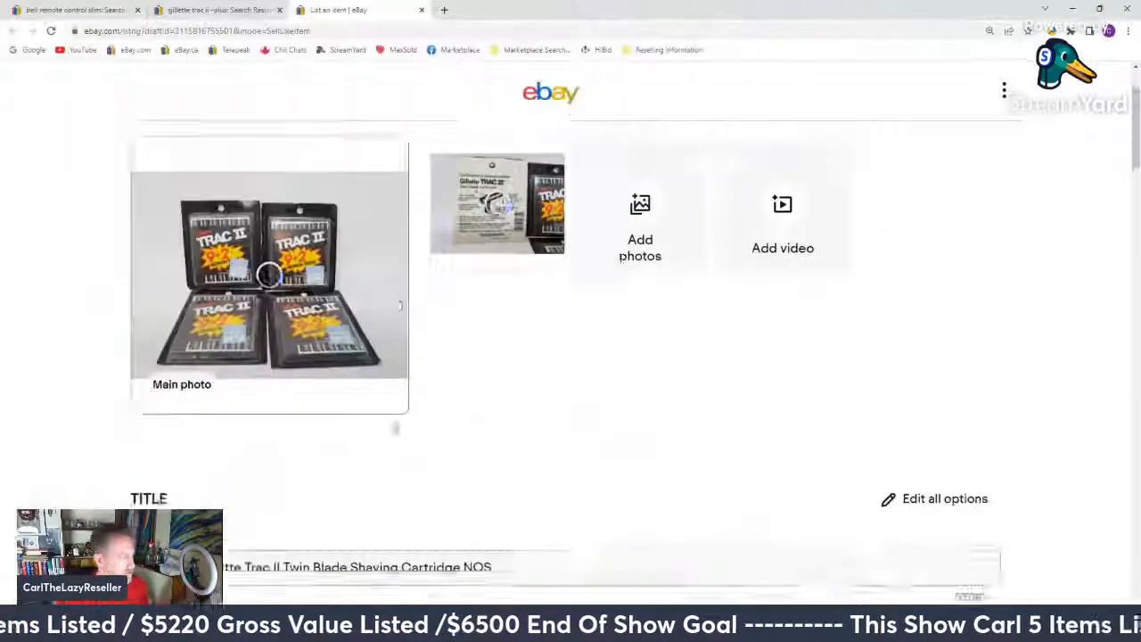
Step: Change the draft's title to "Lot of 4 packages of 11 Vintage Gillette Trac II Twin Blade Shaving Cartridge"
scroll(400, 305, "down", 2)
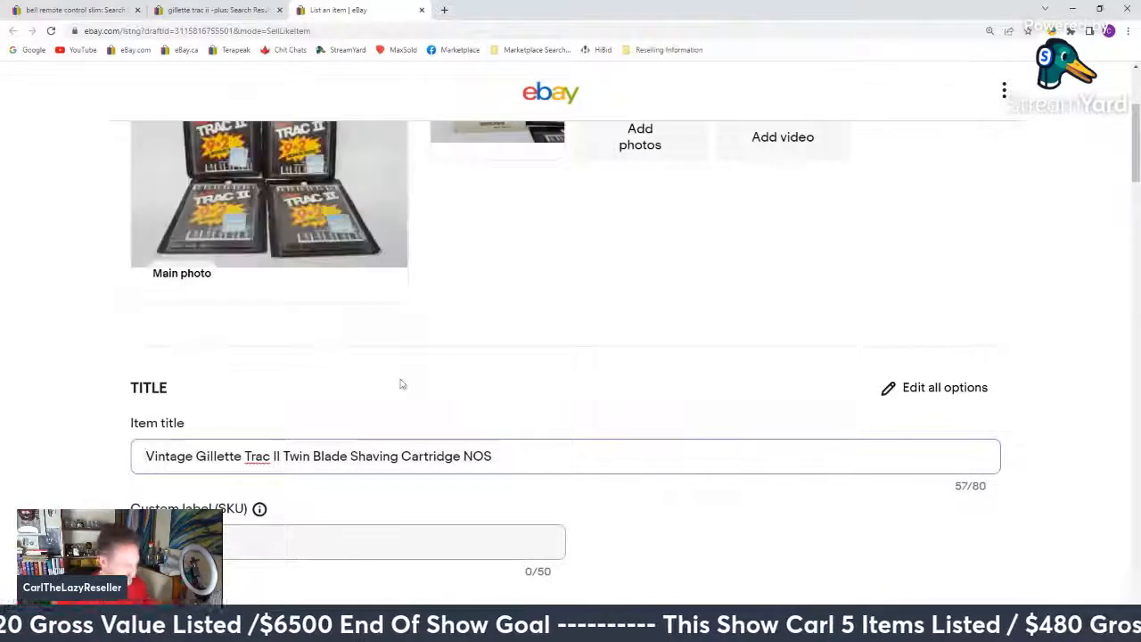
type("Lo")
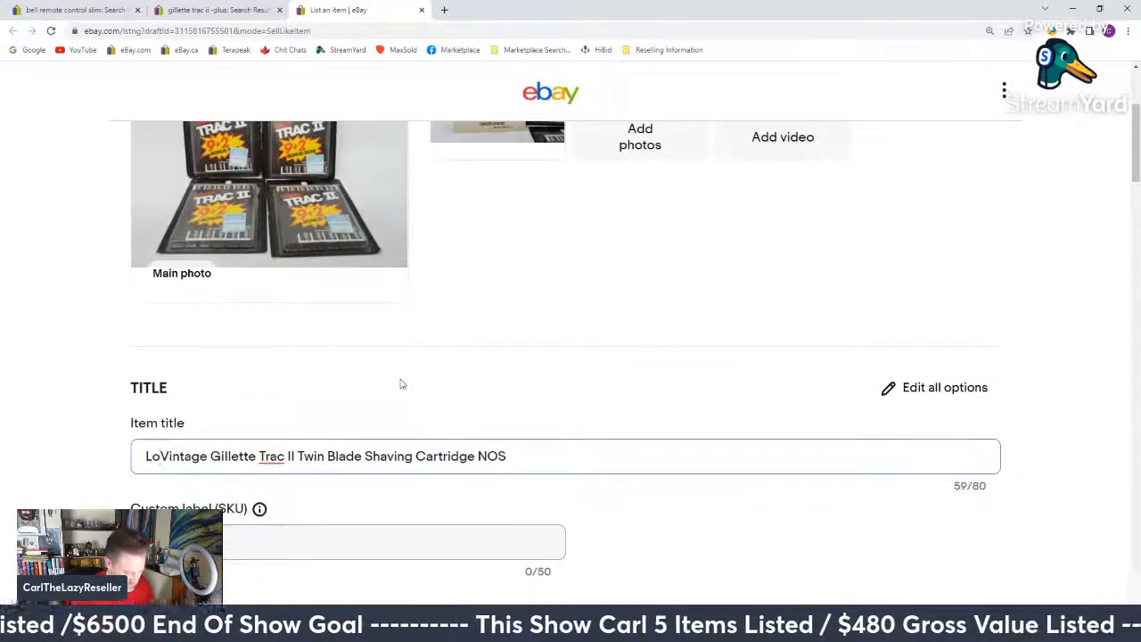
type("t of 4 ")
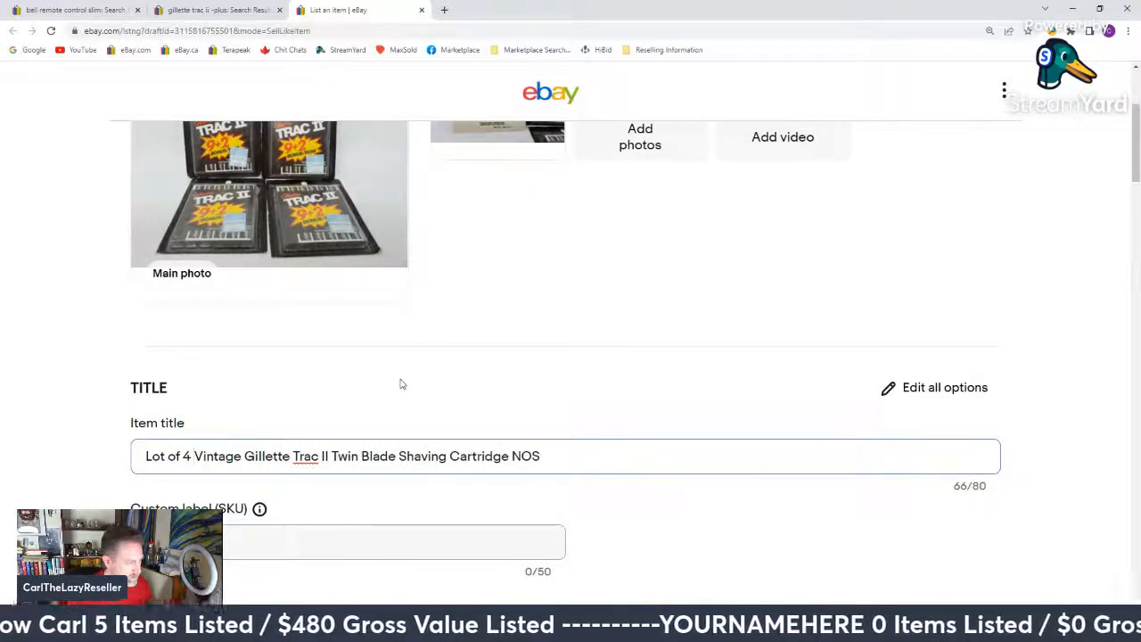
type("pac")
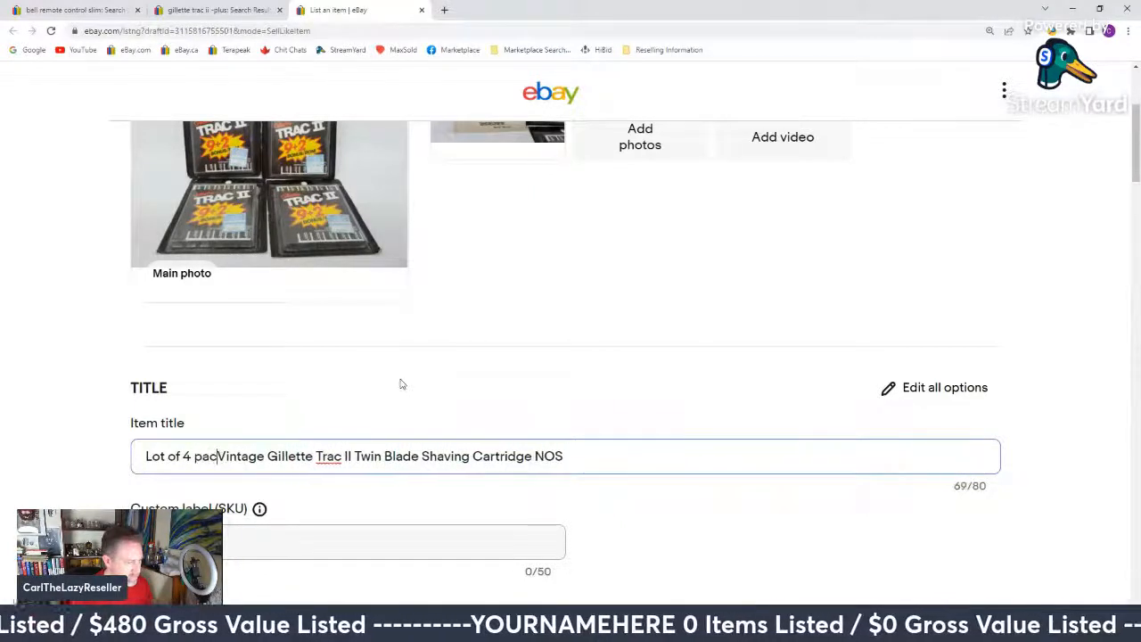
type("kages of ")
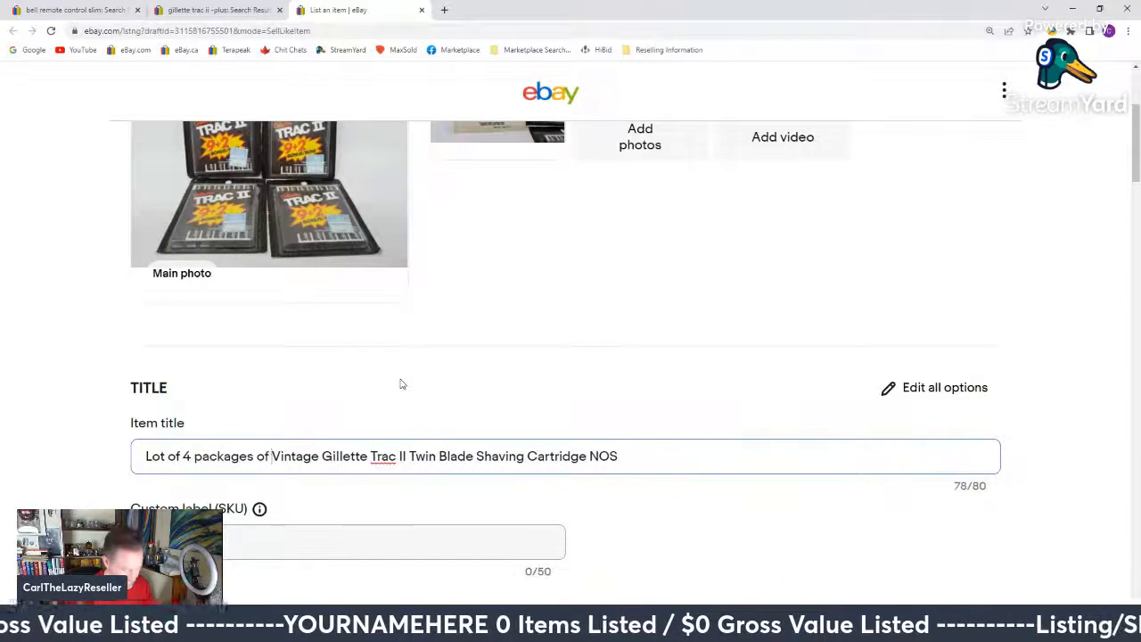
type("11")
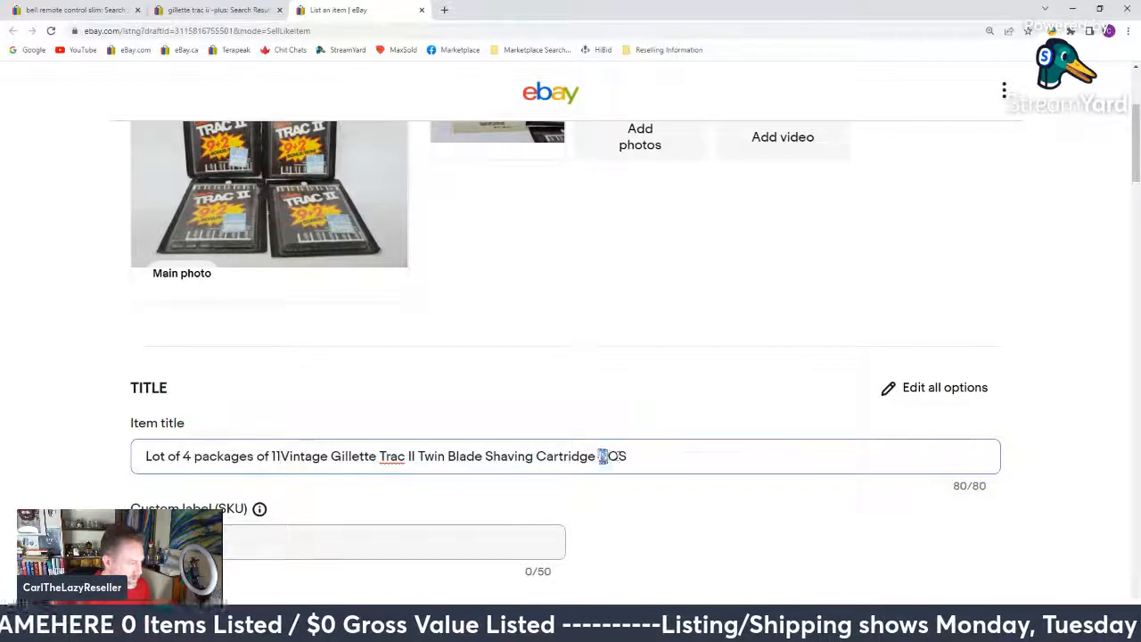
key("BackSpace")
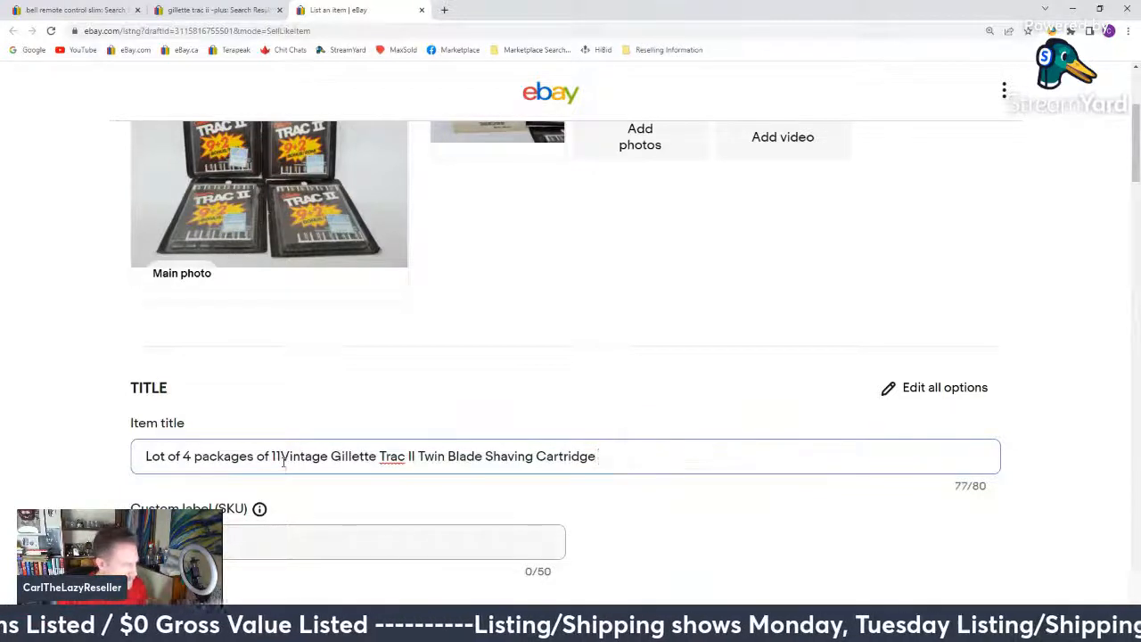
left_click(283, 458)
Step: Set the custom label (SKU) to B22 and publish the Gillette Trac II listing
left_click(246, 549)
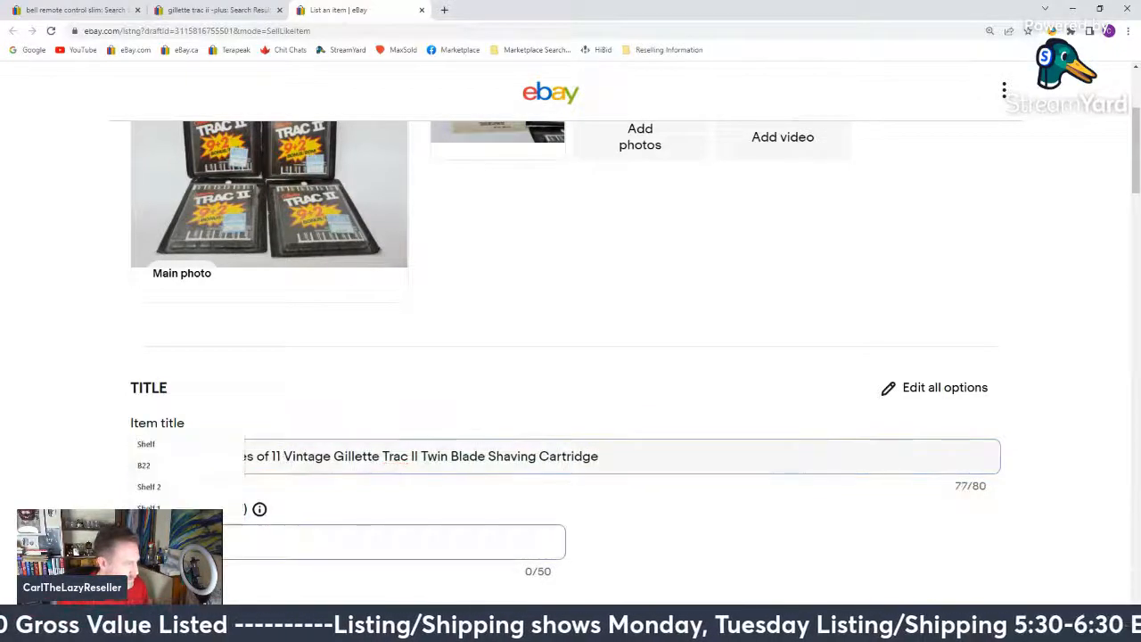
left_click(162, 474)
scroll(96, 487, "down", 10)
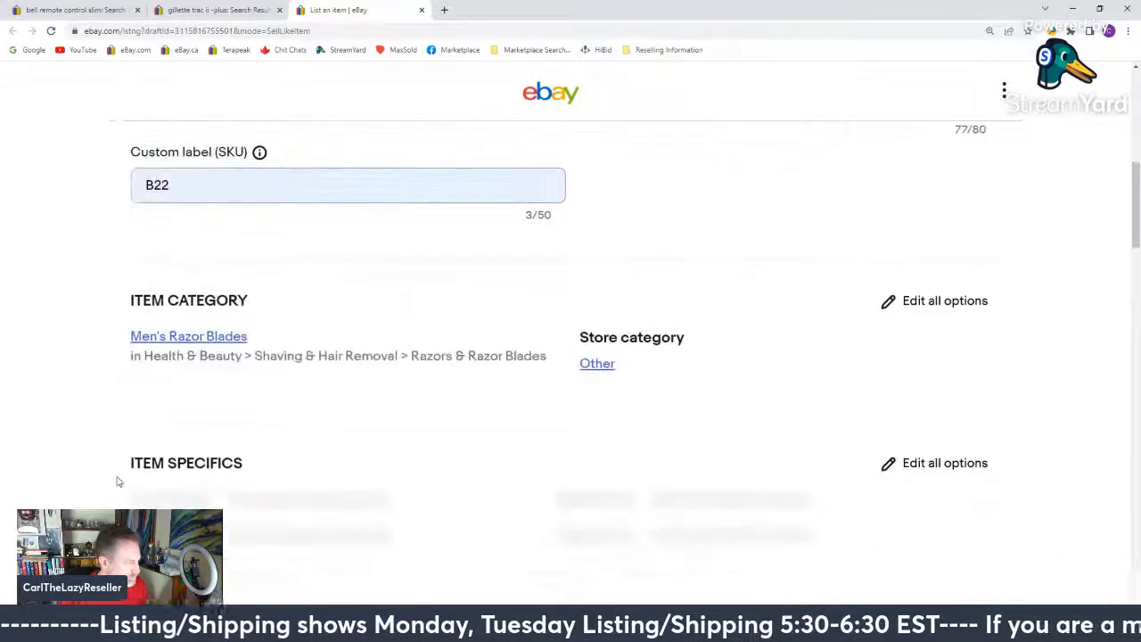
scroll(122, 481, "down", 10)
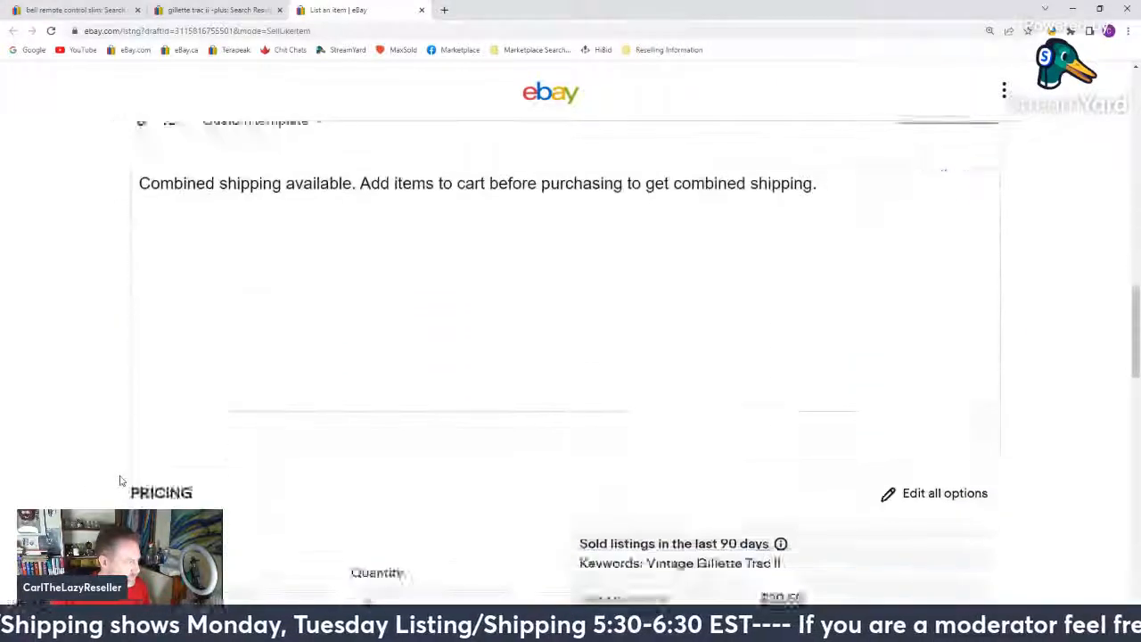
scroll(121, 480, "up", 3)
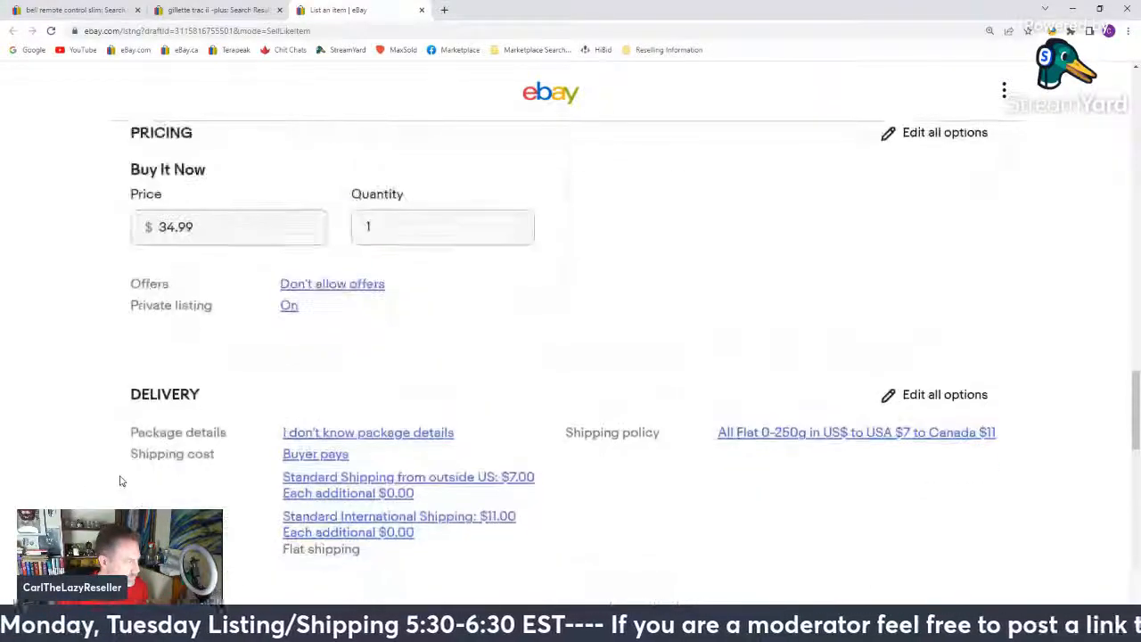
scroll(121, 481, "down", 4)
scroll(119, 477, "down", 10)
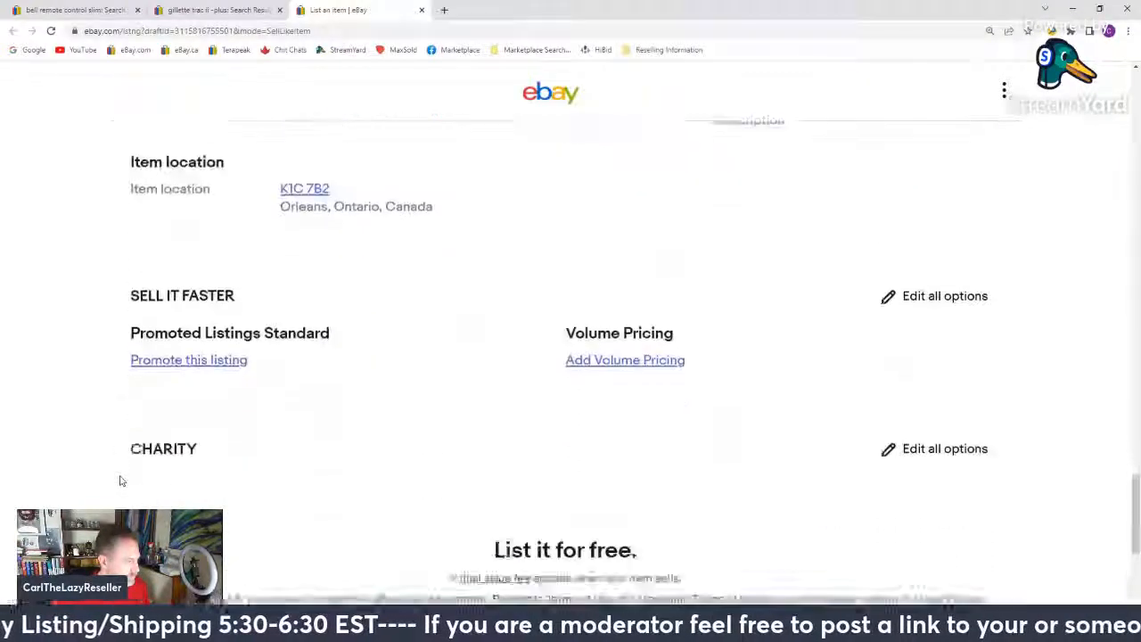
left_click(545, 309)
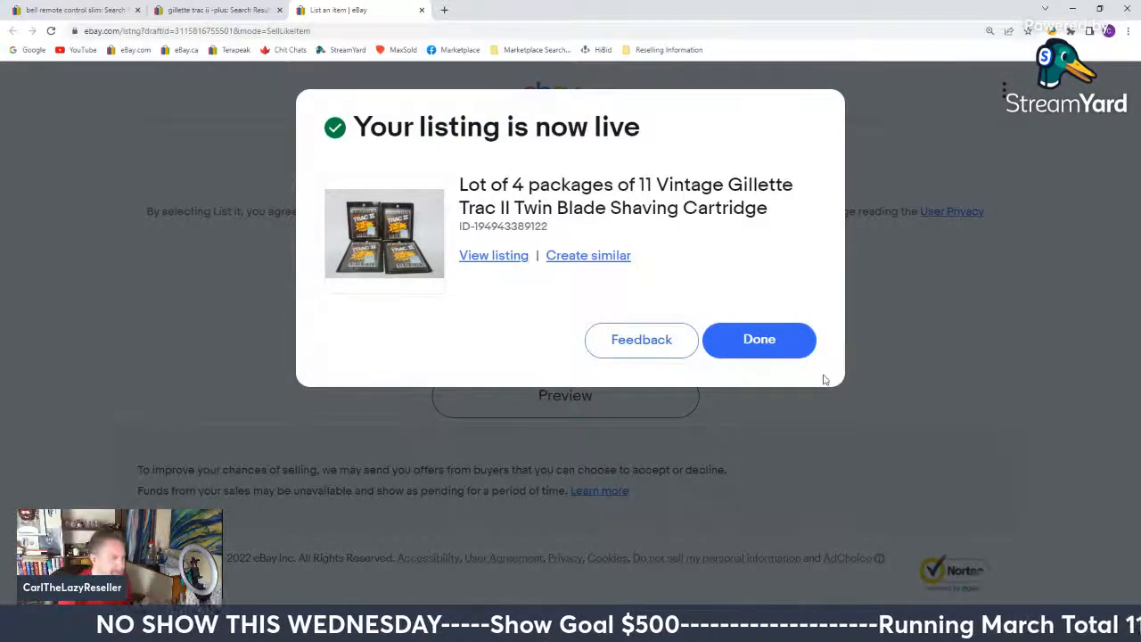
Step: Dismiss the listing confirmation and close the active listings and Gillette search tabs
left_click(774, 346)
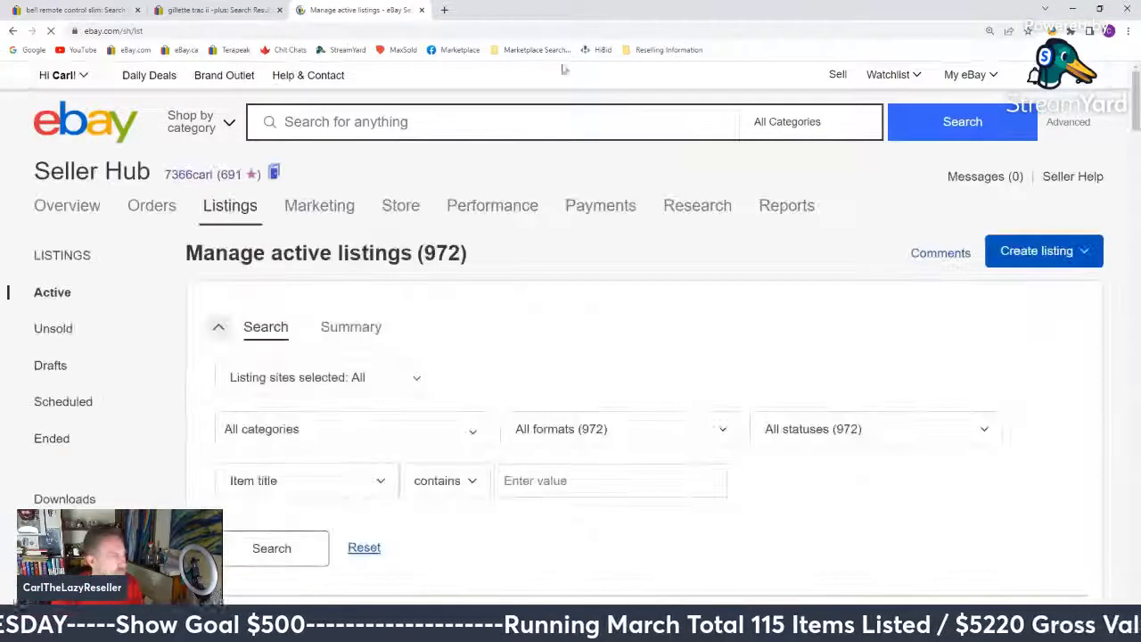
middle_click(336, 5)
middle_click(224, 6)
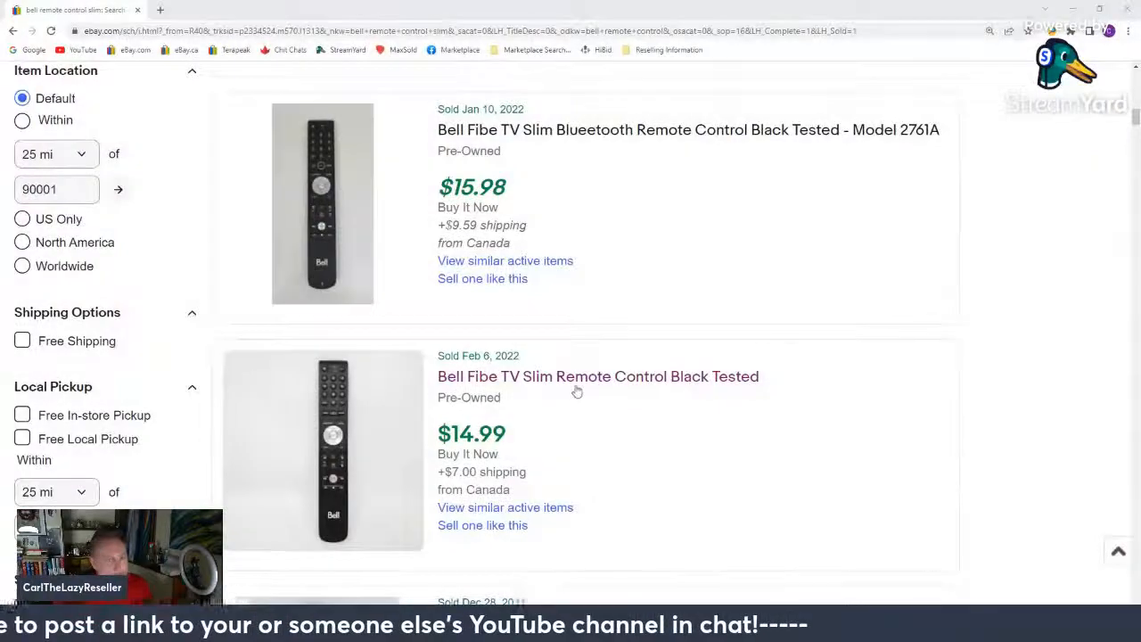
Step: Search the sold listings for "the hughes-owens slide rule" in place of the Bell remote search
scroll(576, 391, "up", 3)
scroll(581, 387, "up", 10)
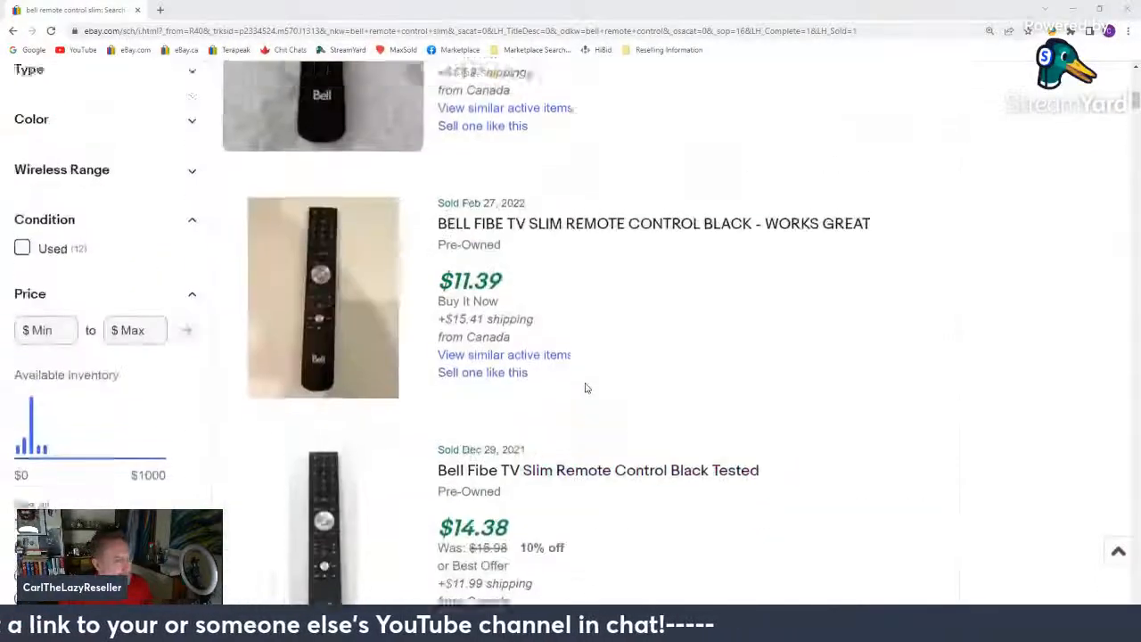
triple_click(438, 121)
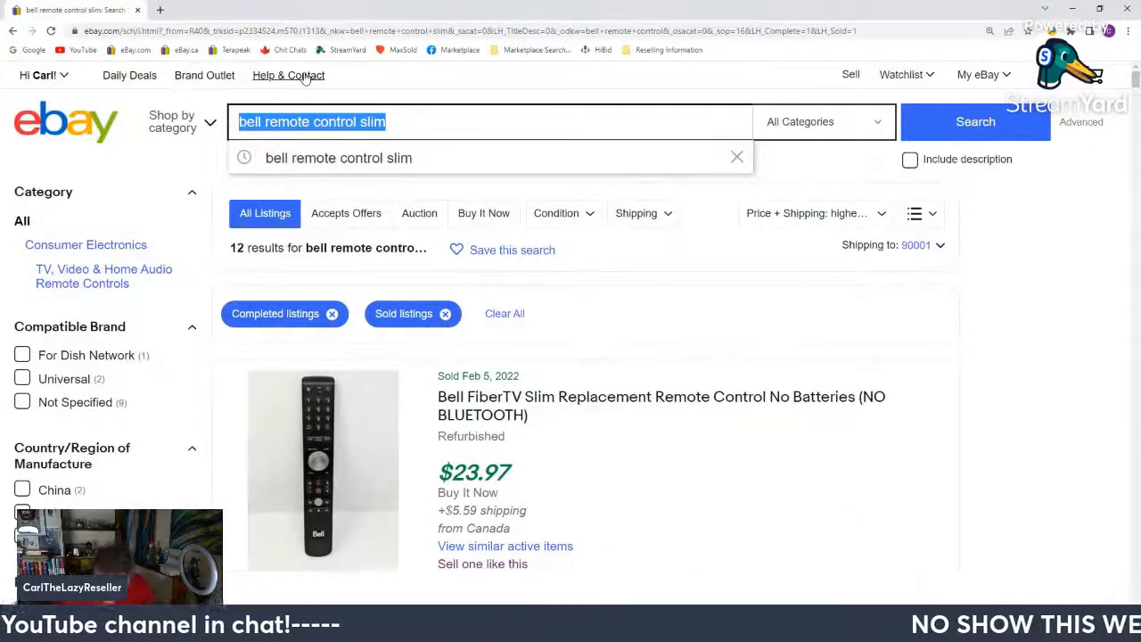
type("the")
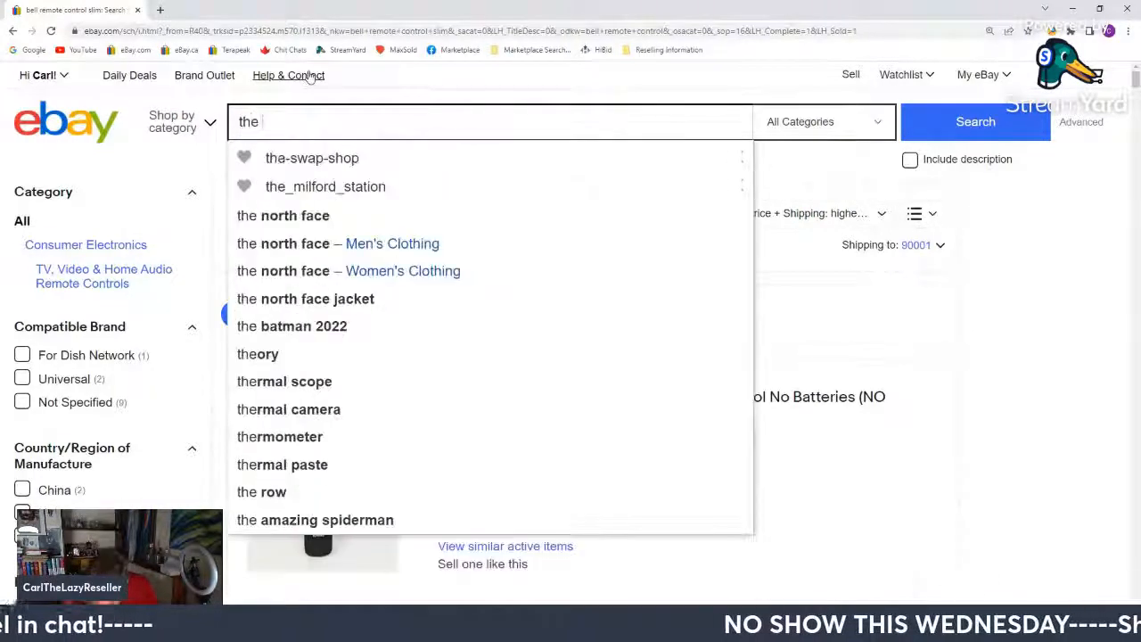
type(" hughes")
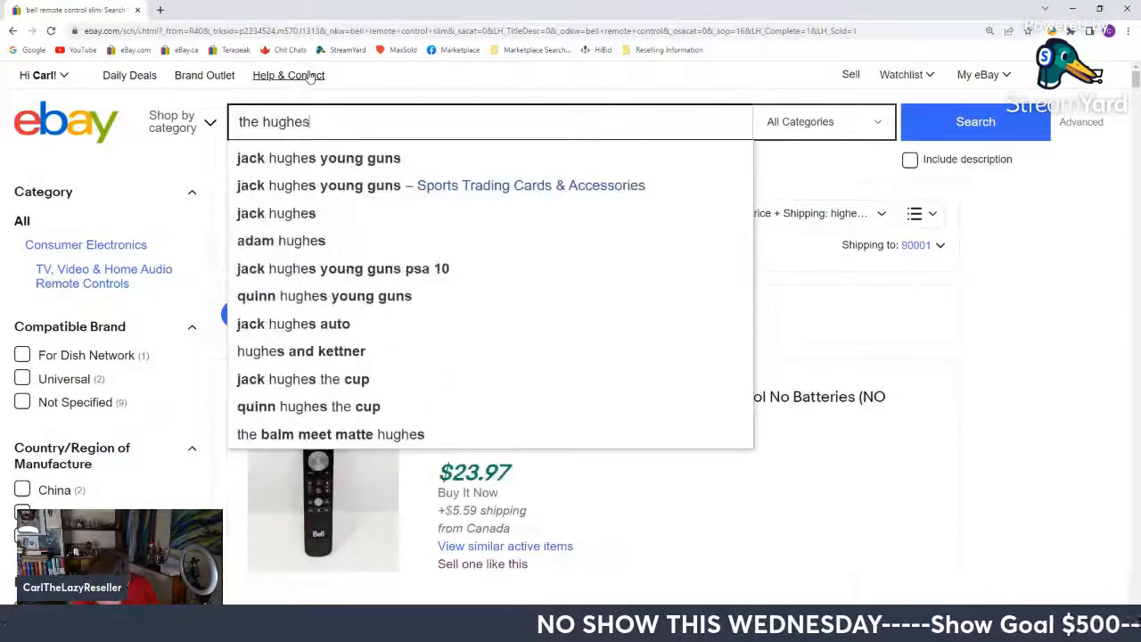
type("-")
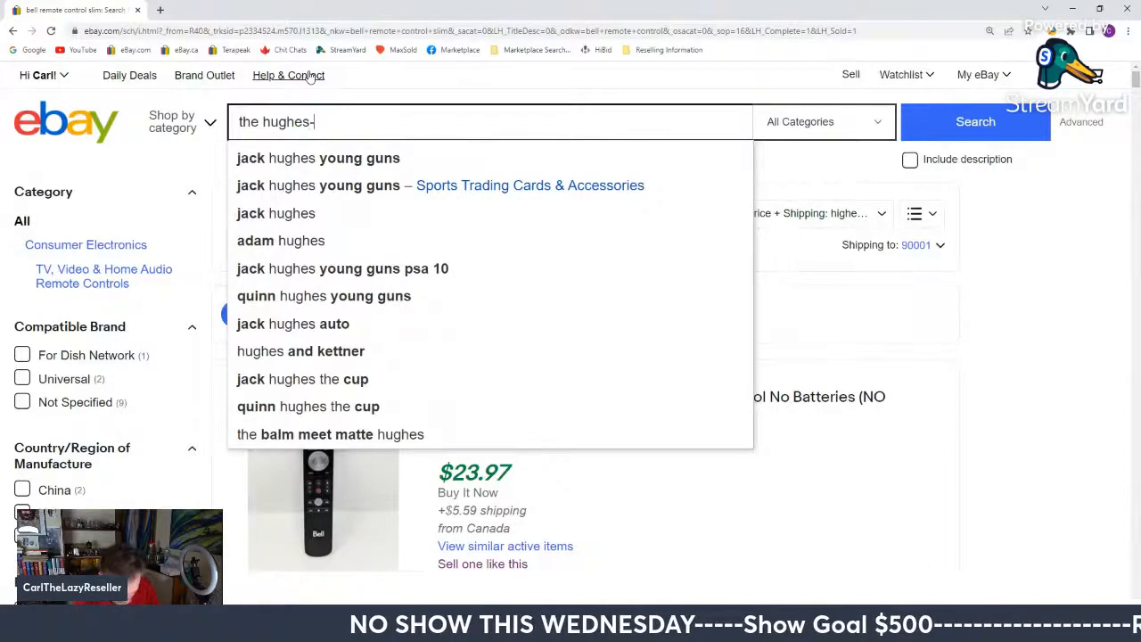
type("owens")
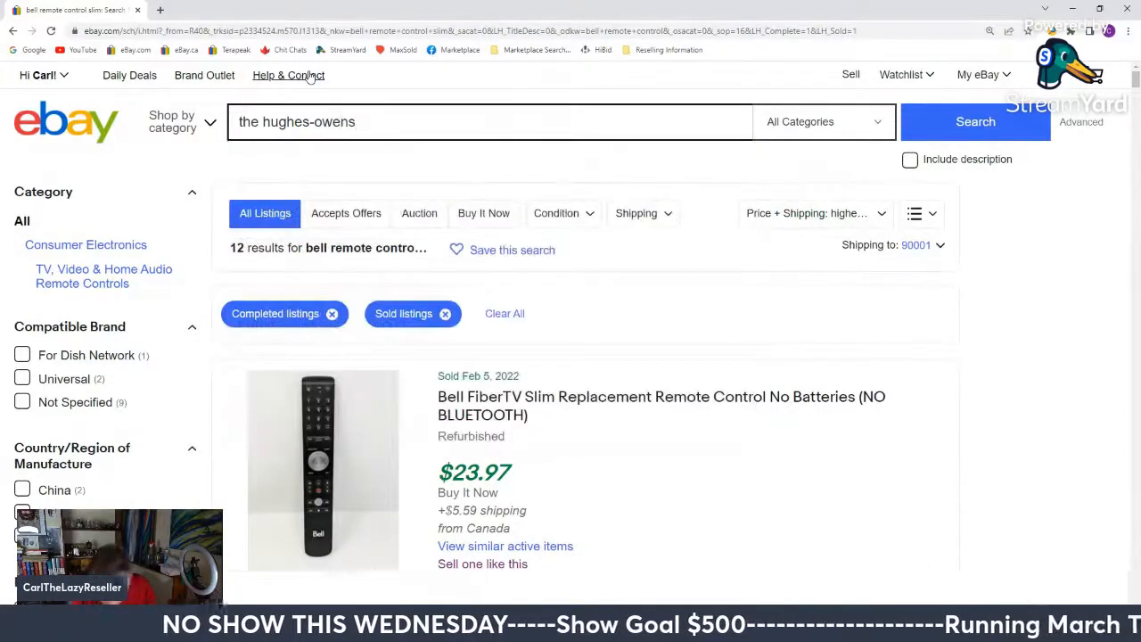
type(" slide")
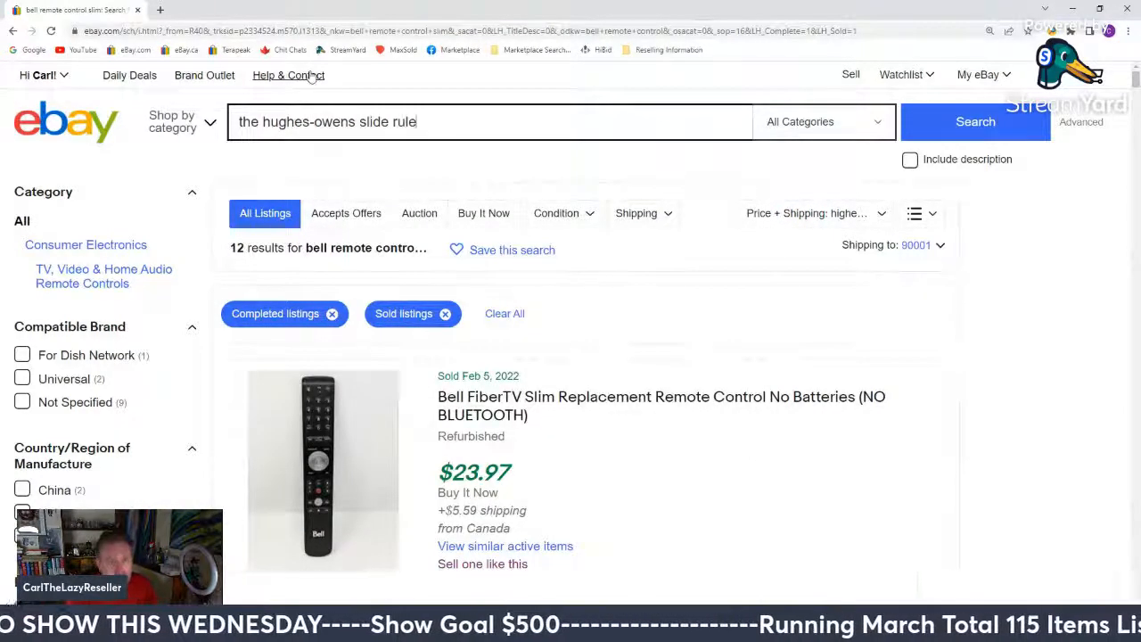
type(" rule")
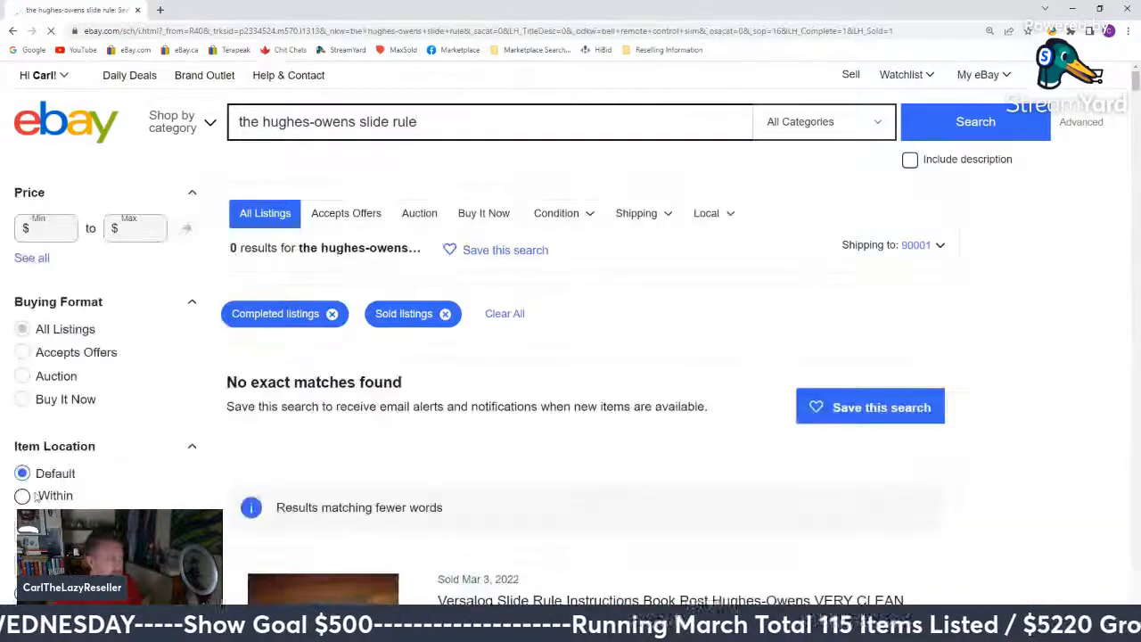
Step: Open the sold Student Hughes-Owens Sun Hemmi Model 341-3526 slide rule and its Sell one like this page in new tabs
scroll(387, 451, "down", 2)
scroll(395, 437, "down", 6)
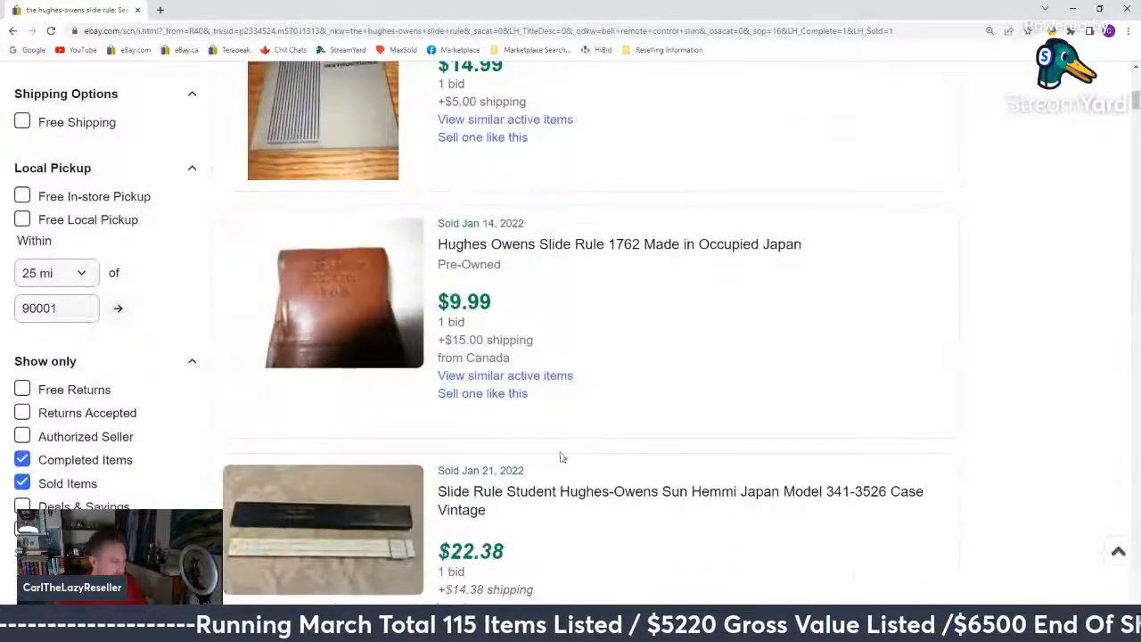
scroll(562, 457, "down", 1)
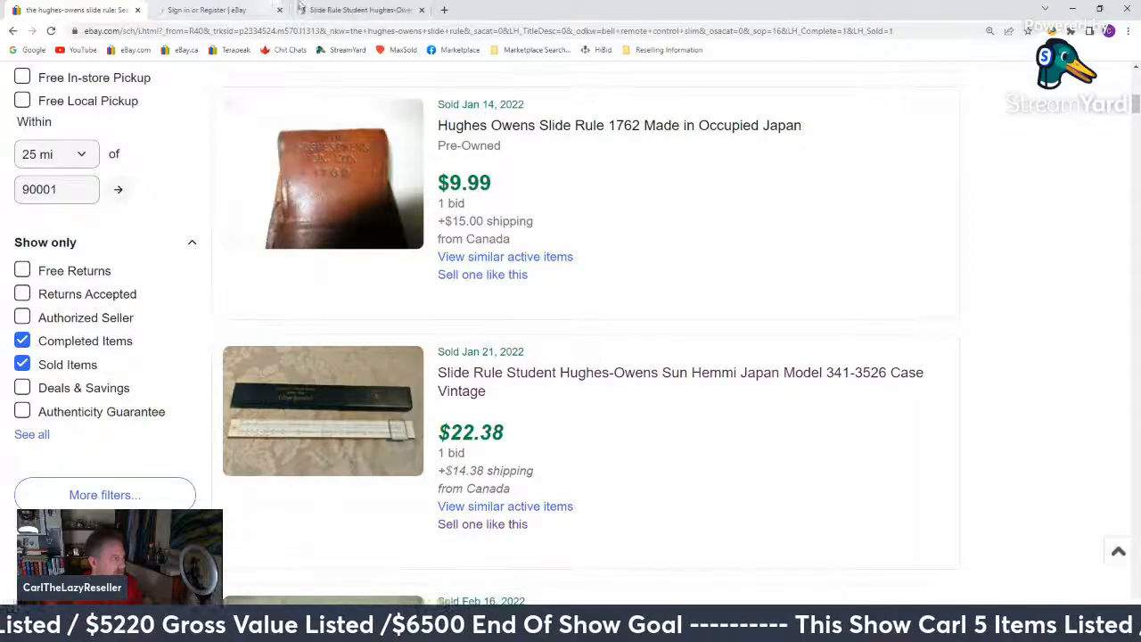
scroll(382, 252, "down", 1)
scroll(382, 252, "down", 2)
Step: View the original listing of the Student Hughes-Owens Model 341-3526 slide rule to check its photos and sale details
left_click(314, 7)
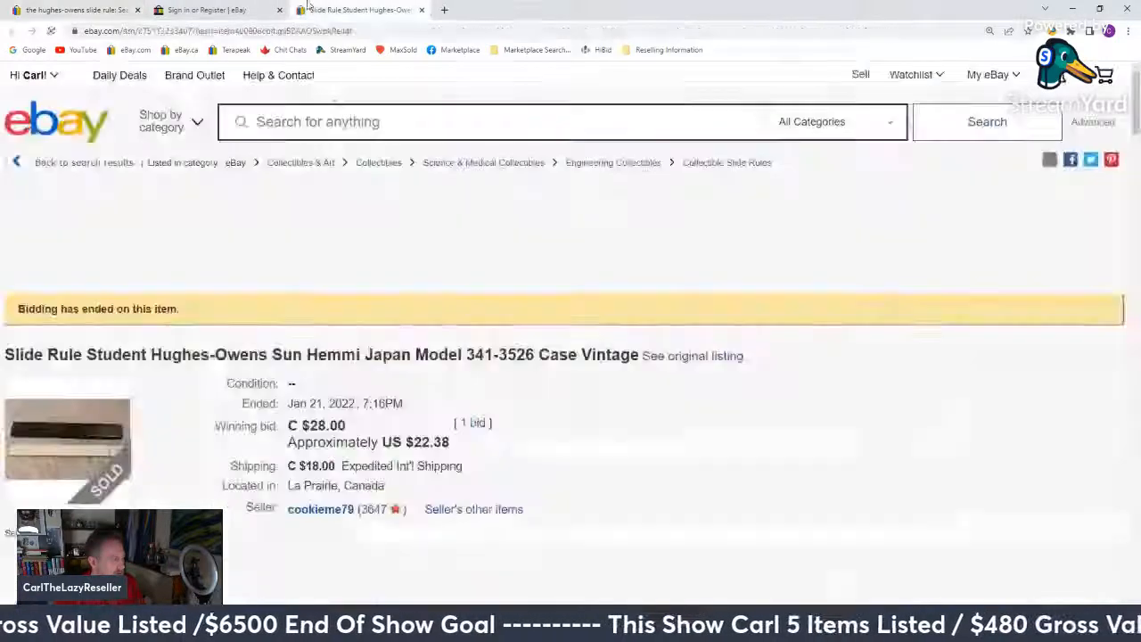
scroll(188, 287, "down", 2)
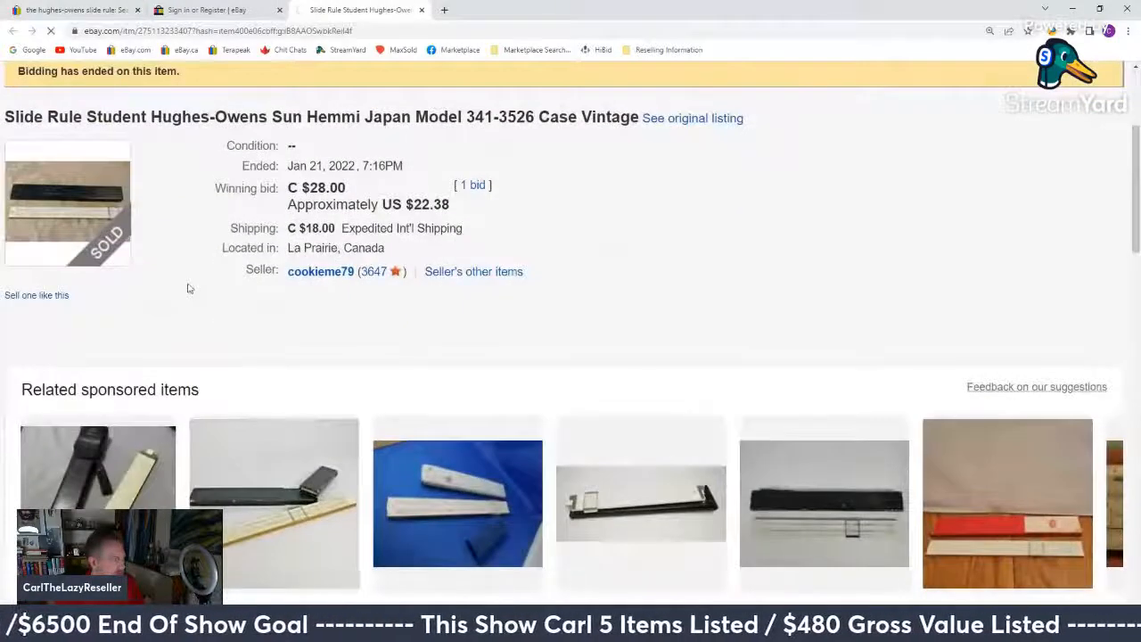
scroll(188, 283, "down", 5)
scroll(188, 284, "up", 7)
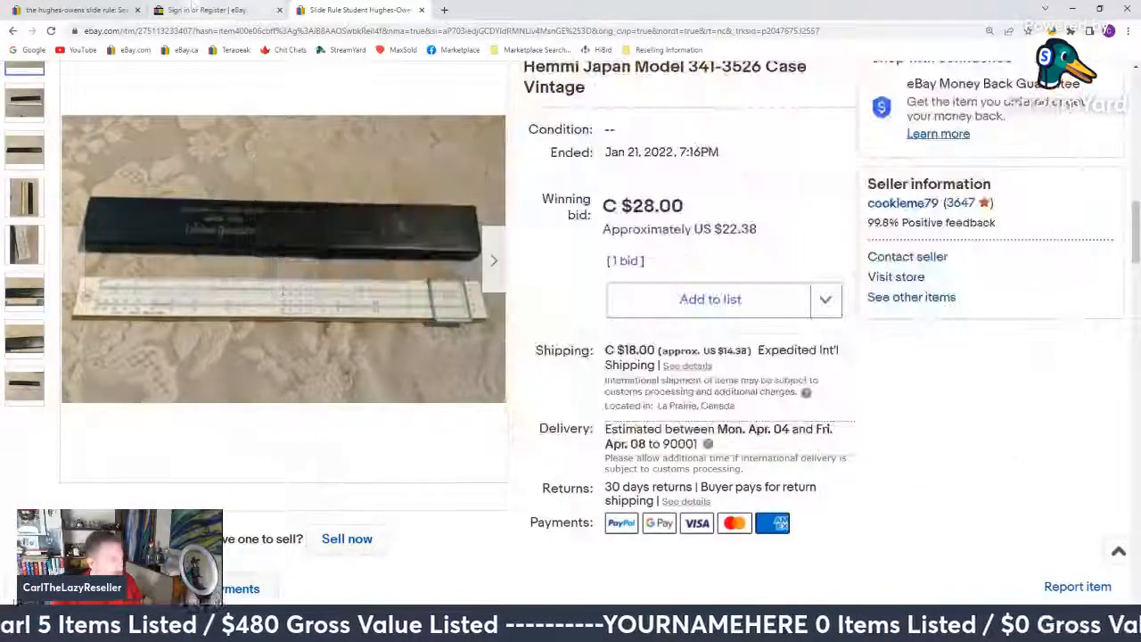
Step: Return to the search results and look through the other sold Hughes-Owens slide rules for comparison
left_click(61, 5)
scroll(131, 432, "down", 3)
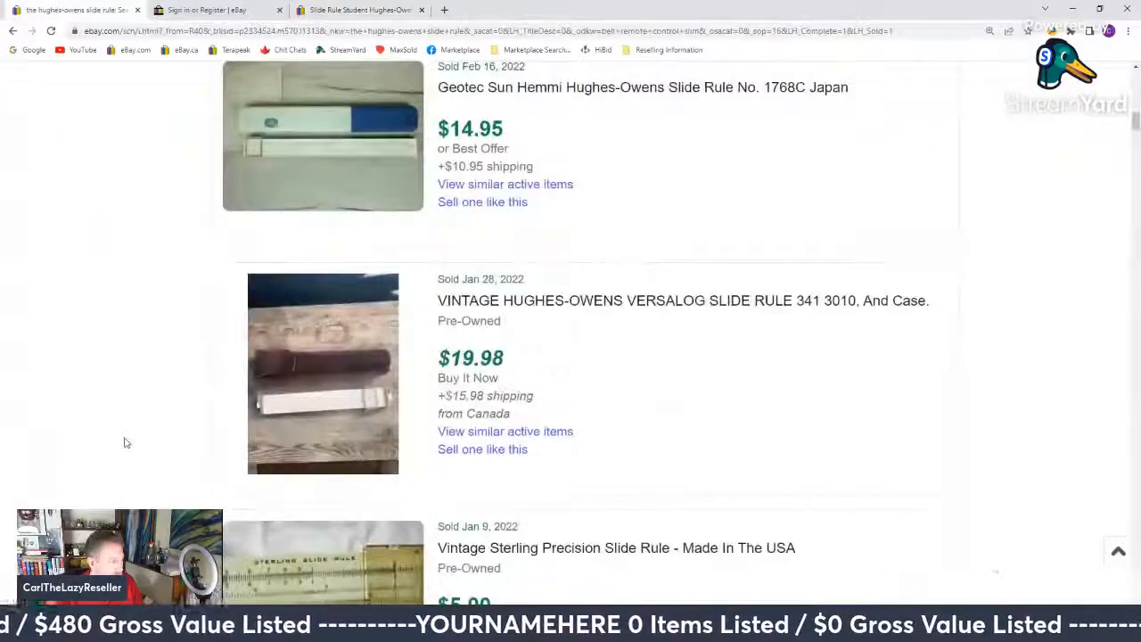
left_click(1119, 551)
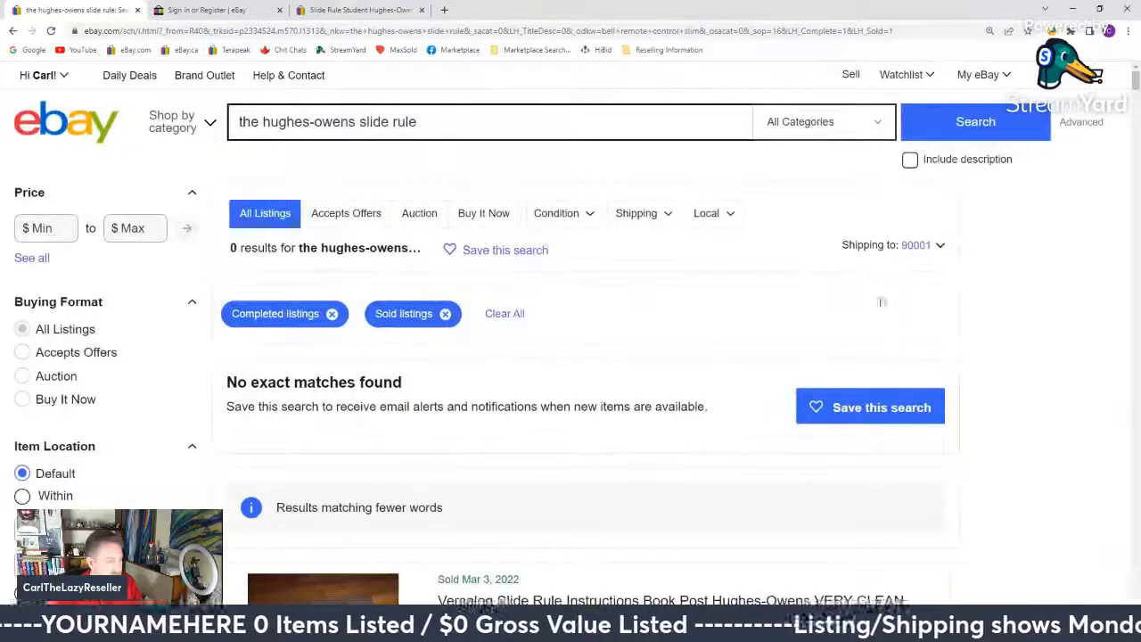
scroll(415, 293, "down", 2)
scroll(413, 292, "up", 1)
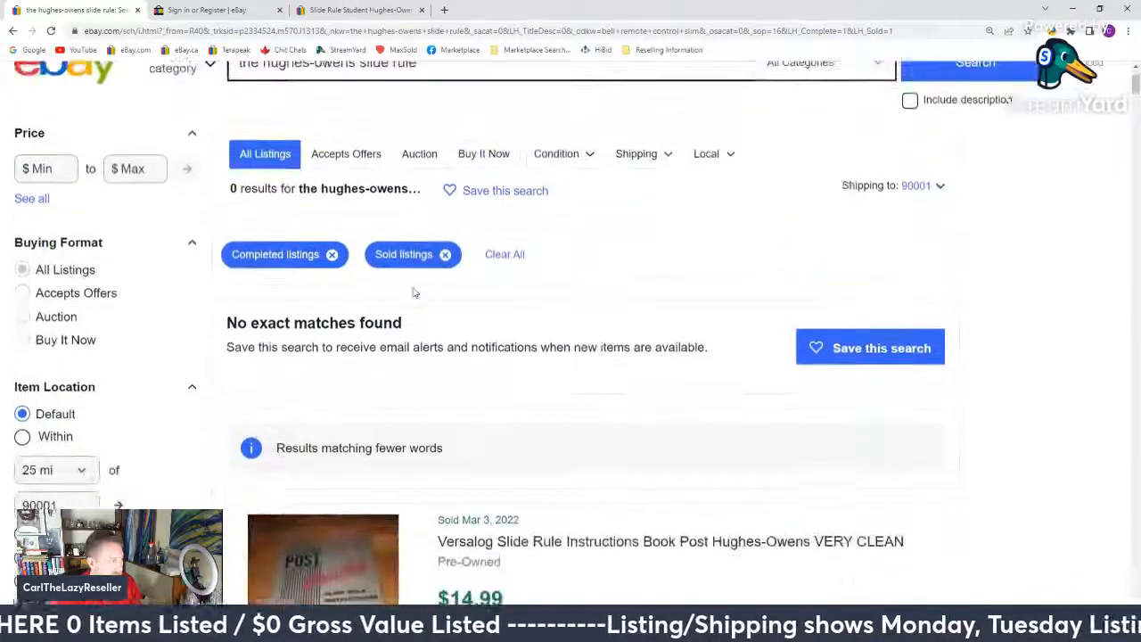
scroll(323, 118, "up", 1)
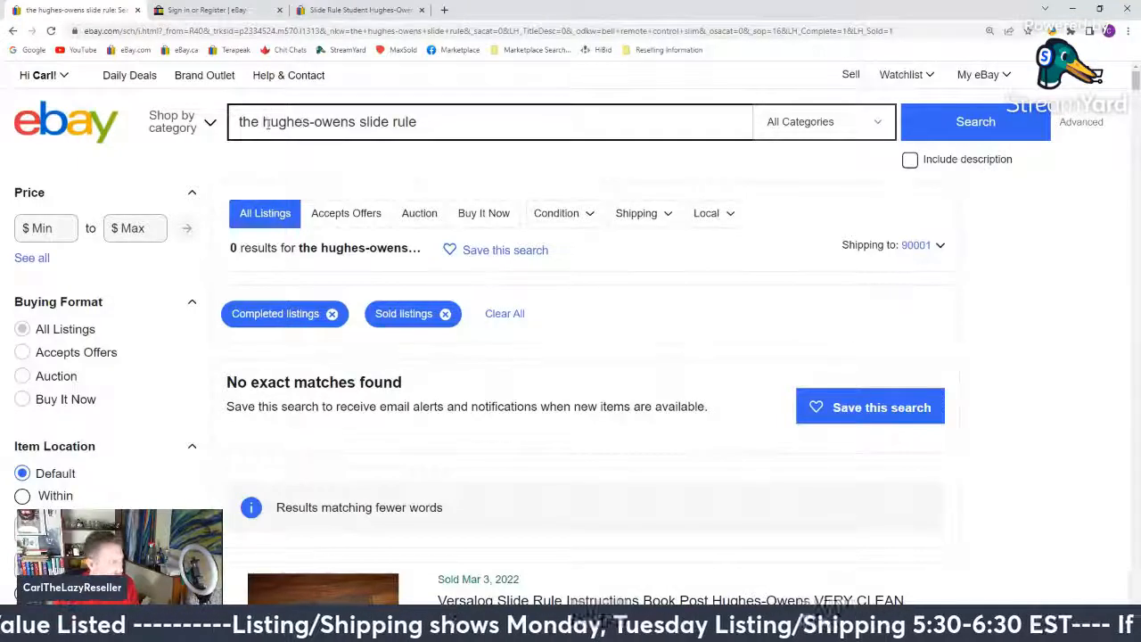
Step: Shorten the search to "hughes-owens slide rule" and examine the sold listings for comparable models and prices
left_click_drag(265, 123, 233, 123)
key("BackSpace")
left_click(963, 134)
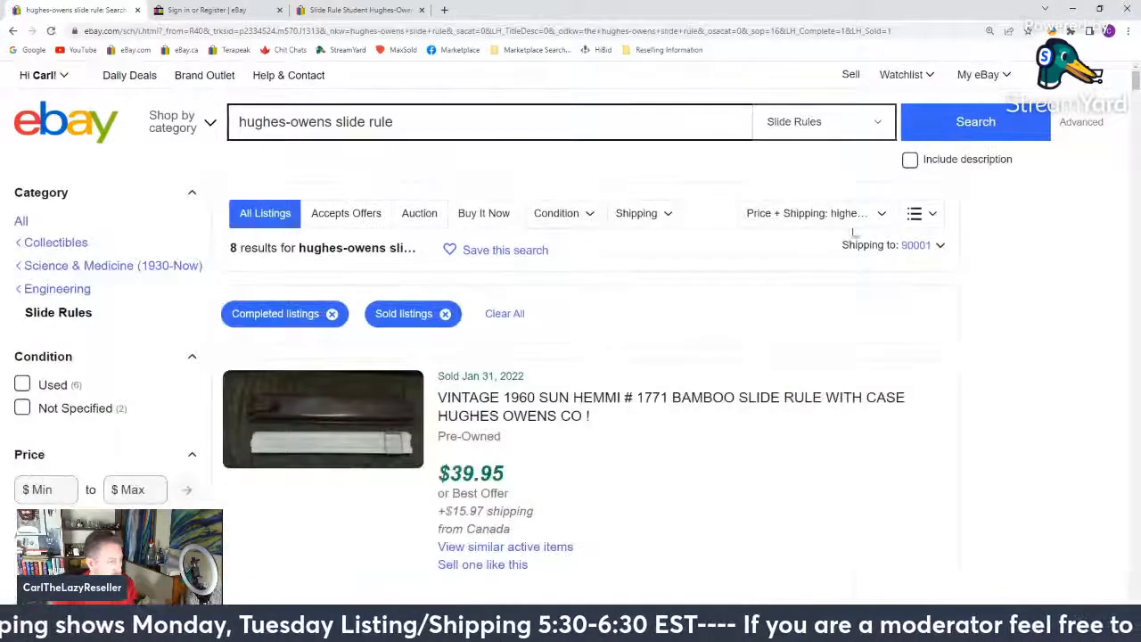
scroll(678, 275, "down", 3)
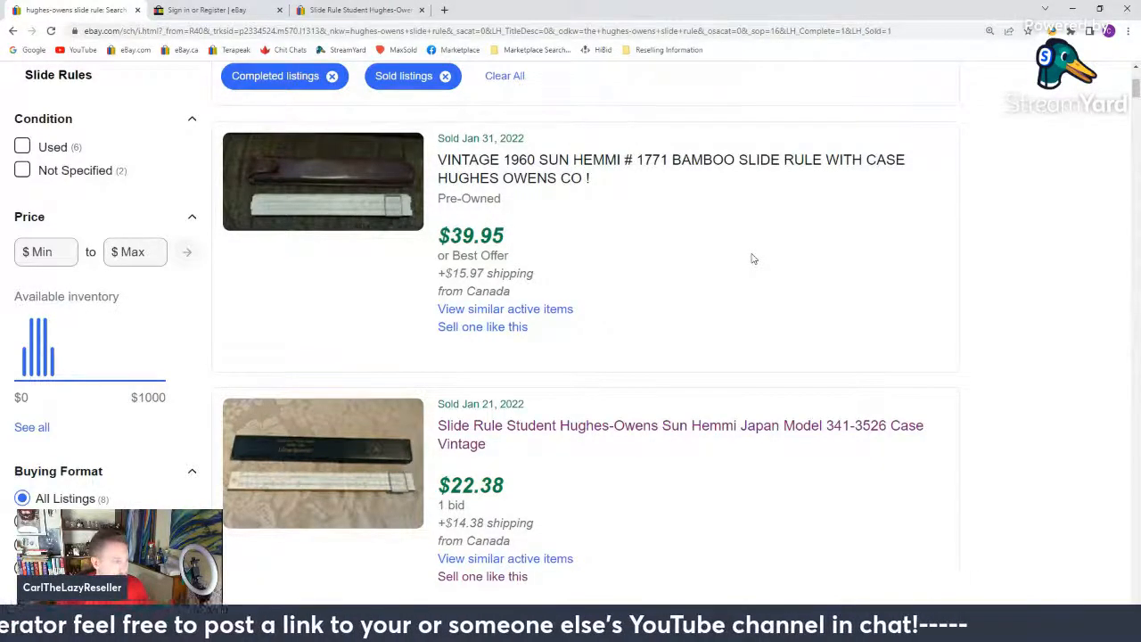
scroll(751, 258, "down", 1)
scroll(752, 259, "down", 4)
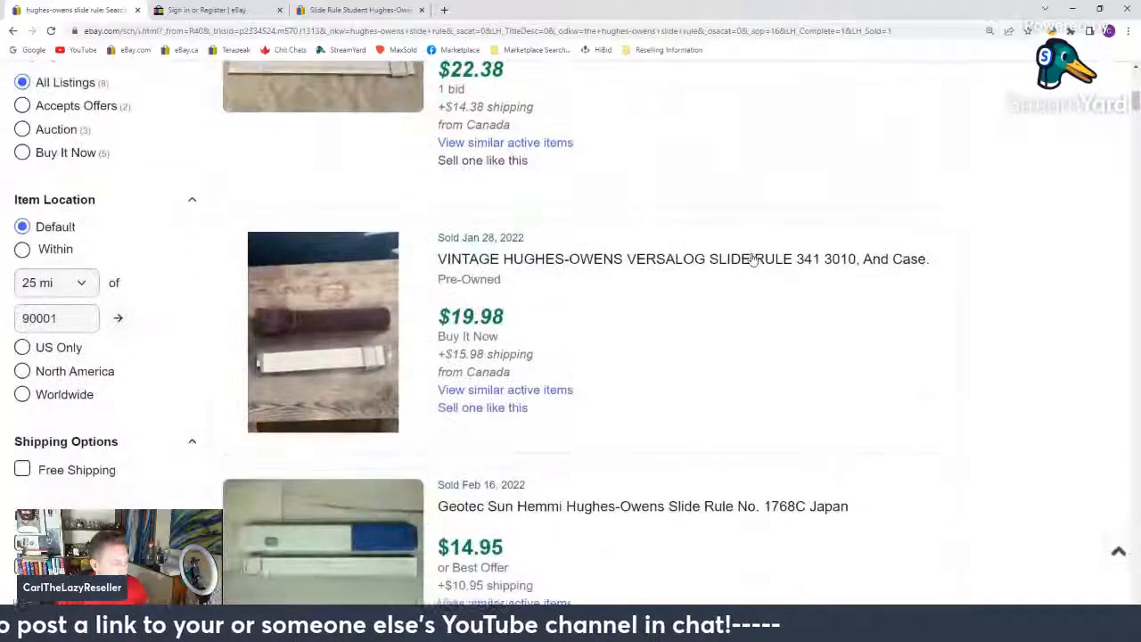
Step: Compare the sold Hughes-Owens slide rules further down the results, including the Versalog, 1768C, 1762 and other Student models, by price and condition
scroll(752, 259, "down", 3)
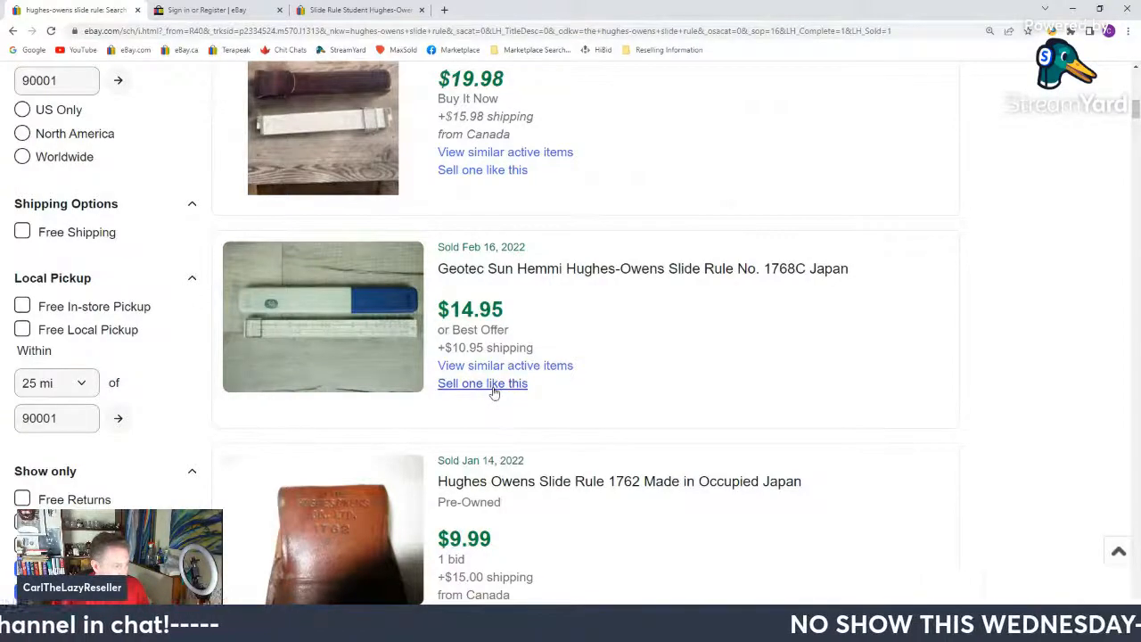
scroll(495, 393, "down", 3)
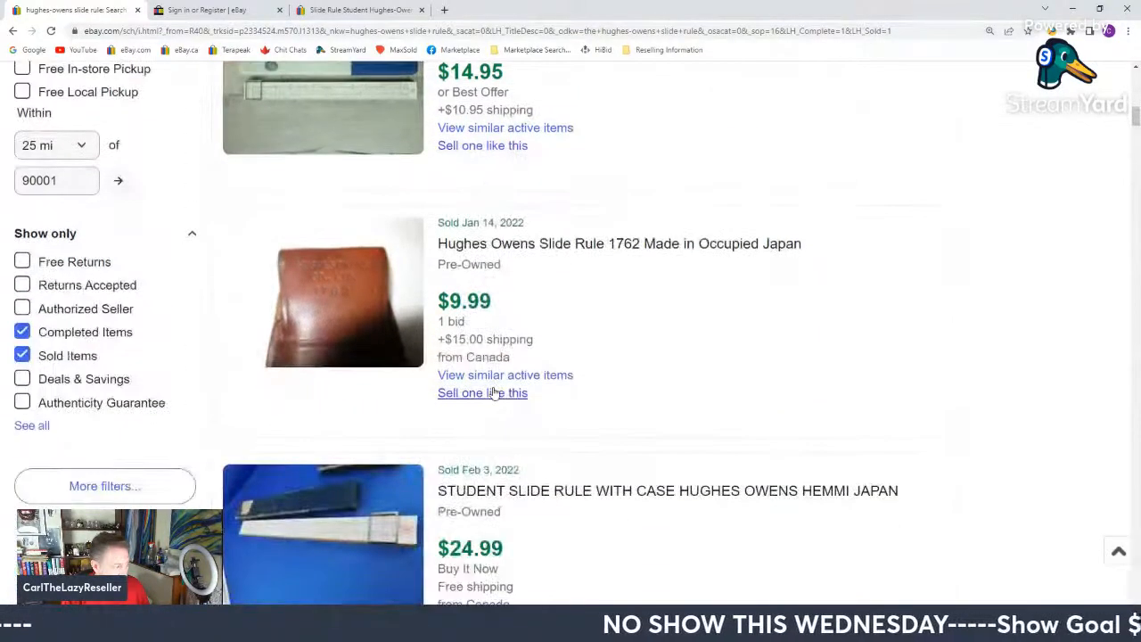
scroll(484, 386, "down", 4)
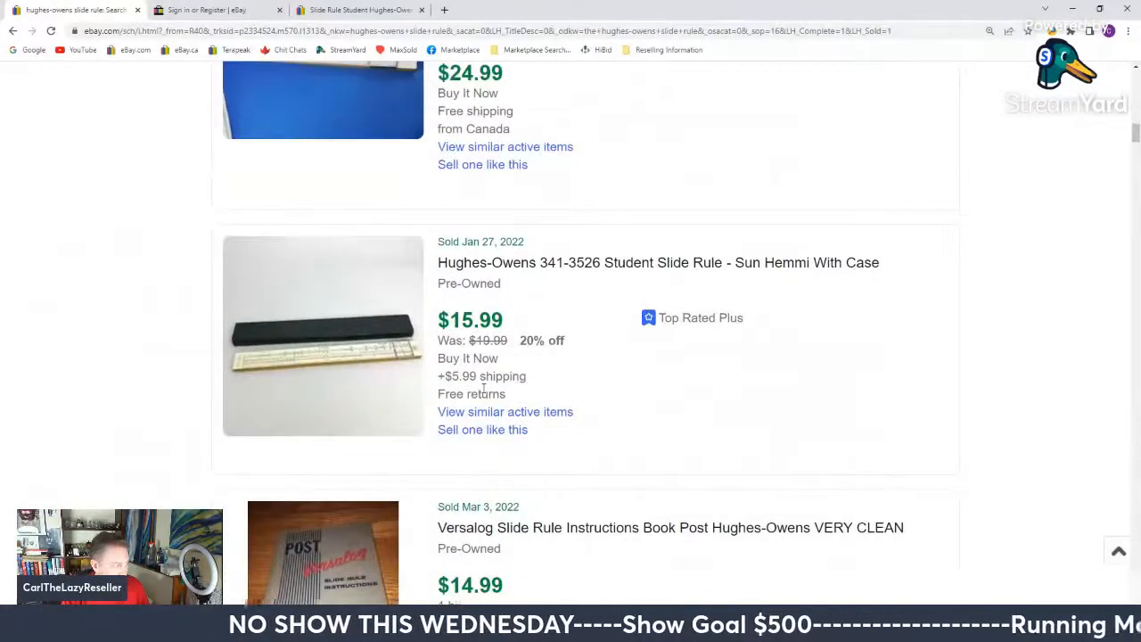
scroll(484, 388, "down", 4)
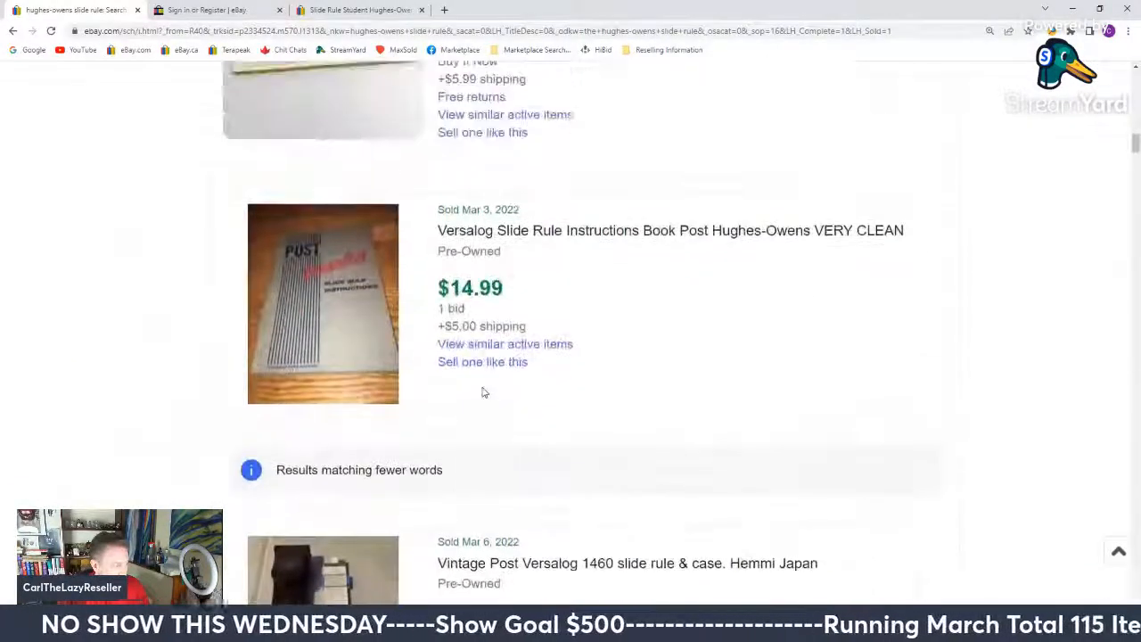
scroll(484, 392, "up", 15)
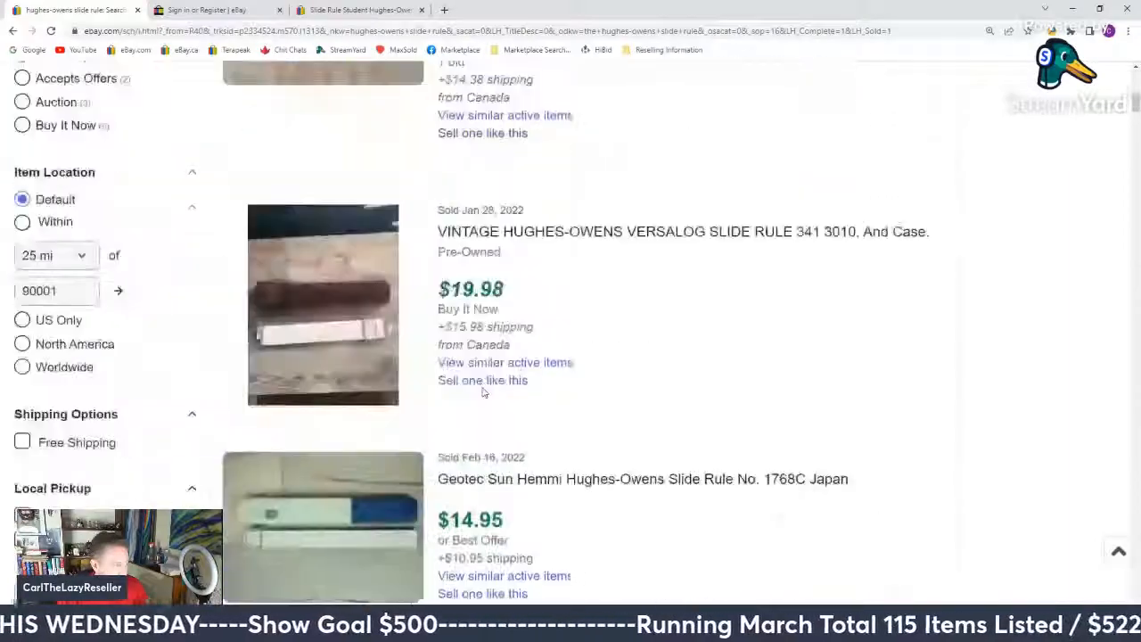
scroll(485, 393, "up", 3)
scroll(481, 389, "down", 3)
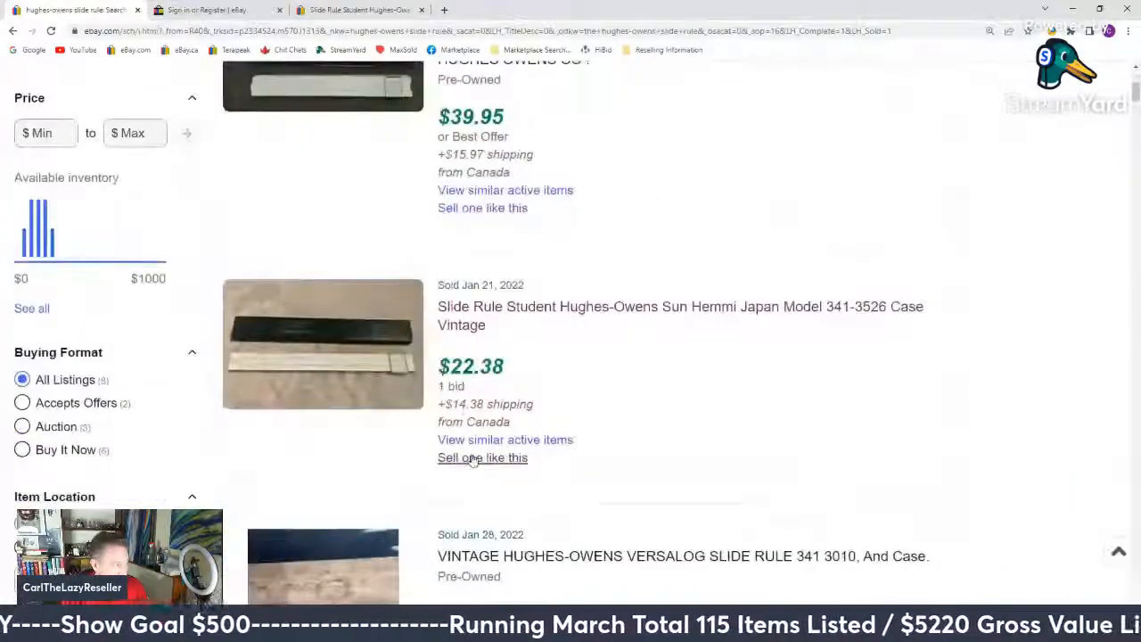
scroll(477, 385, "up", 3)
scroll(477, 387, "down", 7)
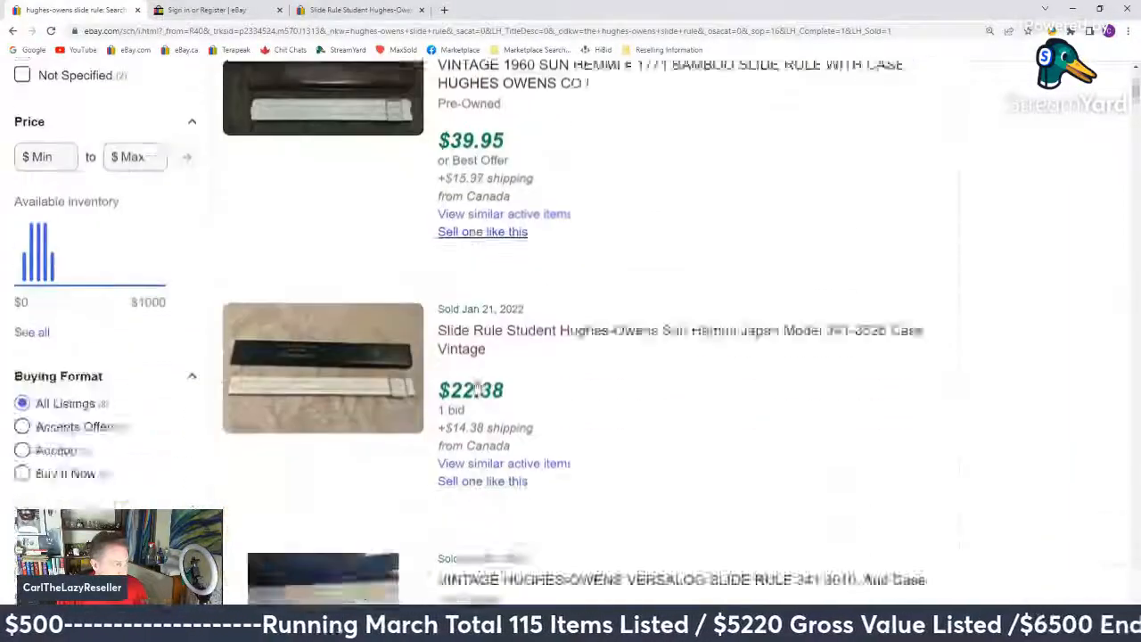
scroll(477, 386, "down", 1)
scroll(476, 386, "down", 3)
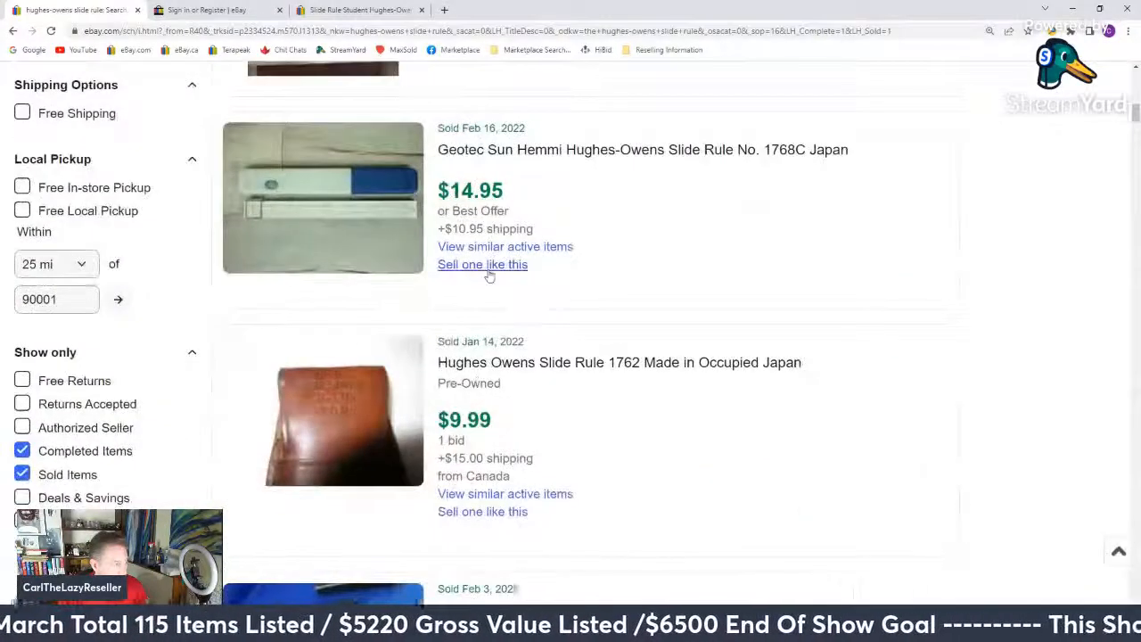
scroll(489, 276, "down", 3)
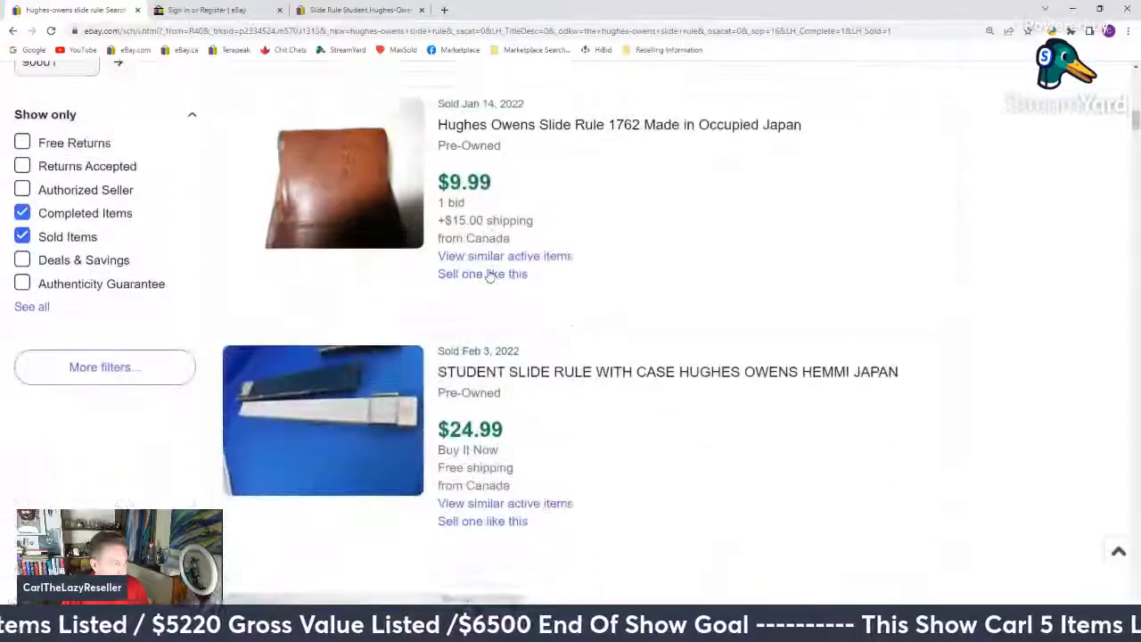
scroll(488, 275, "up", 15)
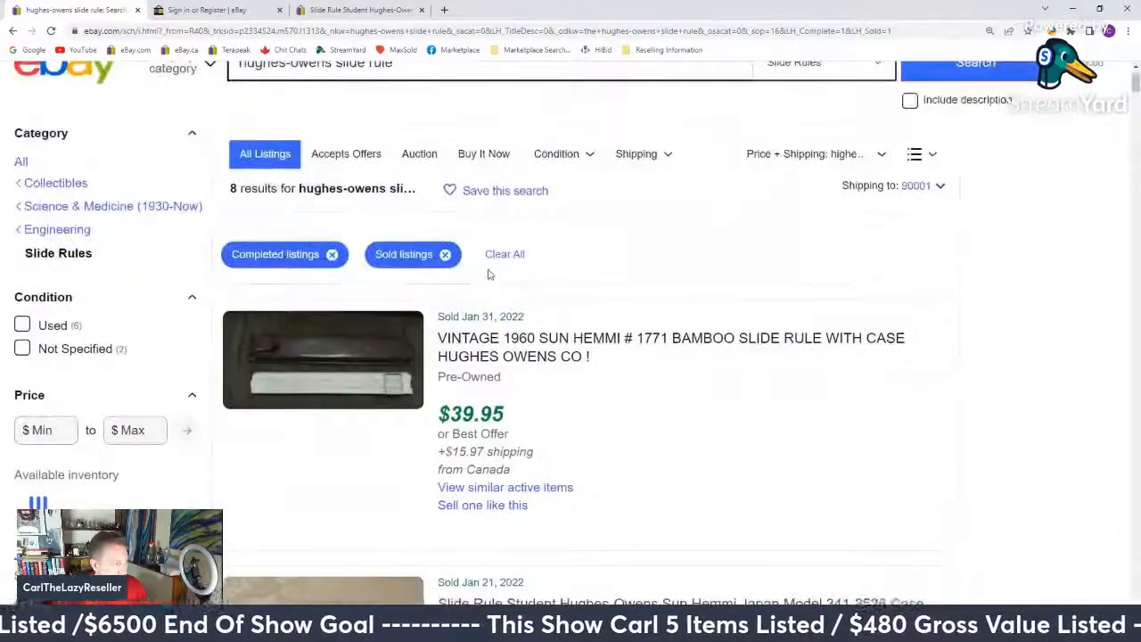
Step: Open a Sell one like this form from the sold Student Hughes-Owens Model 341-3526 in a new tab, signing in with the saved password
scroll(489, 274, "down", 5)
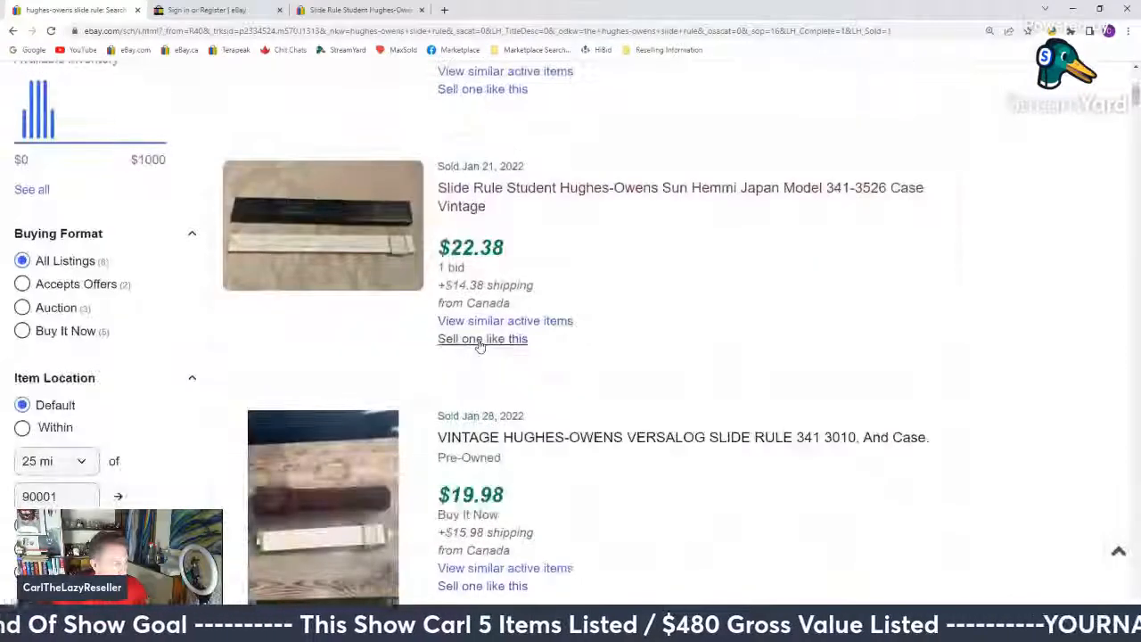
left_click(459, 339, "ctrl")
left_click(504, 8)
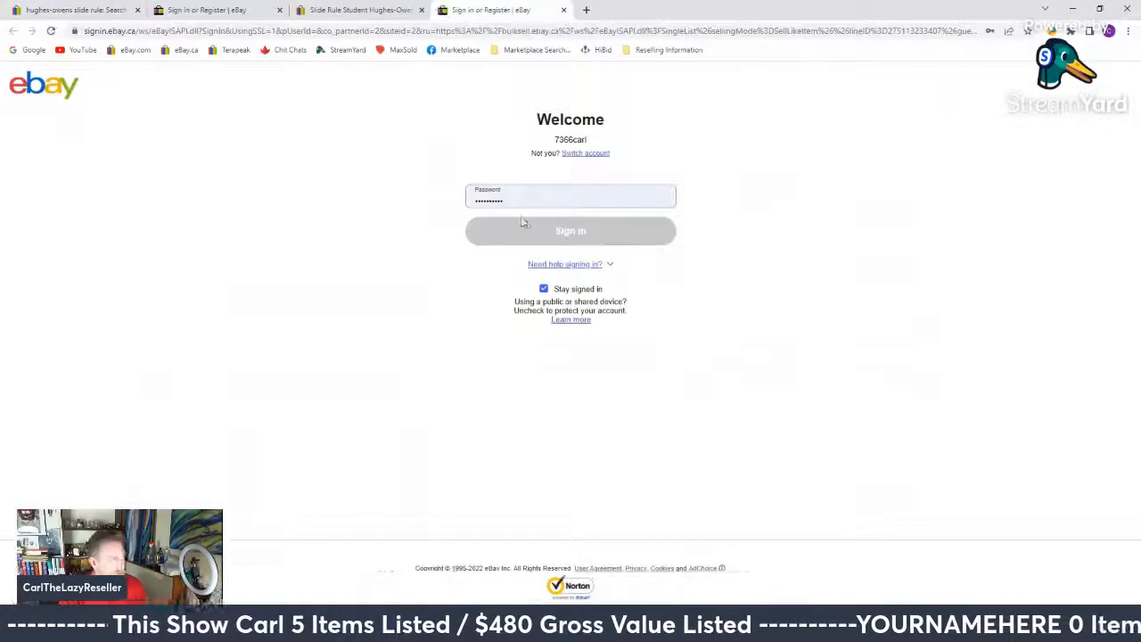
left_click(526, 225)
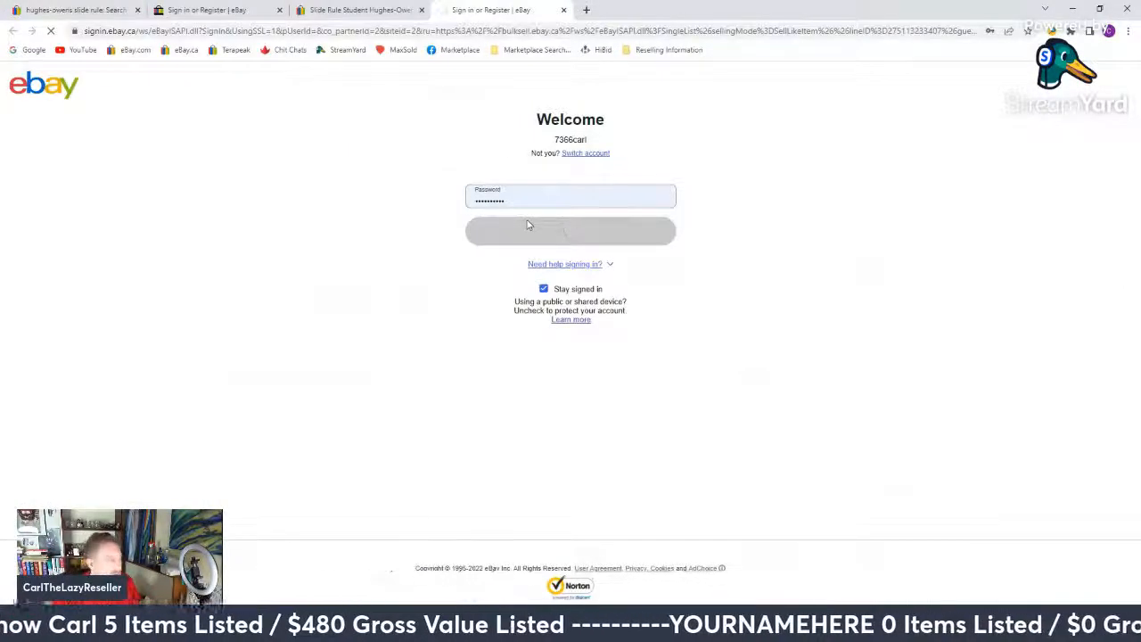
left_click(82, 8)
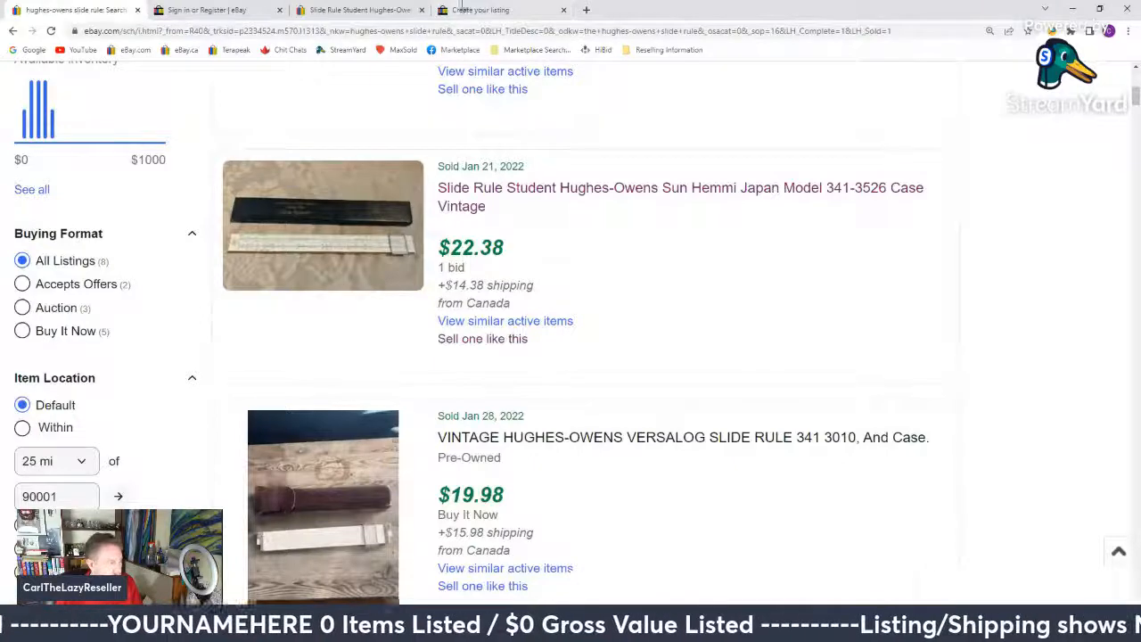
left_click(481, 10)
Step: Set the listing's Buy It Now price to C $24.99 and its shipping policy to the 250g $12 $7 Copy option
scroll(413, 368, "down", 3)
scroll(413, 366, "down", 15)
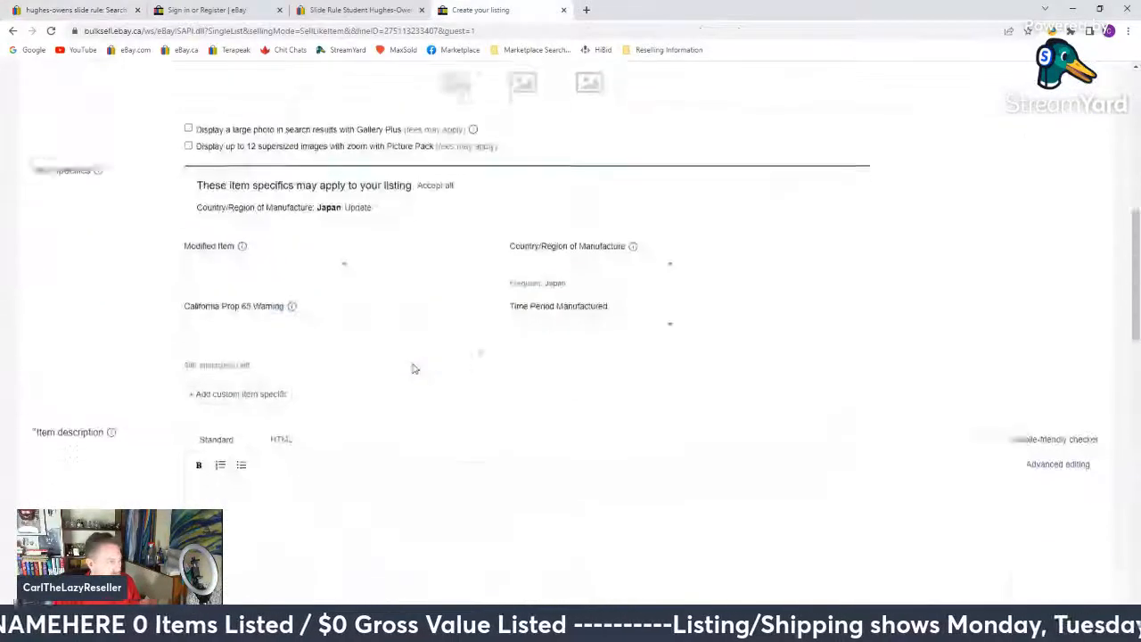
scroll(348, 265, "up", 1)
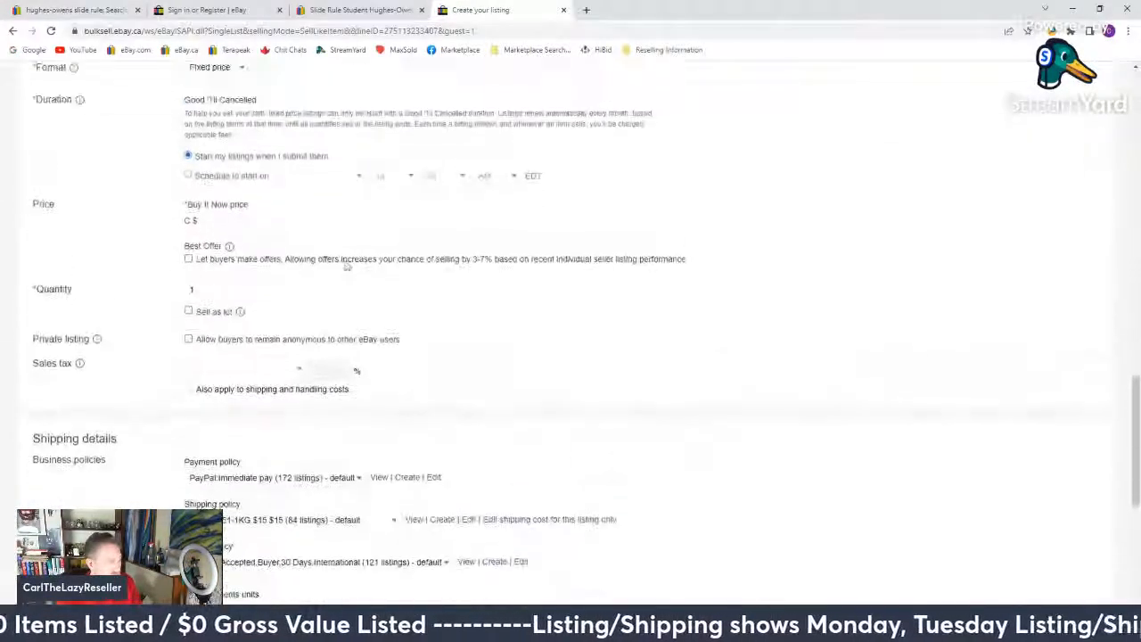
left_click(256, 223)
type("24.99")
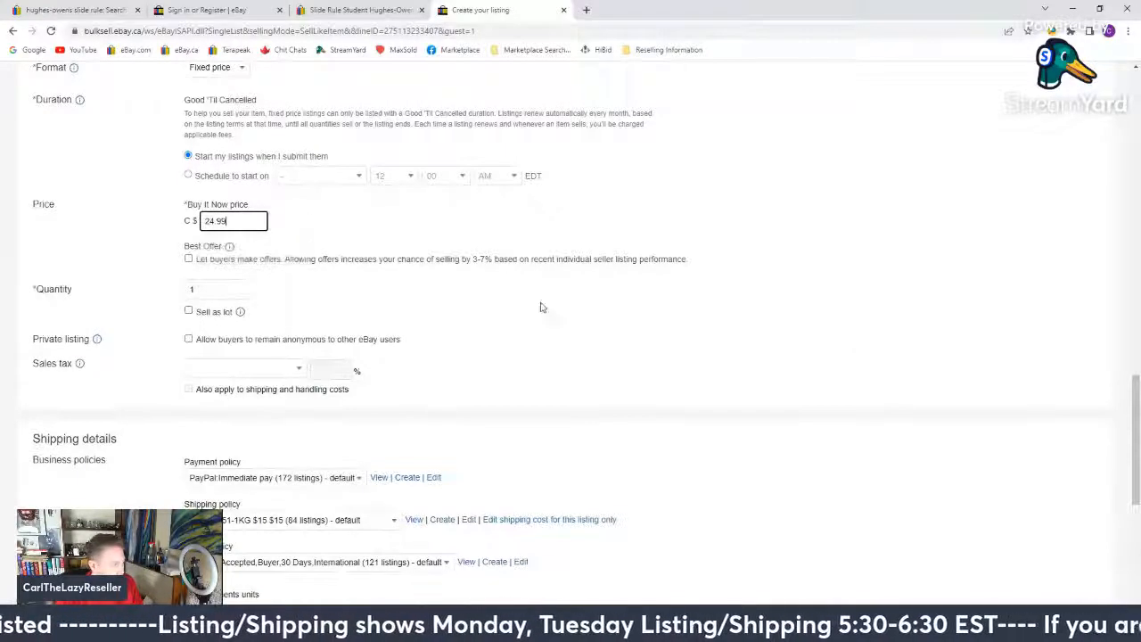
left_click(577, 368)
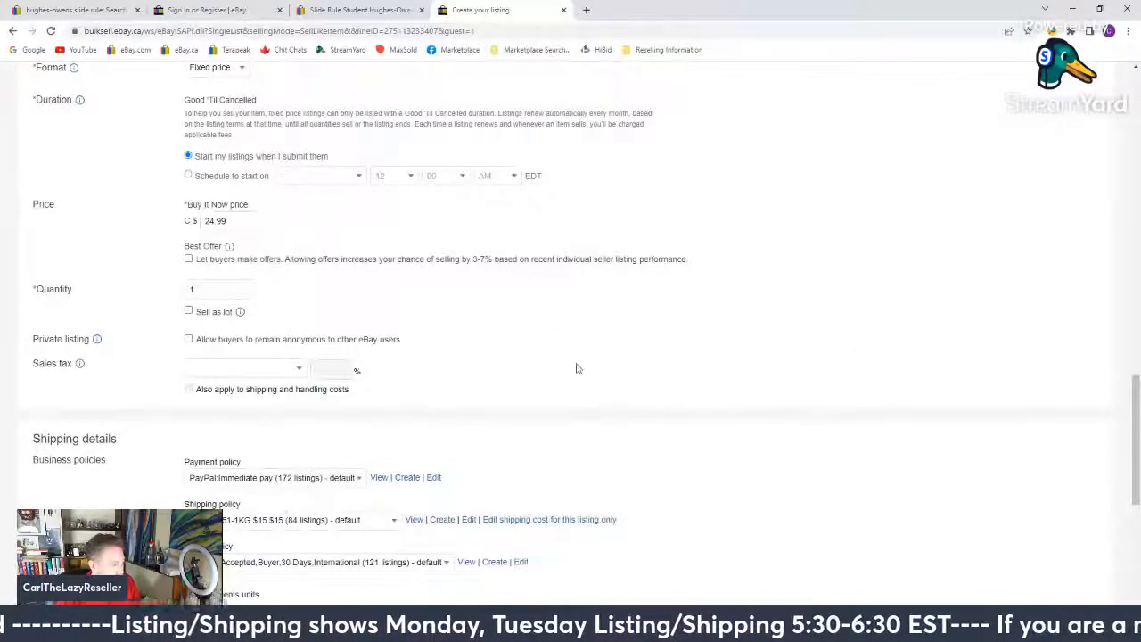
left_click(286, 523)
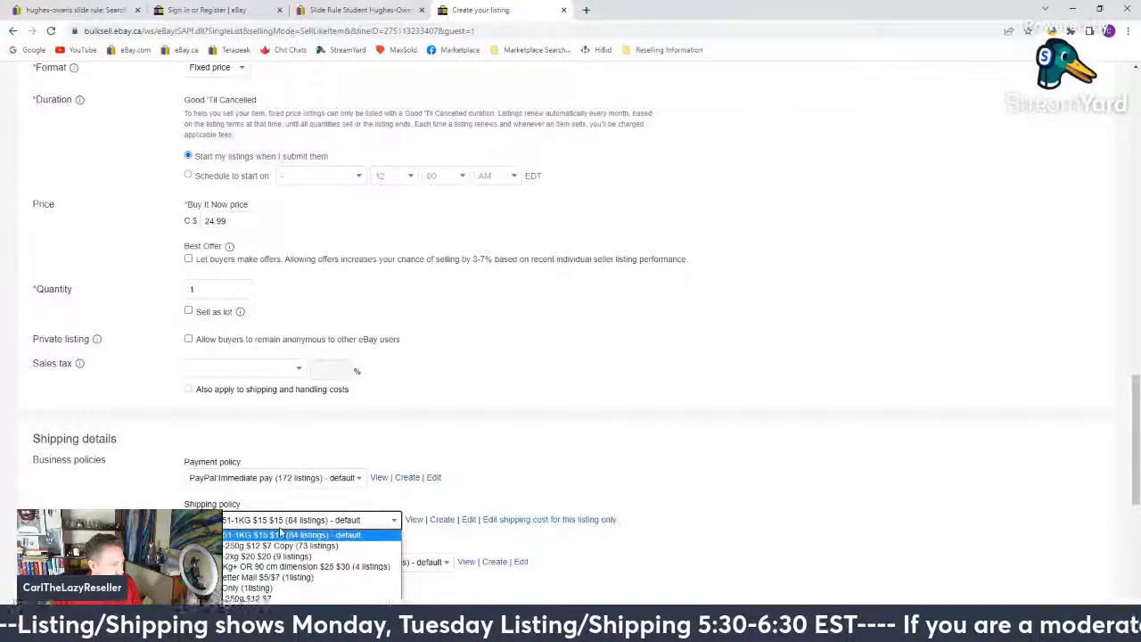
left_click(259, 545)
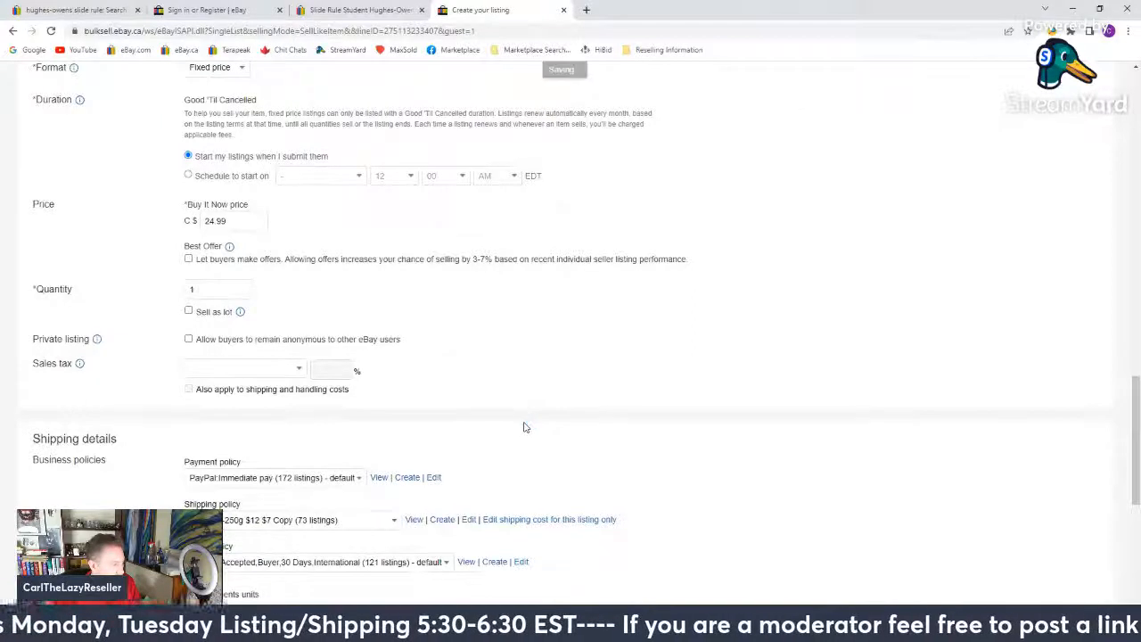
Step: Fill the item description from the "Good box wear comple" template, remove "Counted and Complete.", and copy the remaining first line
scroll(524, 427, "up", 3)
scroll(526, 421, "up", 2)
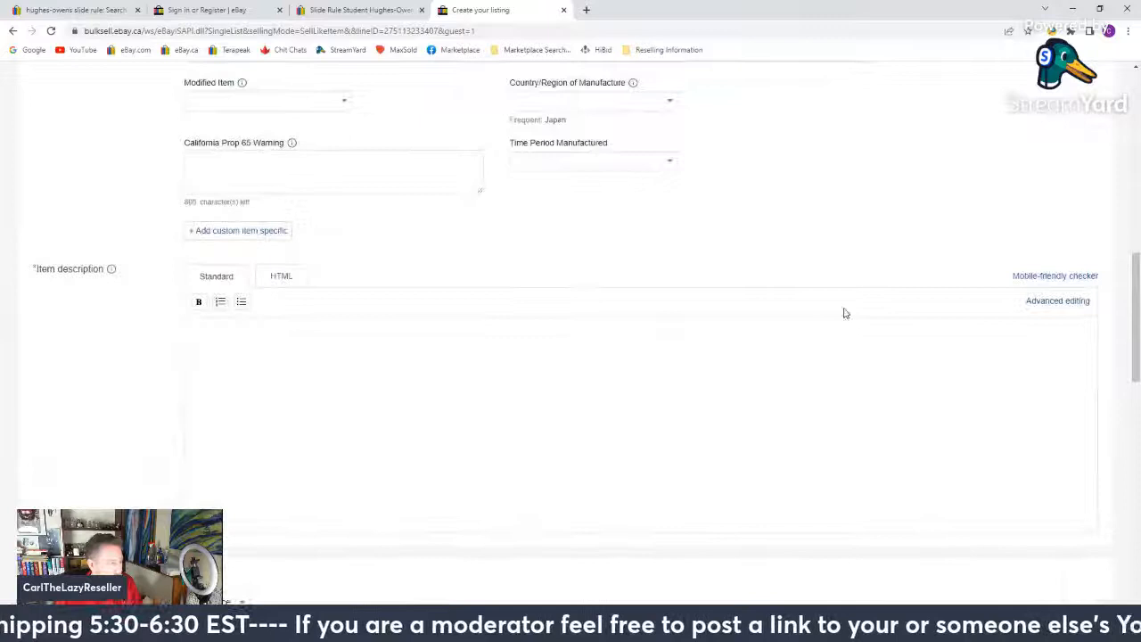
left_click(1056, 302)
left_click(252, 305)
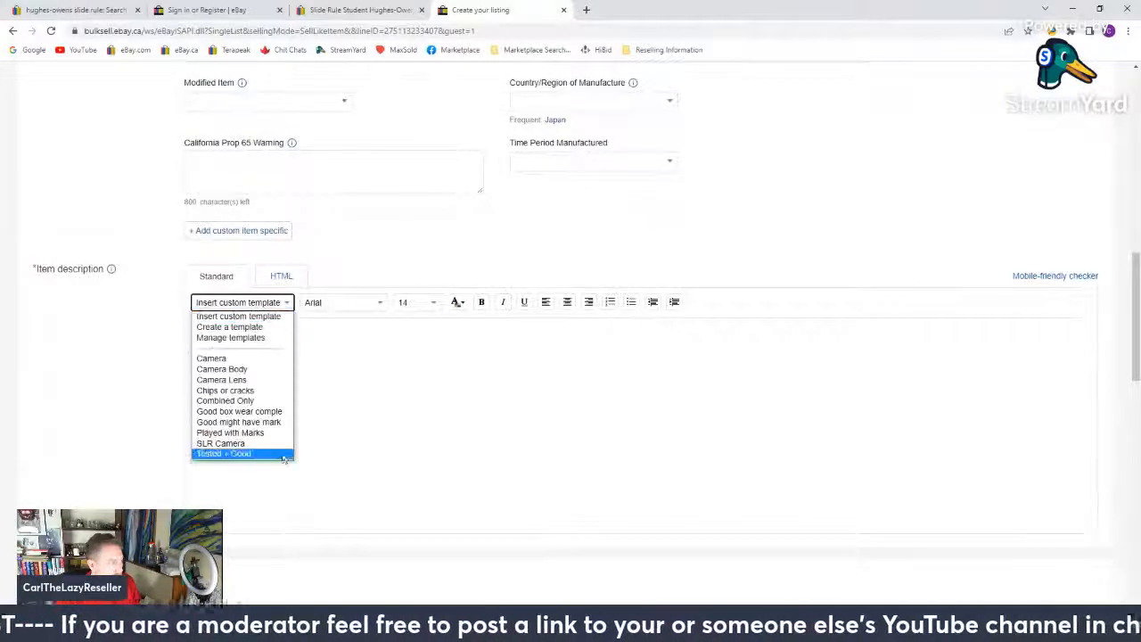
left_click(277, 412)
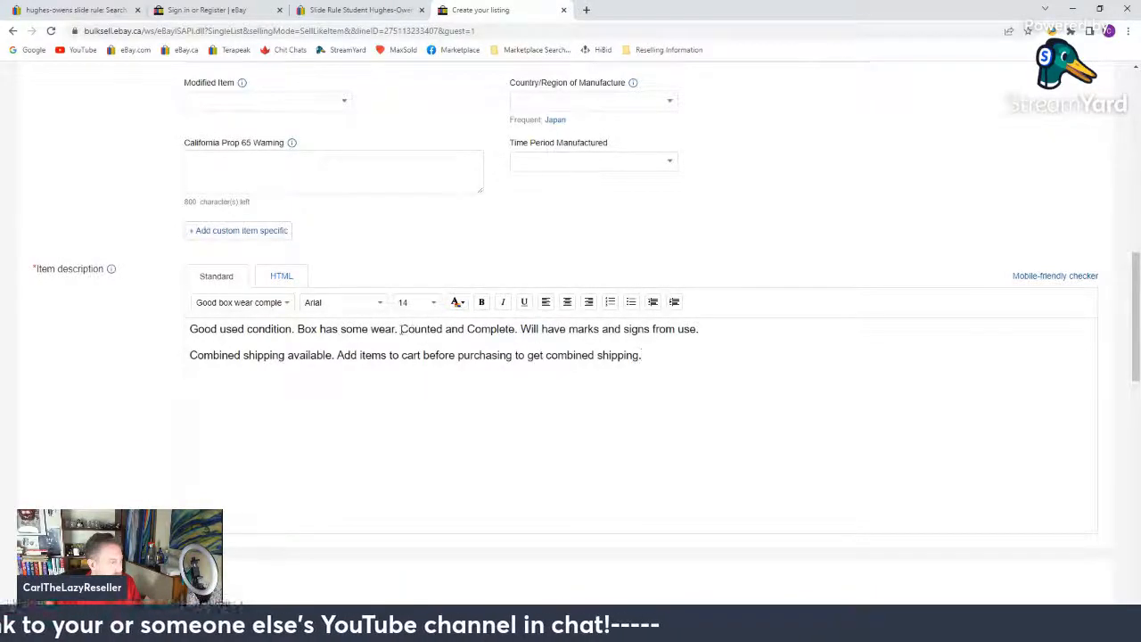
left_click_drag(400, 329, 520, 329)
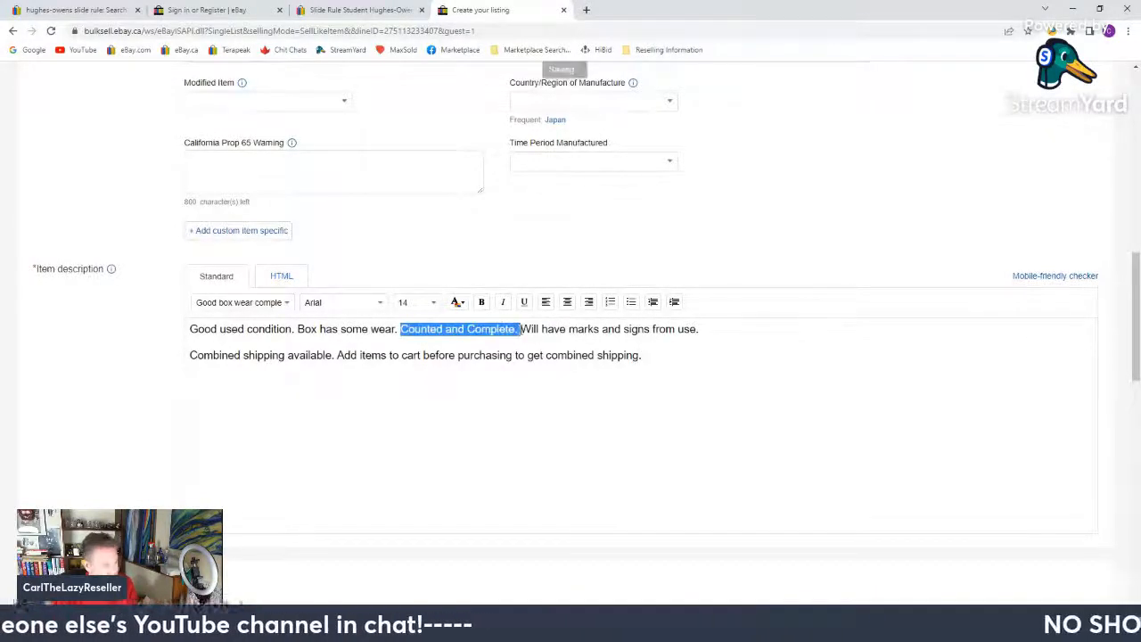
key("BackSpace")
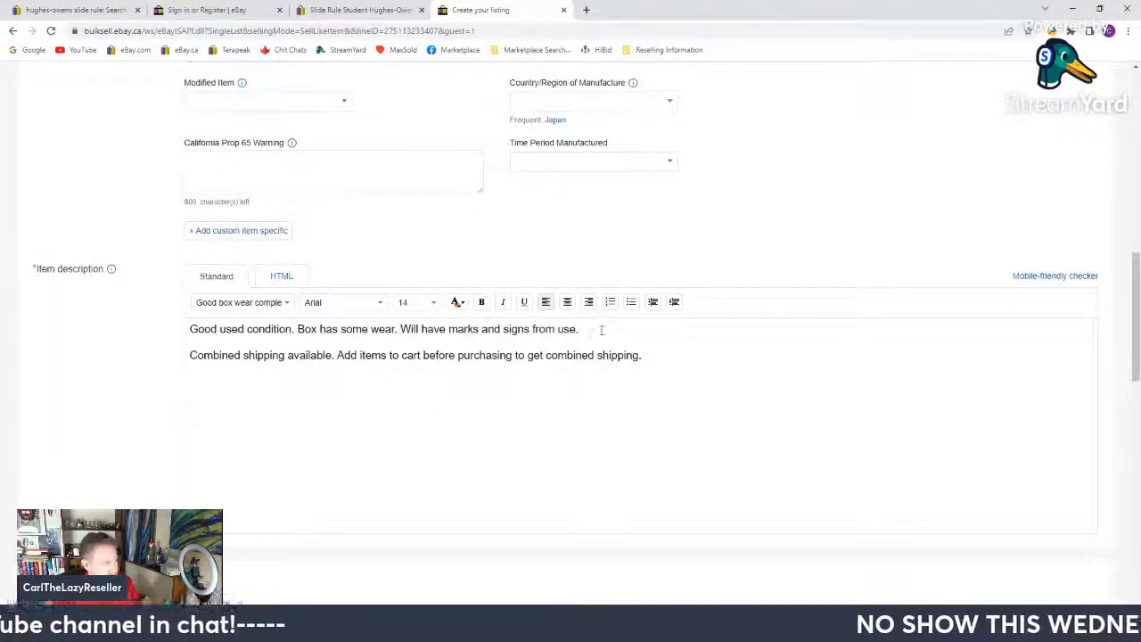
left_click_drag(601, 329, 181, 322)
key("ctrl+c")
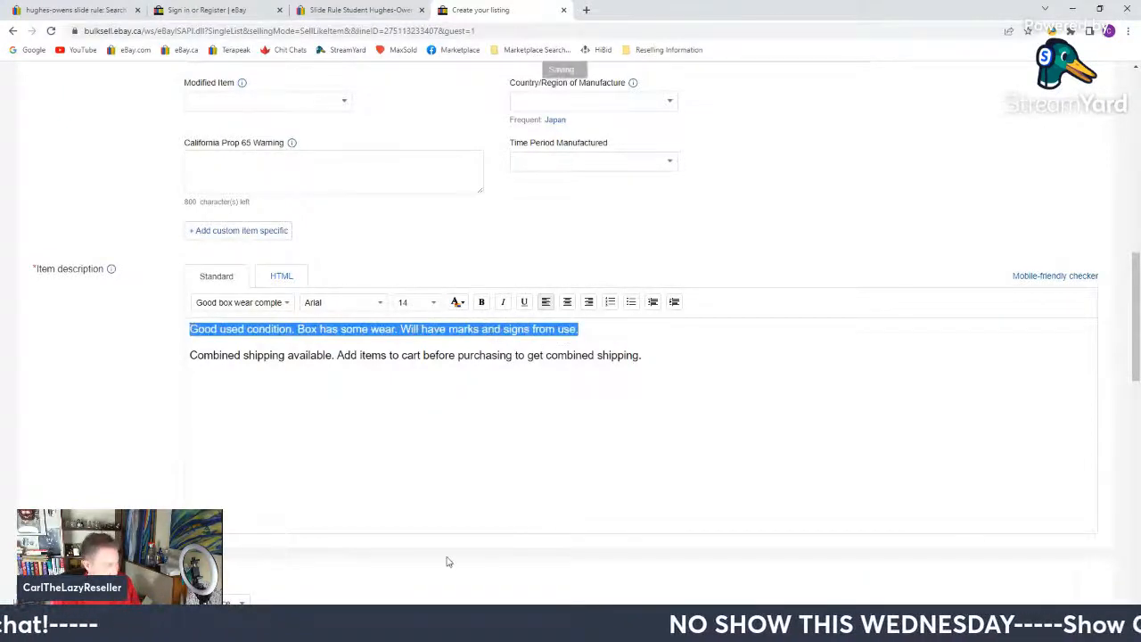
Step: Upload the eight consecutive slide rule photos from the To List folder, starting with 20220328_151452.jpg
scroll(446, 556, "down", 8)
scroll(445, 559, "up", 12)
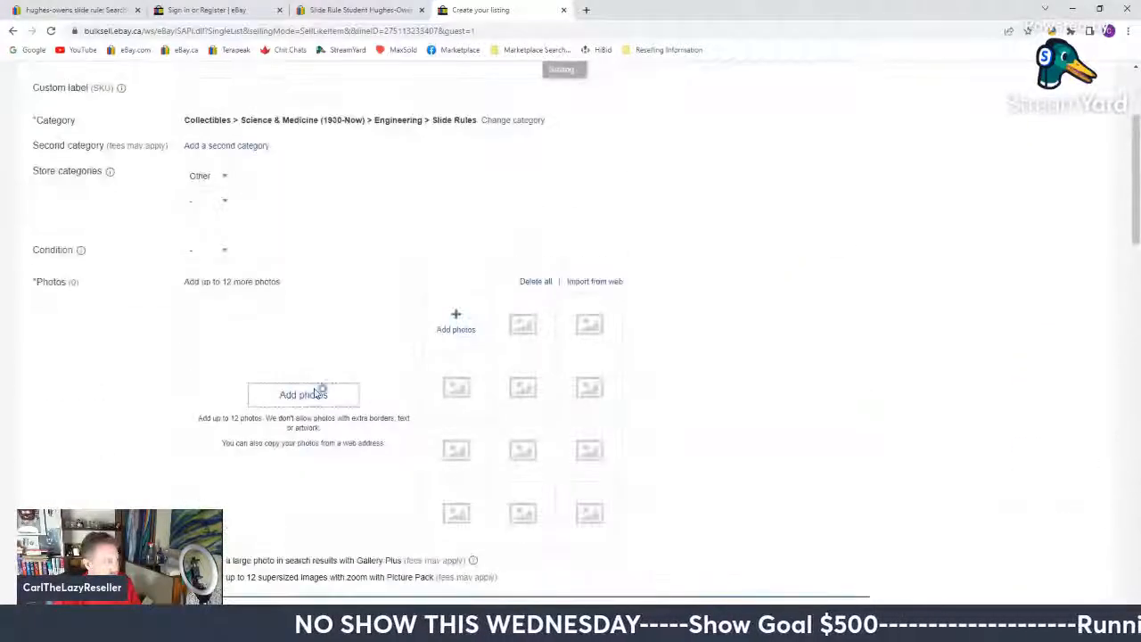
left_click(313, 392)
left_click_drag(756, 85, 727, 382)
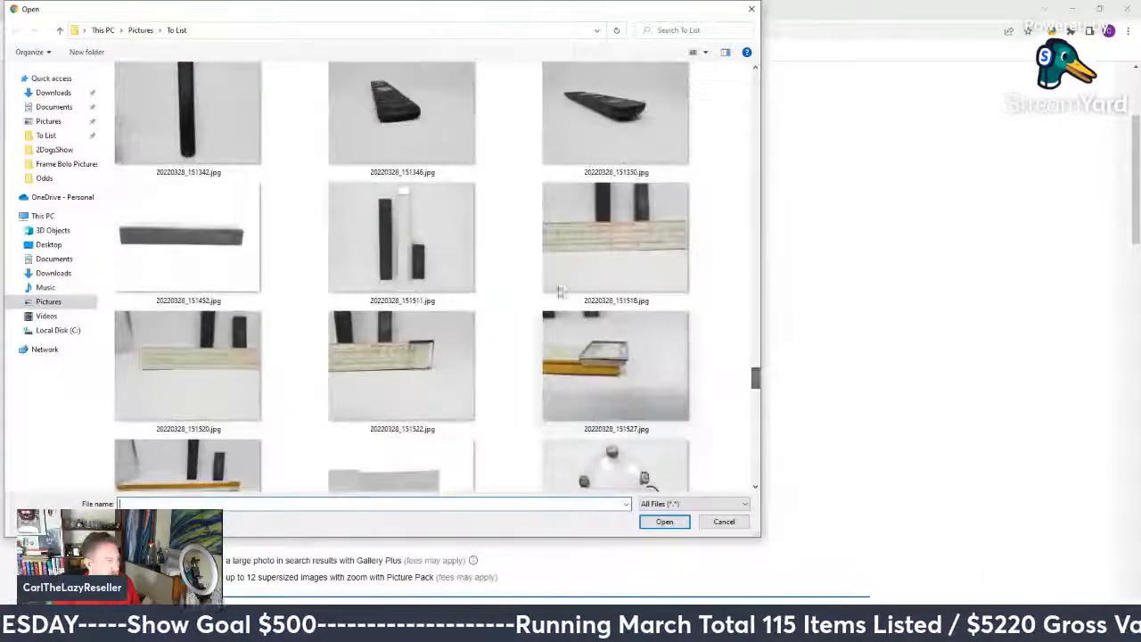
left_click(192, 241)
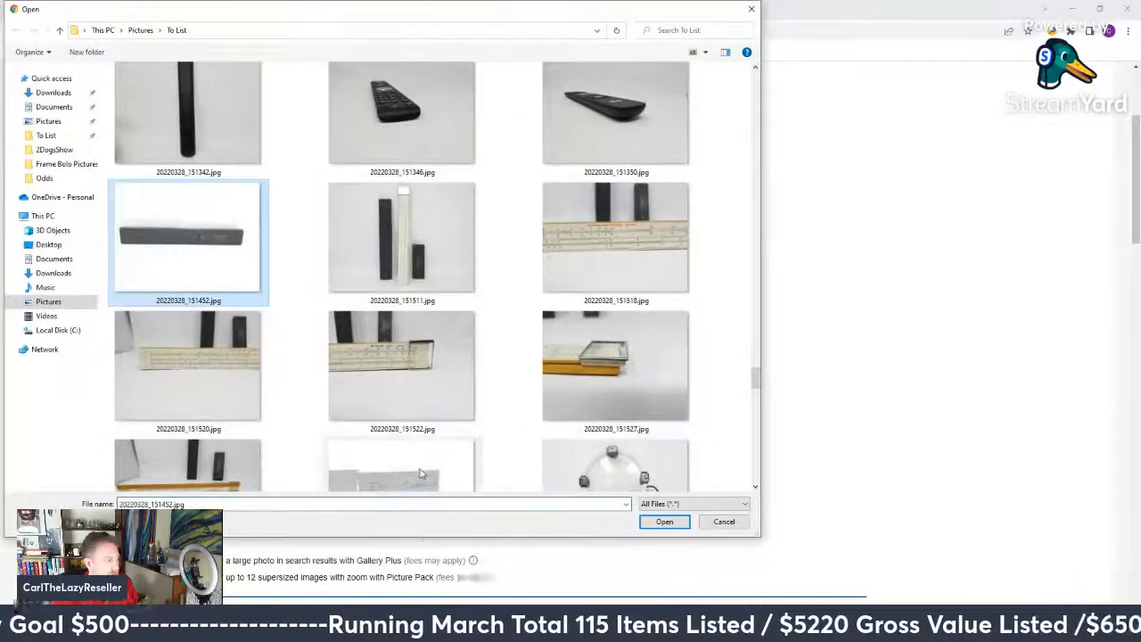
left_click(392, 468, "shift")
left_click(665, 521)
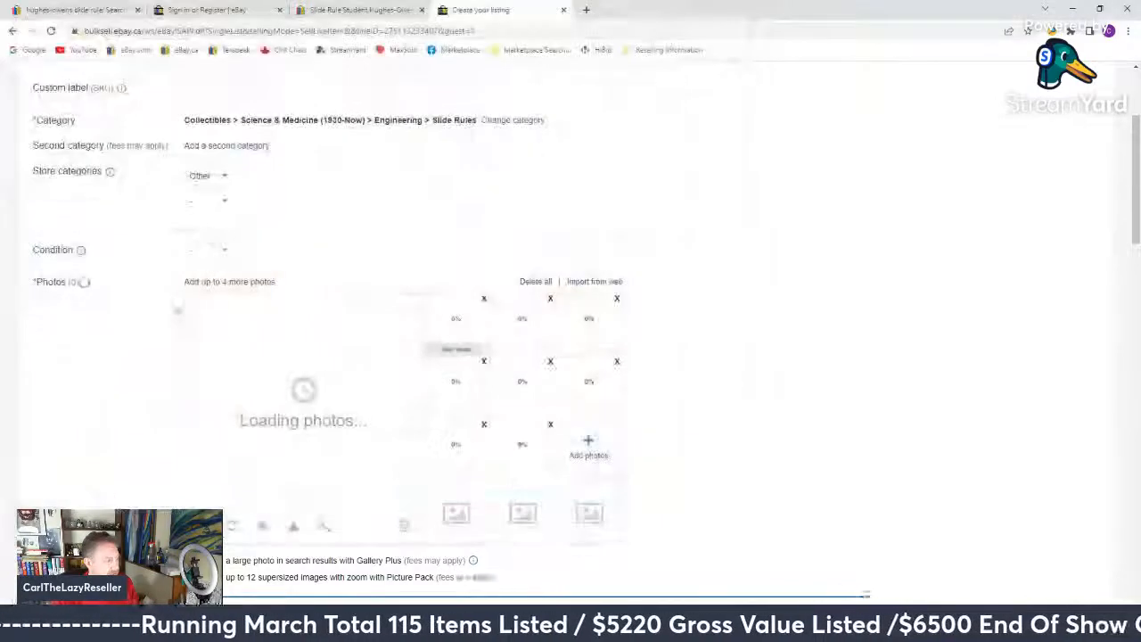
Step: Set the condition to Used, fill its description with the copied text, and insert "Name written on box." before "Box has some wear."
left_click(208, 441)
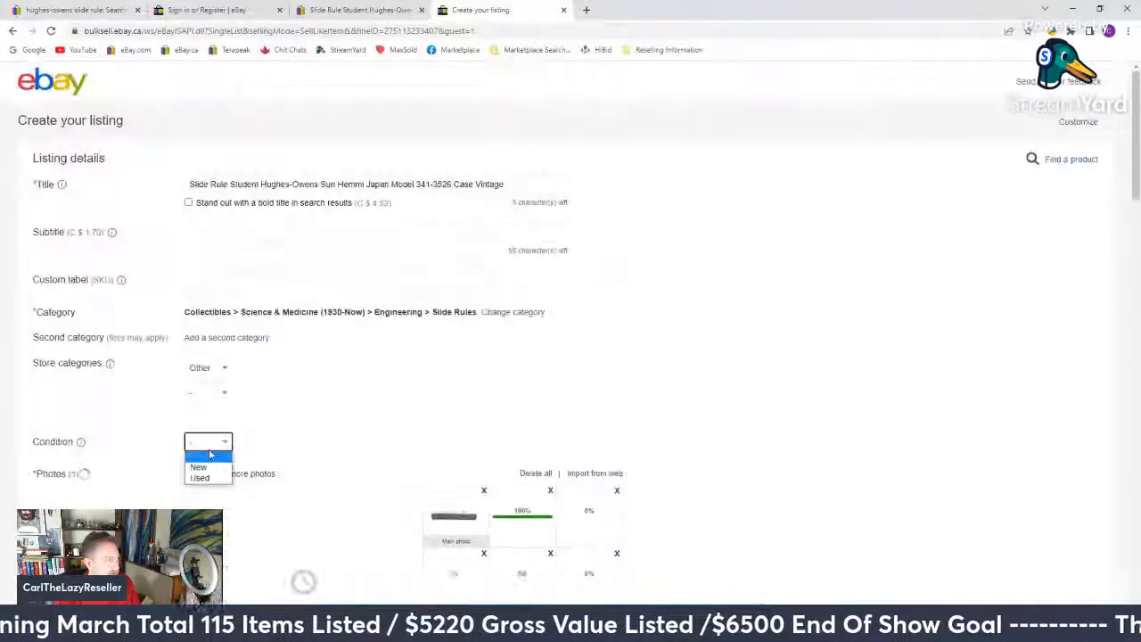
left_click(204, 477)
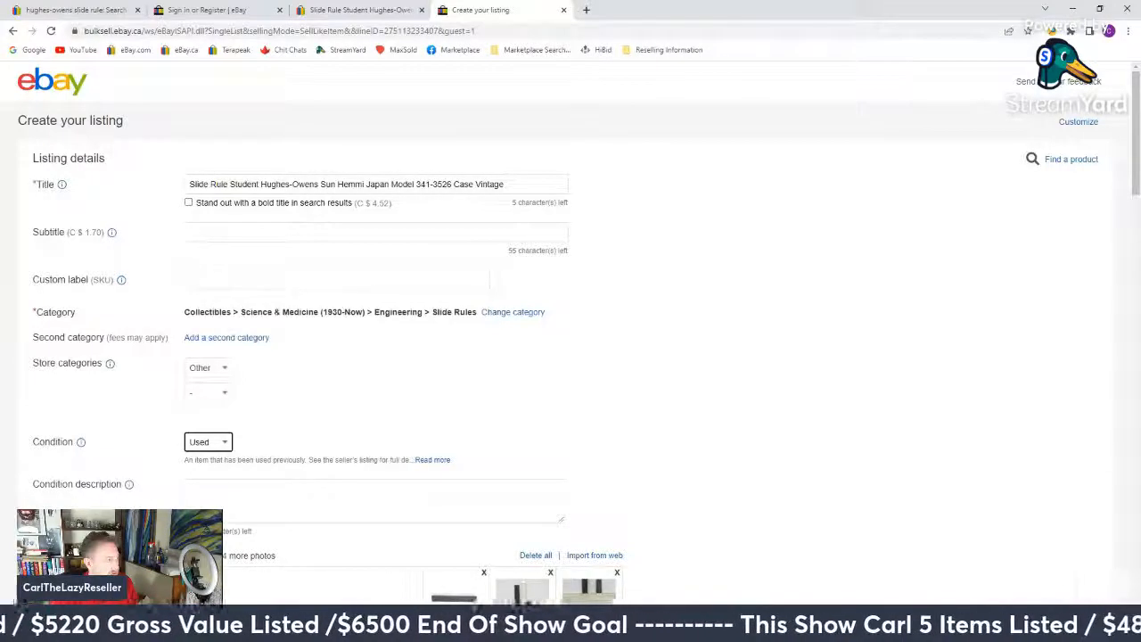
left_click(242, 508)
key("ctrl+v")
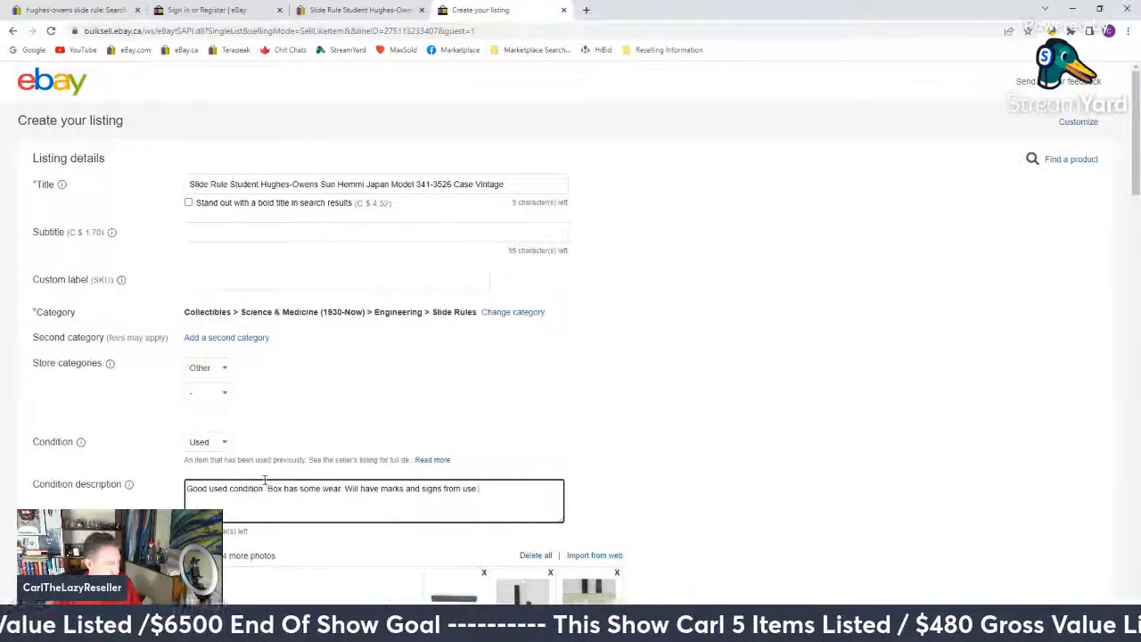
type(". Nam")
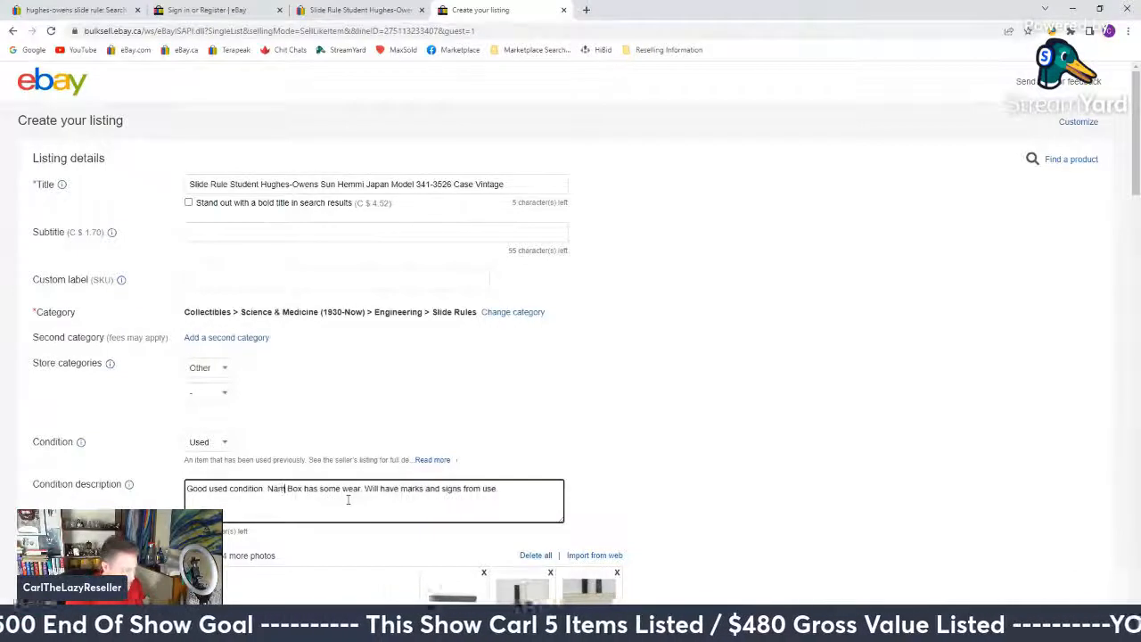
type("e")
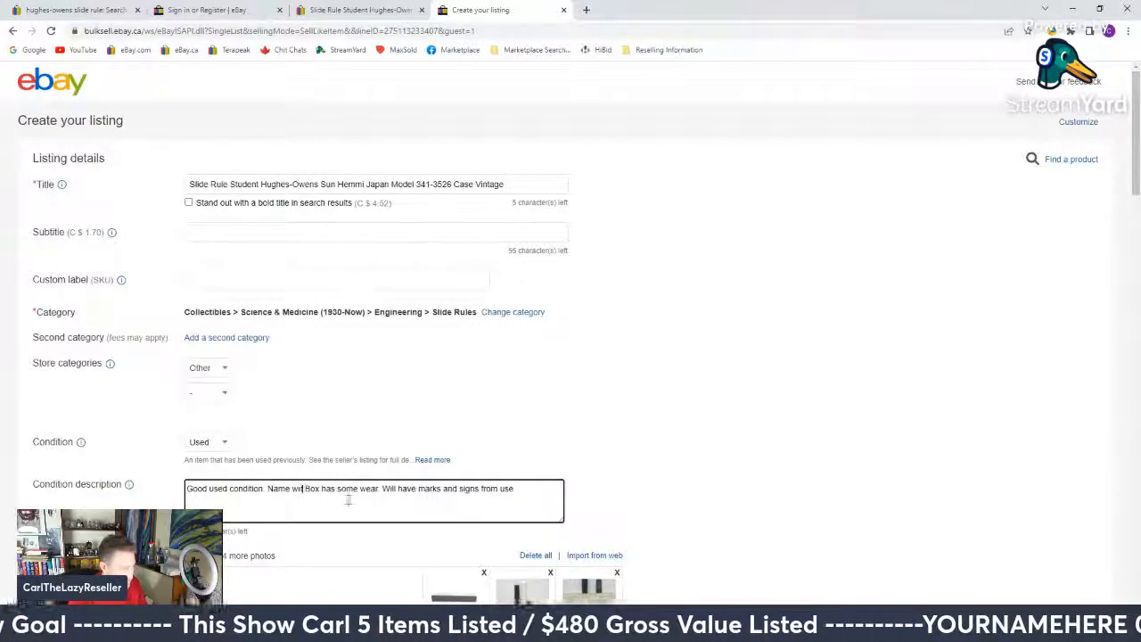
type(" written on box")
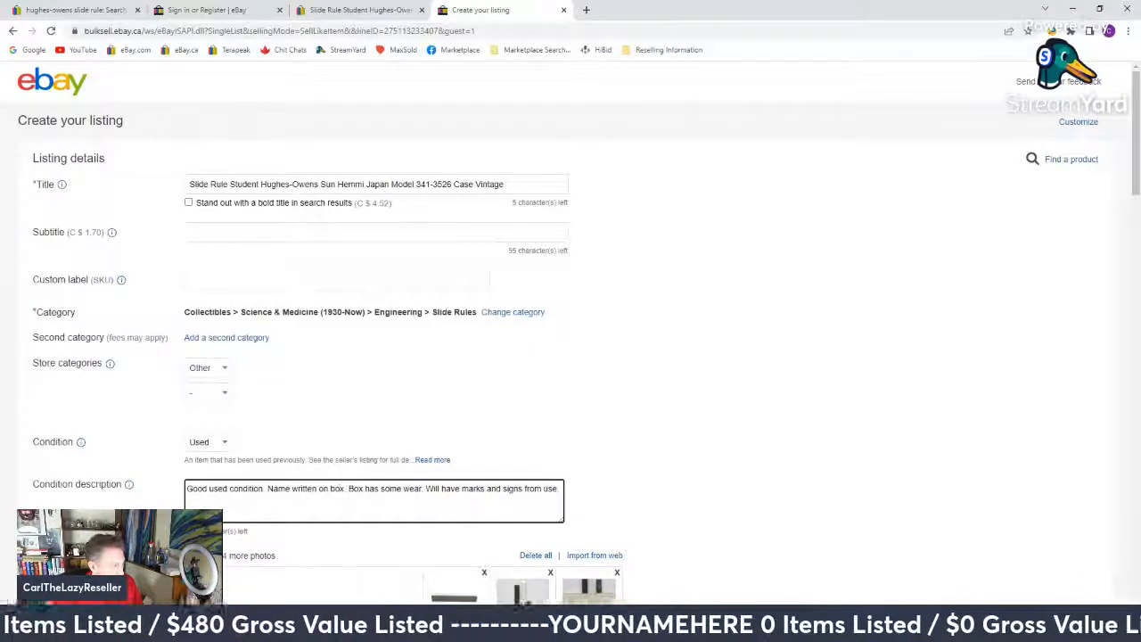
left_click_drag(187, 488, 676, 485)
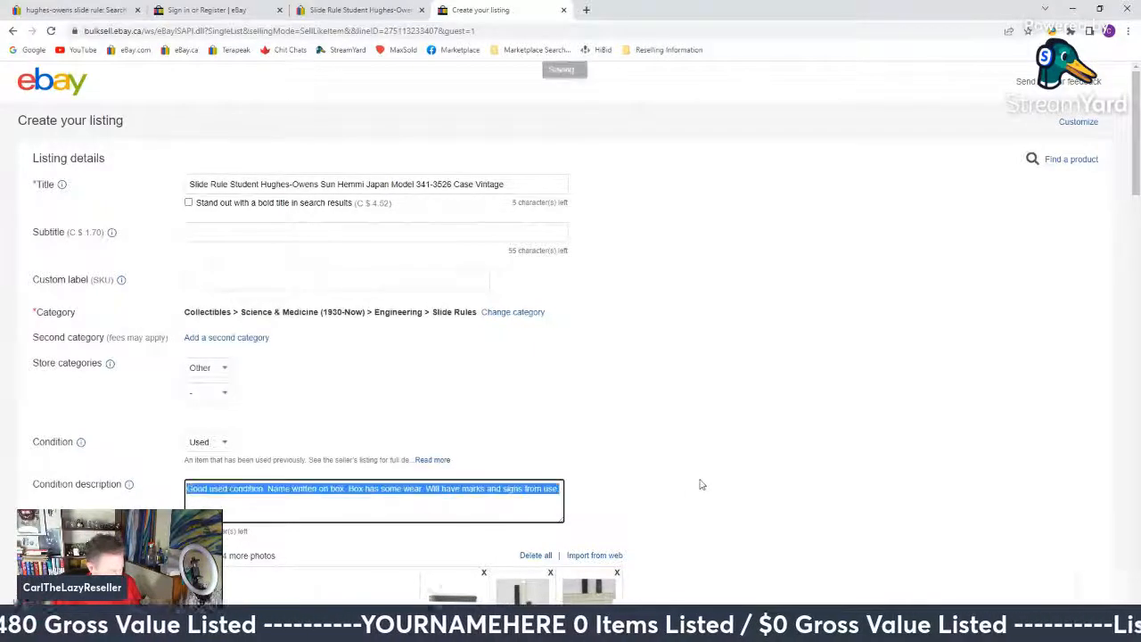
Step: Set the slide rule listing's custom label (SKU) to B22
left_click(300, 277)
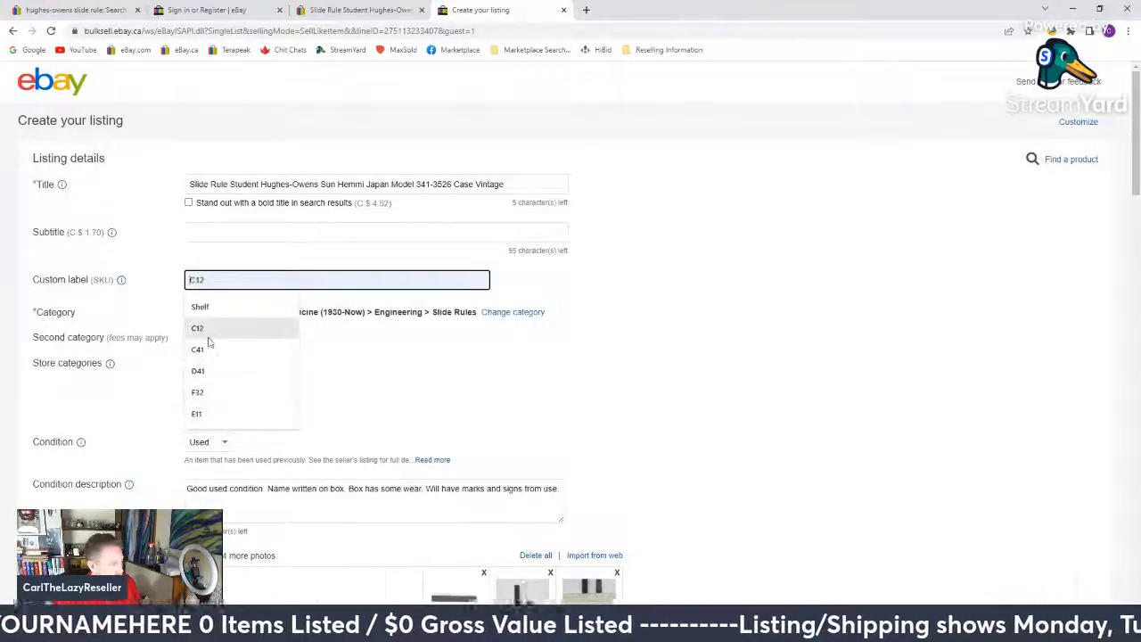
type("B")
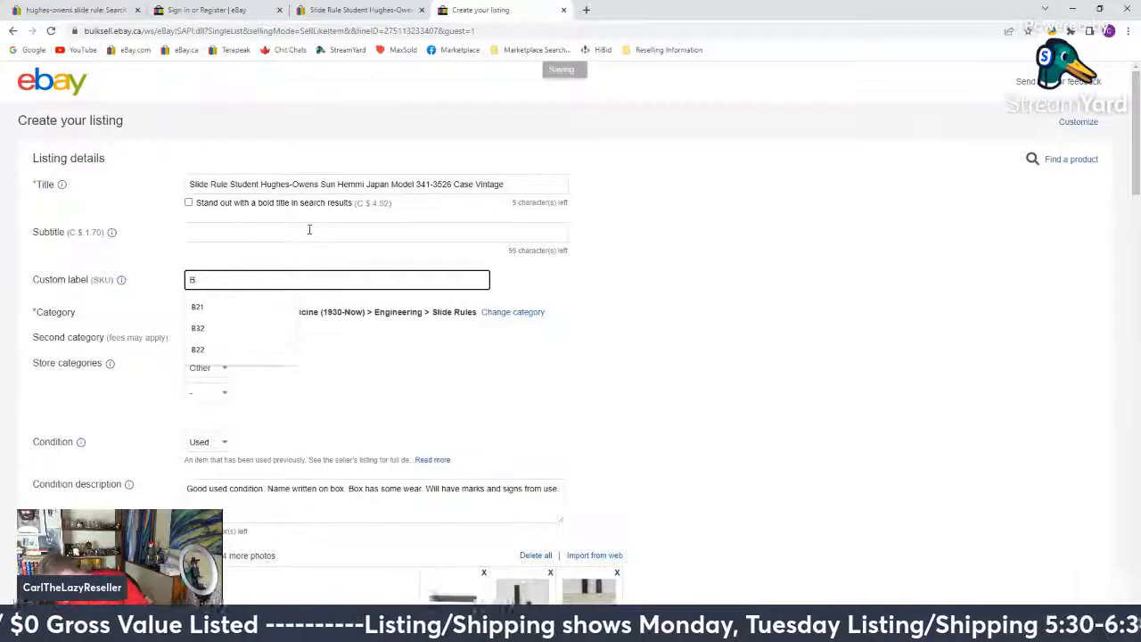
type("22")
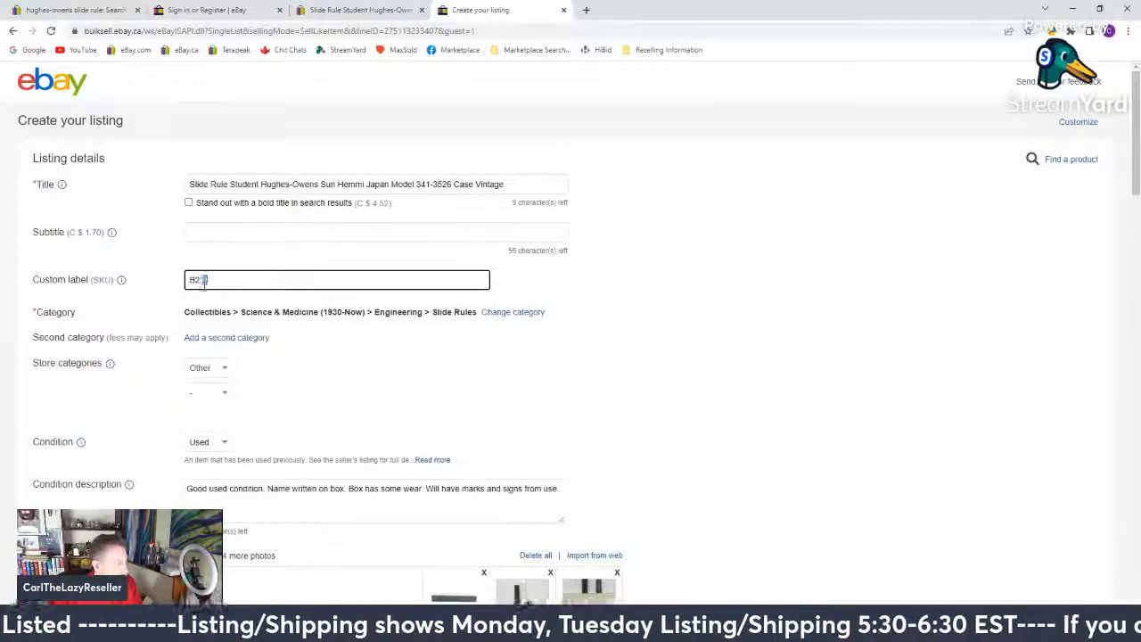
left_click(285, 235)
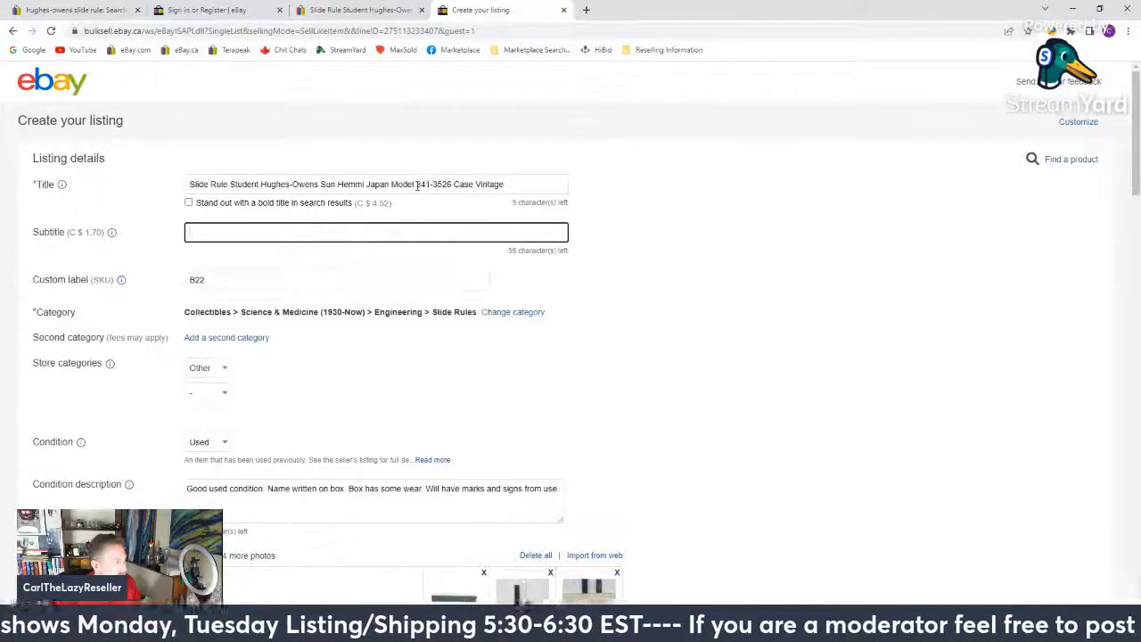
Step: Remove "Student" and "Sun Hemmi" from the listing title
double_click(233, 184)
key("BackSpace")
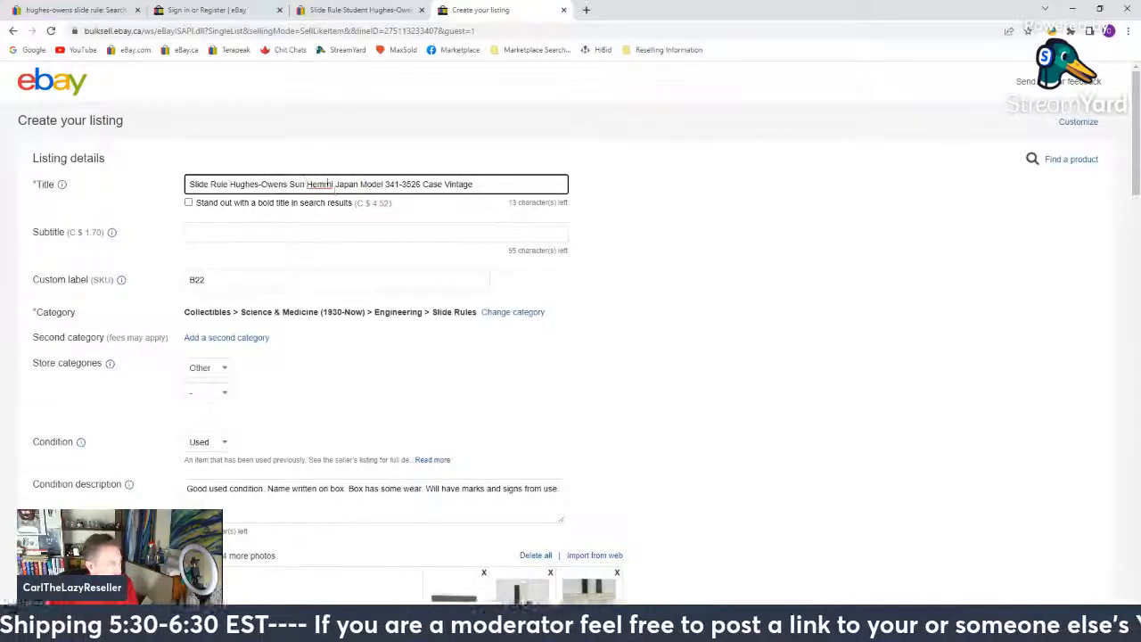
left_click_drag(290, 184, 341, 180)
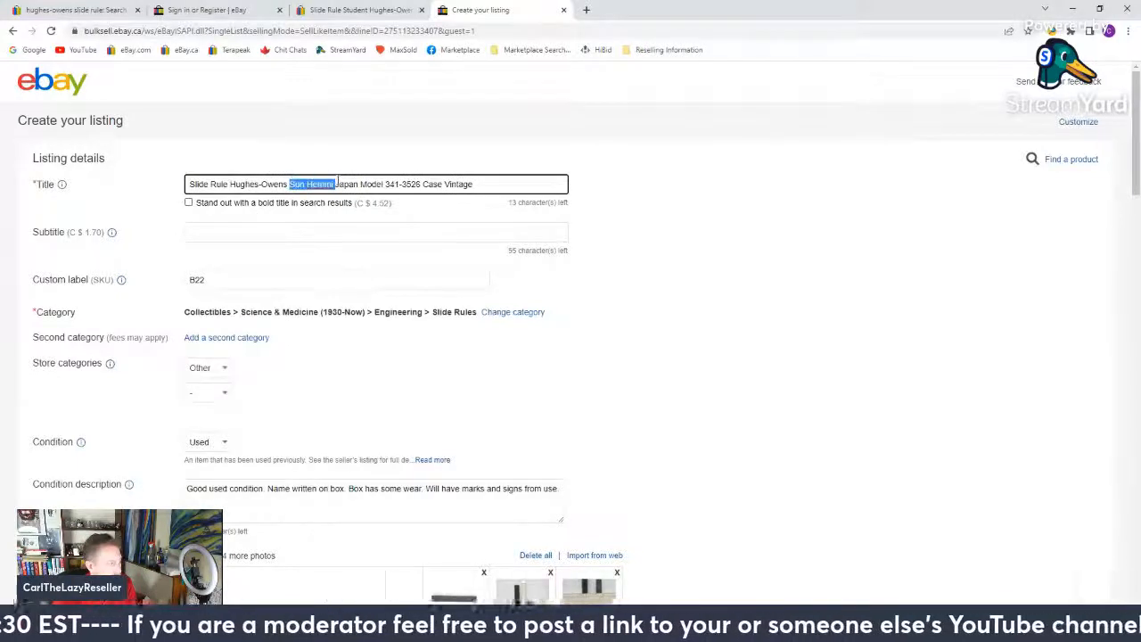
key("BackSpace")
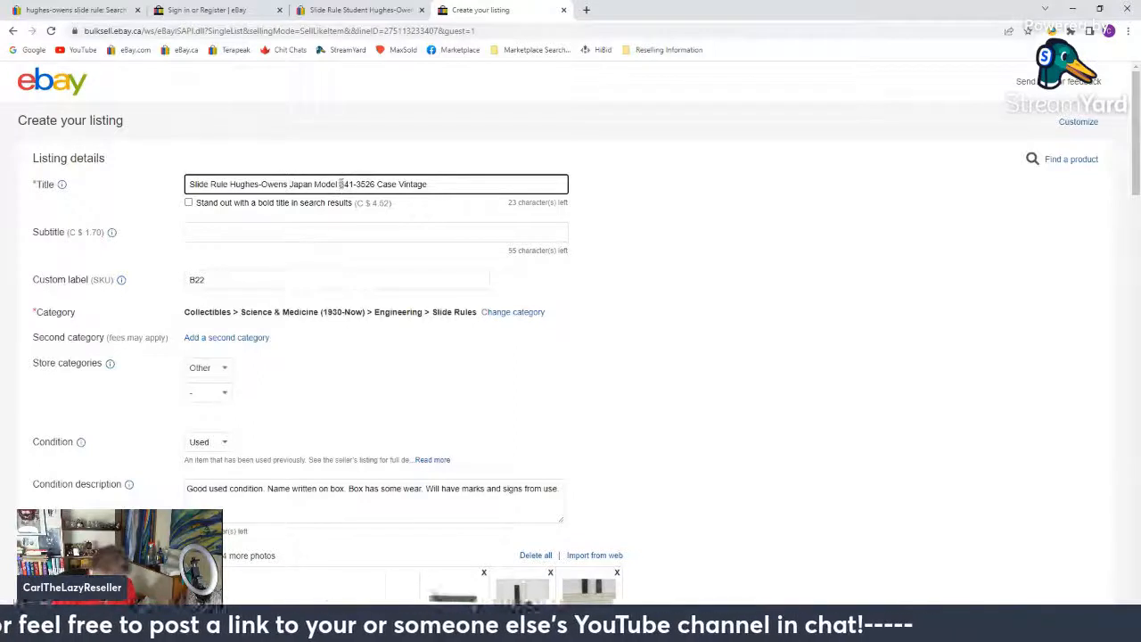
Step: Replace the model number in the title with 1768C, making it "Slide Rule Hughes-Owens Japan Model 1768C Case Vintage"
type("7")
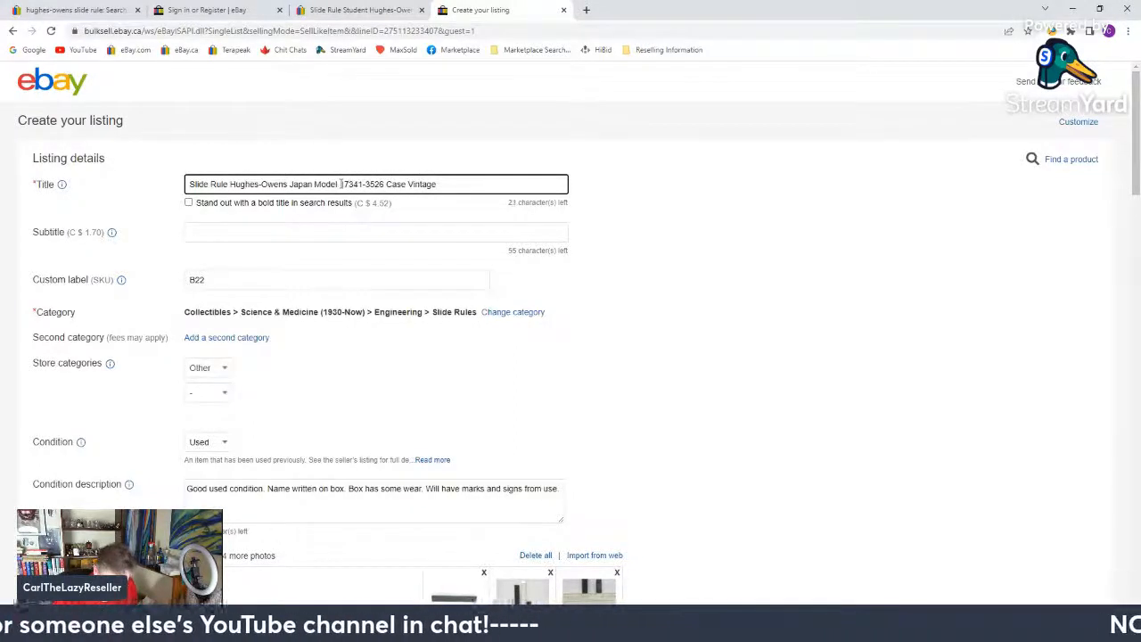
type("68")
key("Delete")
key("Delete")
key("Delete")
key("Delete")
key("Delete")
key("Delete")
key("Delete")
key("Delete")
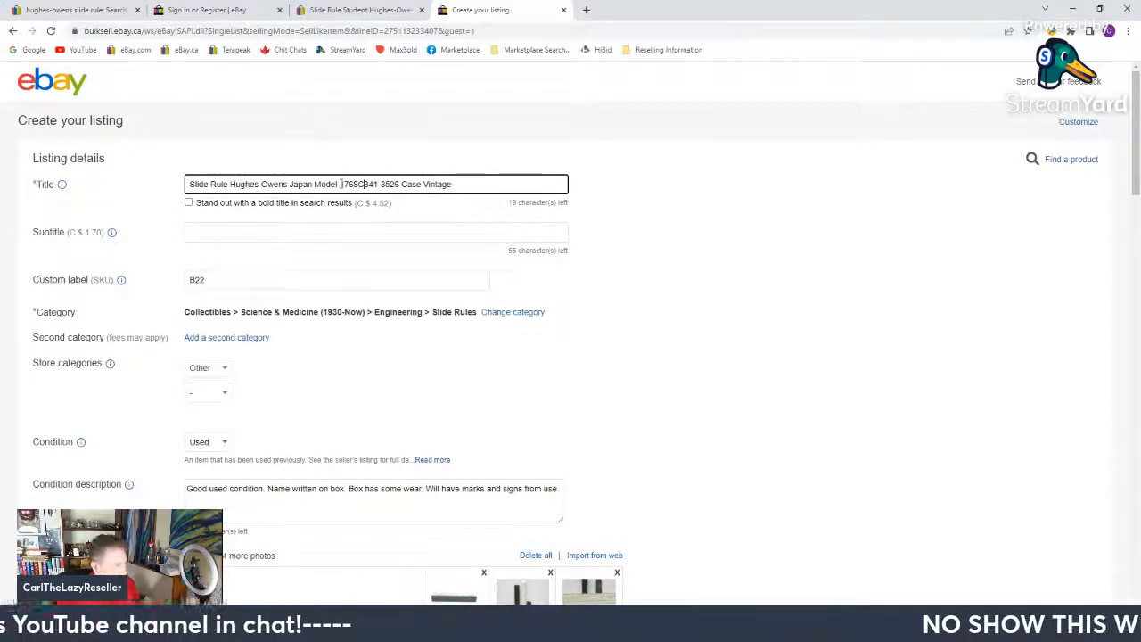
type("C")
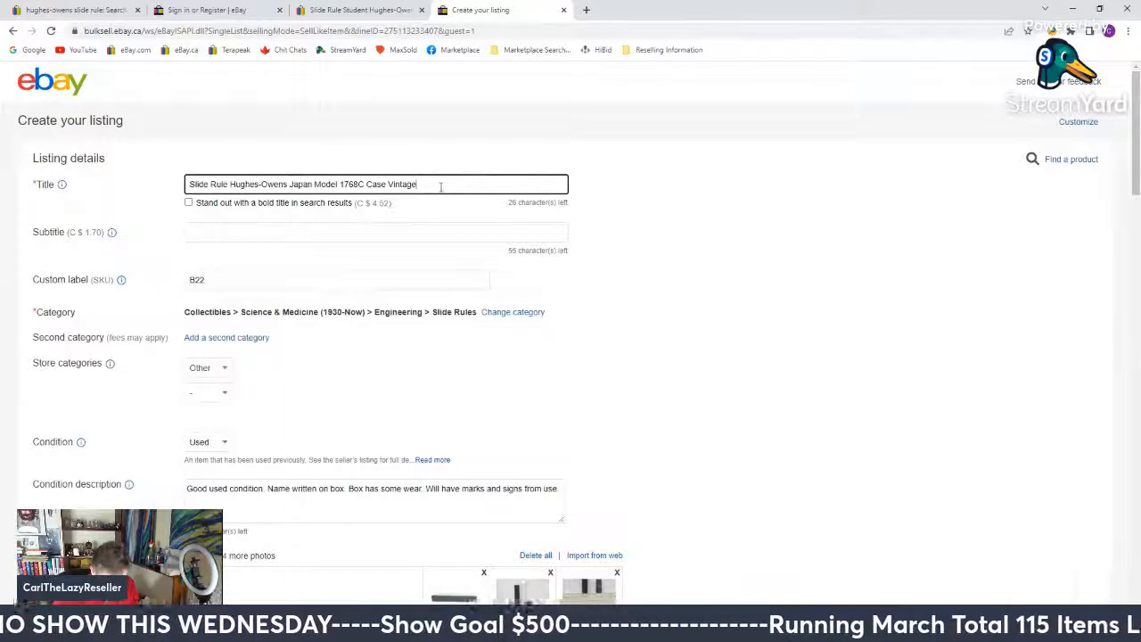
Step: Apply the suggested Country/Region of Manufacture value Japan and publish the slide rule listing
scroll(265, 323, "down", 8)
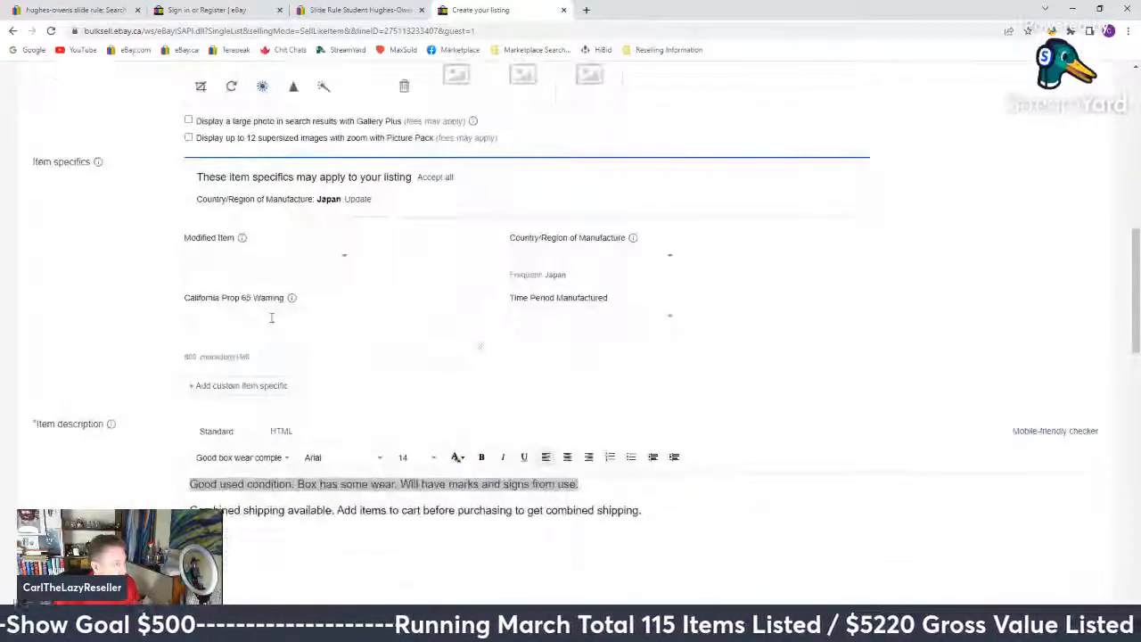
left_click(358, 199)
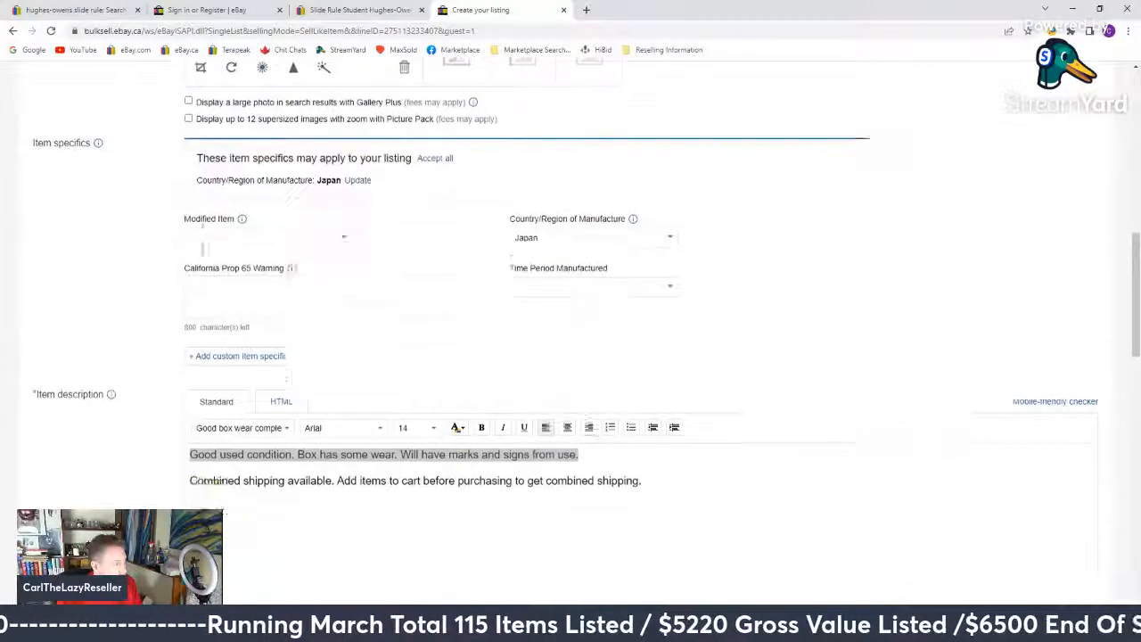
scroll(202, 250, "down", 10)
scroll(201, 250, "down", 3)
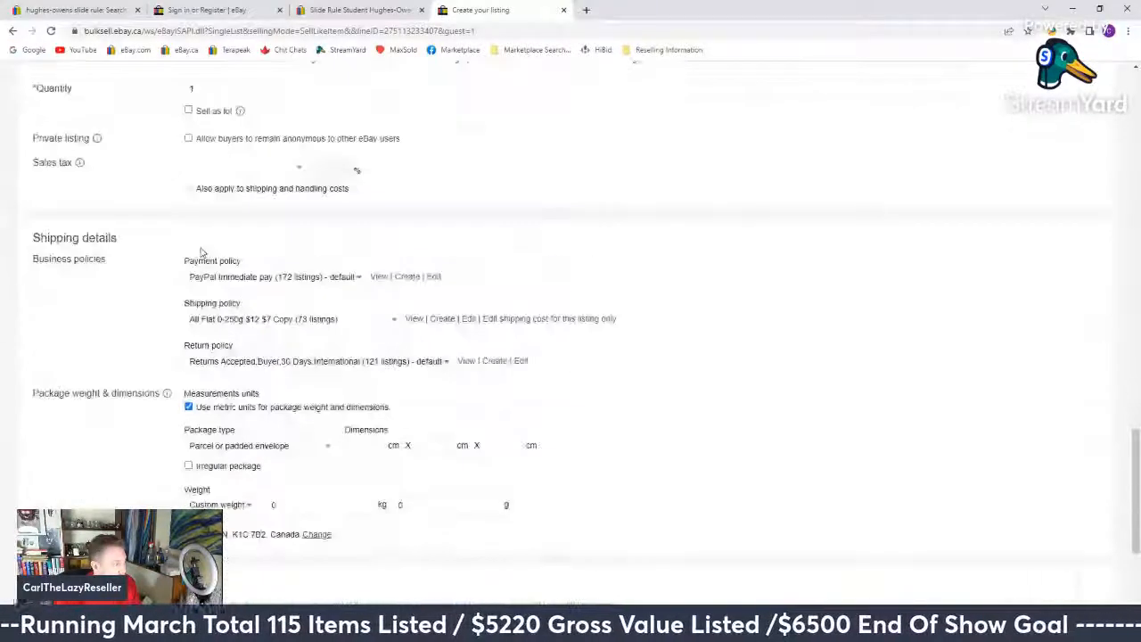
scroll(201, 252, "down", 3)
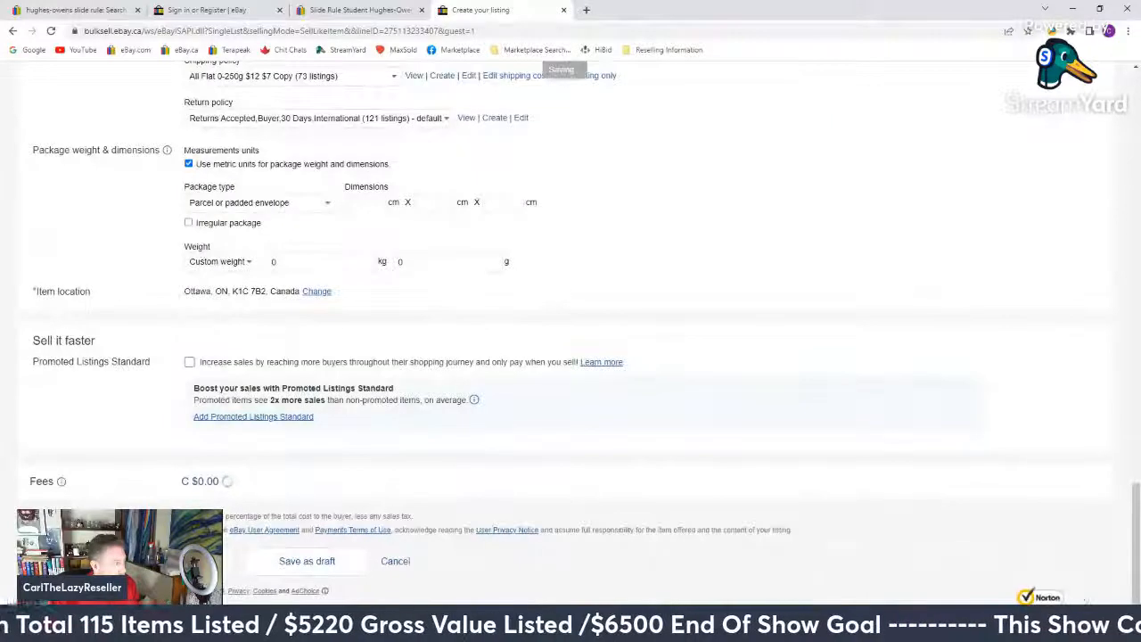
left_click(84, 560)
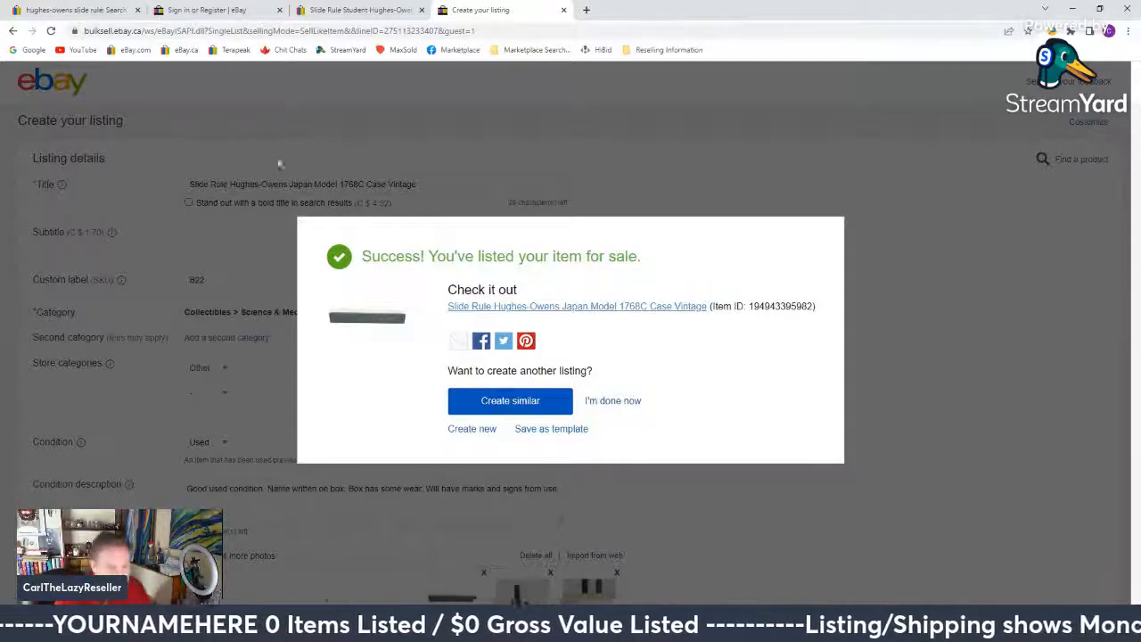
Step: Finish the listing session without creating another one and close all tabs except the sold slide rule search results
left_click(613, 401)
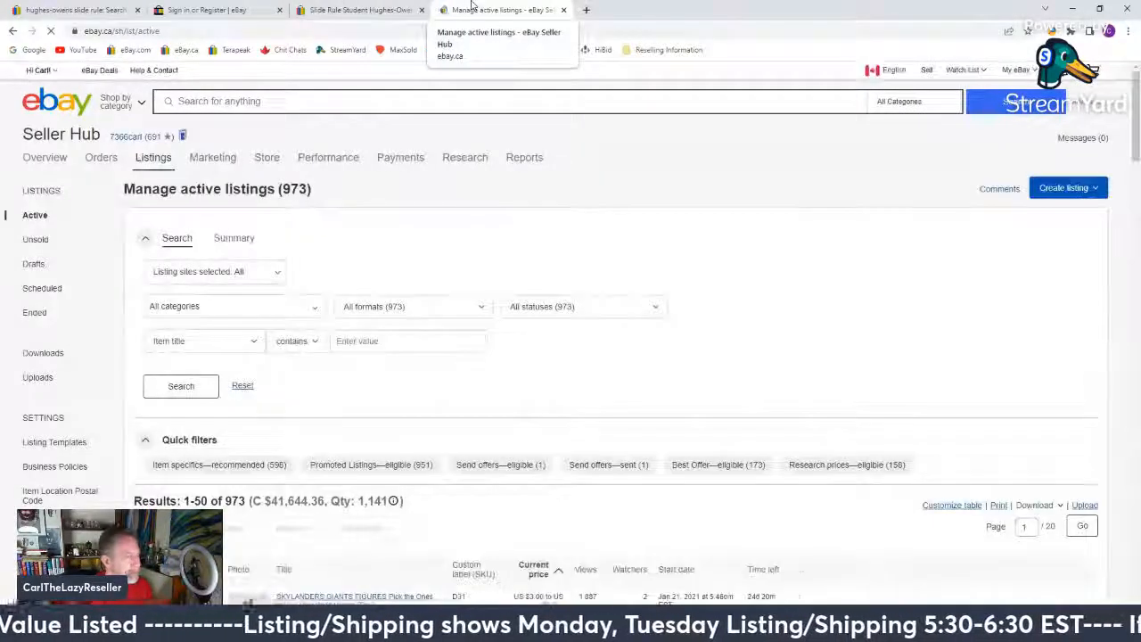
key("ctrl+w")
key("ctrl+w")
key("ctrl+w")
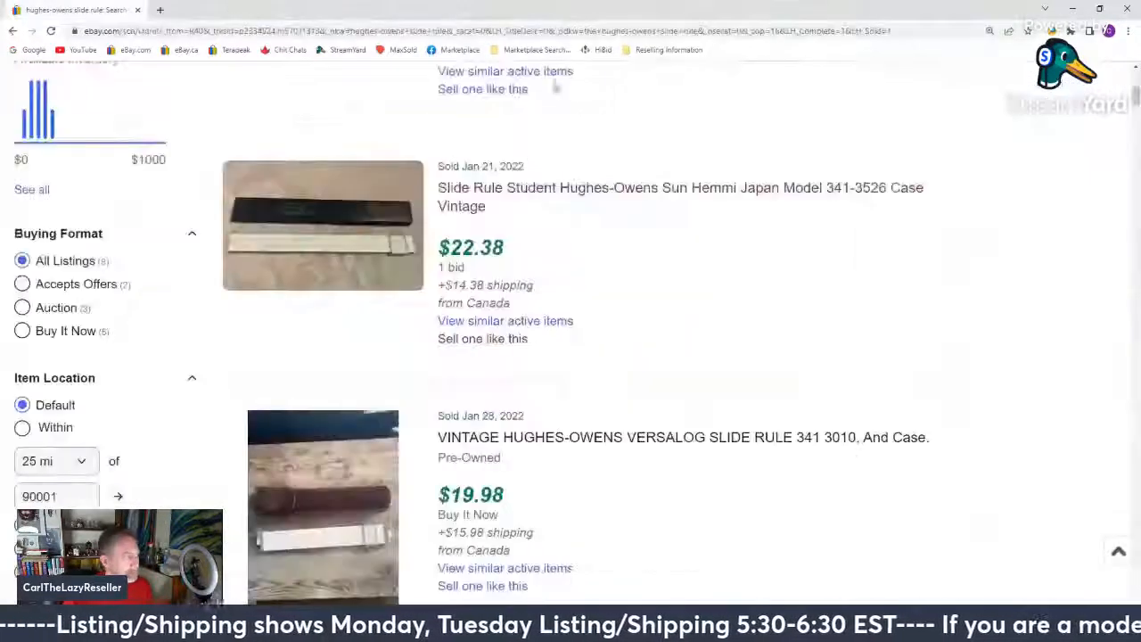
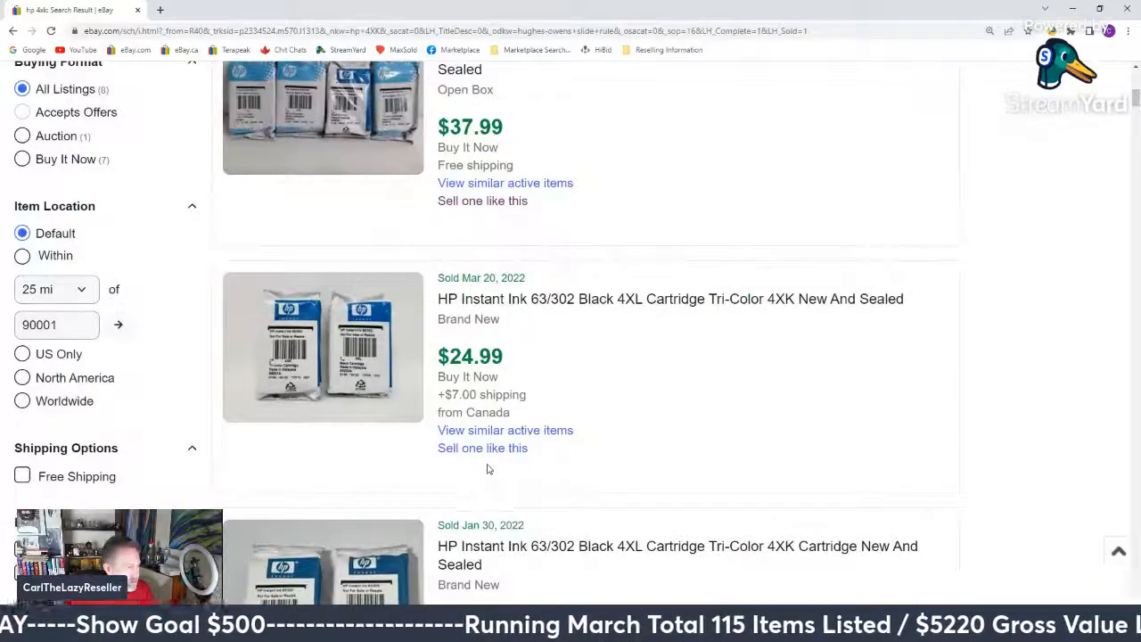
Step: Open a Sell one like this form from the $24.99 HP Instant Ink 63/302 sale and upload photos 20220325_192956.jpg and 20220325_193001.jpg
middle_click(482, 448)
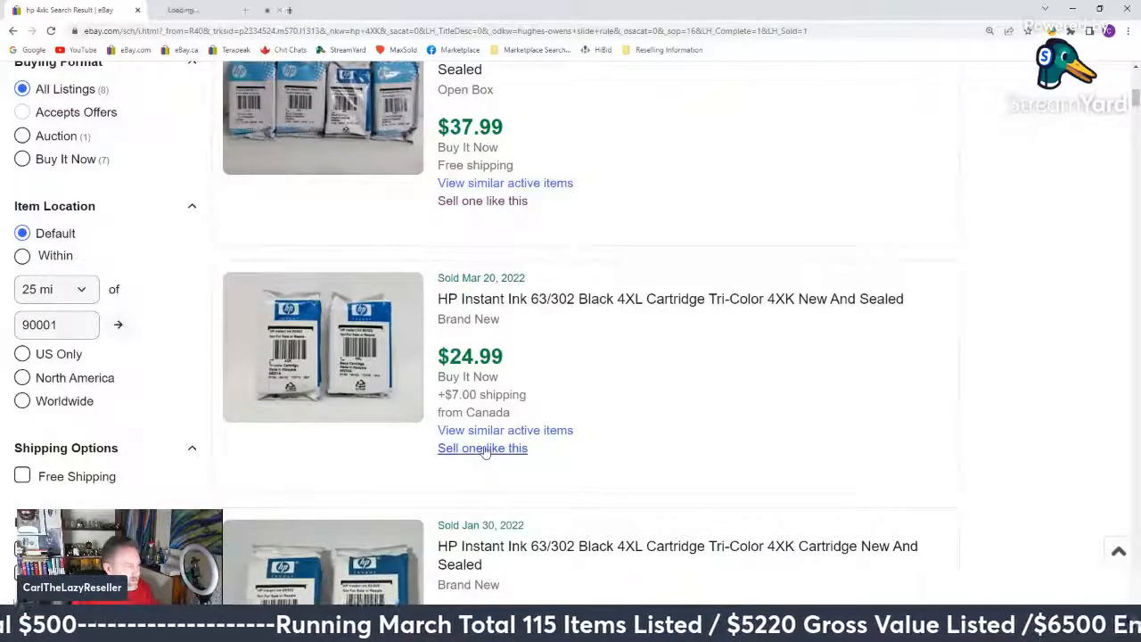
left_click(239, 5)
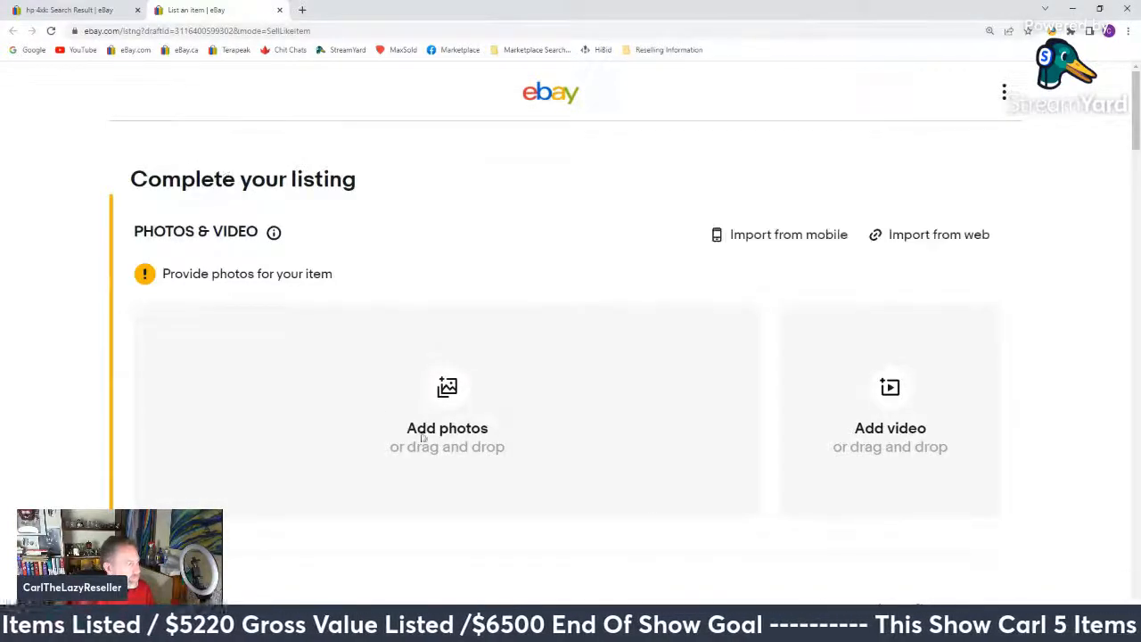
left_click(446, 386)
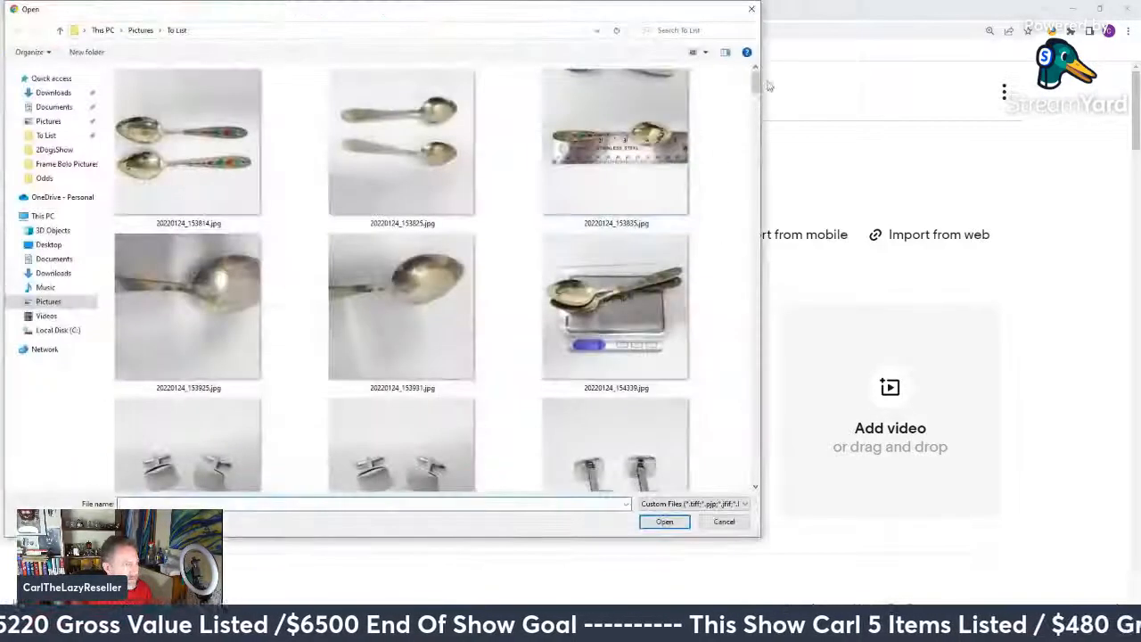
mouse_move(756, 90)
left_mouse_down()
mouse_move(758, 216)
mouse_move(787, 259)
mouse_move(760, 312)
mouse_move(729, 479)
mouse_move(760, 308)
mouse_move(769, 326)
left_mouse_up()
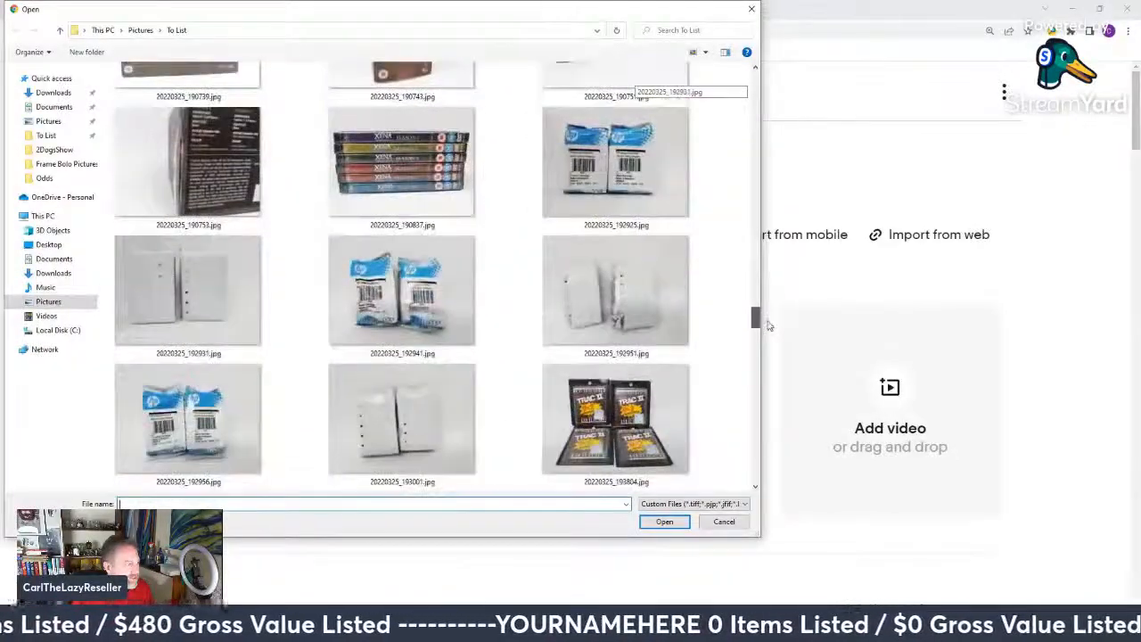
scroll(756, 328, "down", 2)
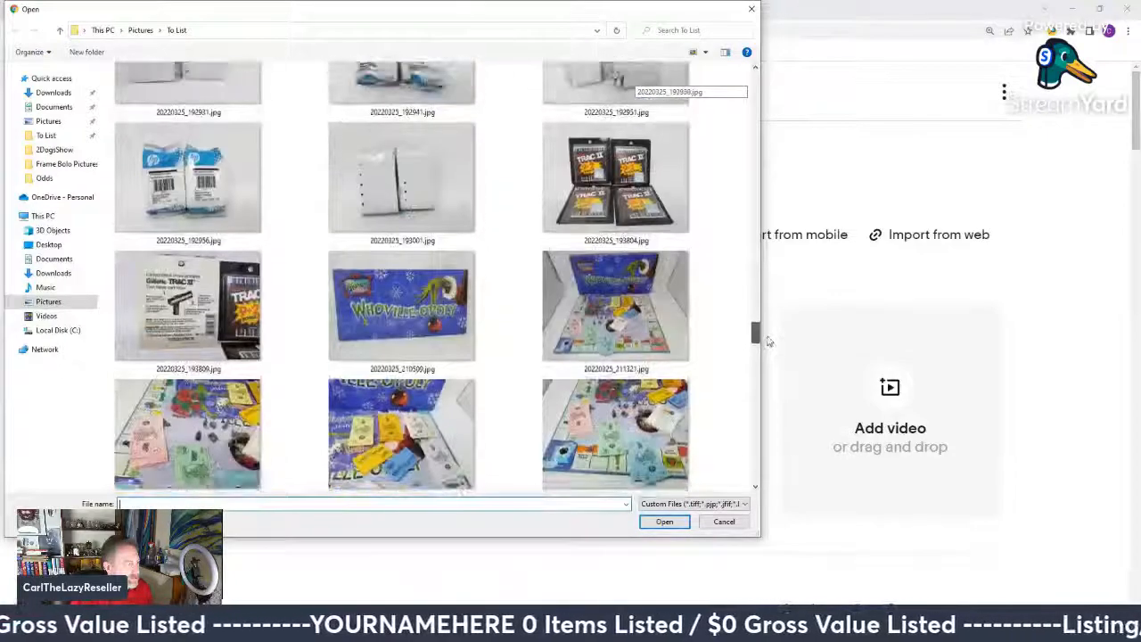
left_click(222, 186)
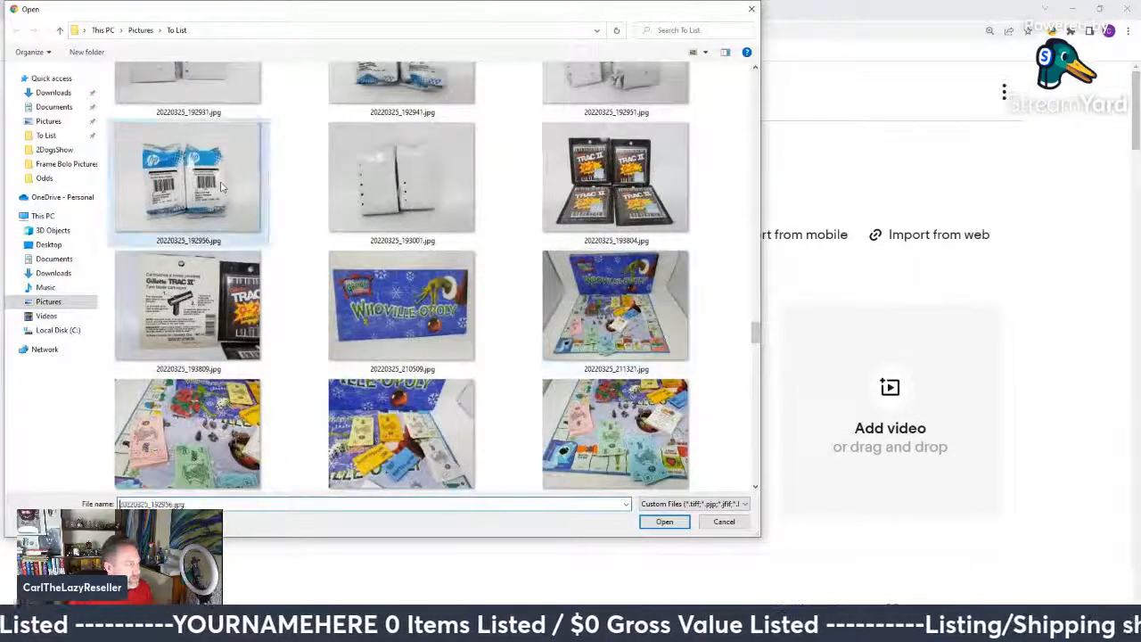
left_click(368, 203, "ctrl")
left_click(688, 520)
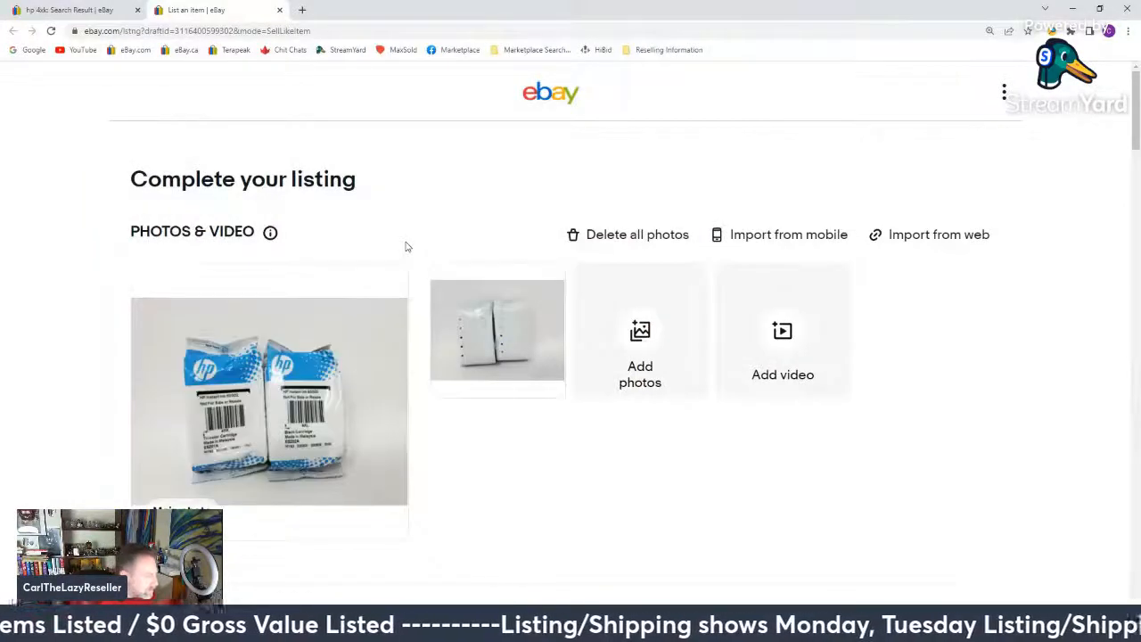
Step: Set the HP ink cartridge listing's custom label (SKU) to "B22 2"
scroll(410, 246, "down", 3)
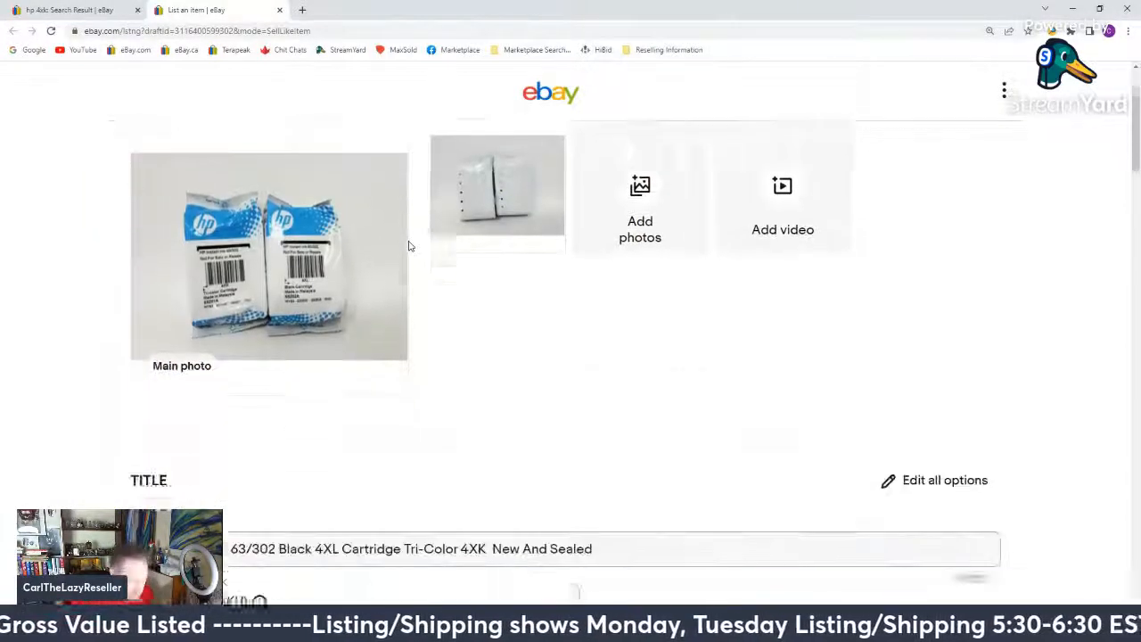
left_click(271, 477)
type("B22")
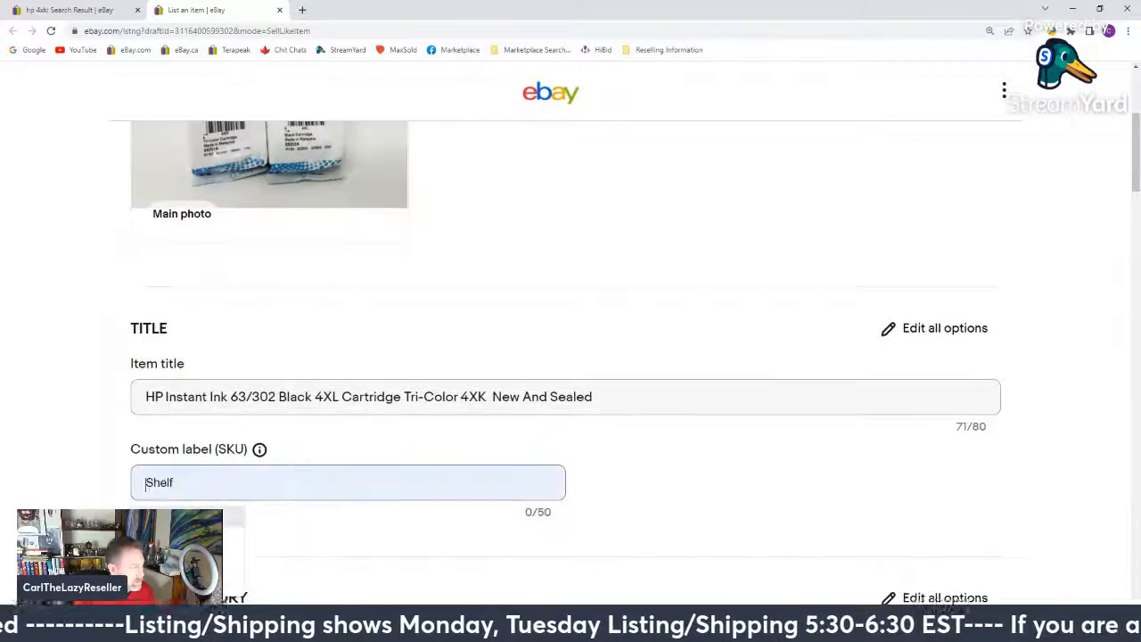
type(" 2")
left_click(74, 368)
scroll(82, 368, "down", 1)
scroll(82, 368, "down", 10)
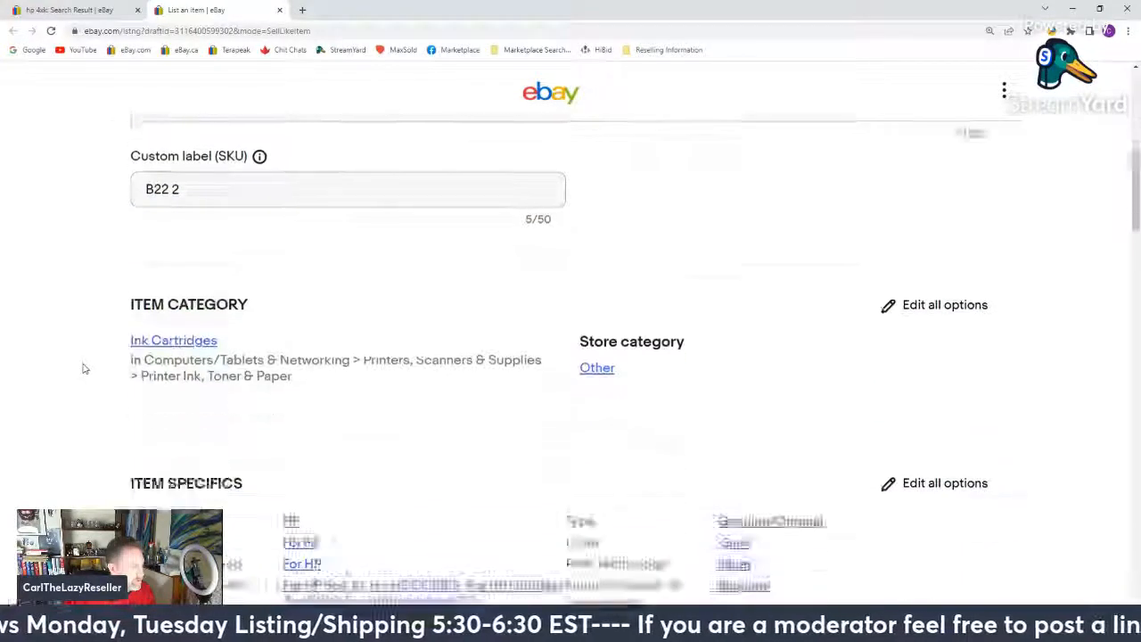
Step: Set the HP ink cartridge listing's condition to New and insert the Combined Only template into the description
scroll(85, 368, "down", 2)
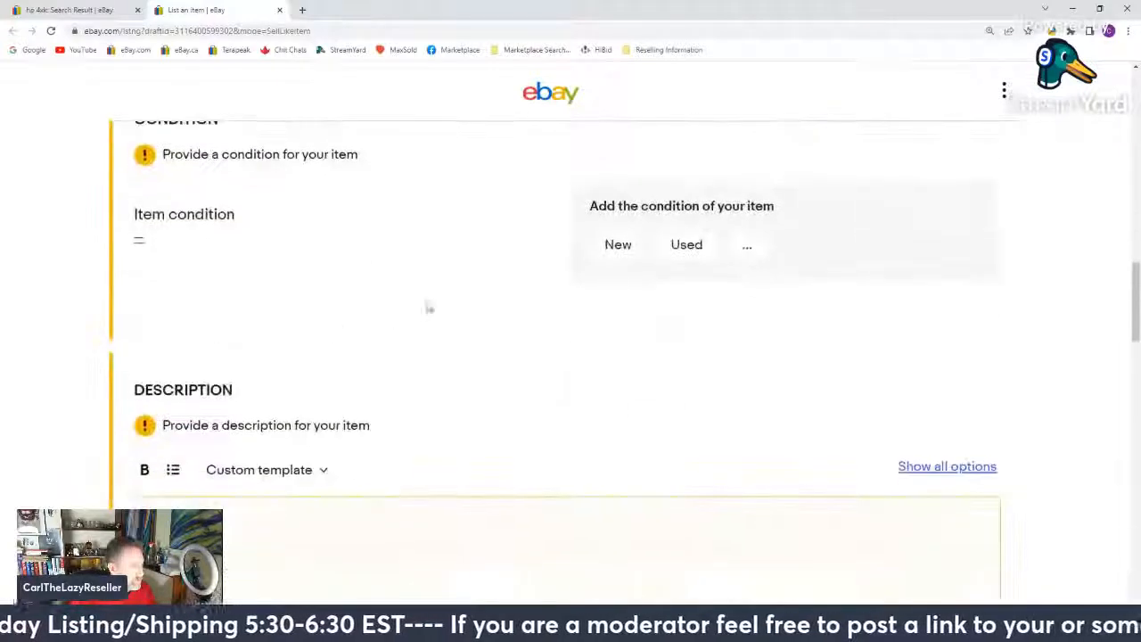
left_click(611, 257)
left_click(262, 349)
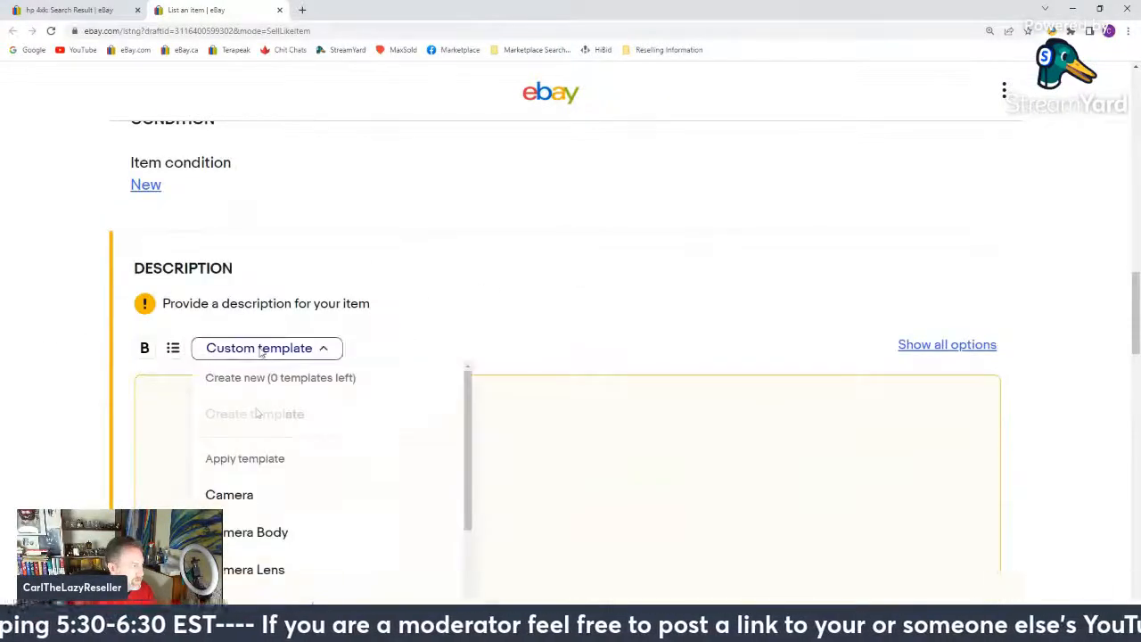
scroll(257, 410, "down", 1)
mouse_move(270, 524)
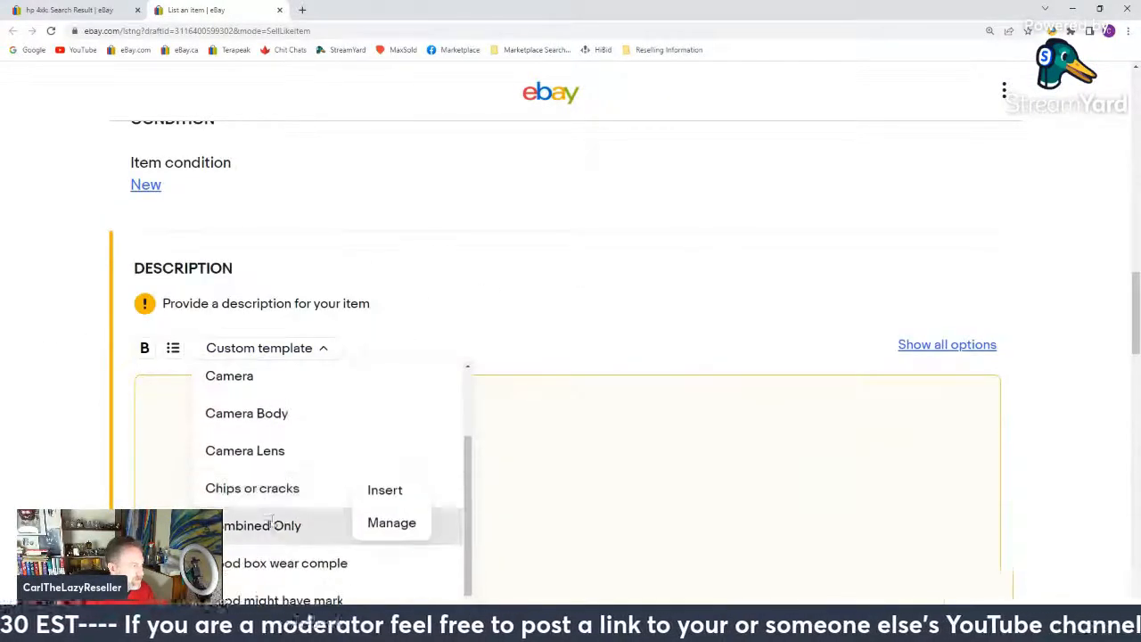
left_click(383, 490)
Step: Check the comparable sold cartridge pair's price in the search results and set the listing's Buy It Now price to $24.99
scroll(65, 373, "down", 3)
scroll(64, 373, "down", 3)
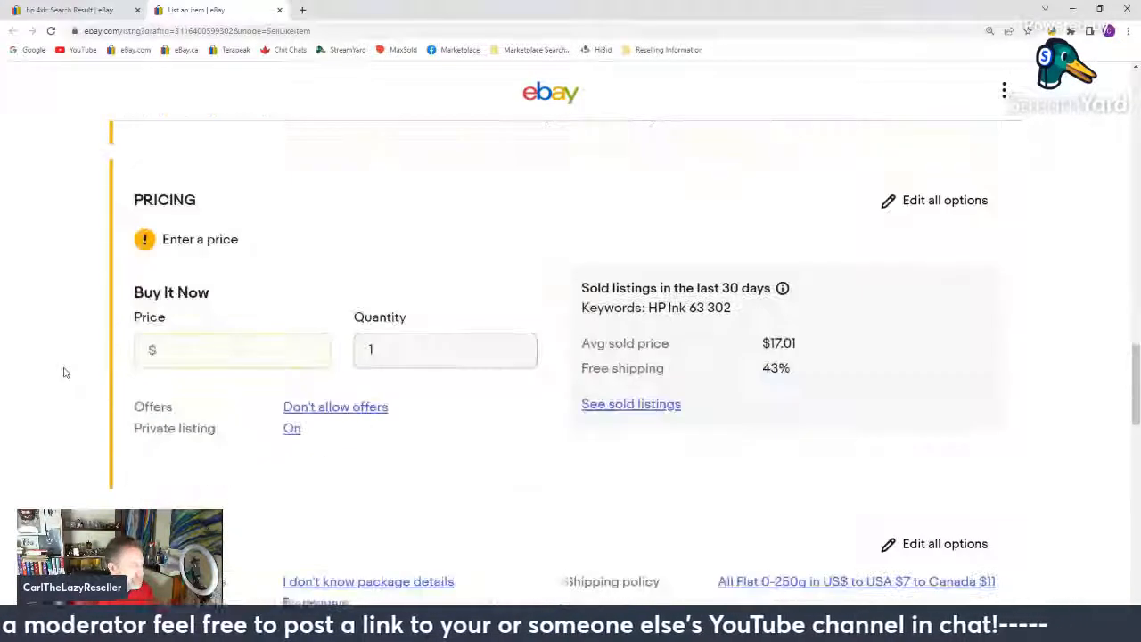
left_click(86, 8)
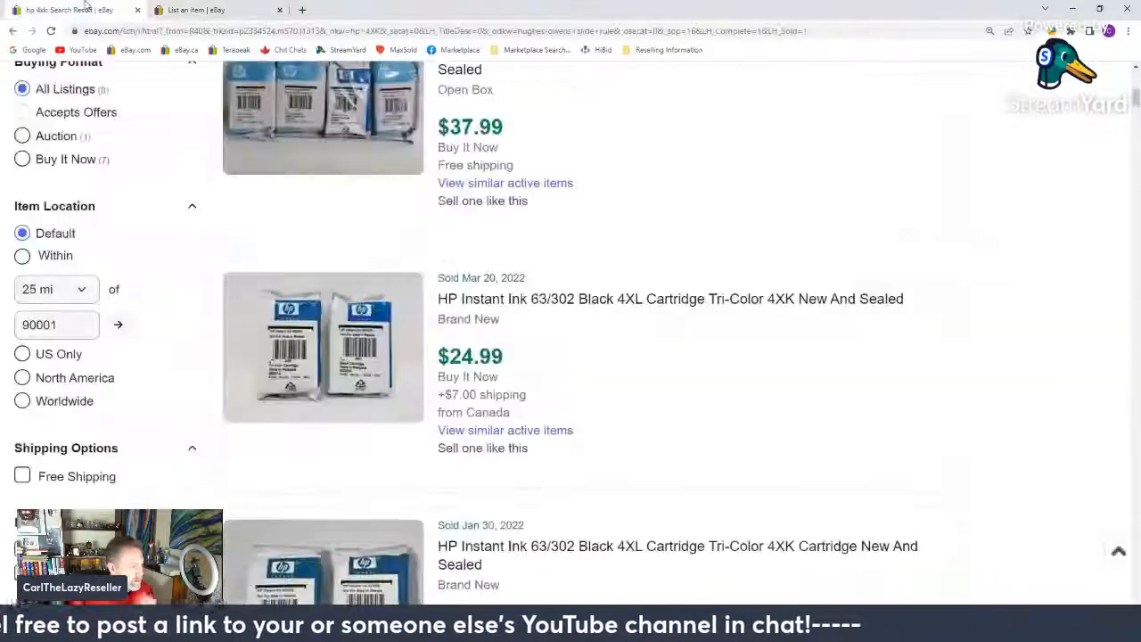
left_click(265, 8)
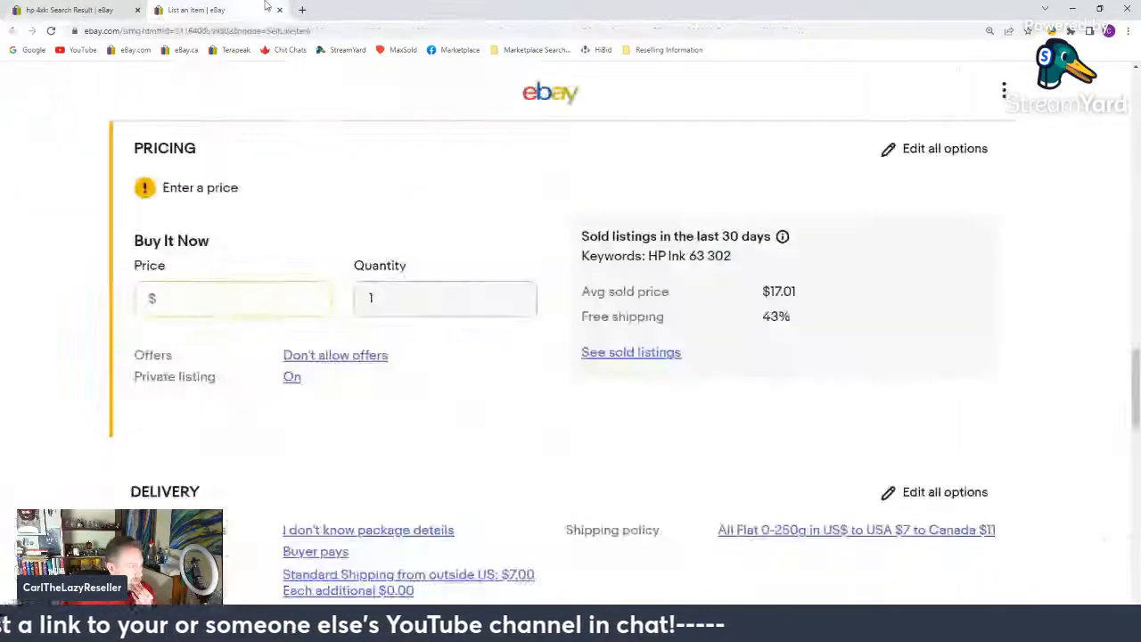
left_click(223, 298)
type("24.99")
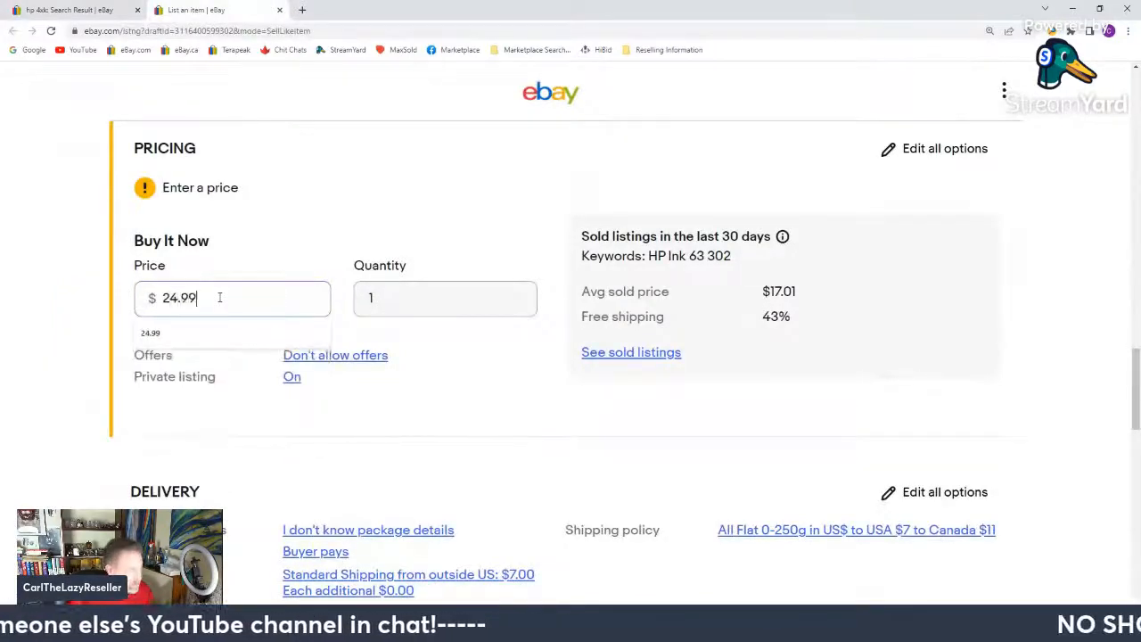
Step: Compare the price with the other sold HP 63/302 cartridge pairs and publish the listing
left_click(87, 9)
scroll(190, 238, "down", 3)
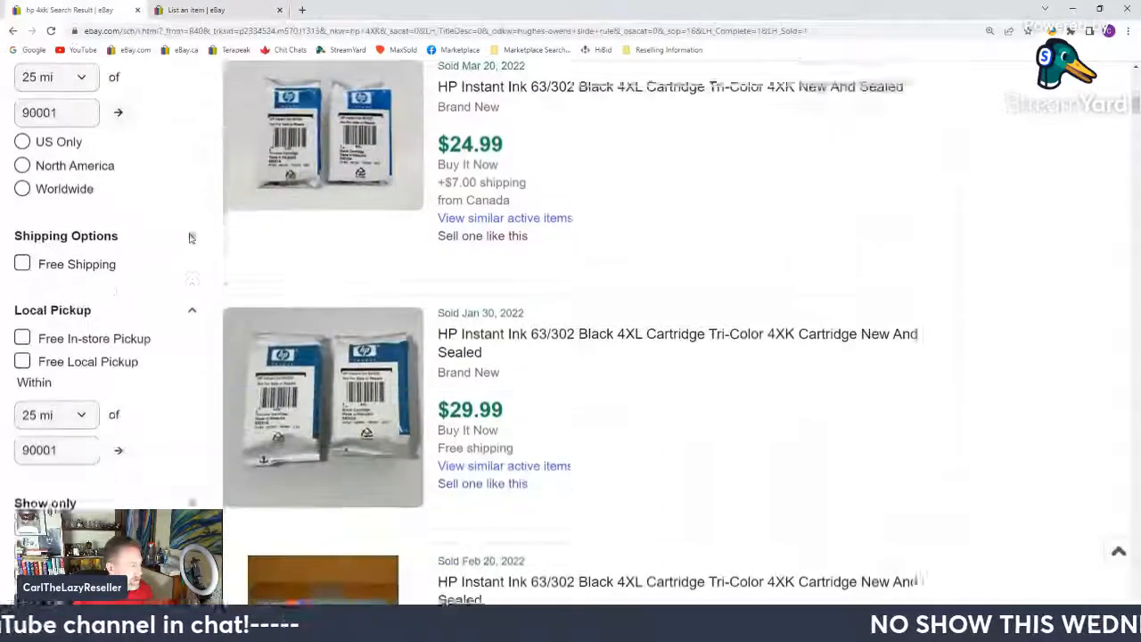
left_click(204, 8)
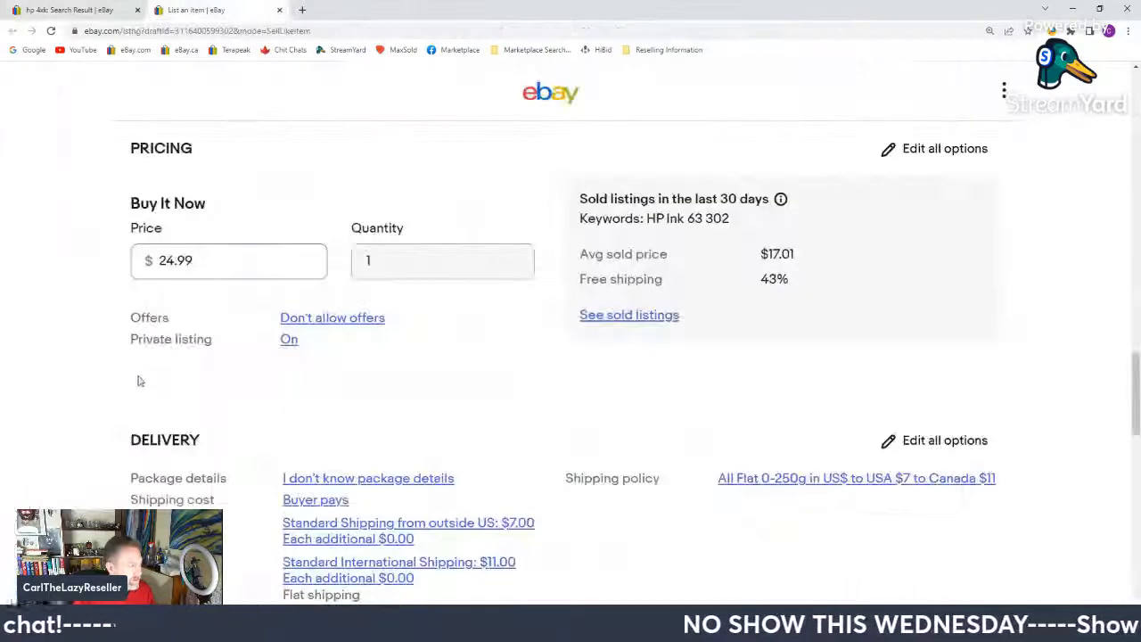
scroll(139, 381, "down", 4)
scroll(133, 380, "down", 12)
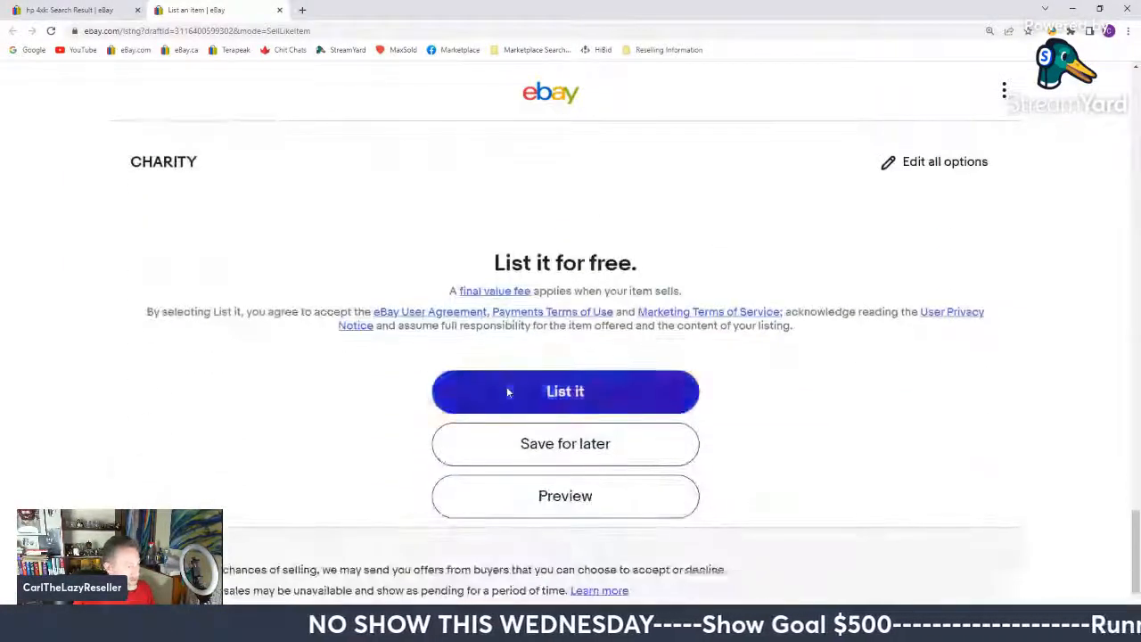
left_click(508, 392)
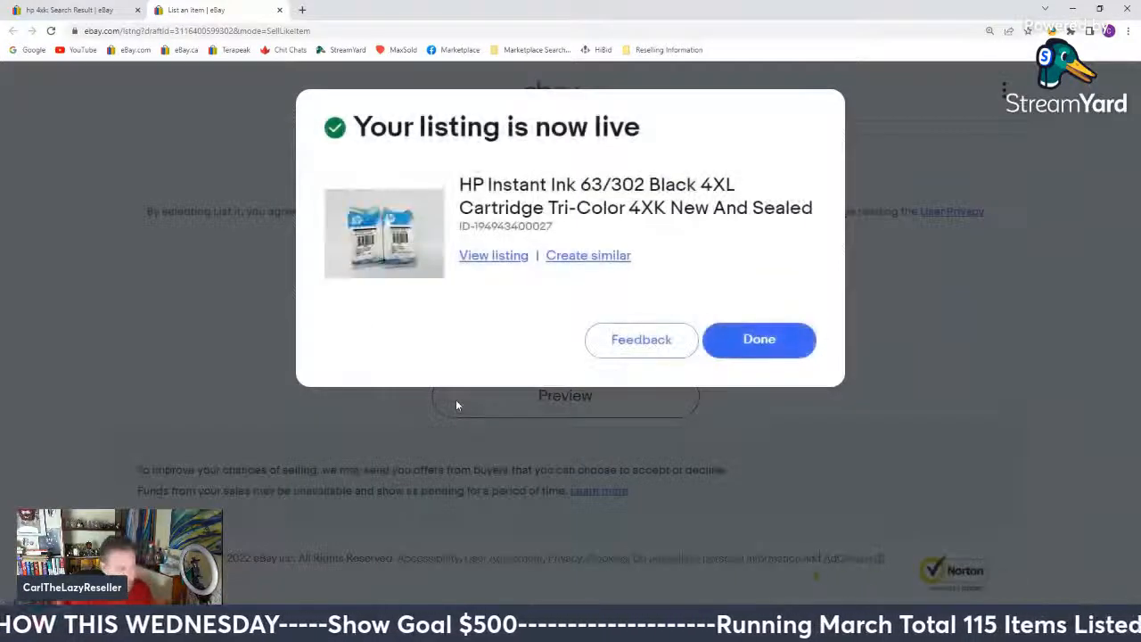
Step: Create a similar listing from the published HP cartridges and remove all of its copied photos
left_click(588, 256)
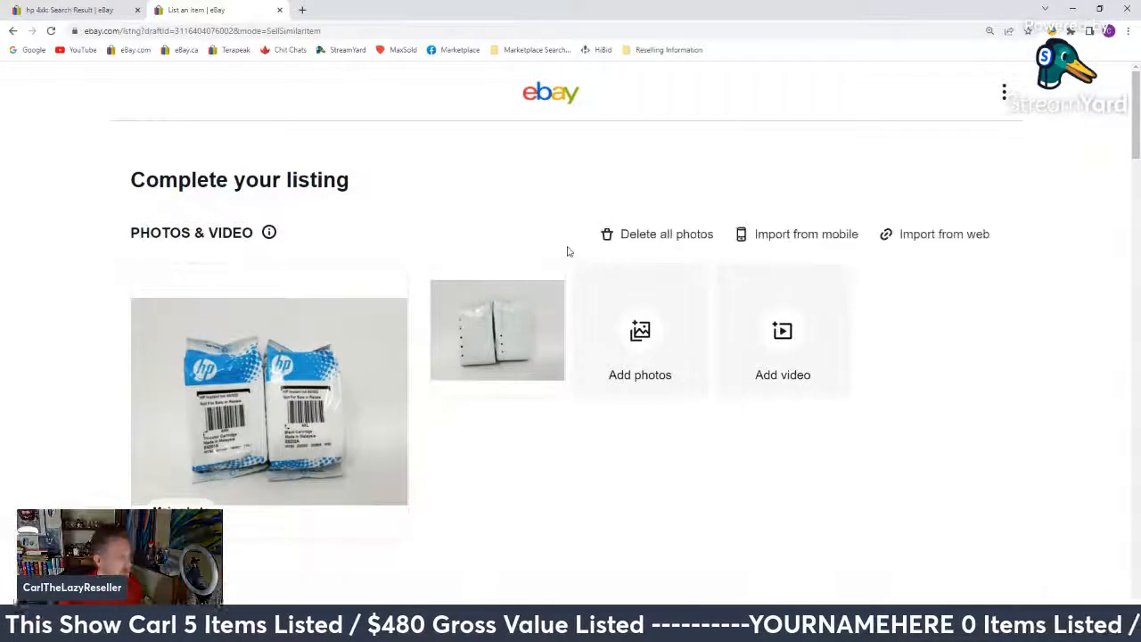
left_click(667, 235)
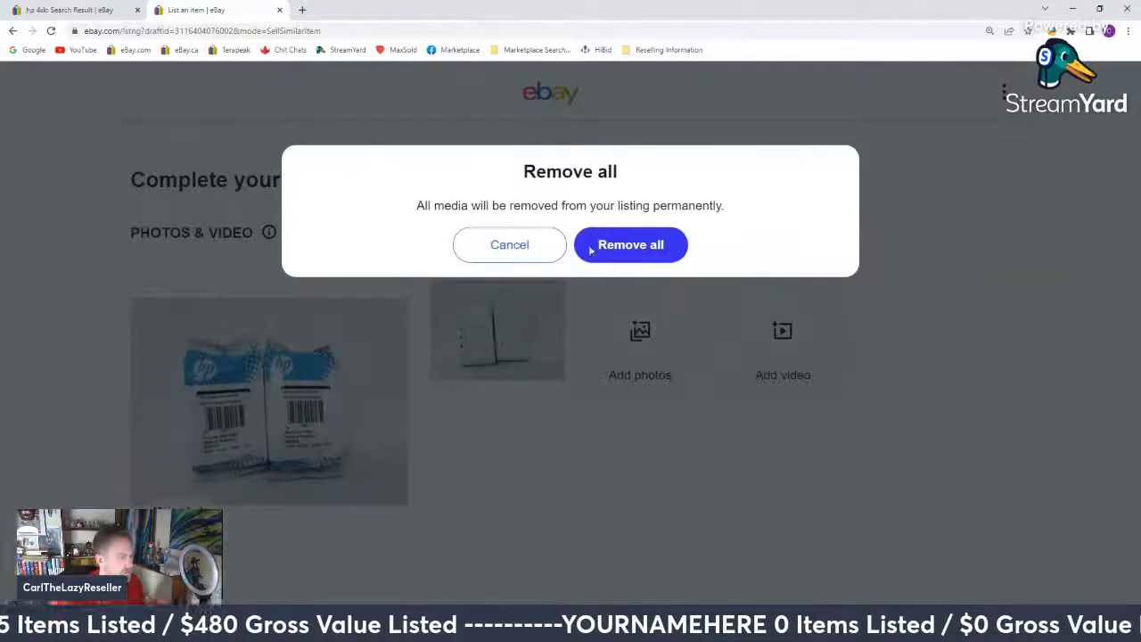
left_click(600, 257)
Step: Upload photos 20220325_192925.jpg and 20220325_192931.jpg from the To List folder to the new cartridge listing
left_click(448, 387)
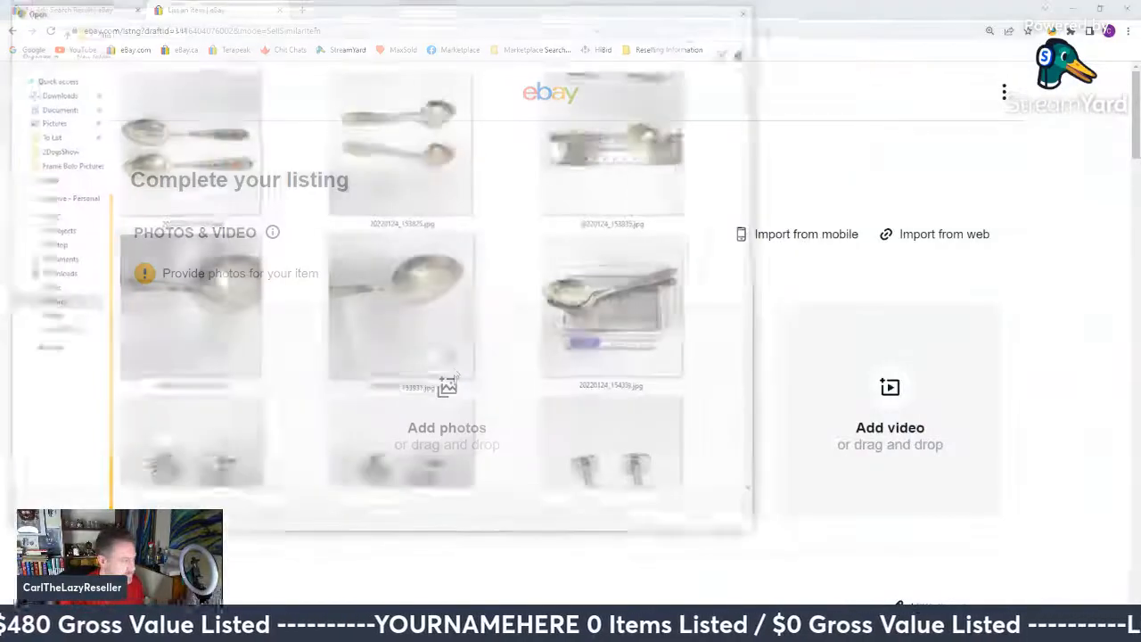
scroll(565, 263, "down", 5)
mouse_move(755, 126)
left_mouse_down()
mouse_move(749, 426)
mouse_move(713, 306)
mouse_move(716, 330)
mouse_move(716, 315)
left_mouse_up()
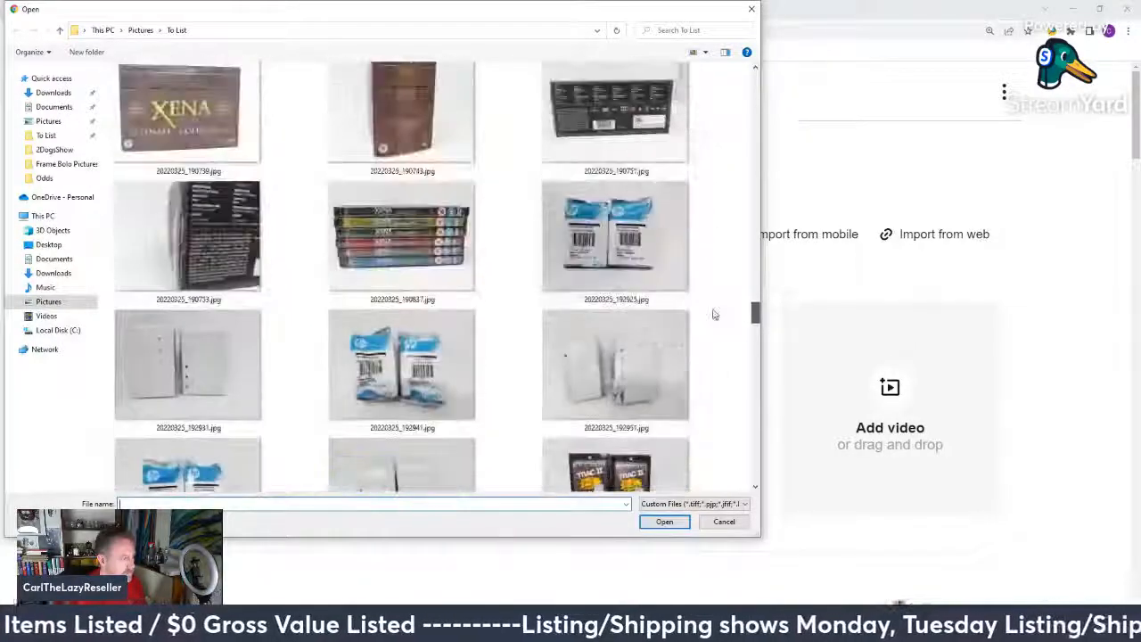
left_click(615, 250)
left_click(216, 357, "ctrl")
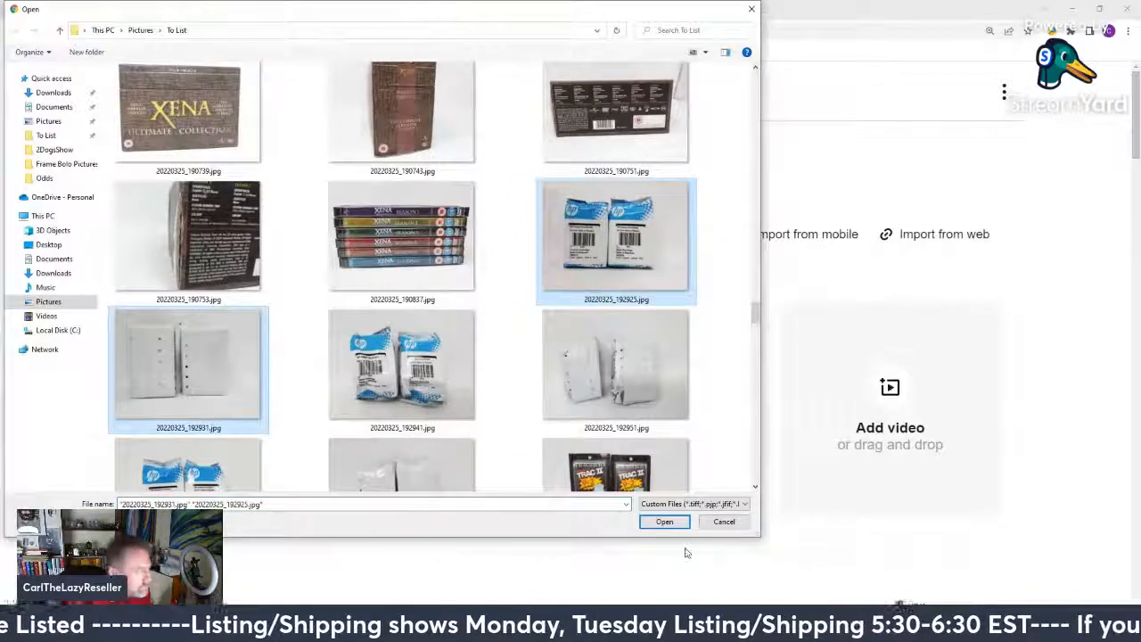
left_click(662, 522)
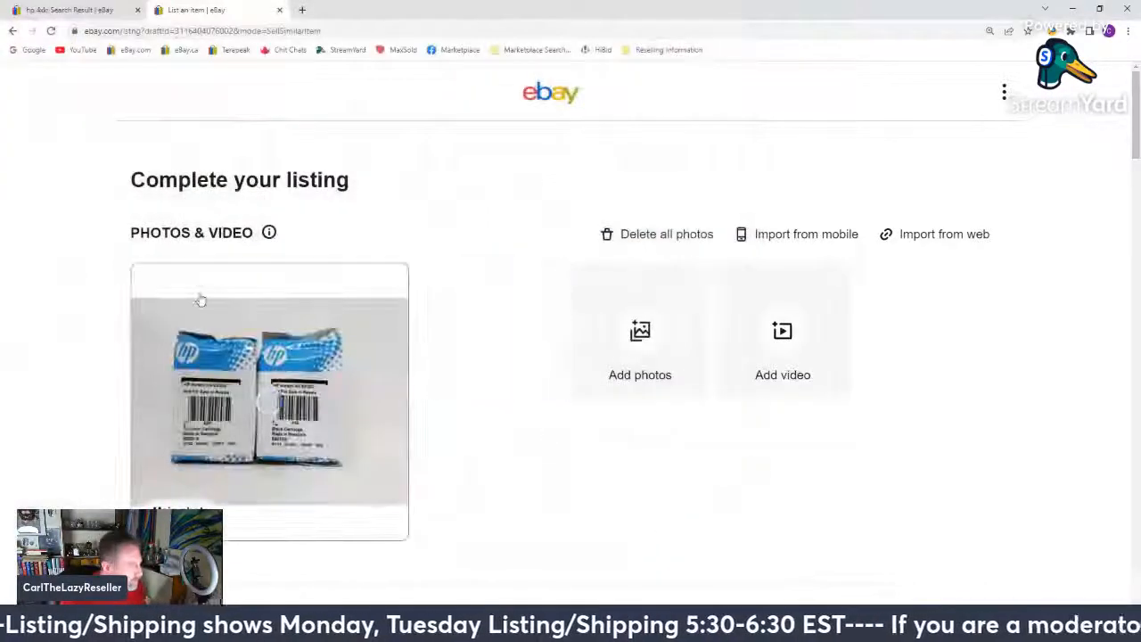
Step: Change the last number of the copied listing's custom label (SKU) to 1
scroll(145, 295, "down", 9)
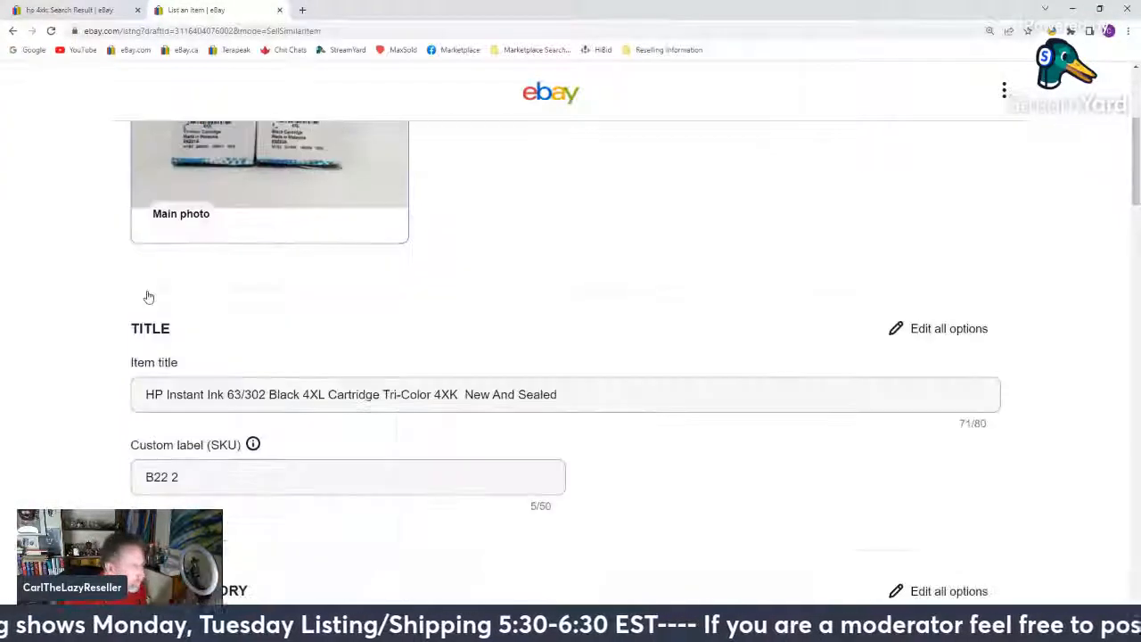
scroll(148, 303, "down", 4)
scroll(148, 294, "up", 6)
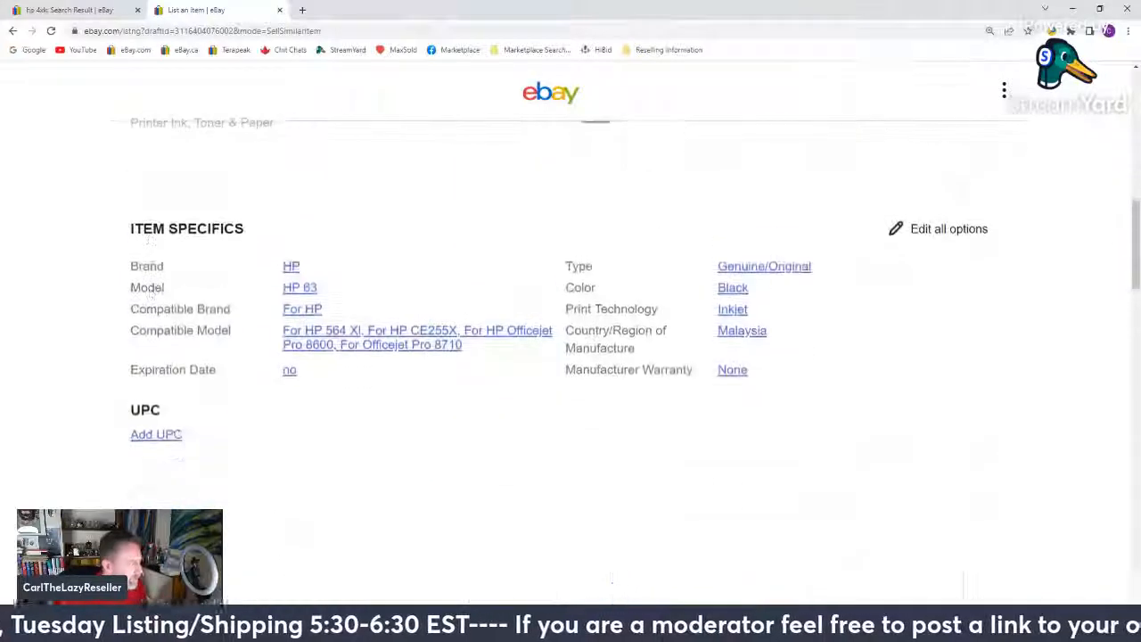
double_click(175, 239)
type("1")
Step: Publish the second HP 63/302 cartridge listing and create another similar listing from it
scroll(106, 281, "down", 15)
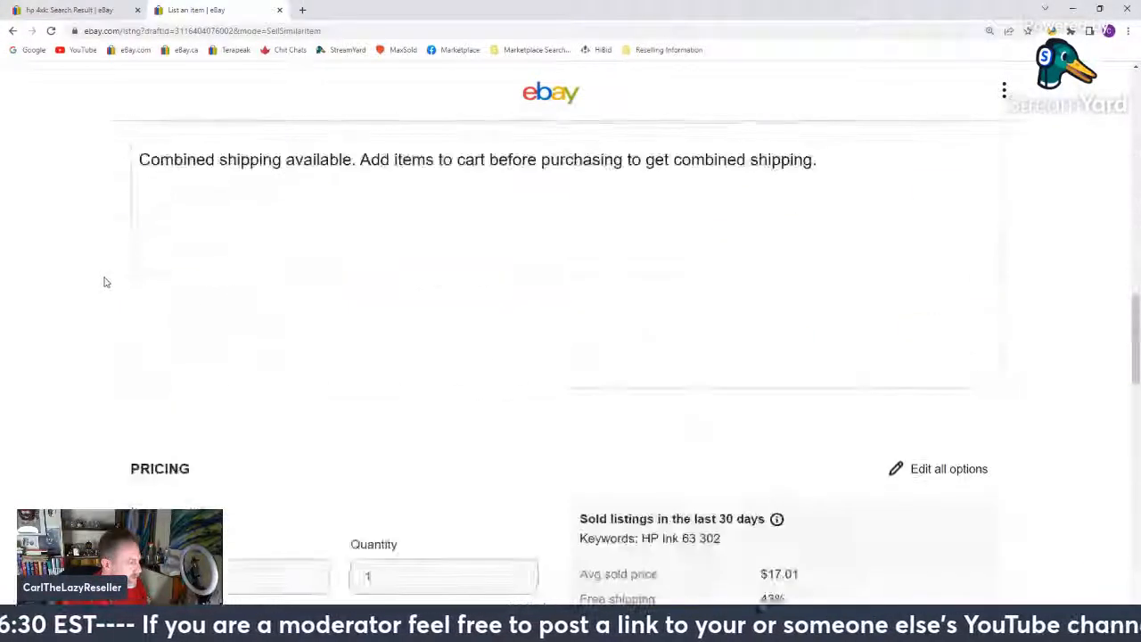
scroll(105, 282, "down", 8)
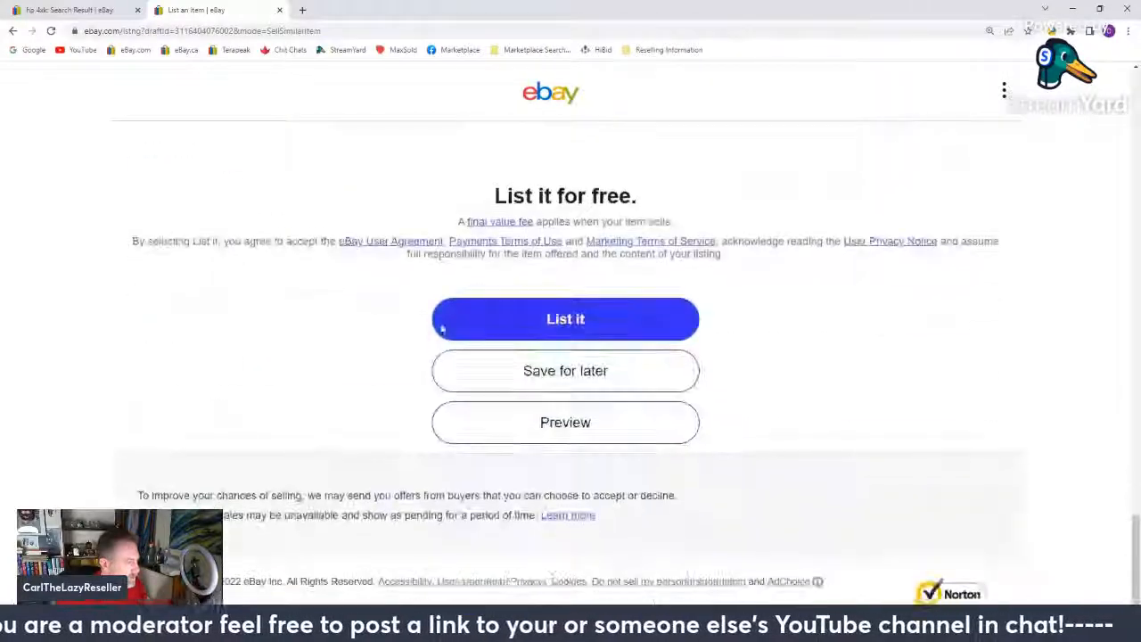
left_click(525, 331)
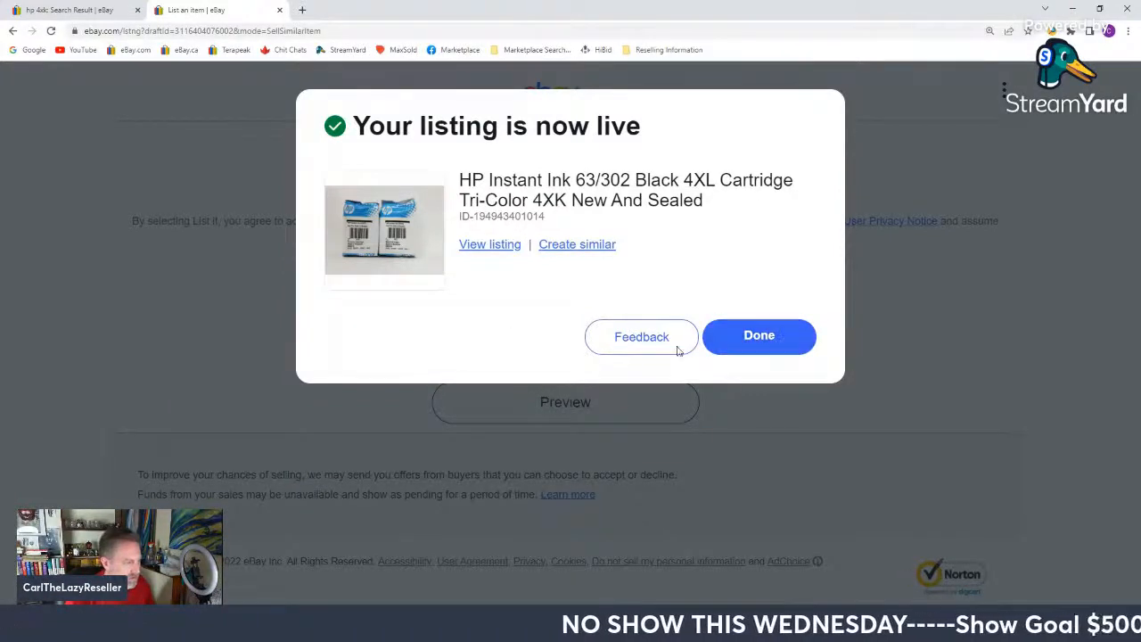
left_click(584, 246)
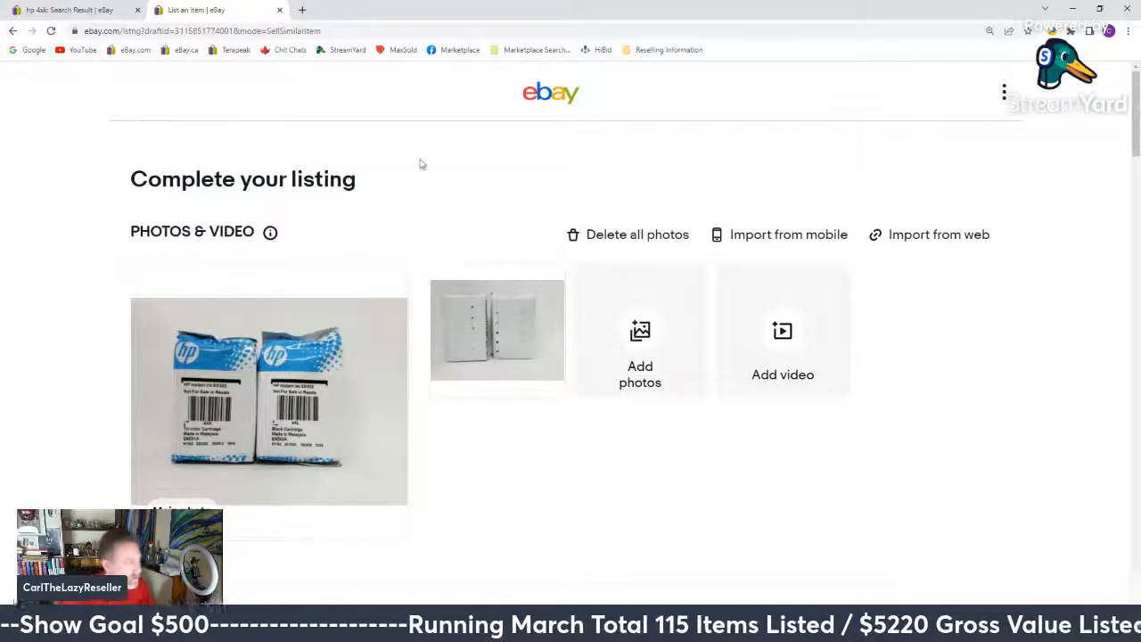
Step: Return to the sold search results and search for "hp 52x" instead
left_click(71, 10)
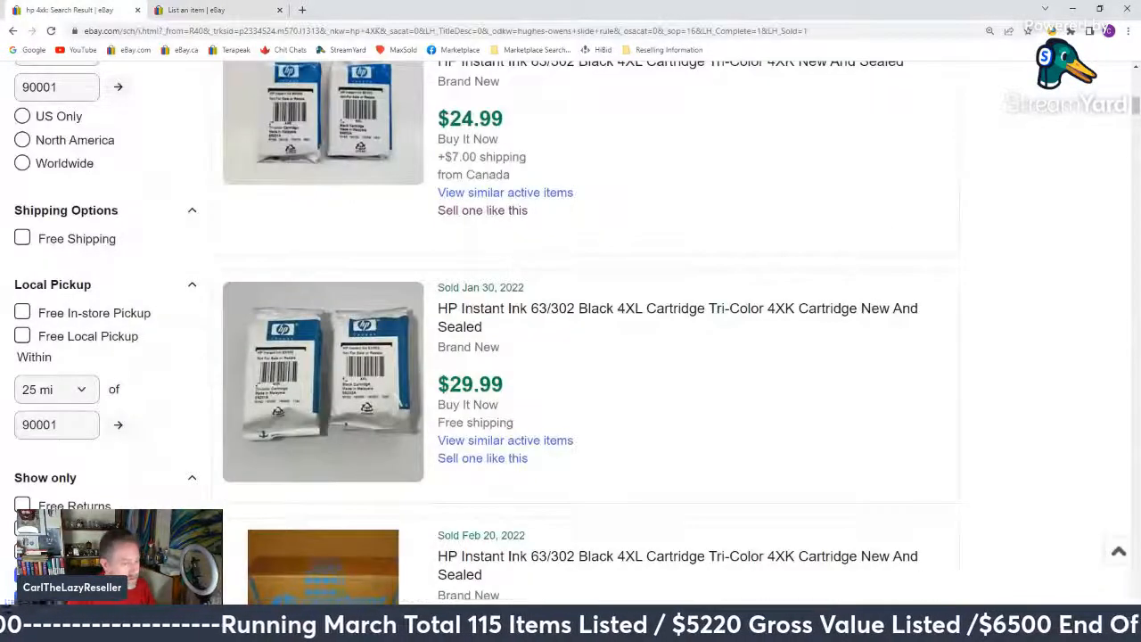
left_click(1118, 555)
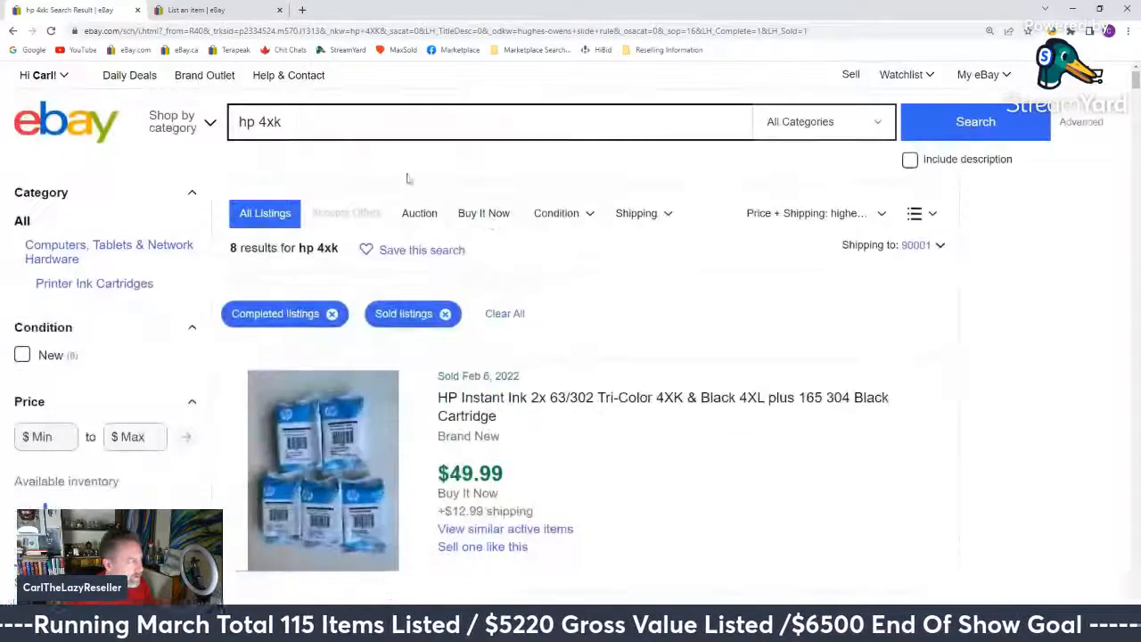
left_click_drag(283, 122, 339, 122)
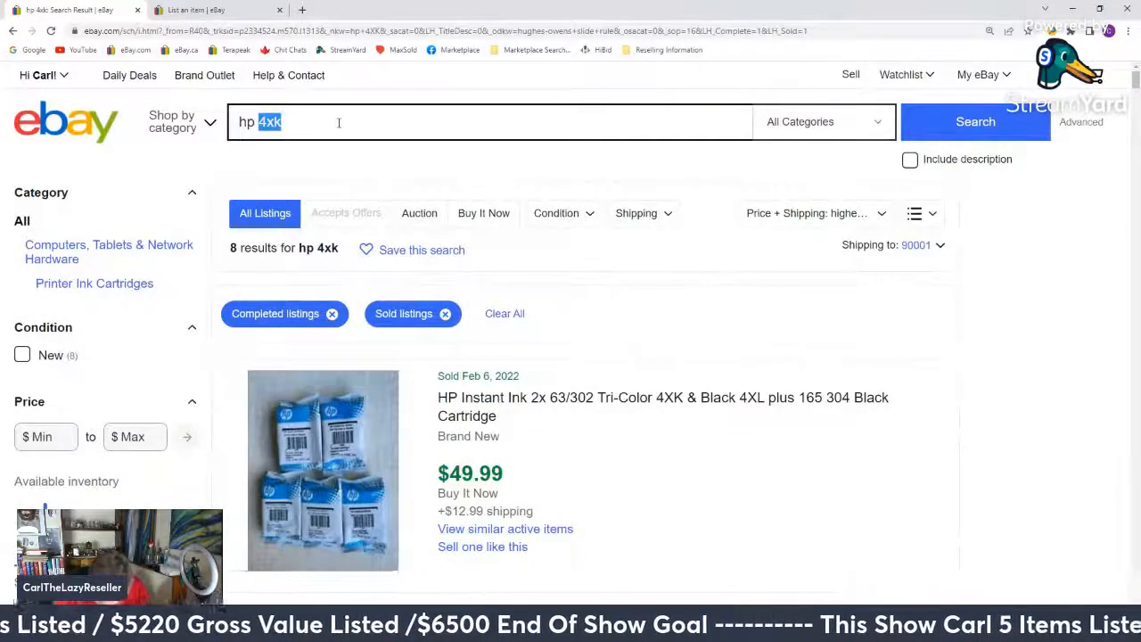
type("52x")
key("Return")
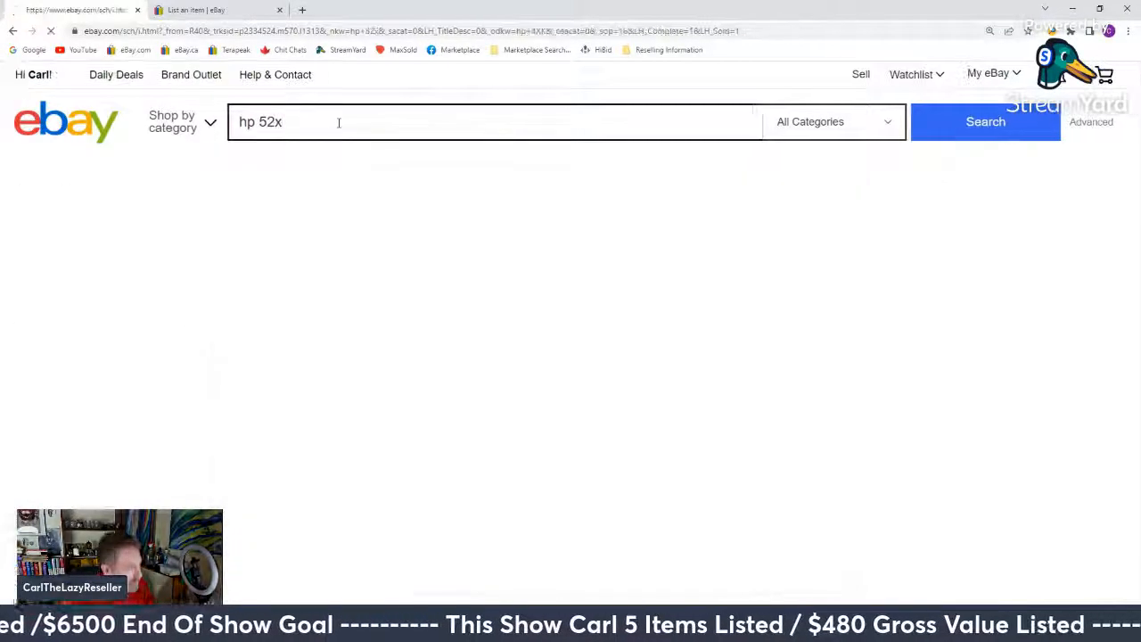
Step: Review the results, switch to the related "hp 52x ink" search and open the $24.99 HP Instant Ink 65/304 lot of two
scroll(321, 192, "down", 8)
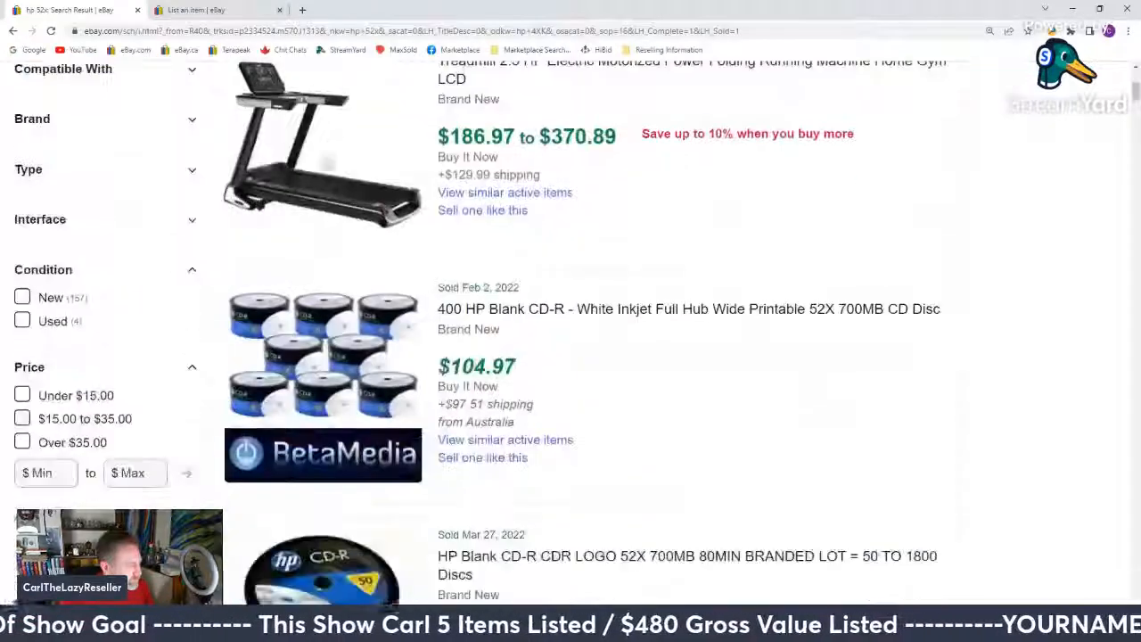
scroll(322, 190, "up", 8)
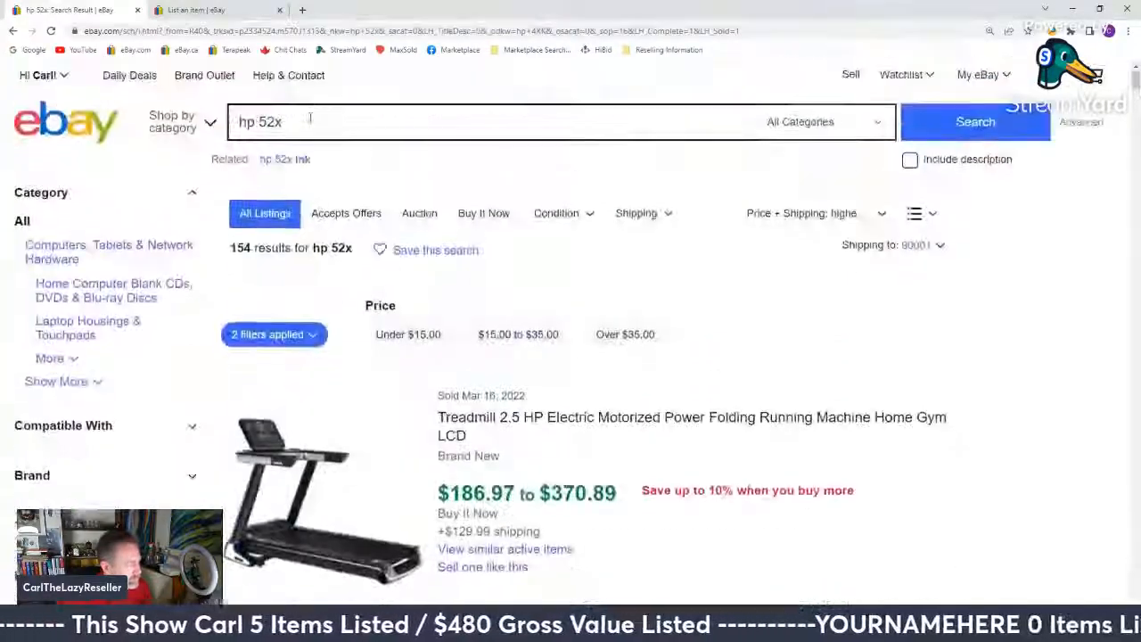
left_click(300, 159)
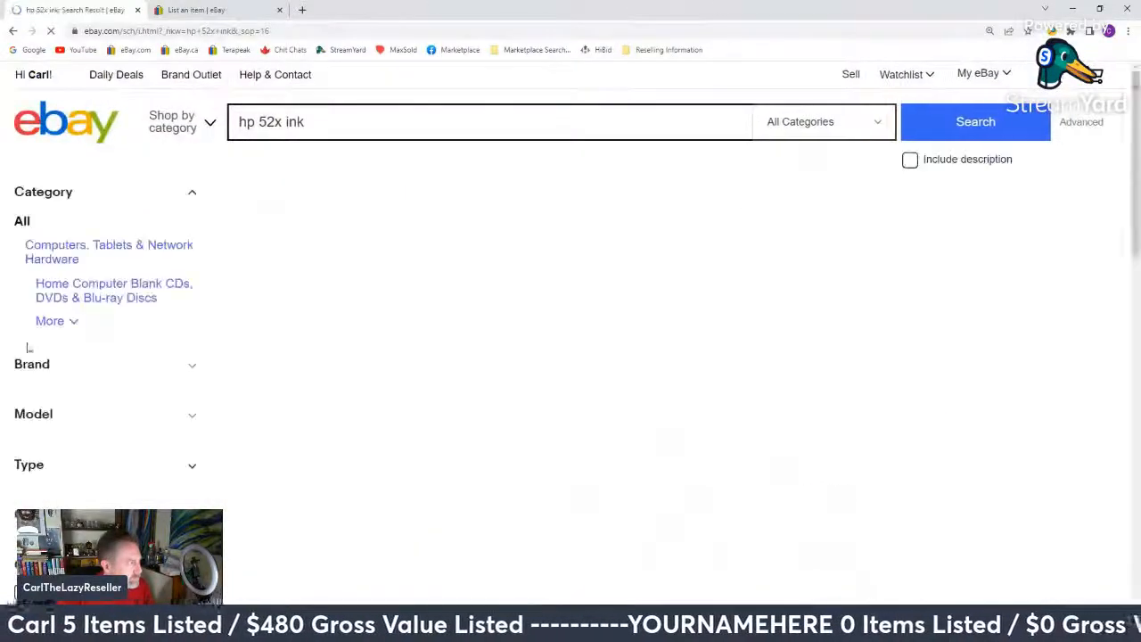
scroll(171, 335, "down", 10)
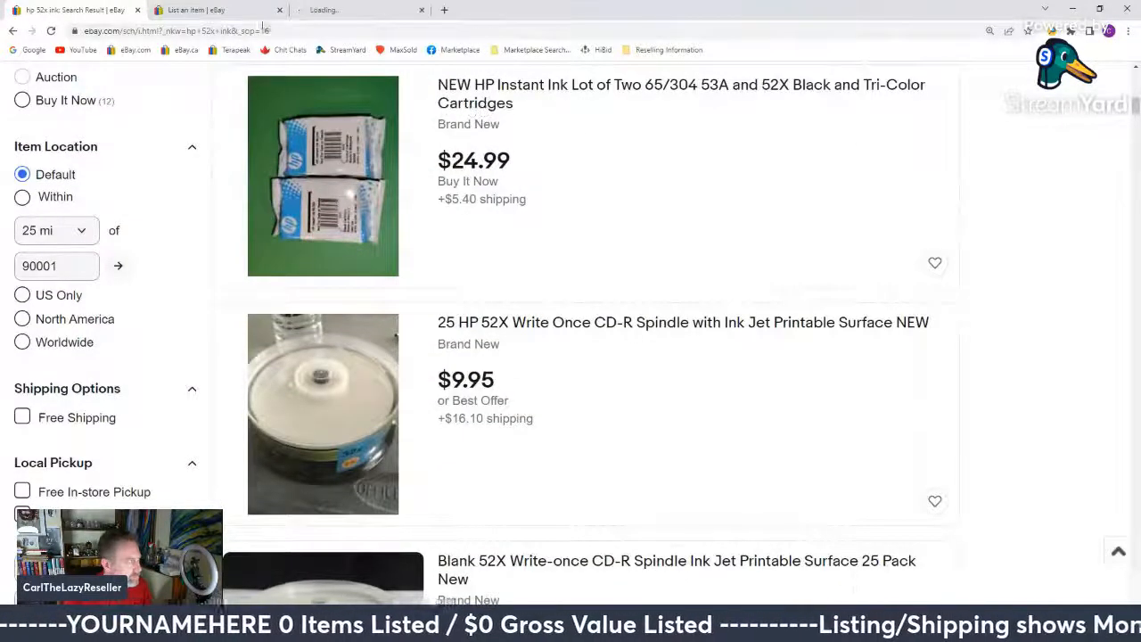
left_click(361, 10)
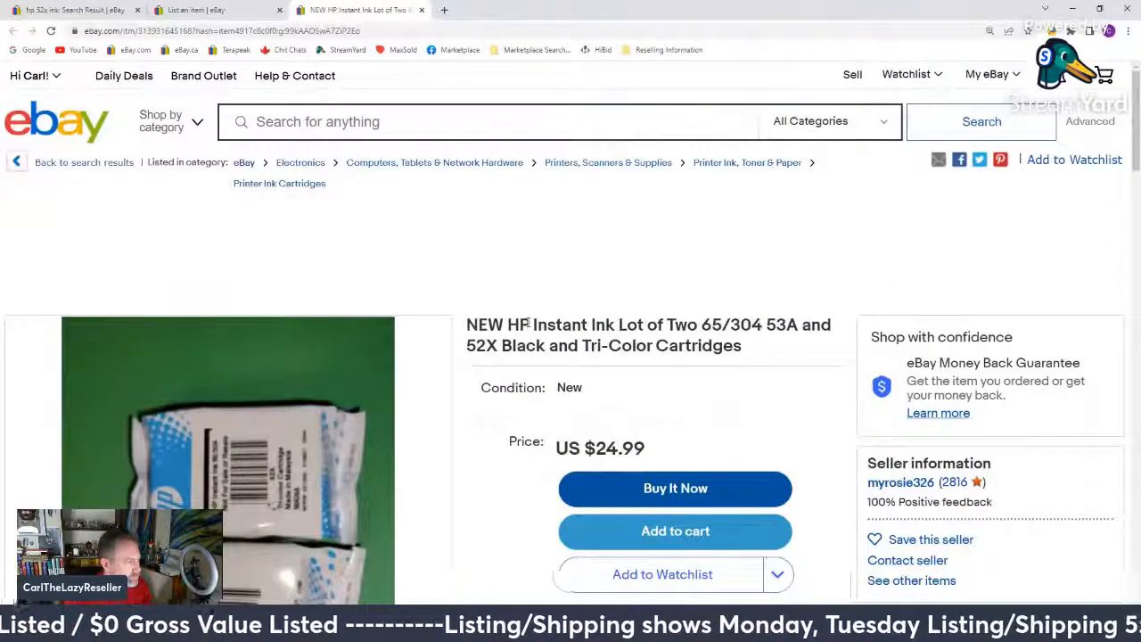
Step: Copy the comparable listing's title without NEW and use "HP Instant Ink Lot of Two 65/304 53A and 52X Black and Tri-Color Cartridges" as the draft's title
left_click_drag(509, 323, 776, 363)
key("ctrl+c")
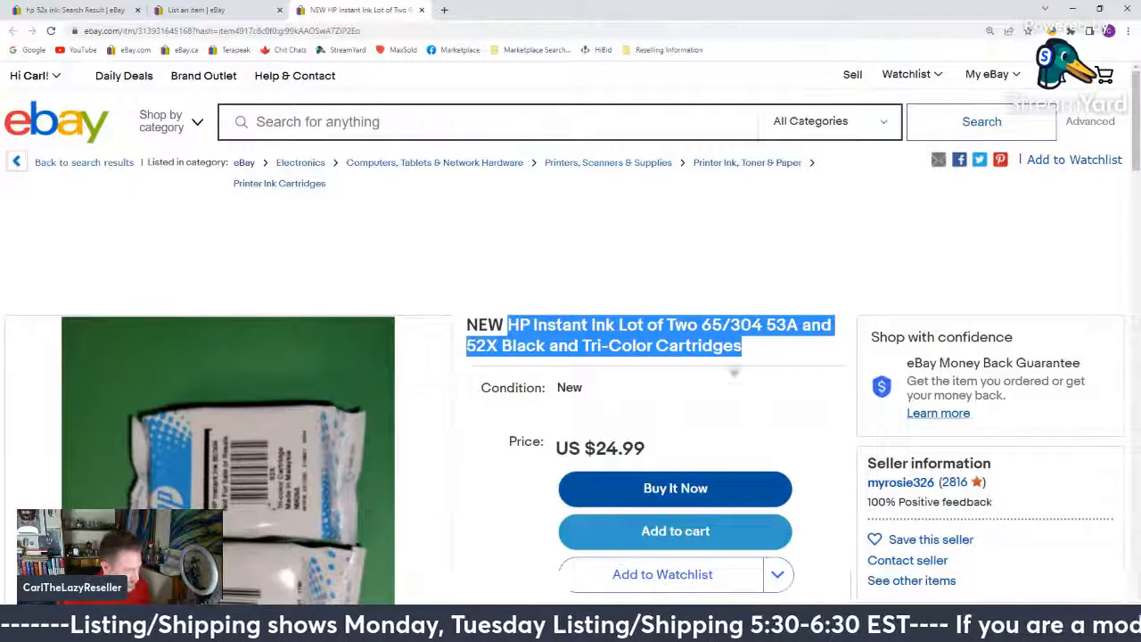
left_click(154, 7)
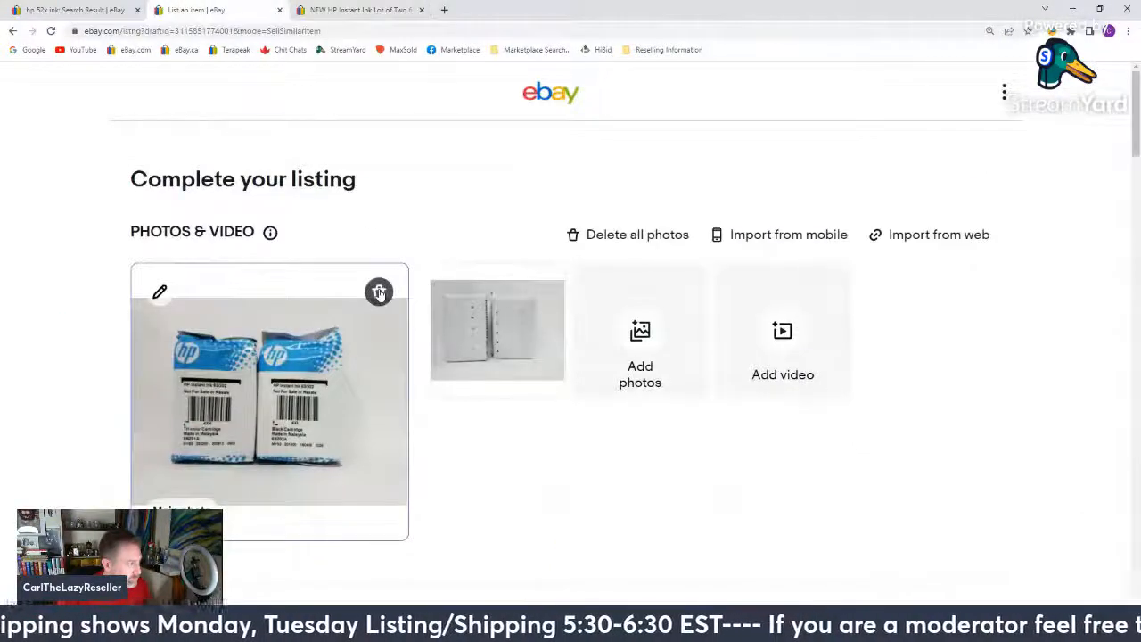
scroll(386, 262, "down", 3)
left_click_drag(614, 453, 70, 445)
key("ctrl+v")
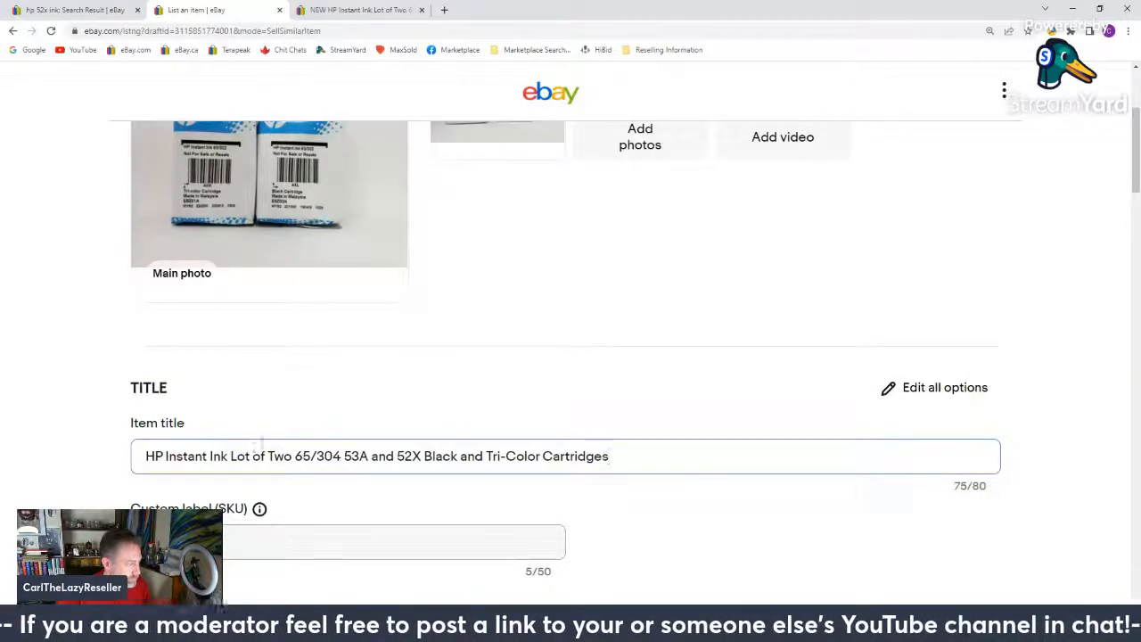
Step: Remove "Lot of Two 65/304" from the draft's title and delete all photos carried over from the previous listing
left_click_drag(232, 456, 326, 450)
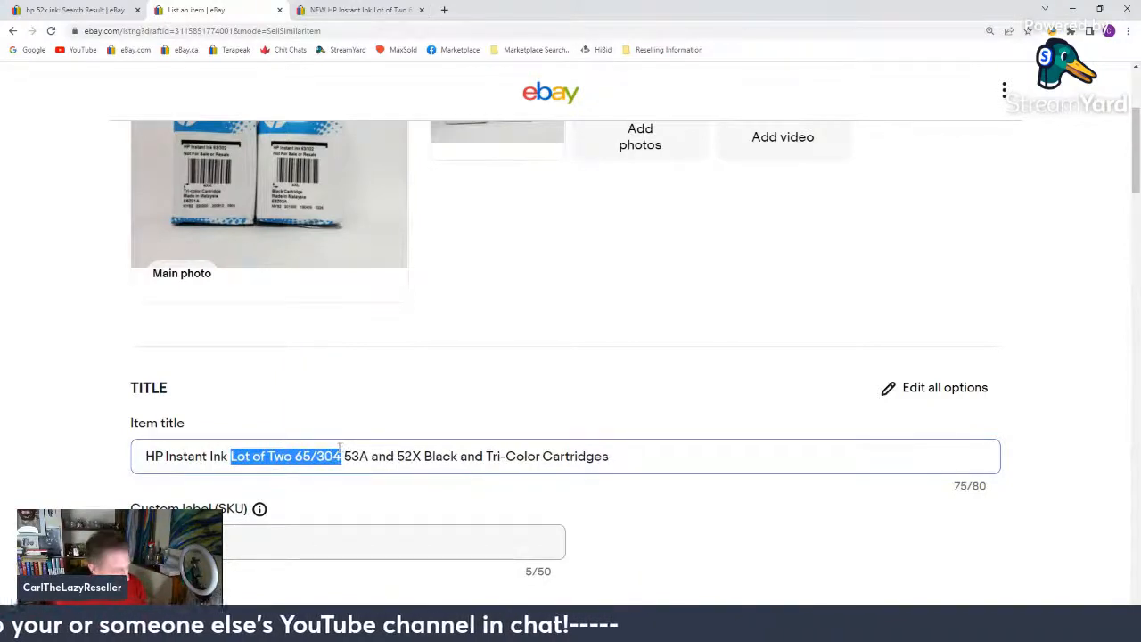
key("BackSpace")
scroll(390, 387, "up", 2)
left_click(632, 176)
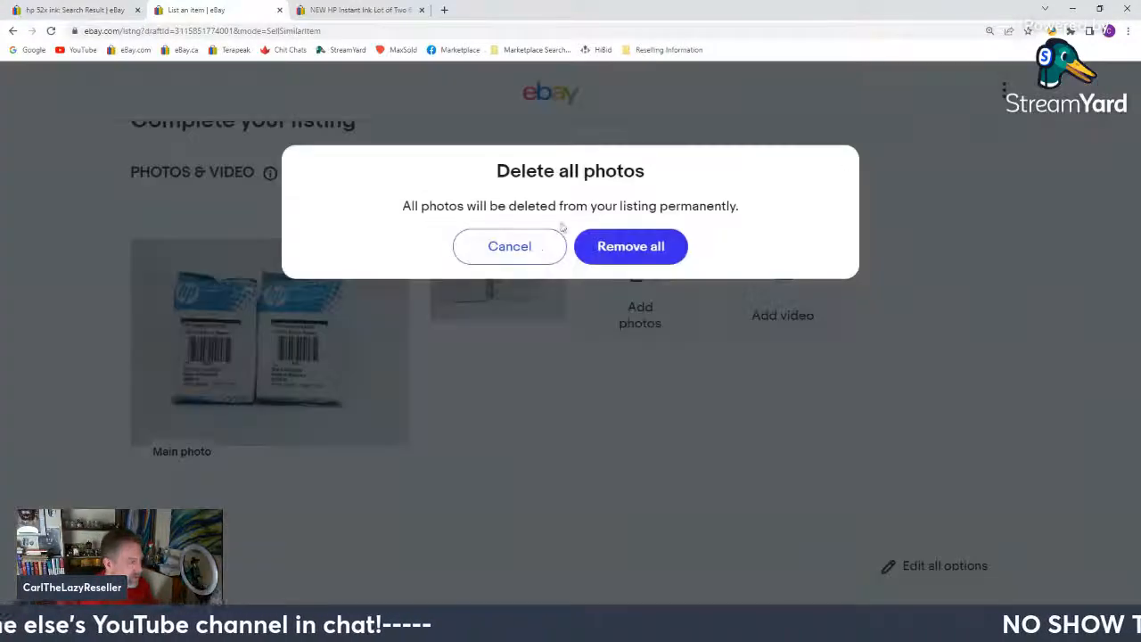
left_click(626, 252)
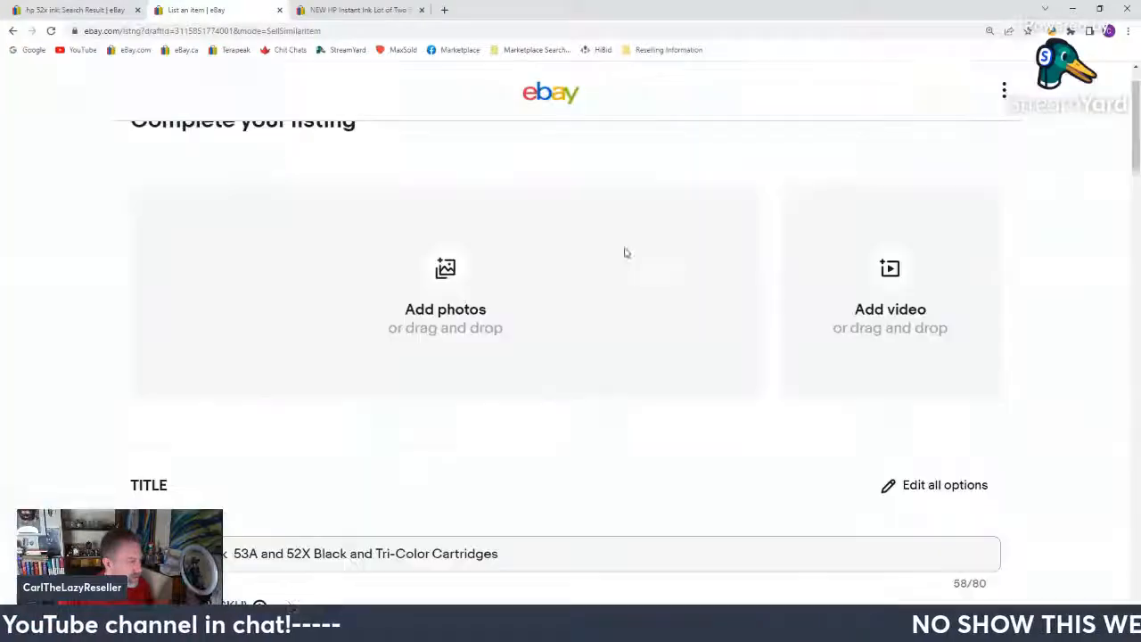
Step: Add the HP cartridge pair's front and back photos, 20220325_192941.jpg and 20220325_192951.jpg, from the To List folder
left_click(443, 276)
scroll(526, 214, "down", 10)
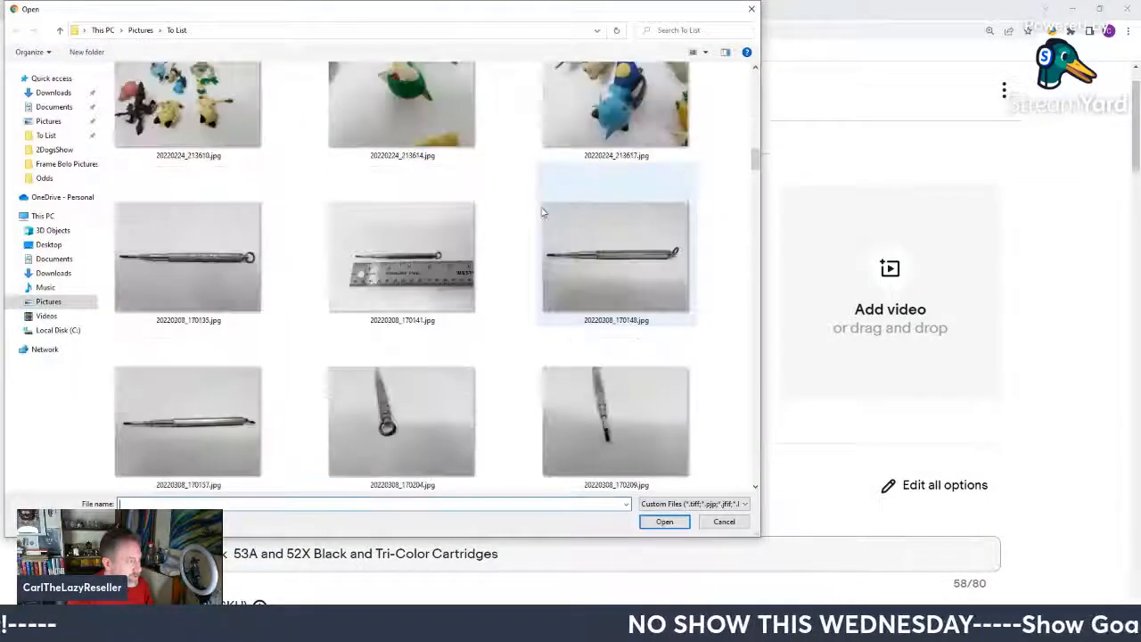
scroll(543, 212, "down", 15)
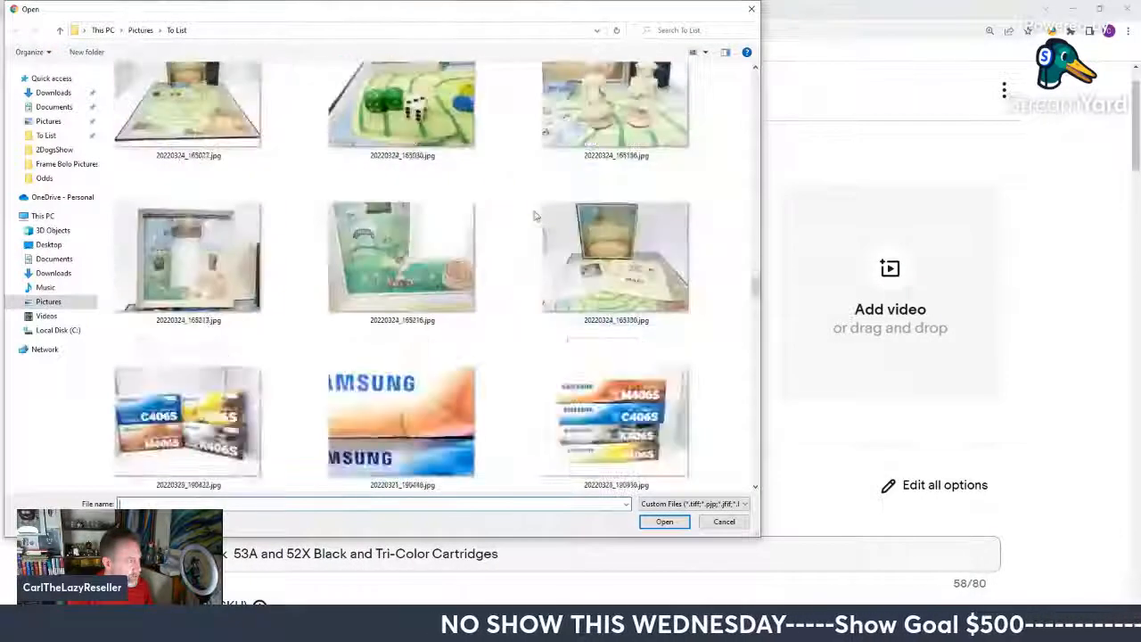
scroll(535, 216, "down", 10)
scroll(527, 214, "down", 4)
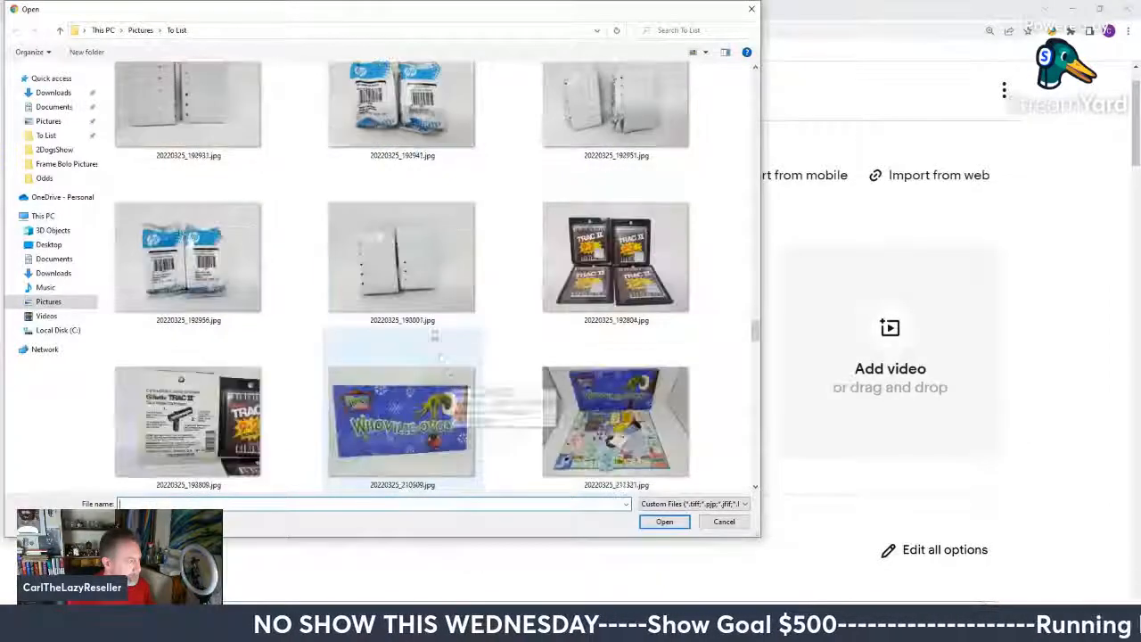
scroll(402, 134, "up", 1)
left_click(401, 156)
left_click(615, 156, "ctrl")
left_click(666, 522)
Step: Clear the Compatible Model and Model values in the draft's item specifics
scroll(491, 402, "down", 4)
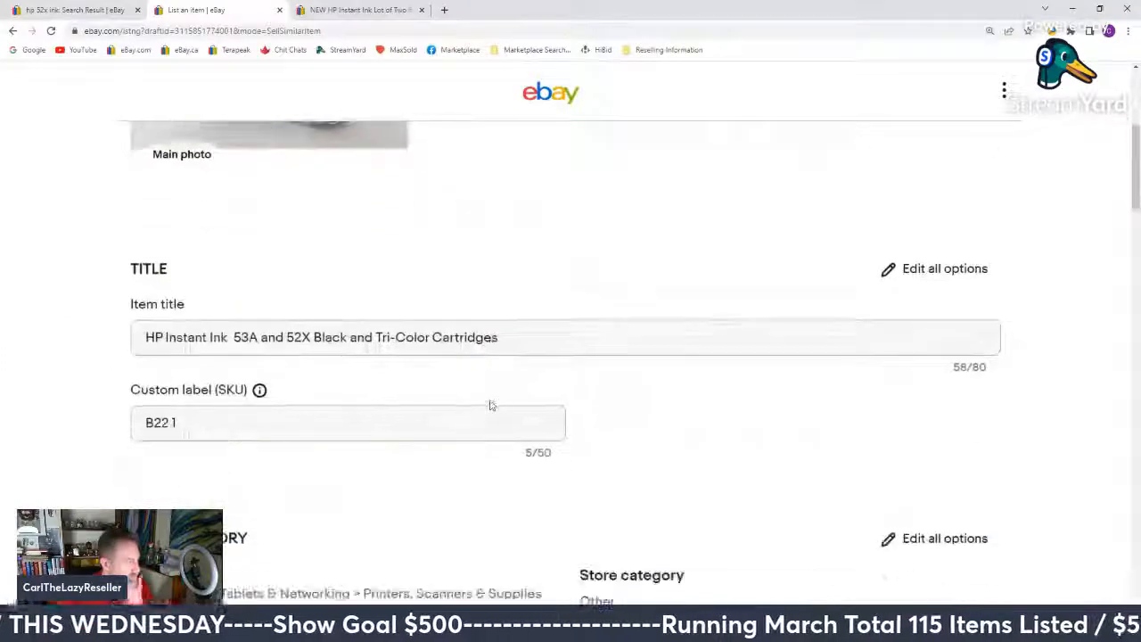
scroll(492, 402, "down", 4)
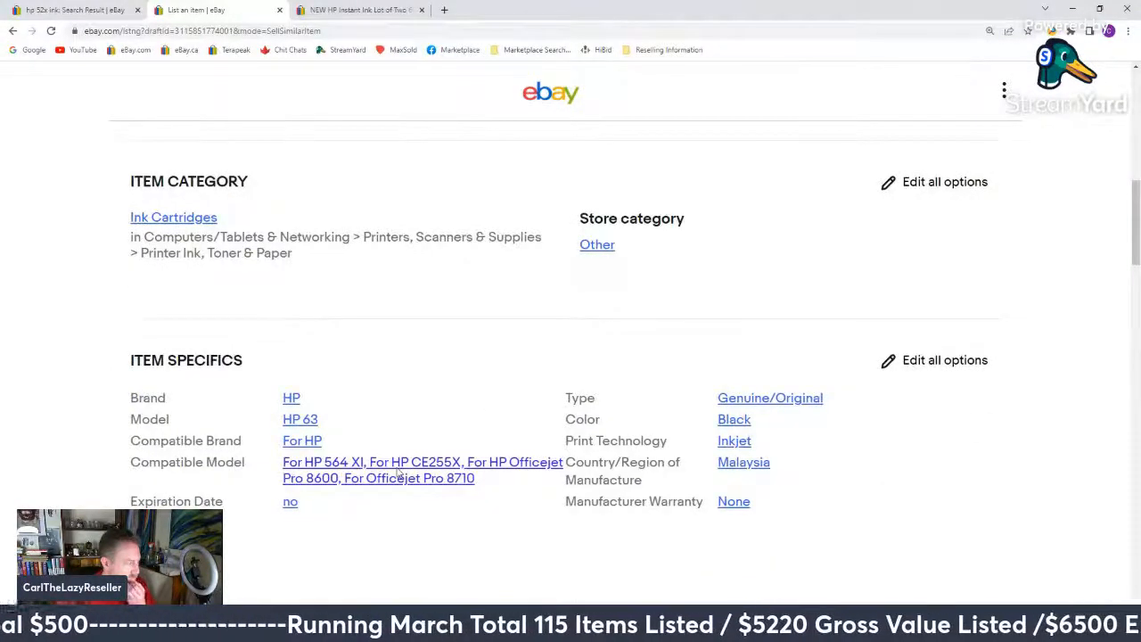
left_click(399, 474)
left_click(789, 284)
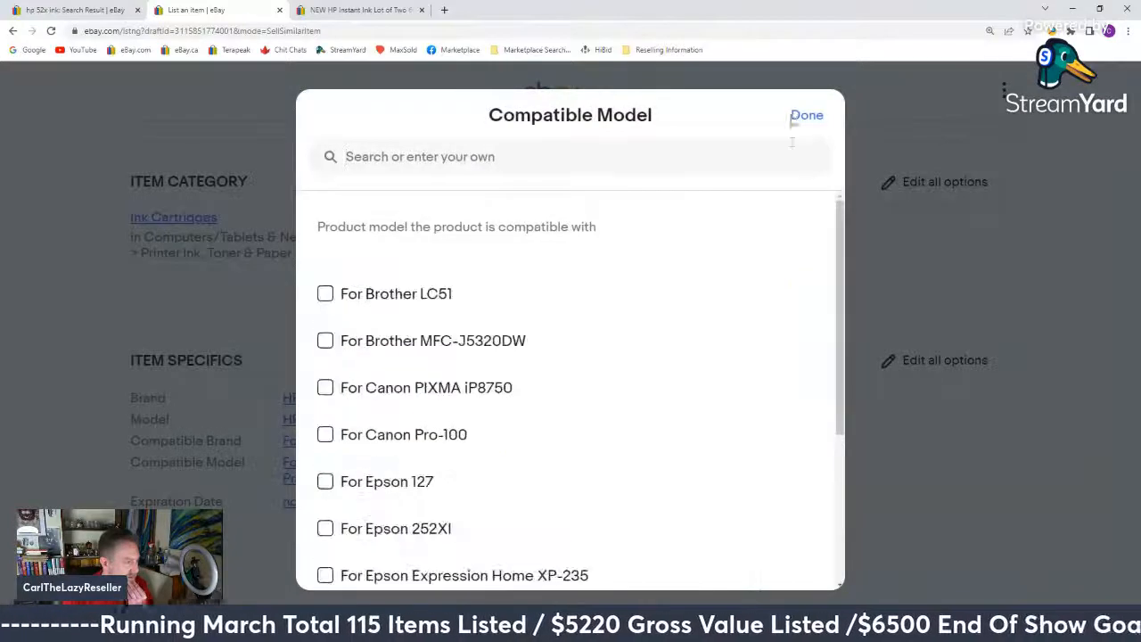
left_click(811, 119)
left_click(302, 444)
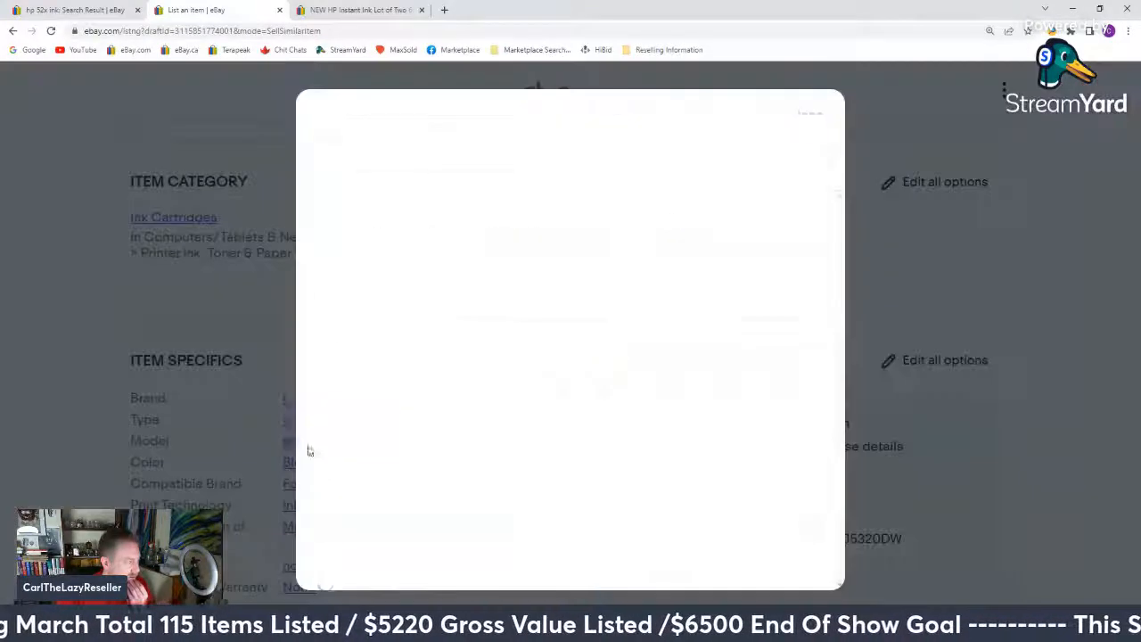
left_click(788, 301)
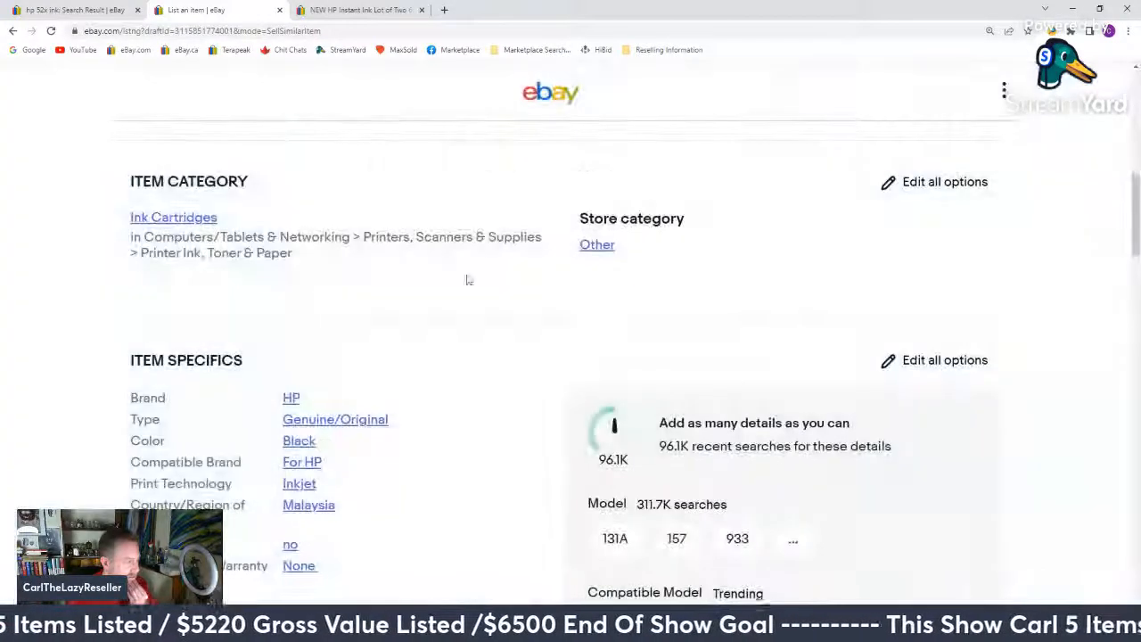
Step: Check the remaining listing details, publish the HP 53A and 52X cartridge listing and close the confirmation
scroll(79, 405, "down", 9)
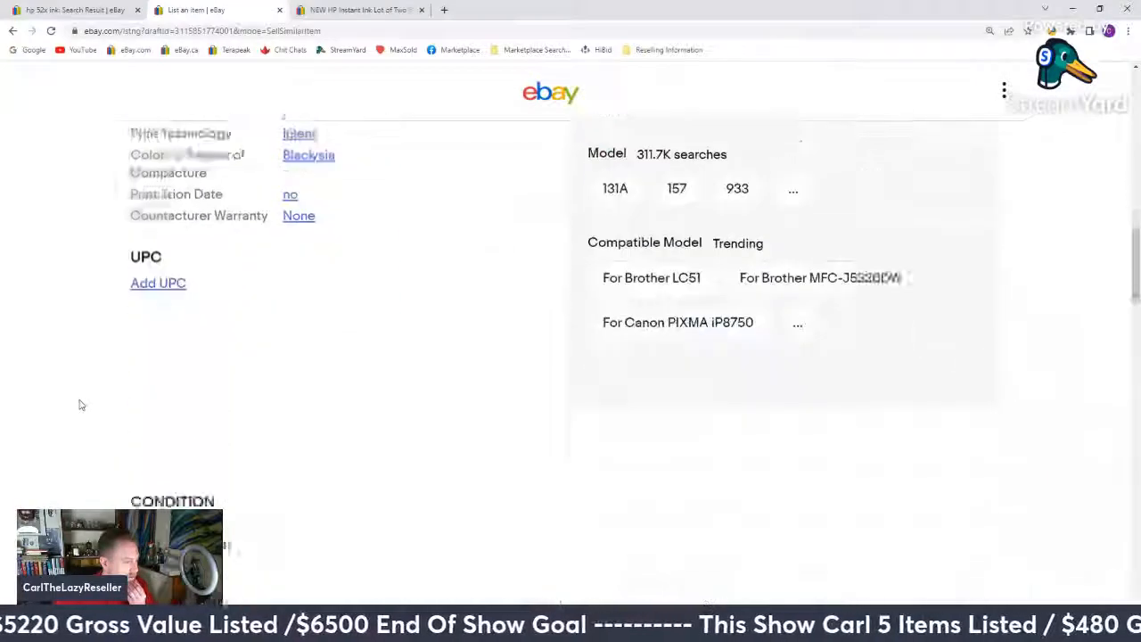
scroll(80, 405, "down", 3)
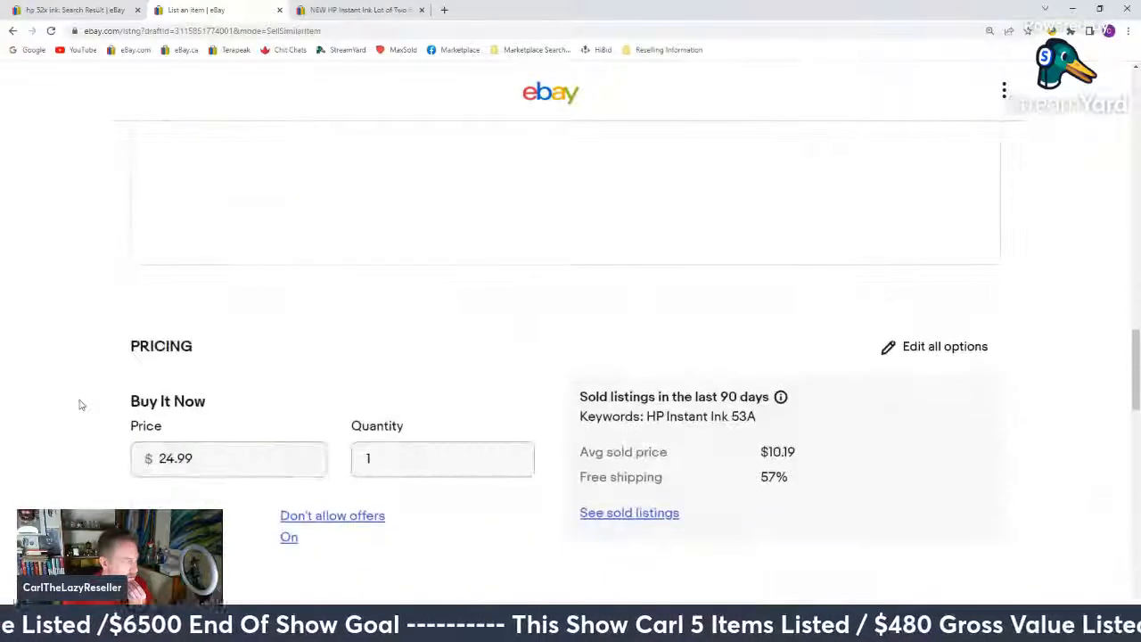
scroll(79, 405, "down", 10)
scroll(506, 517, "down", 3)
left_click(600, 429)
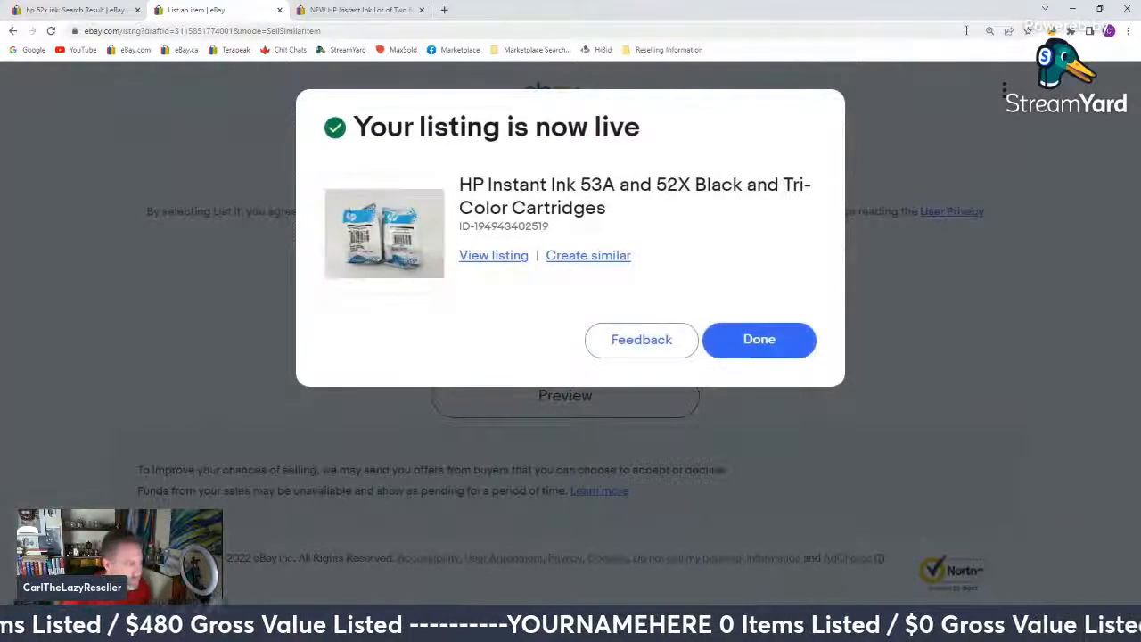
left_click(782, 340)
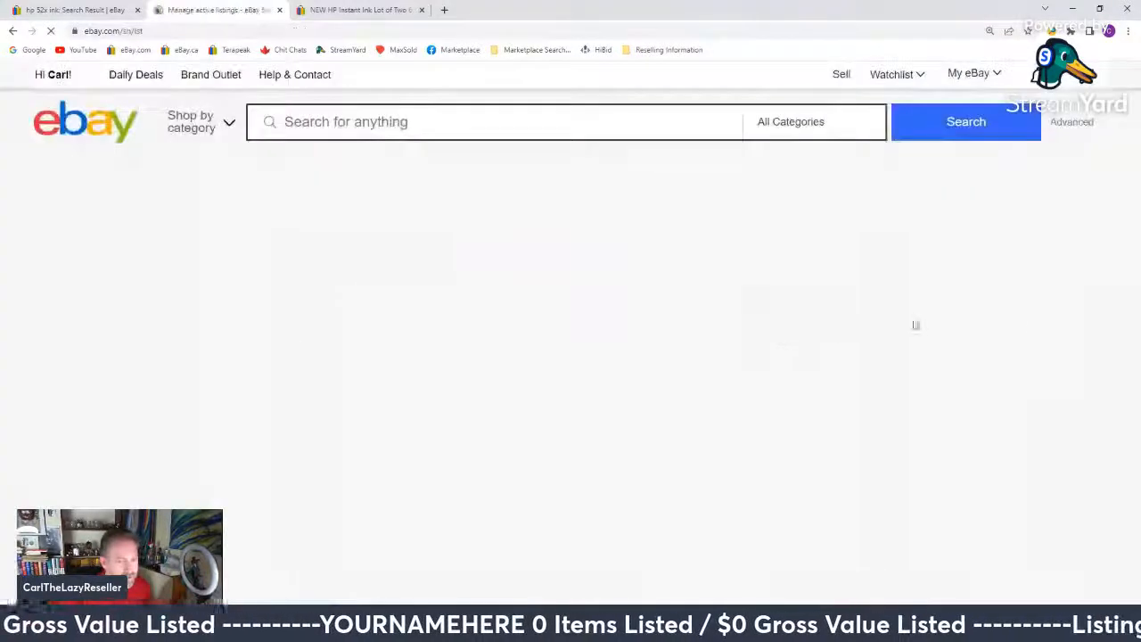